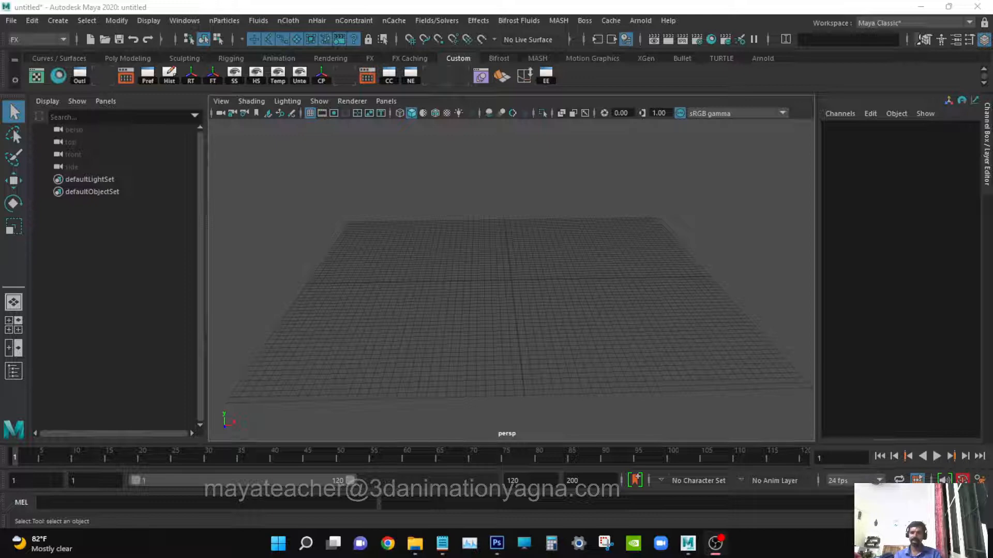
Step: Create a polygon plane at the centre of the grid
left_click_drag(494, 312, 478, 305, "alt")
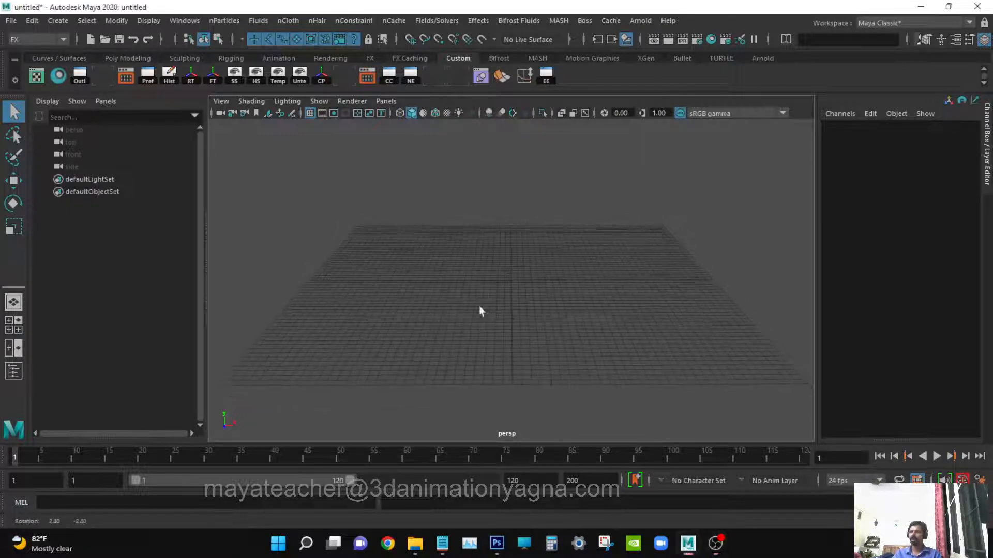
left_click(60, 20)
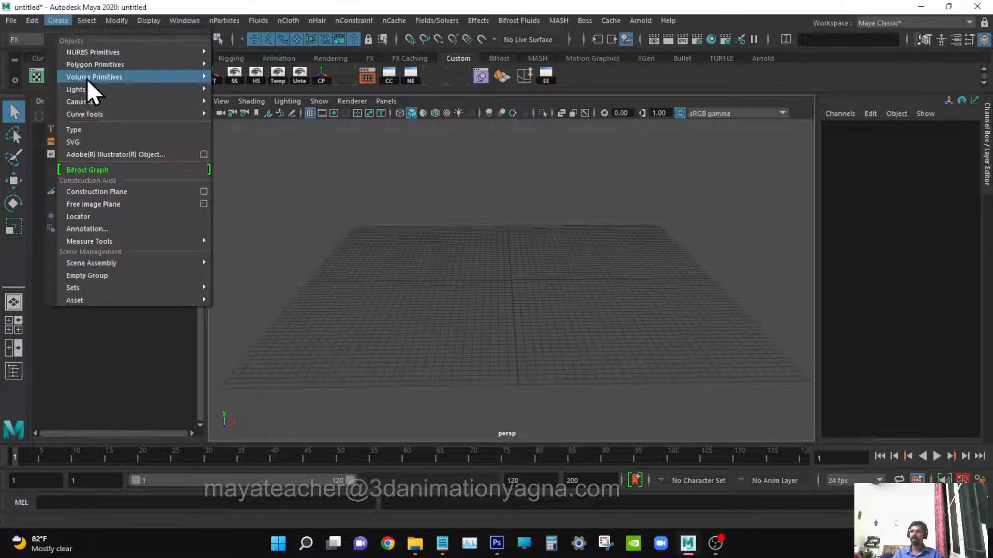
mouse_move(194, 62)
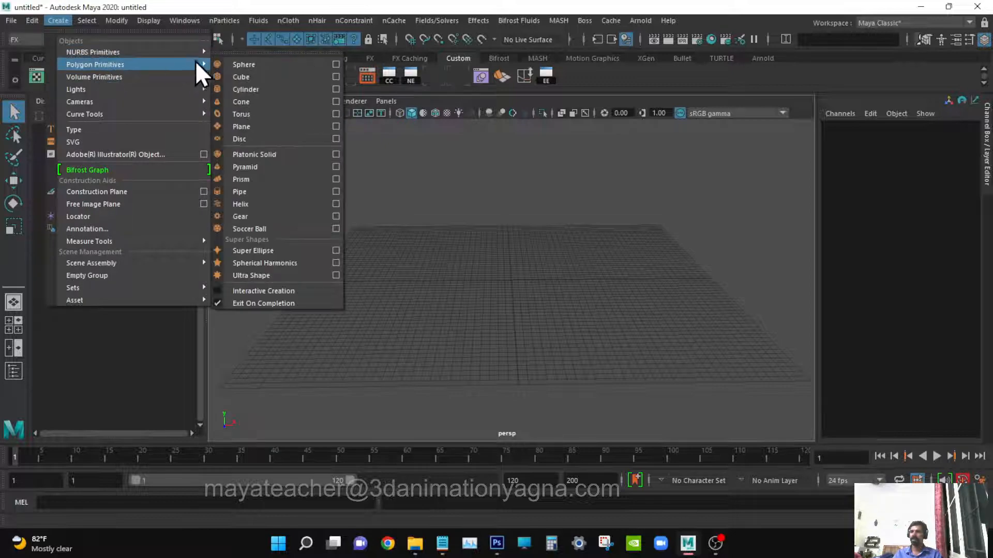
left_click(264, 126)
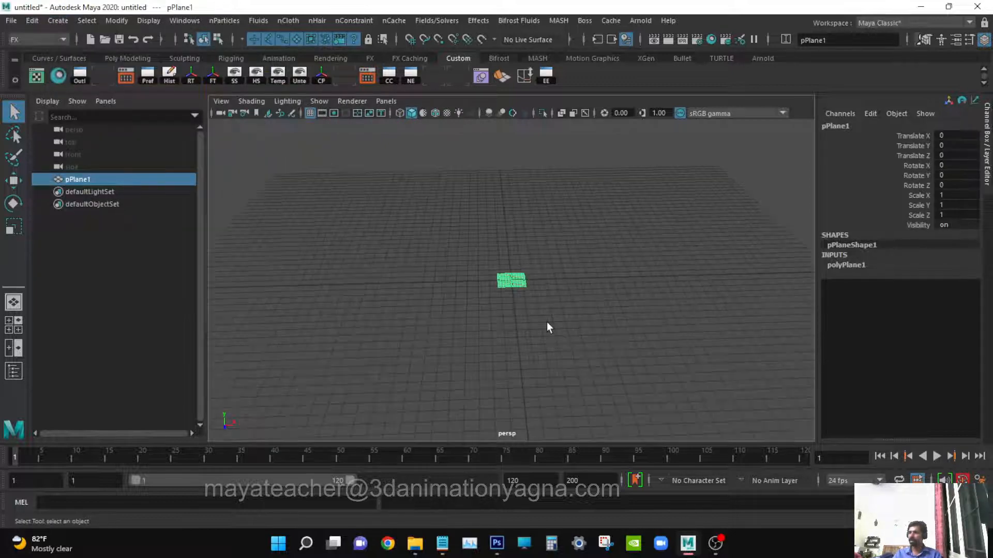
Step: Set both the width and the height of the plane to 20
left_click(860, 264)
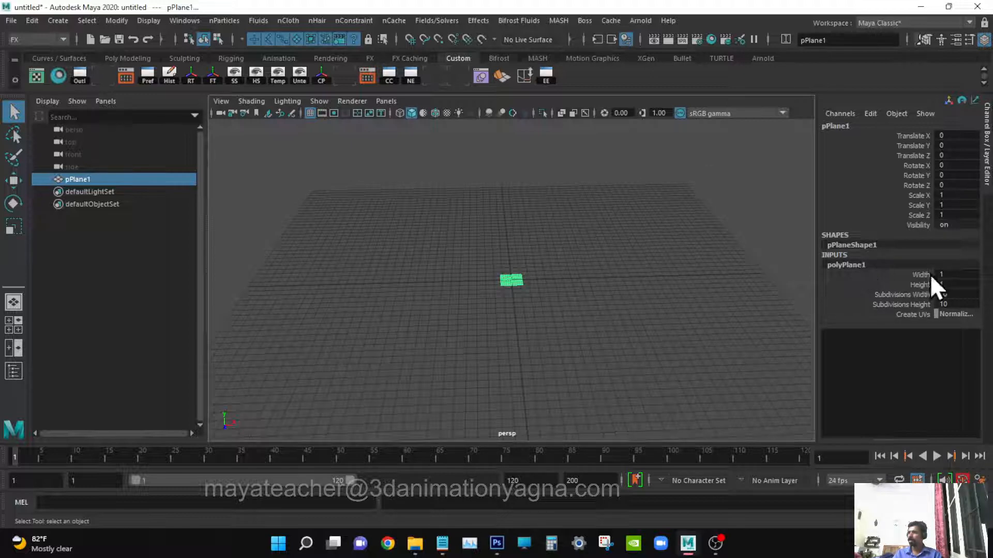
left_click_drag(950, 273, 950, 283)
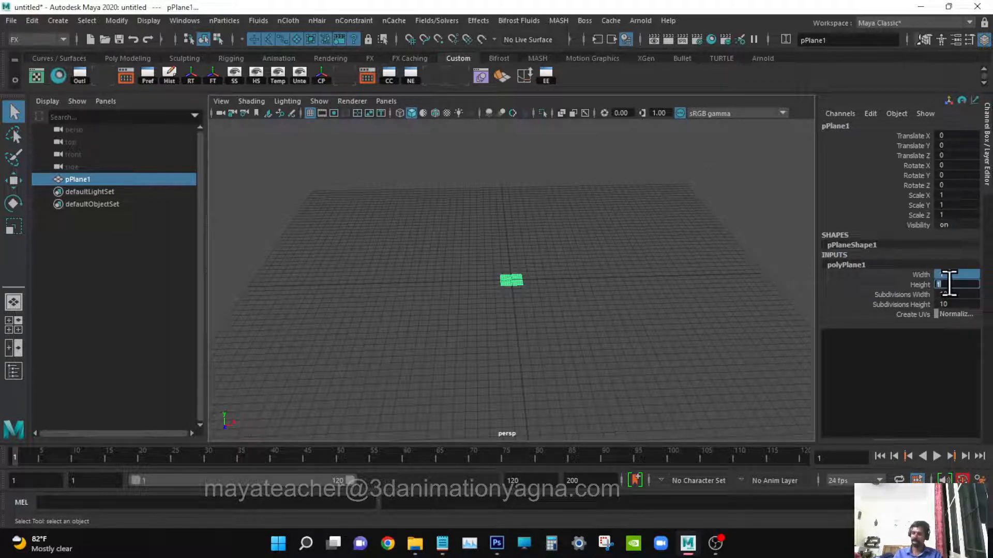
type("10")
key("Return")
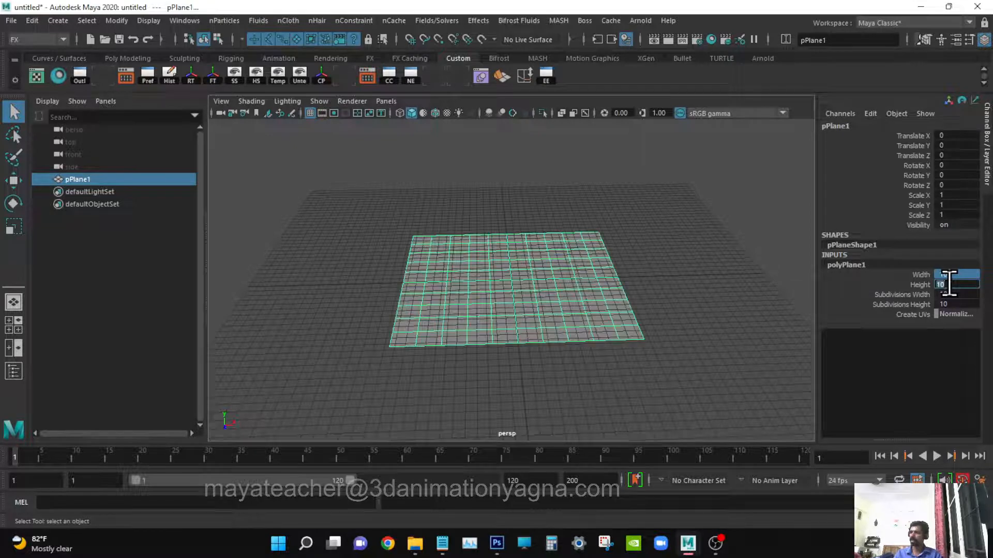
type("20")
key("Return")
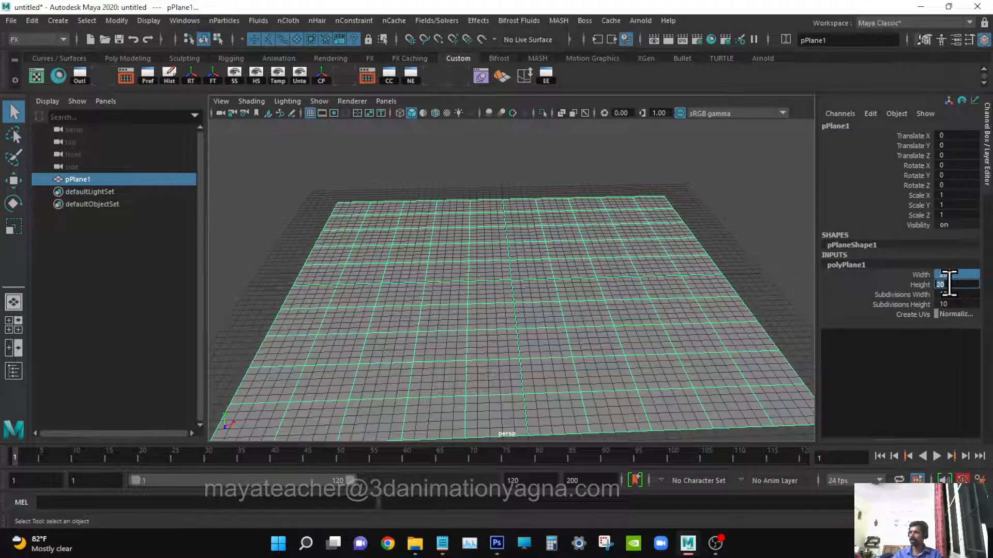
Step: Set the plane's width and height subdivisions to 80 each
left_click_drag(950, 294, 952, 305)
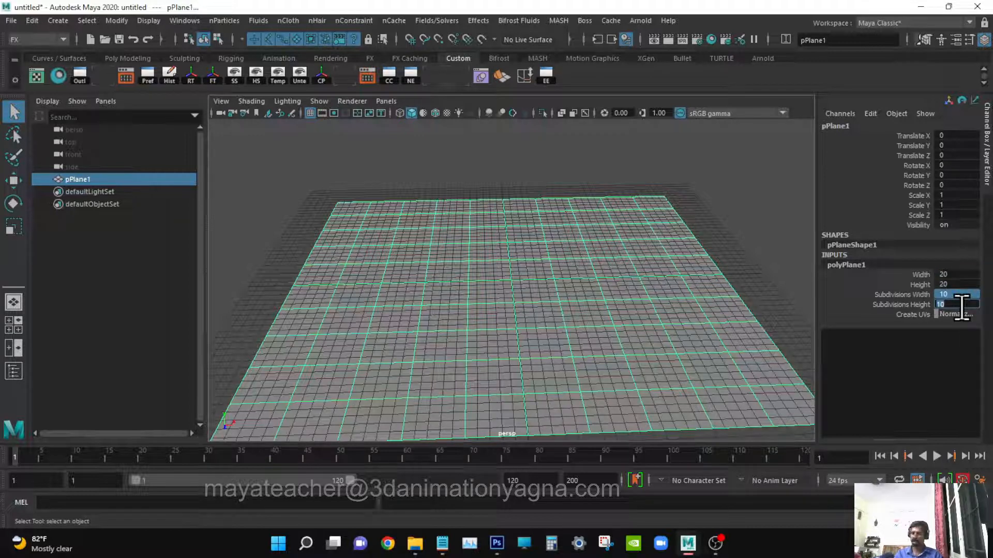
type("80")
key("Return")
left_click_drag(688, 435, 605, 301, "alt")
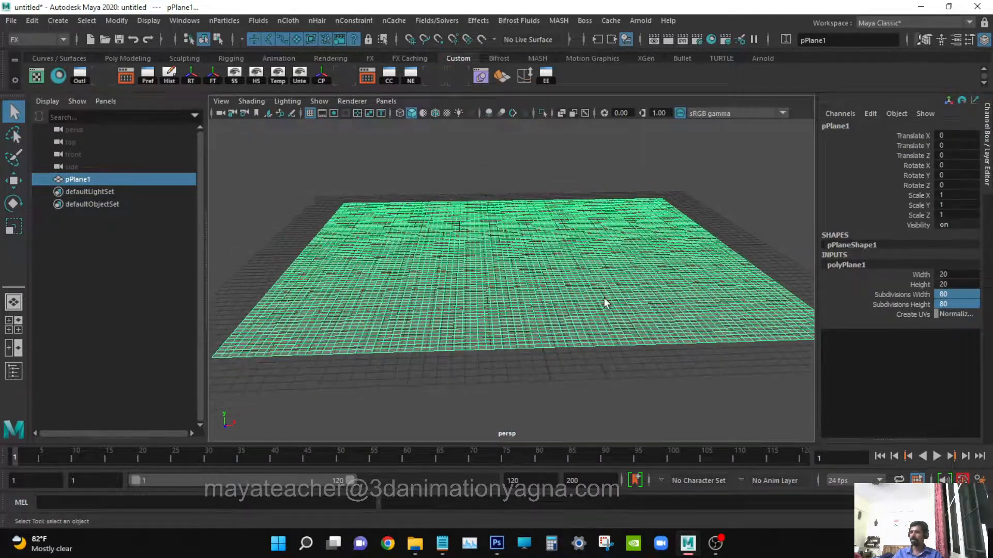
Step: Set the plane's Translate Y to 0.4 to lift it slightly above the grid
left_click(952, 143)
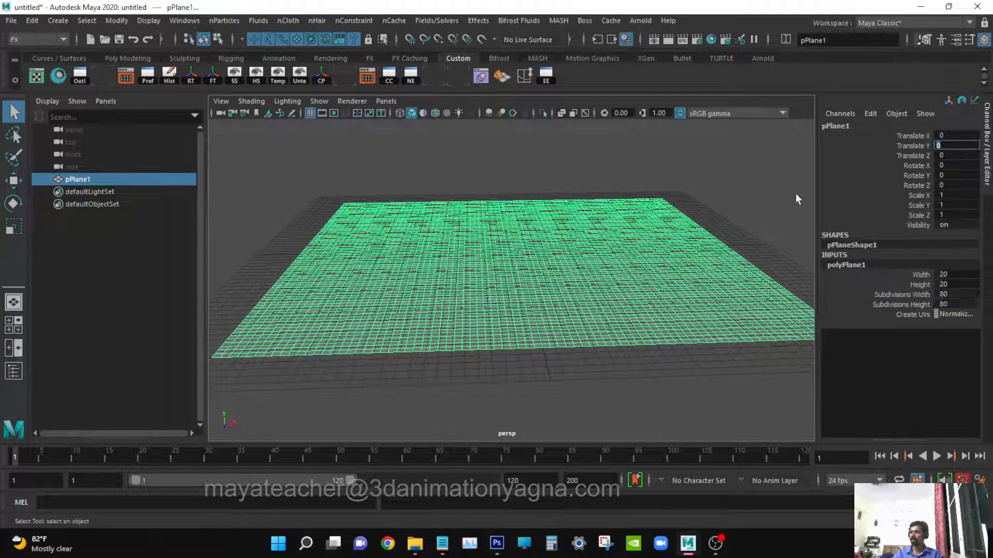
left_click_drag(667, 258, 609, 279, "alt")
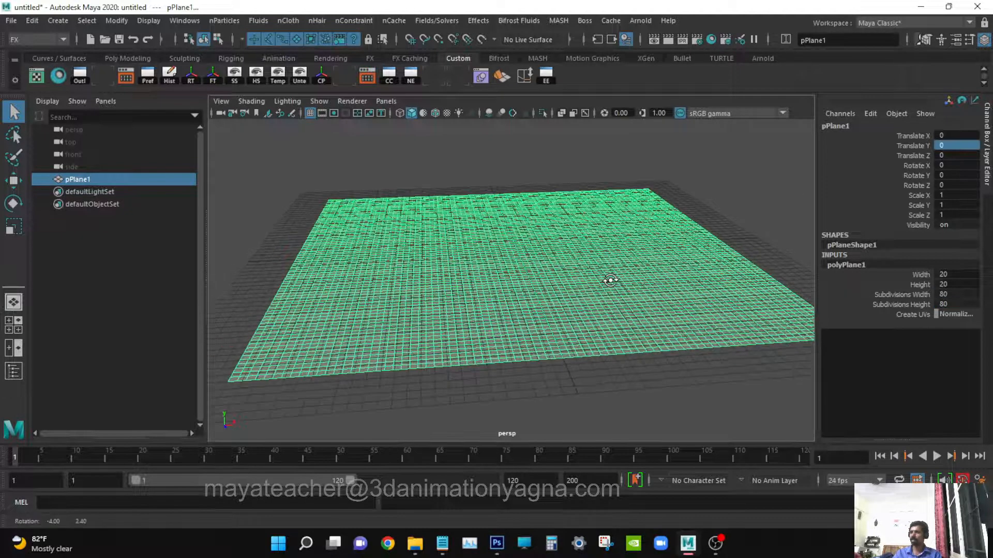
left_click(957, 146)
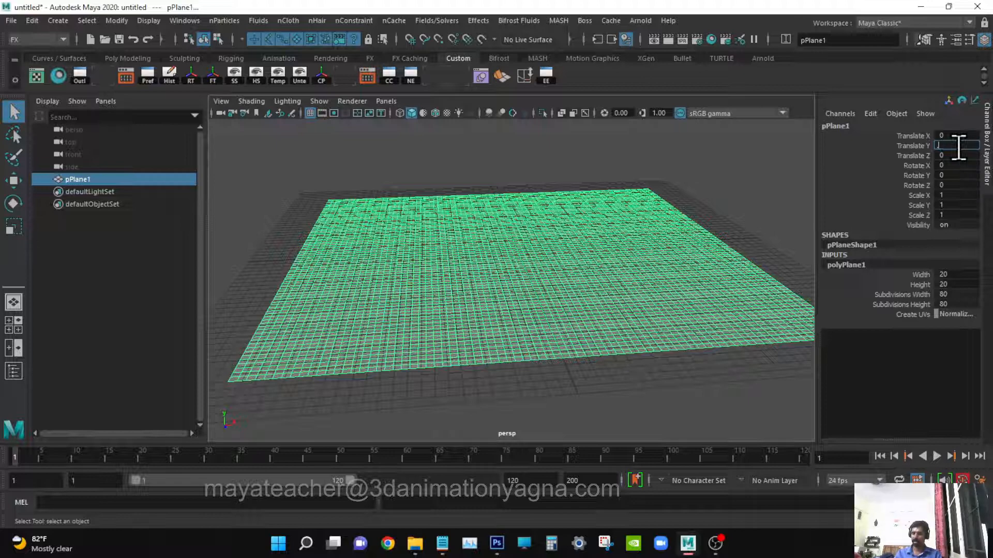
type("0.4")
key("Return")
left_click_drag(626, 219, 613, 240, "alt")
Step: Switch to the front view and raise the plane to a Translate Y of 2
key("space")
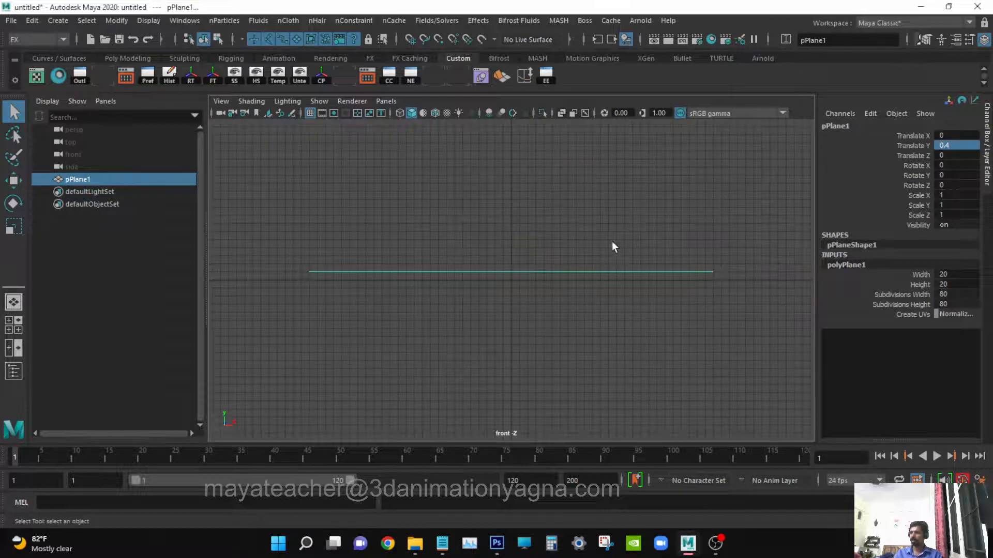
double_click(956, 145)
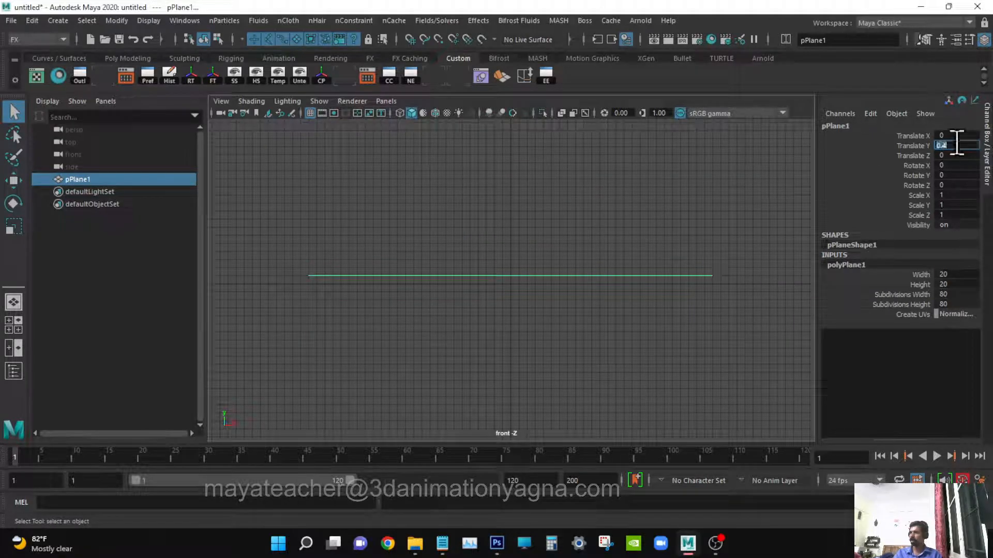
key("Return")
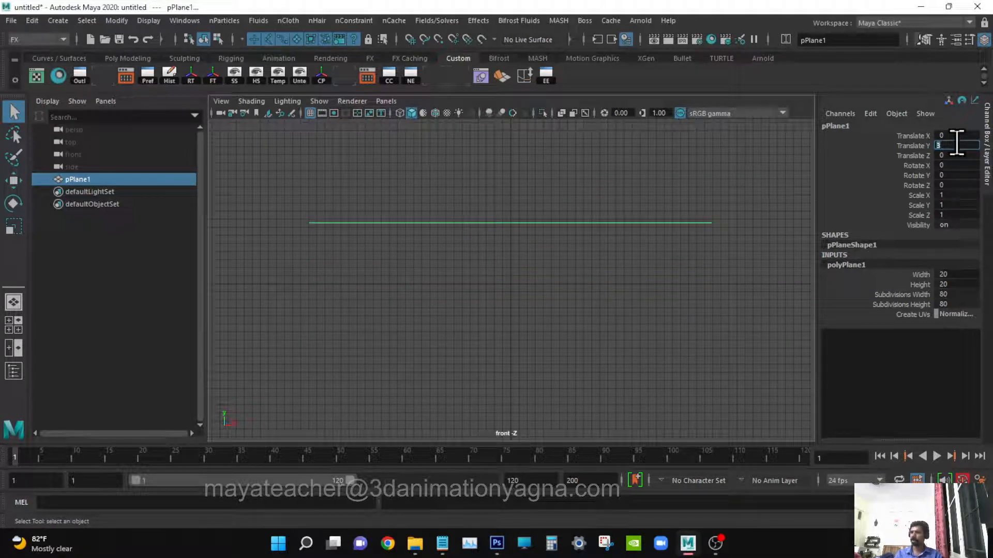
type("1")
key("Return")
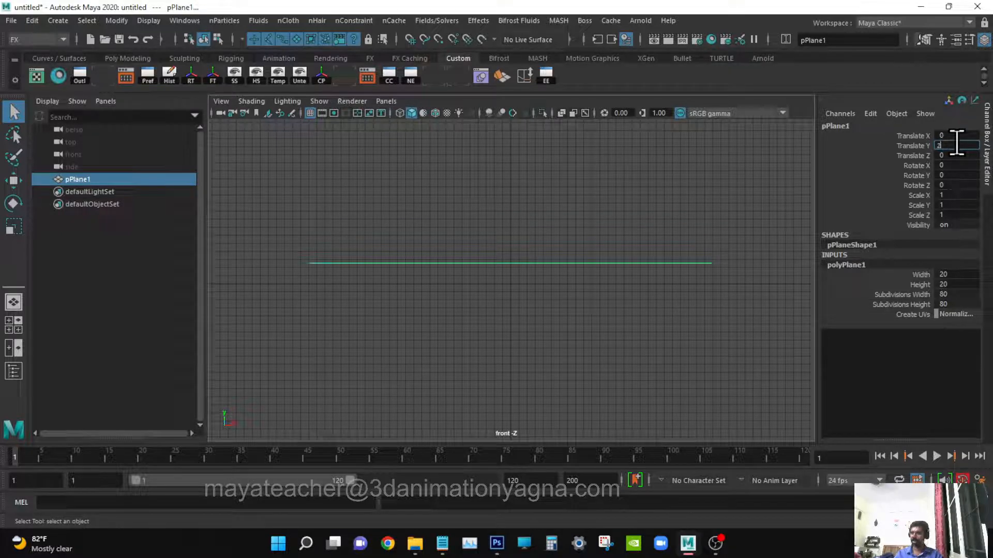
key("Return")
middle_click_drag(691, 254, 713, 261, "alt")
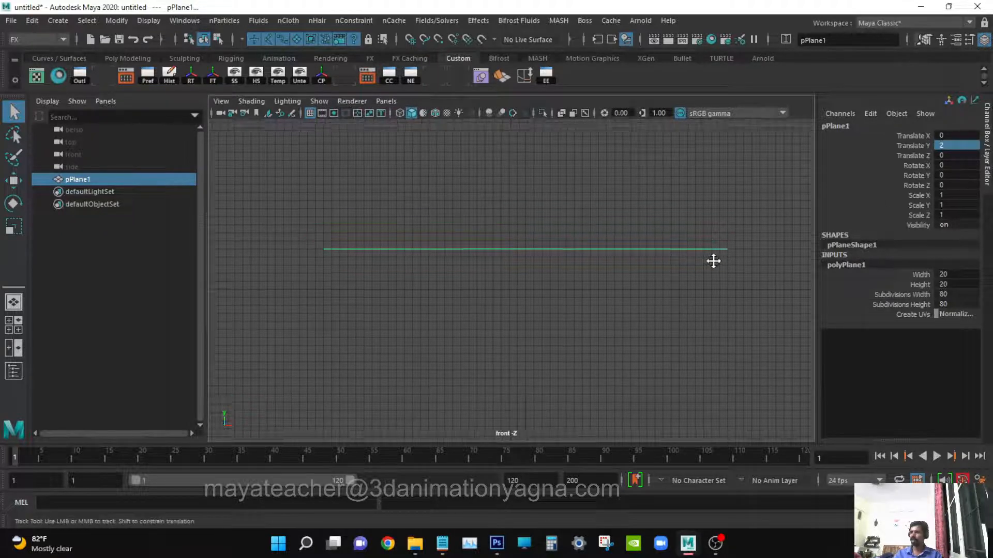
Step: Rename the plane as cloth
double_click(130, 179)
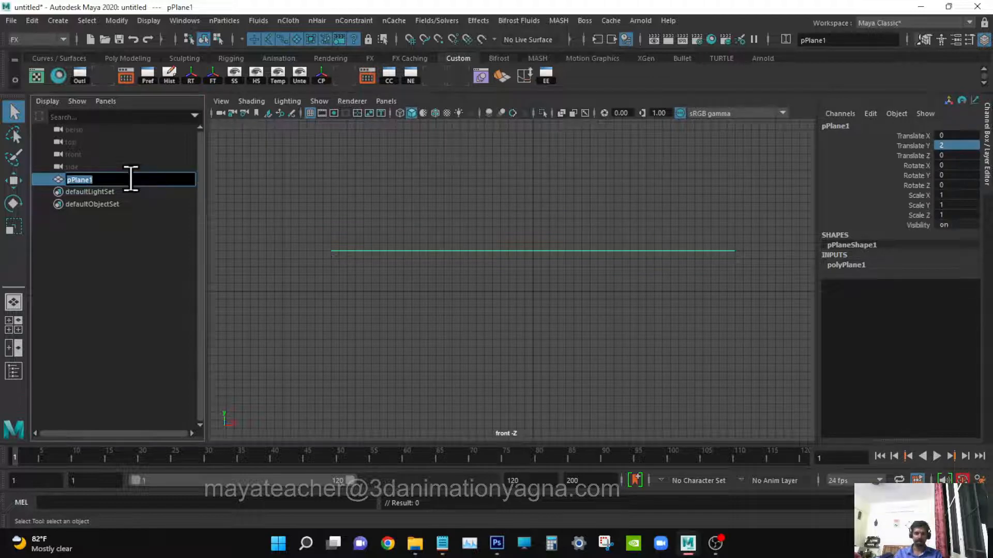
type("doth")
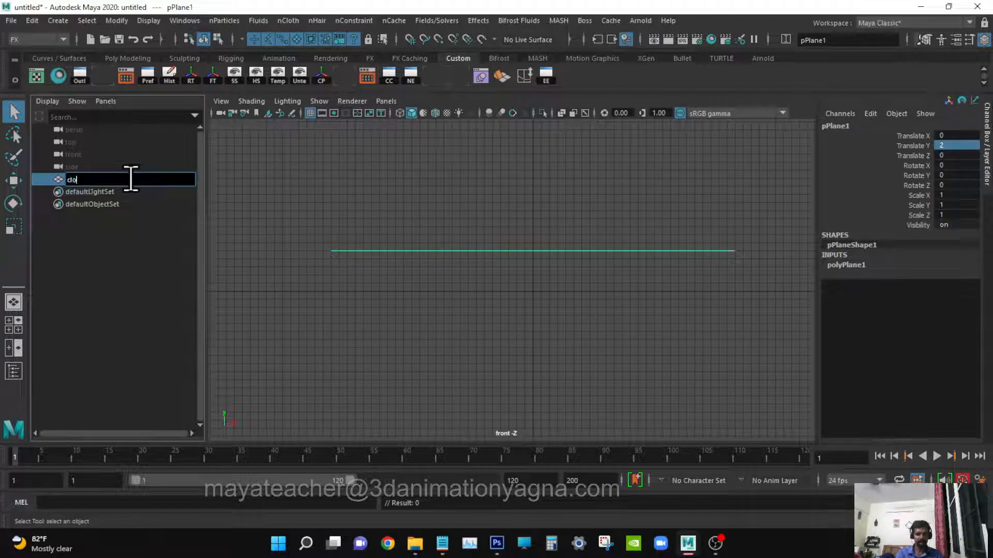
key("Return")
Step: Create a polygon cube at the origin below the cloth and display the front view in wireframe
middle_click_drag(400, 252, 394, 290, "alt")
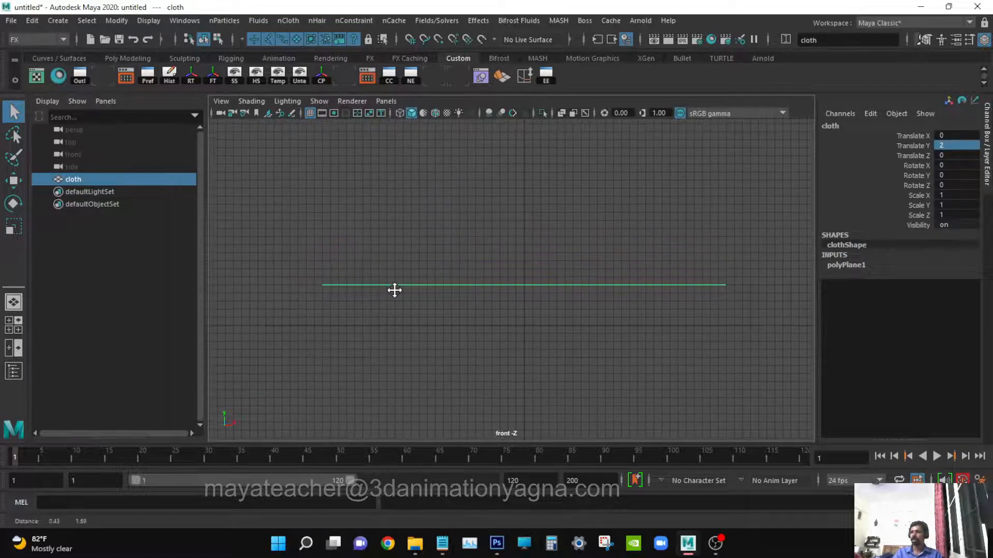
left_click(61, 22)
mouse_move(97, 67)
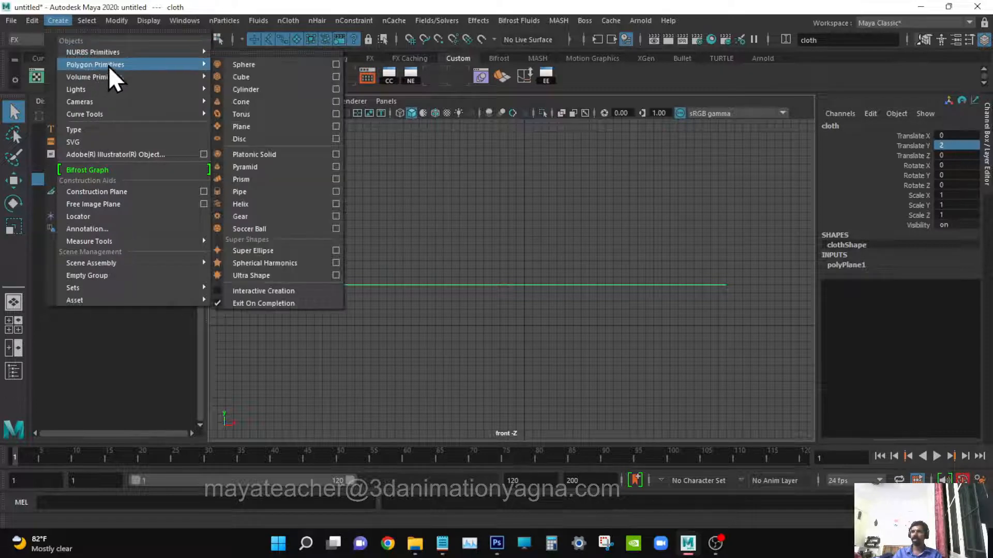
left_click(262, 76)
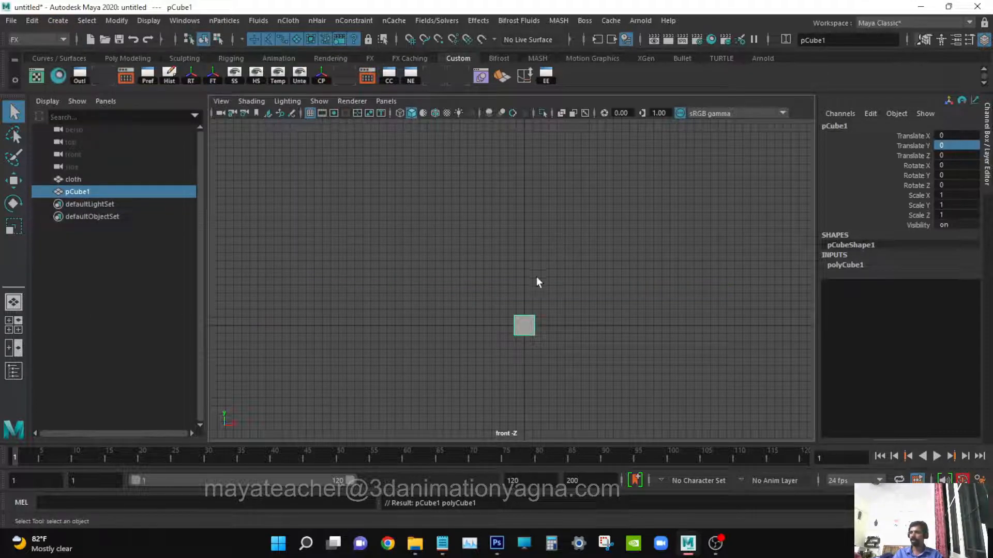
scroll(532, 283, "up", 3)
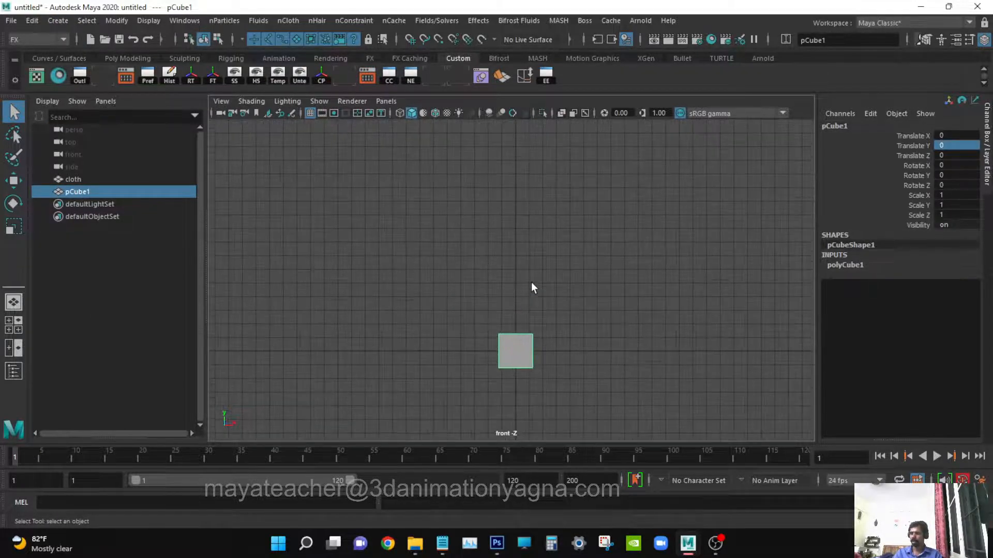
key("4")
Step: Try to move the whole cube up about 0.52 along Y, and undo the move
middle_click_drag(532, 284, 541, 282, "alt")
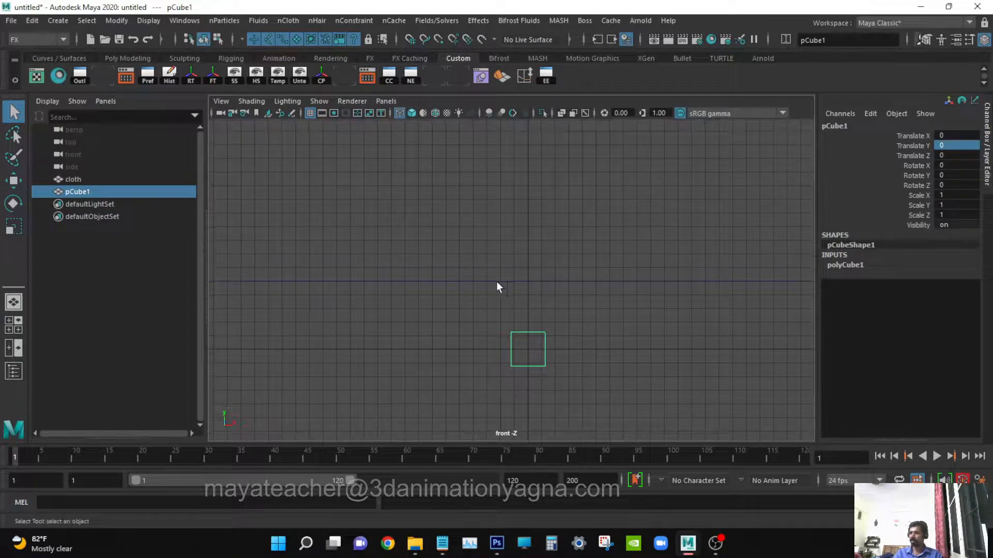
scroll(637, 286, "up", 4)
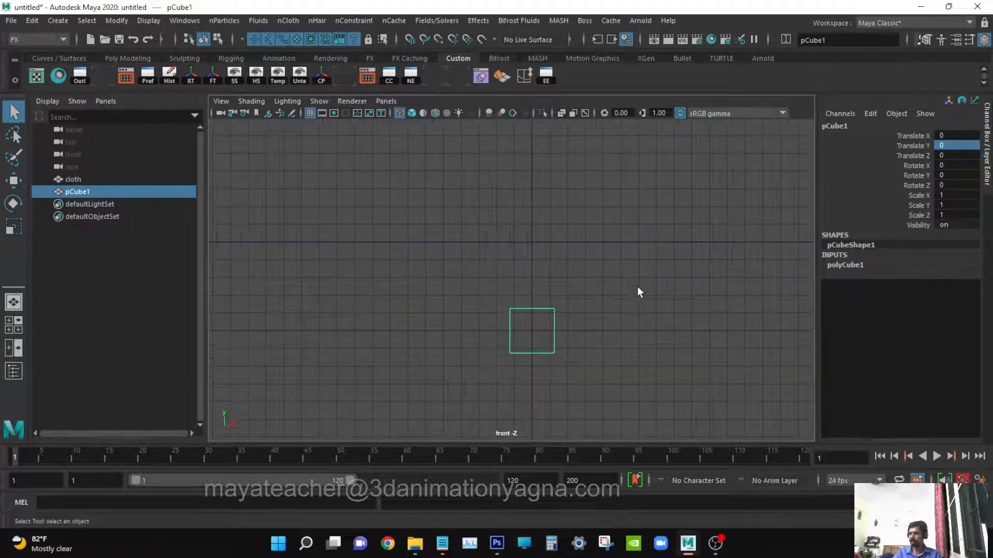
middle_click_drag(595, 305, 535, 309, "alt")
key("w")
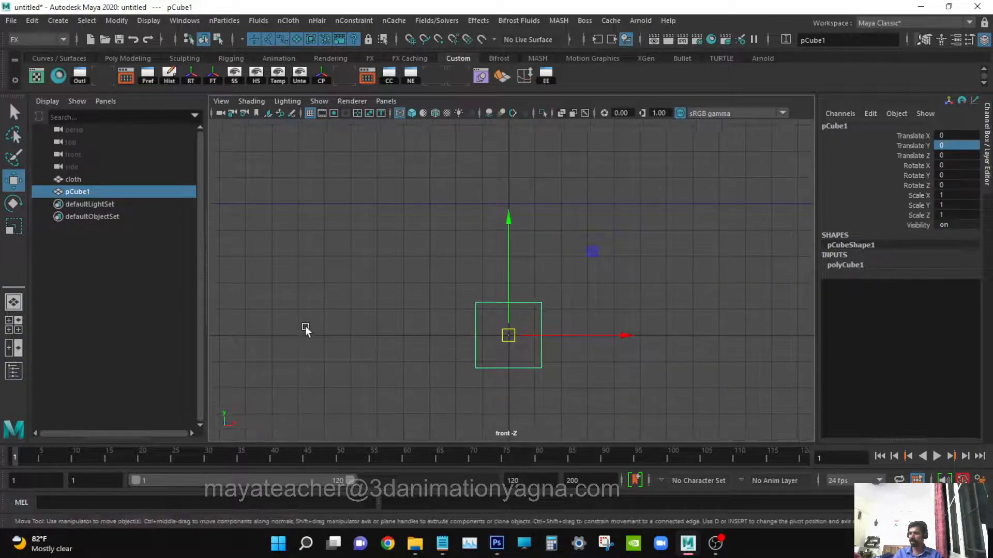
key("q")
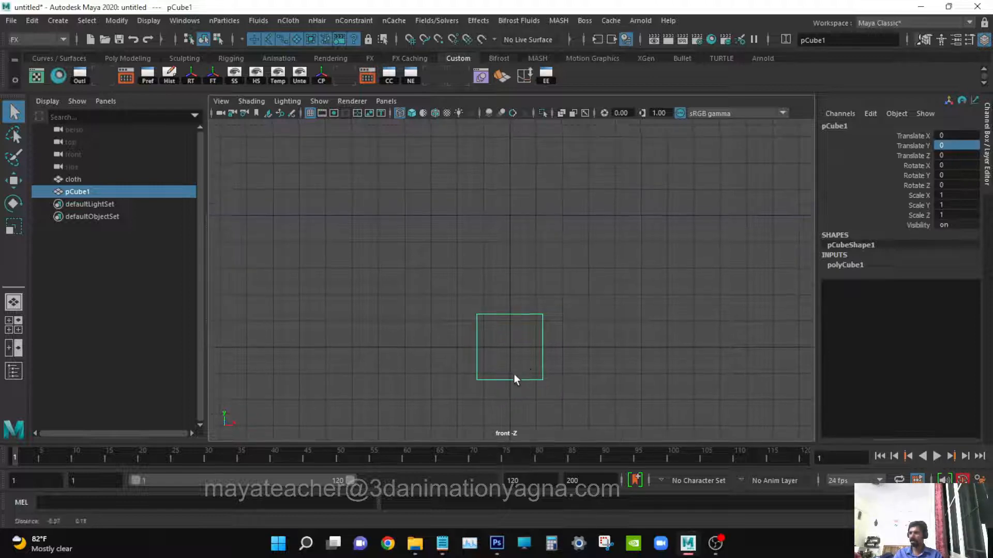
scroll(523, 372, "up", 2)
middle_click_drag(531, 370, 520, 346, "alt")
key("w")
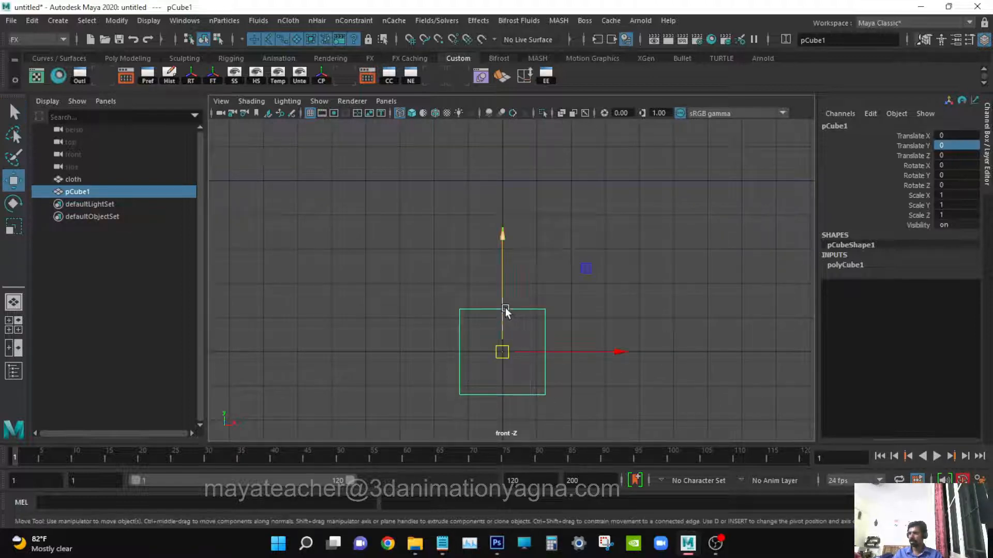
left_click_drag(505, 311, 497, 265)
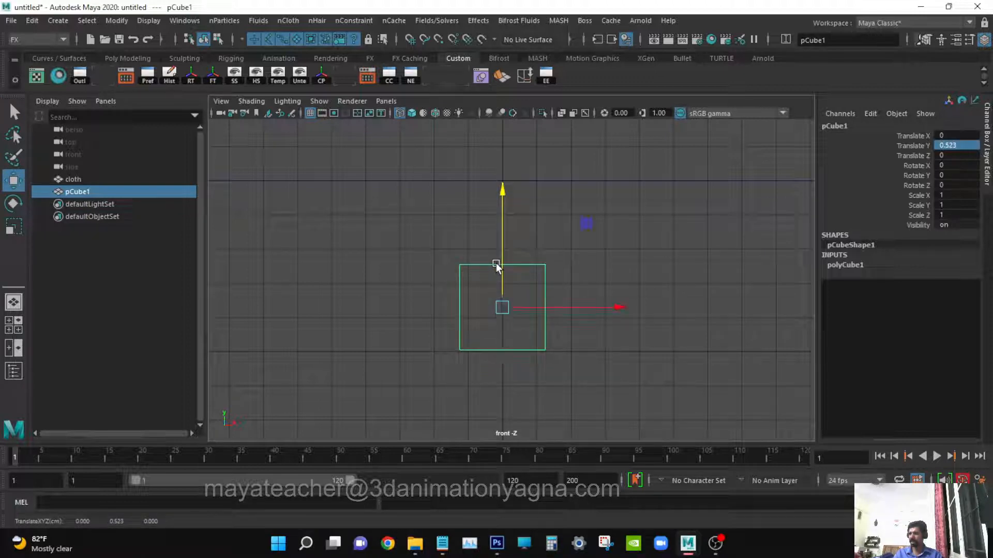
key("ctrl+z")
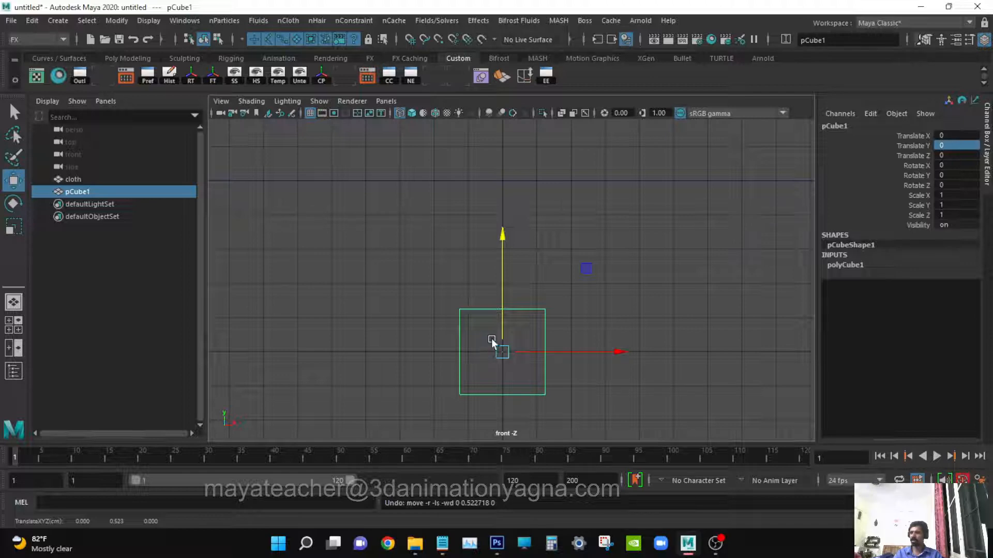
Step: Move all the cube's vertices up about 0.5 along Y so its base sits on the grid line, and return to object mode
key("q")
right_click(476, 310)
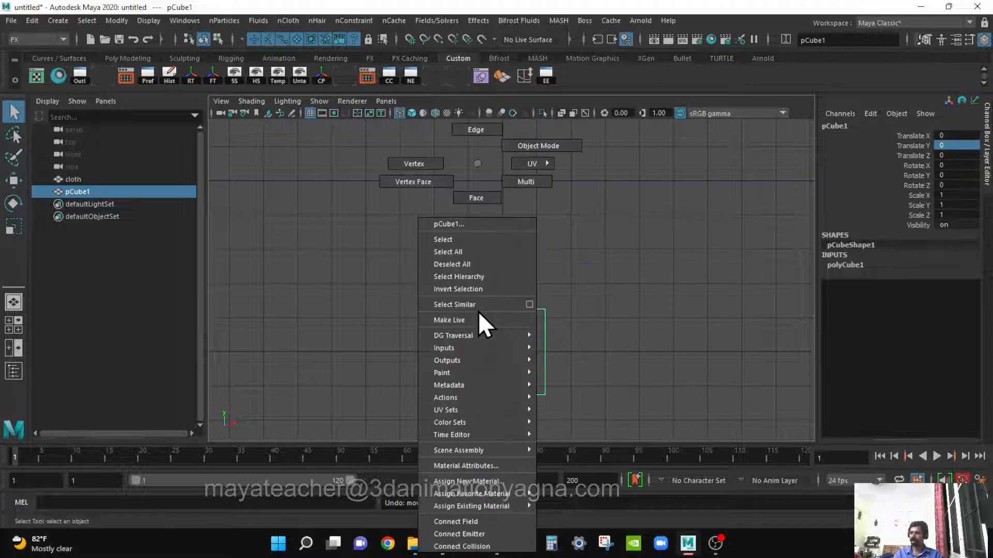
right_click_drag(479, 311, 401, 161)
left_click_drag(402, 254, 573, 413)
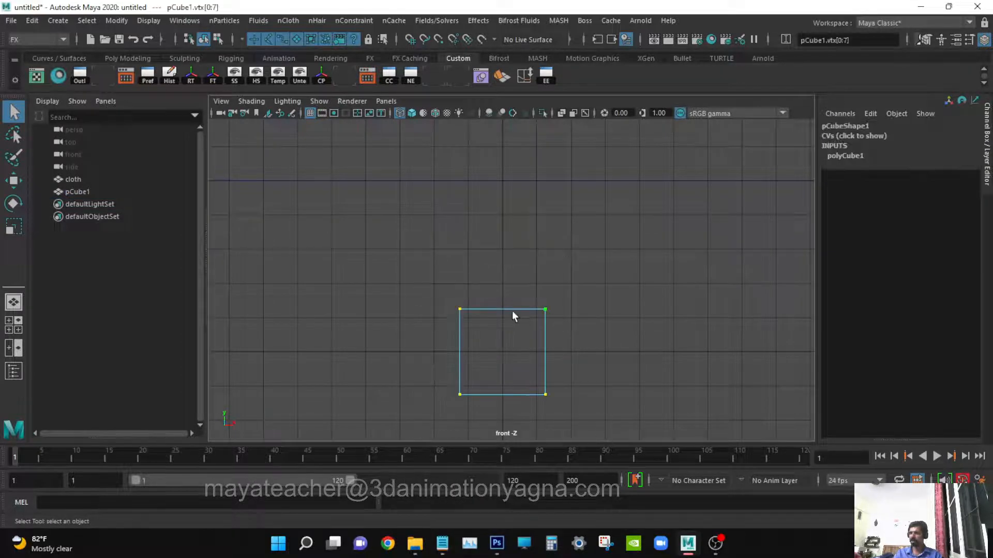
key("w")
left_click_drag(502, 311, 498, 270)
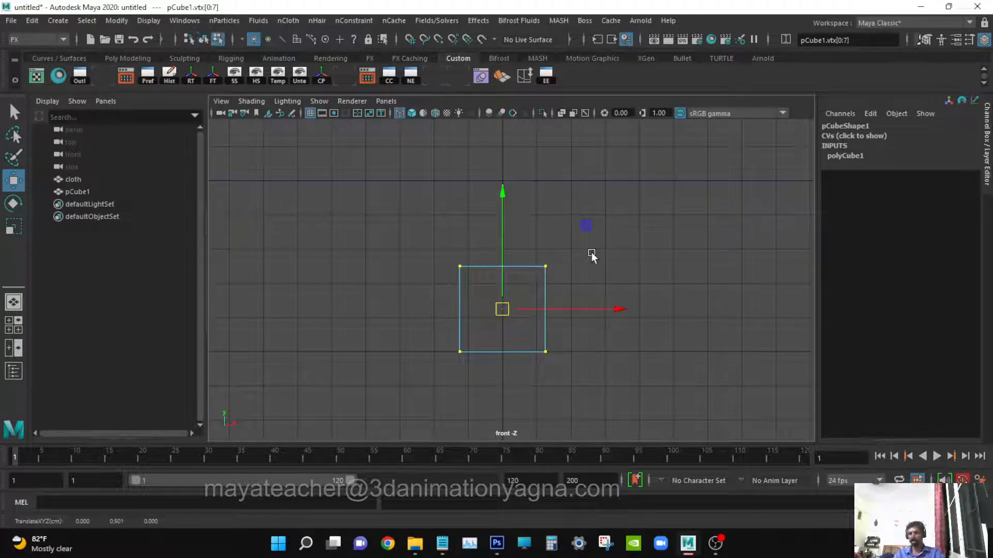
key("F8")
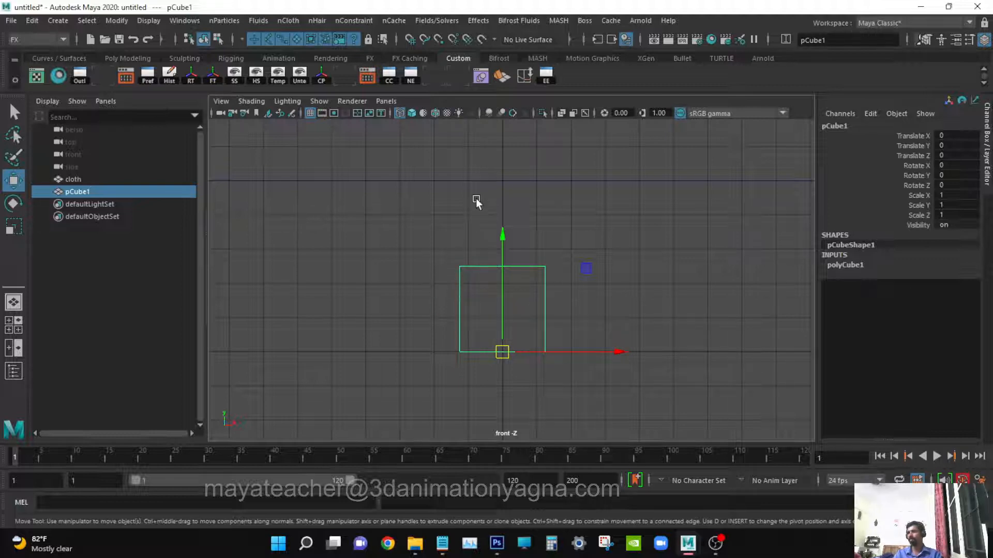
Step: Switch to the perspective view and set the cube's width, height and depth to 2
key("space")
left_click_drag(479, 212, 488, 191)
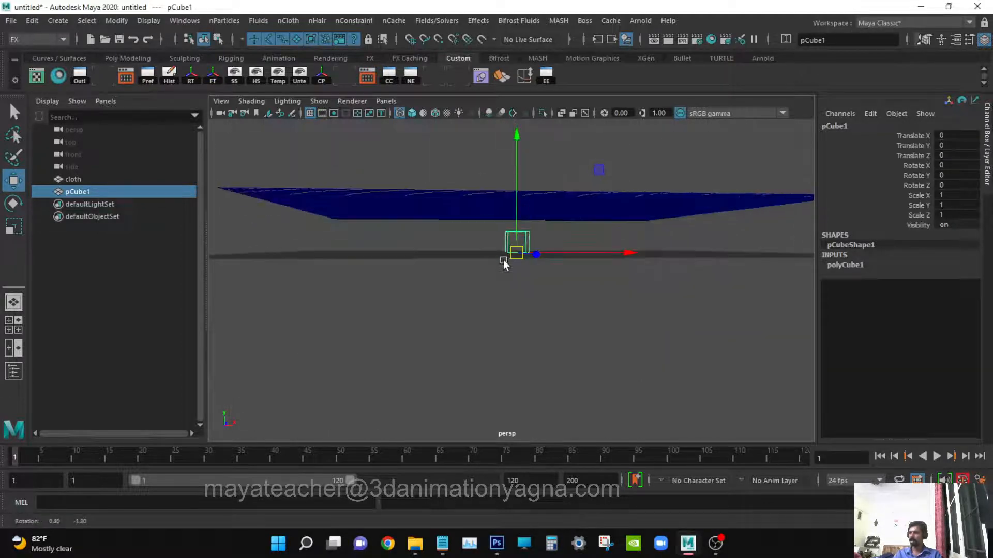
left_click_drag(504, 264, 578, 268, "alt")
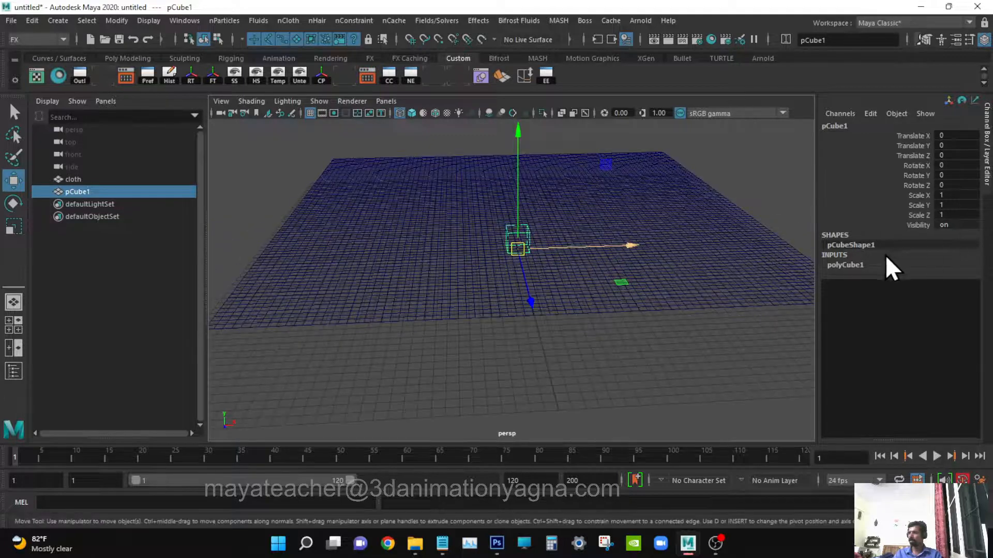
left_click(870, 266)
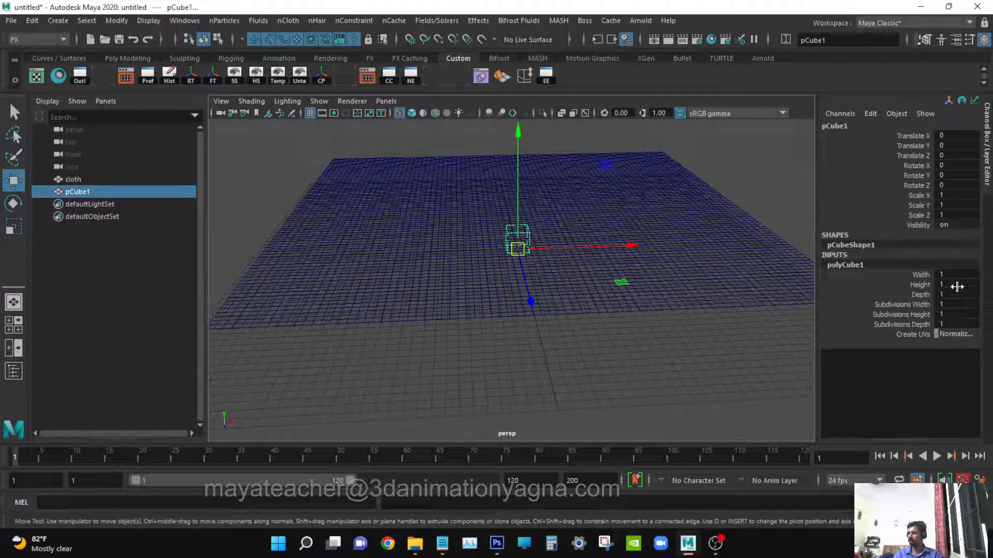
left_click_drag(952, 293, 952, 277)
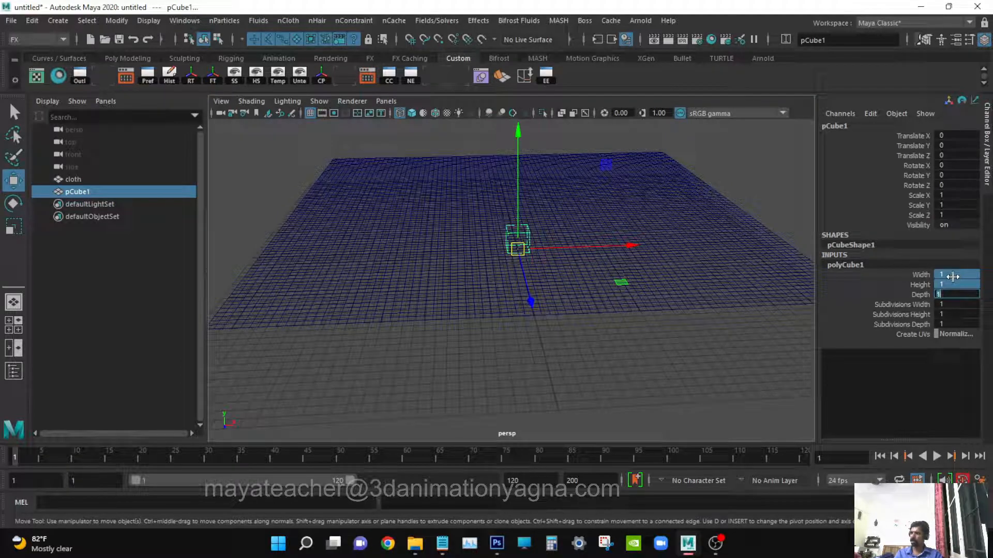
type("2")
key("Return")
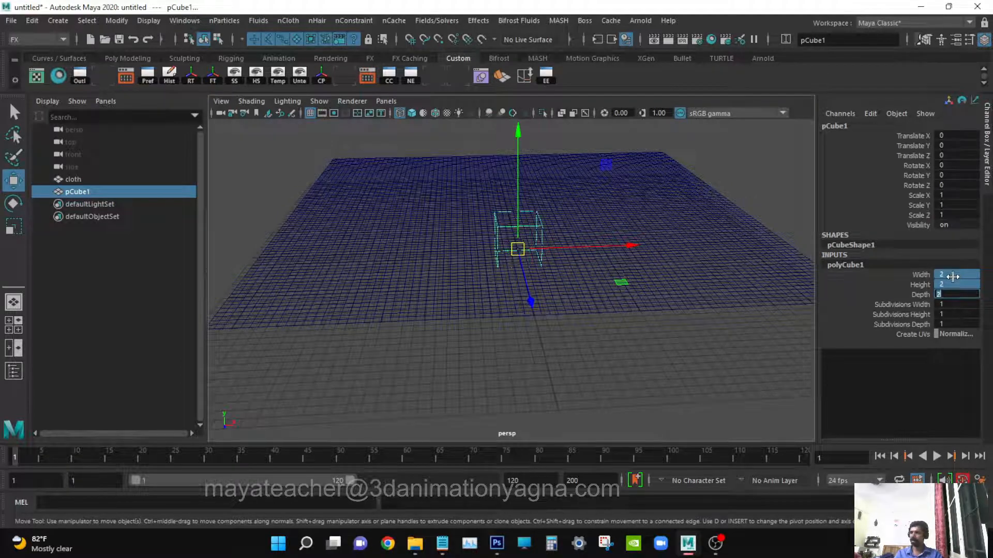
Step: Set the cube's width, height and depth to 1.3
left_click_drag(415, 312, 452, 283, "alt")
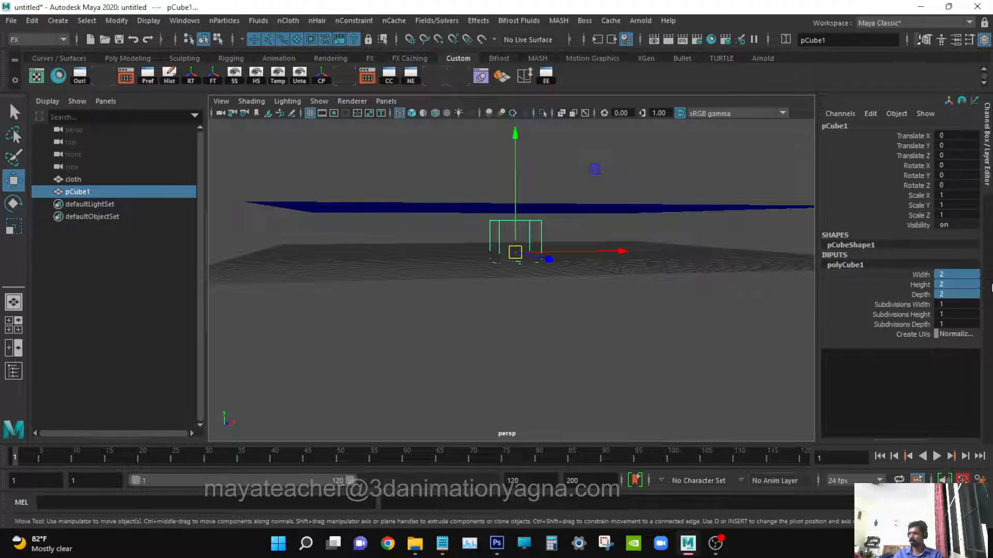
left_click_drag(950, 275, 961, 295)
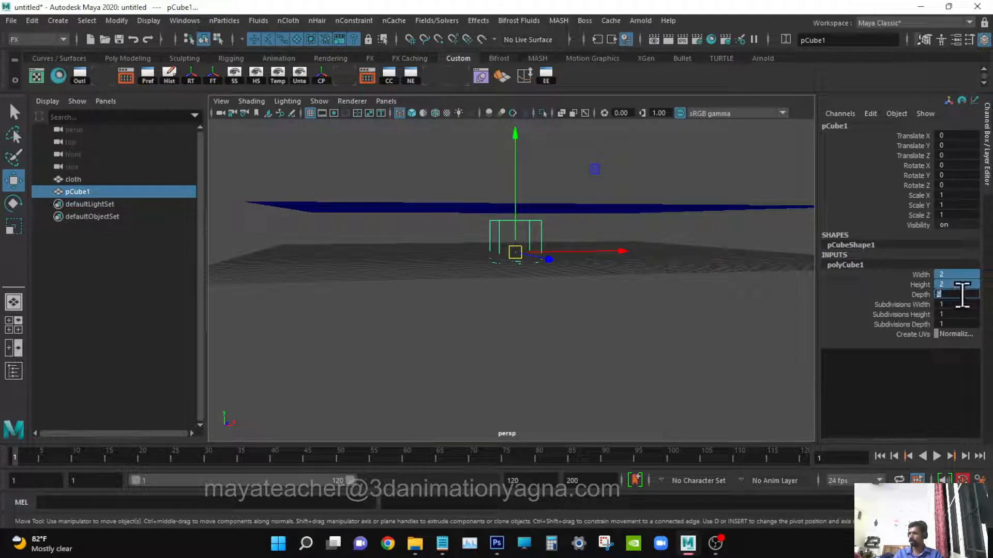
type("1.3")
key("Return")
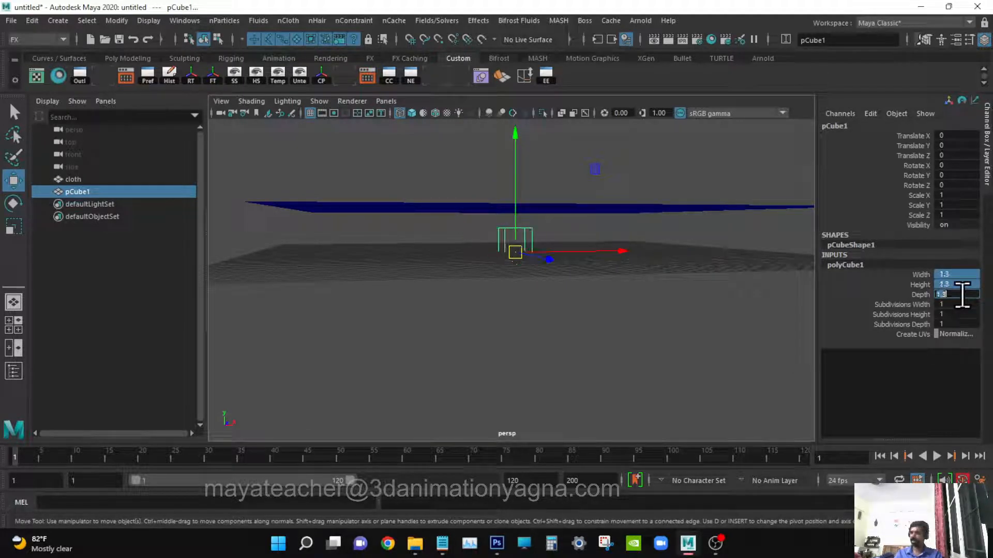
Step: In the front view, raise all the cube's vertices along Y until its base sits on the grid line, and return to object mode
left_click_drag(597, 329, 566, 344, "alt")
key("space")
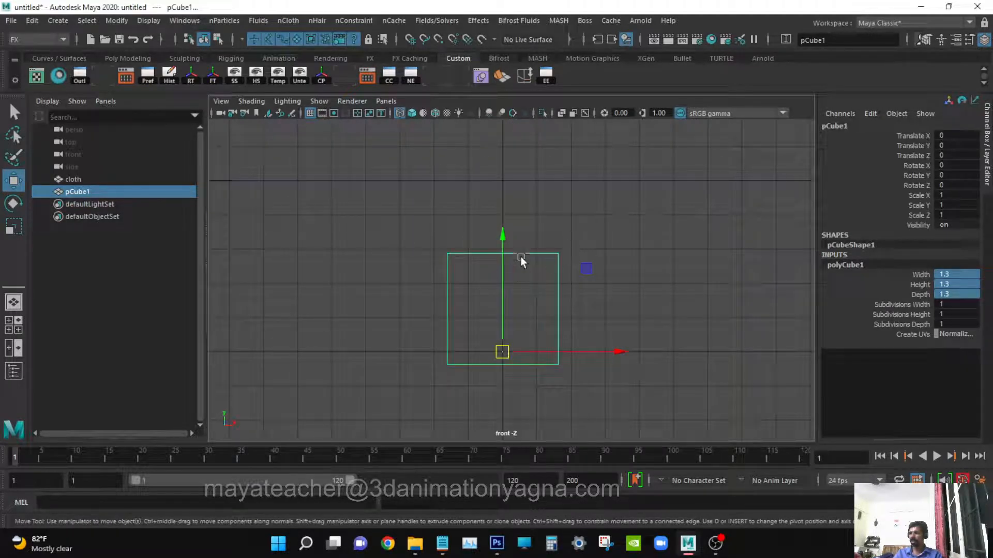
right_click_drag(528, 254, 453, 177)
left_click_drag(495, 198, 493, 184)
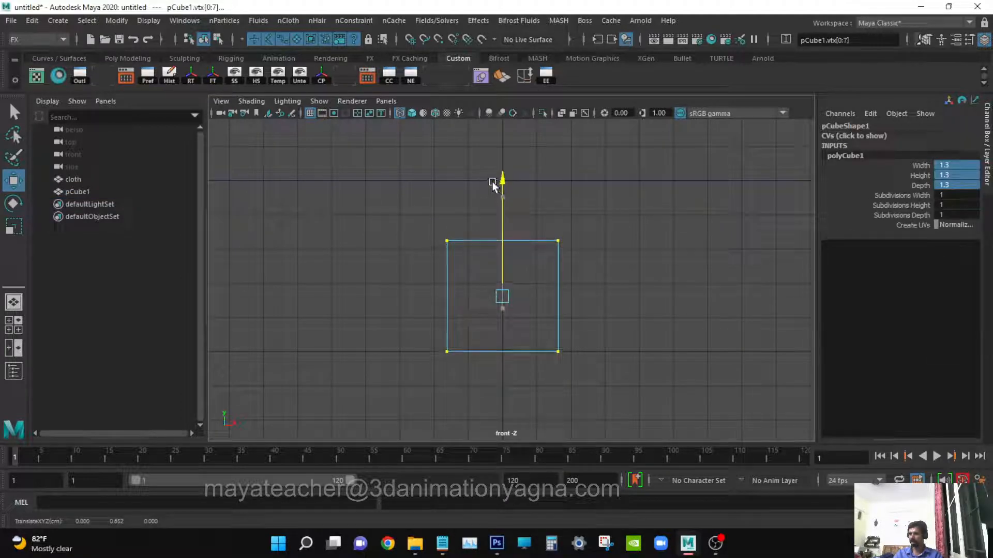
left_click(657, 221)
key("F8")
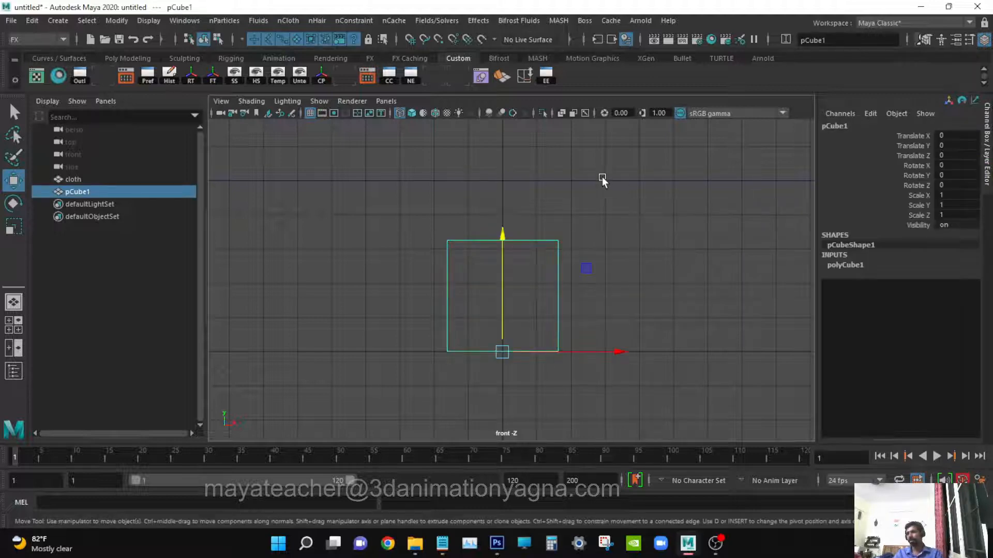
Step: Lower the cloth plane closer to the cube at a Translate Y of 1.6, and display the perspective view
left_click_drag(584, 174, 600, 226)
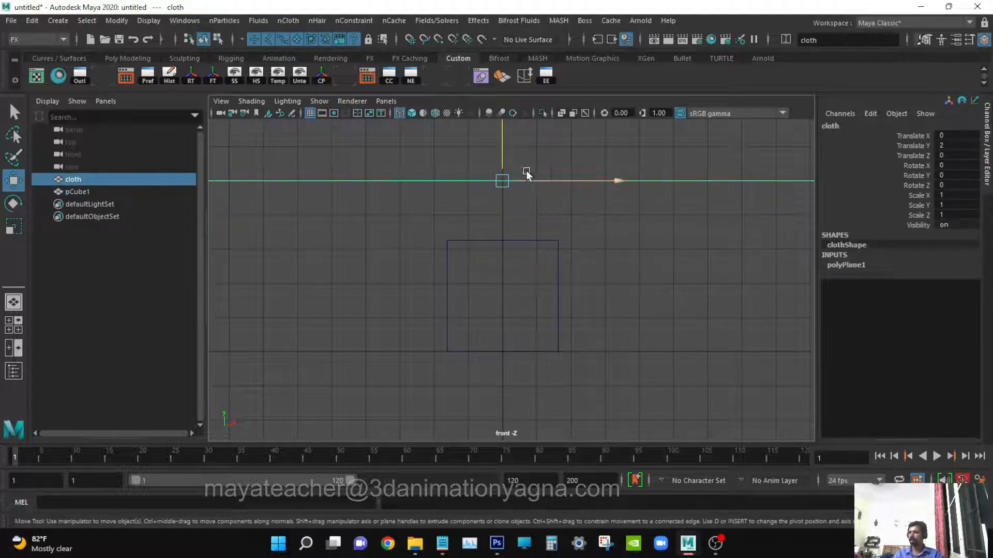
left_click_drag(503, 145, 516, 180)
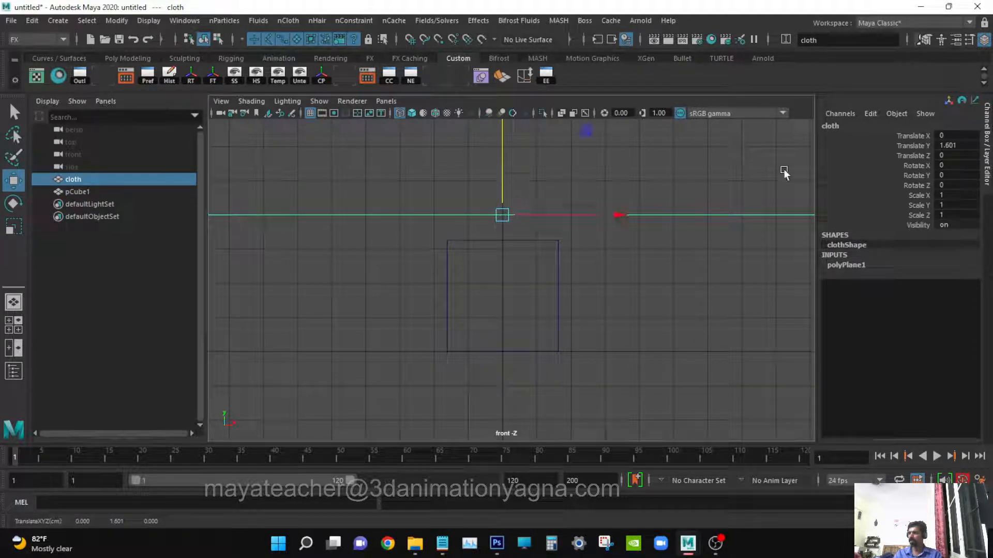
left_click(944, 145)
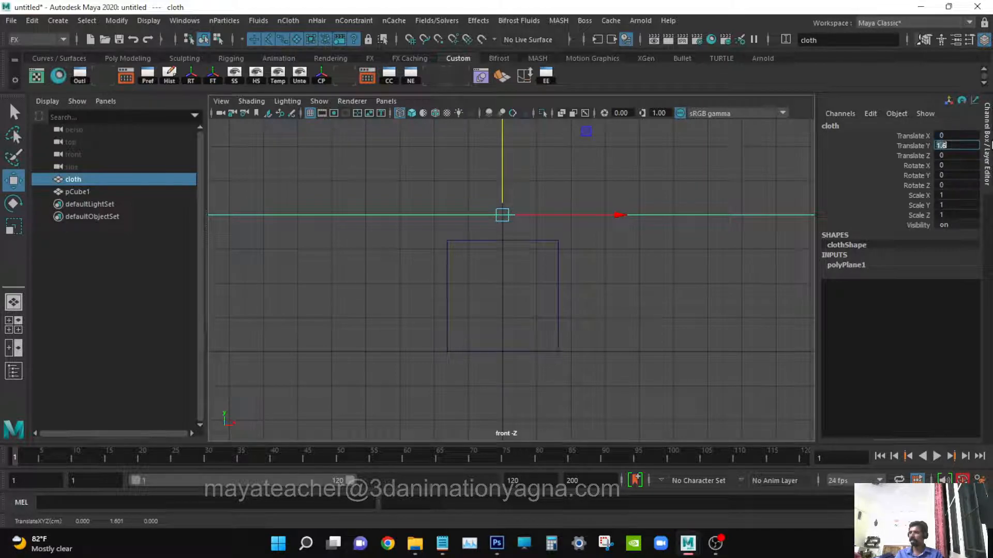
key("Return")
key("space")
left_click_drag(536, 279, 537, 243)
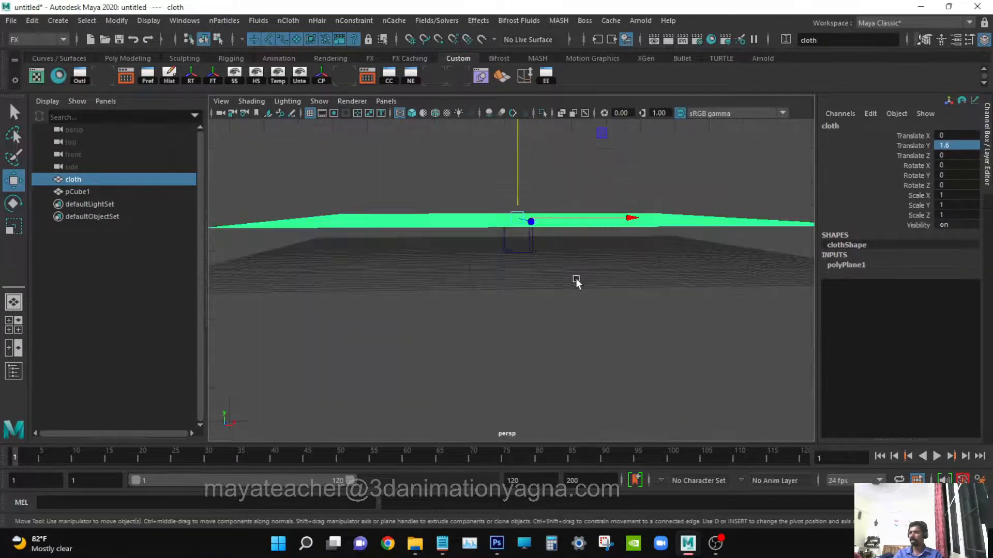
left_click_drag(576, 281, 589, 310, "alt")
right_click_drag(589, 310, 492, 312, "alt")
left_click_drag(492, 313, 511, 326, "alt")
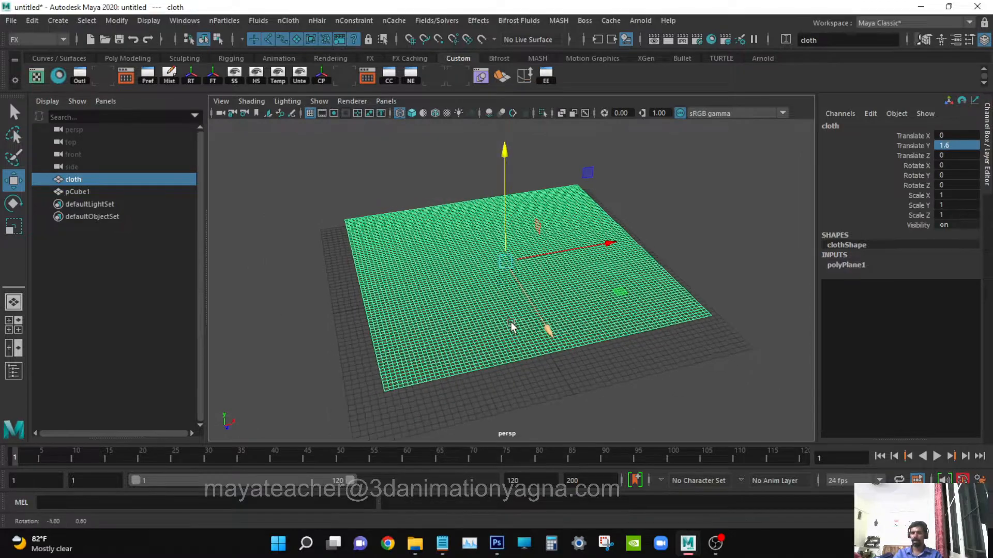
right_click_drag(511, 326, 558, 326, "alt")
left_click_drag(558, 326, 530, 330, "alt")
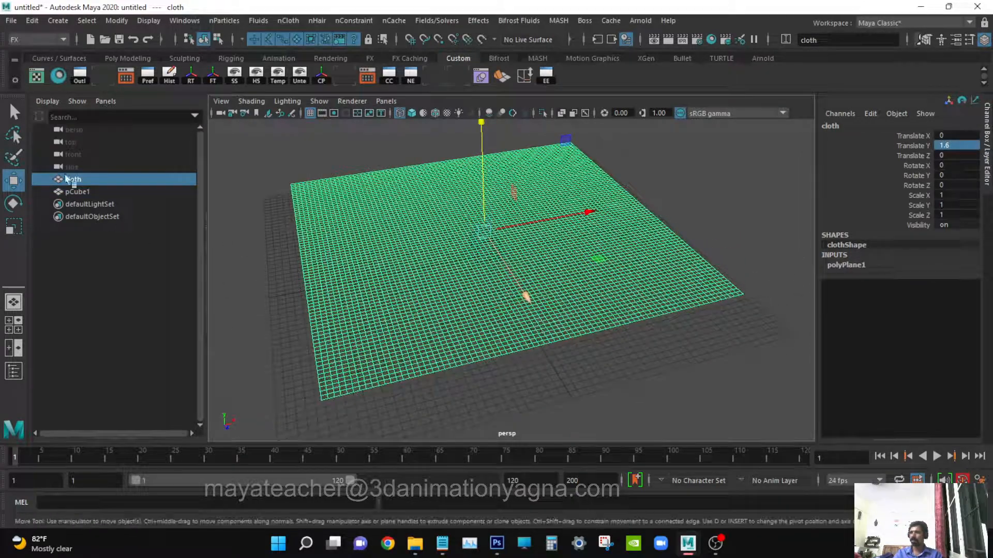
Step: Rename the cube as roller_underneath
left_click(74, 195)
double_click(89, 193)
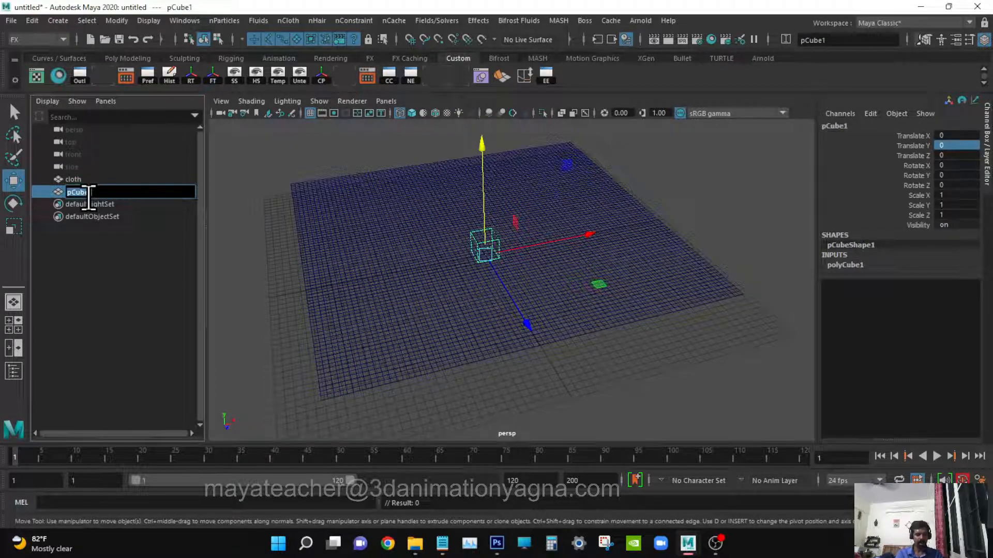
type("rol")
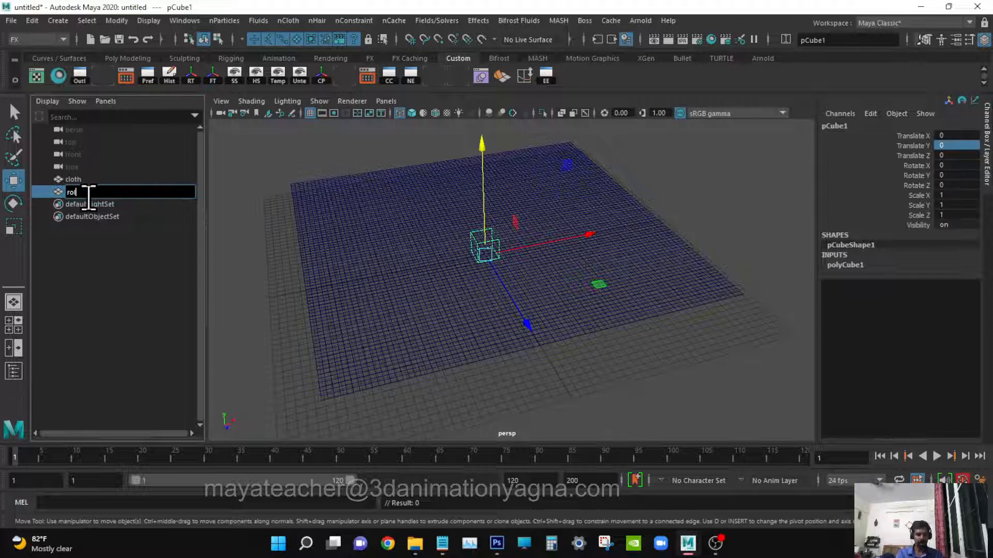
type("ler_")
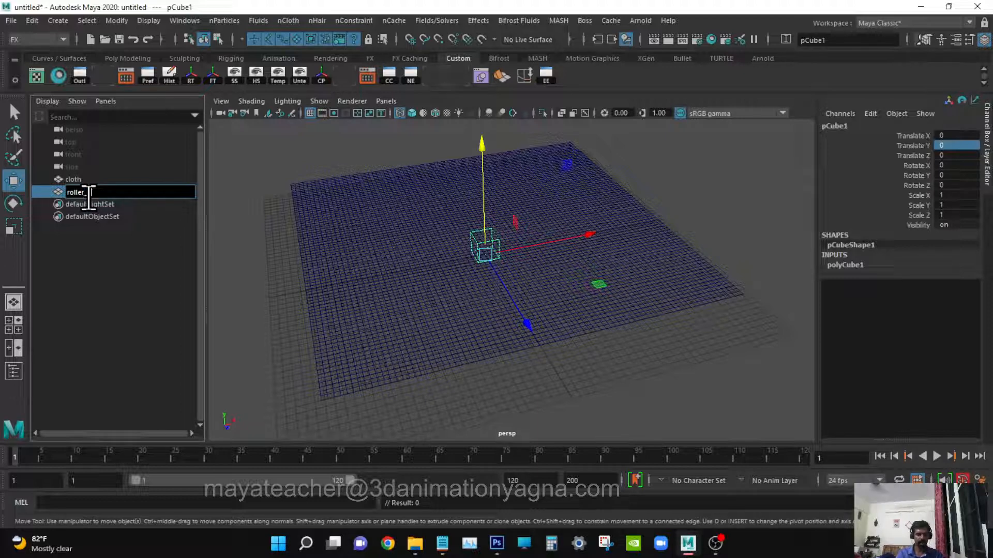
type("underm")
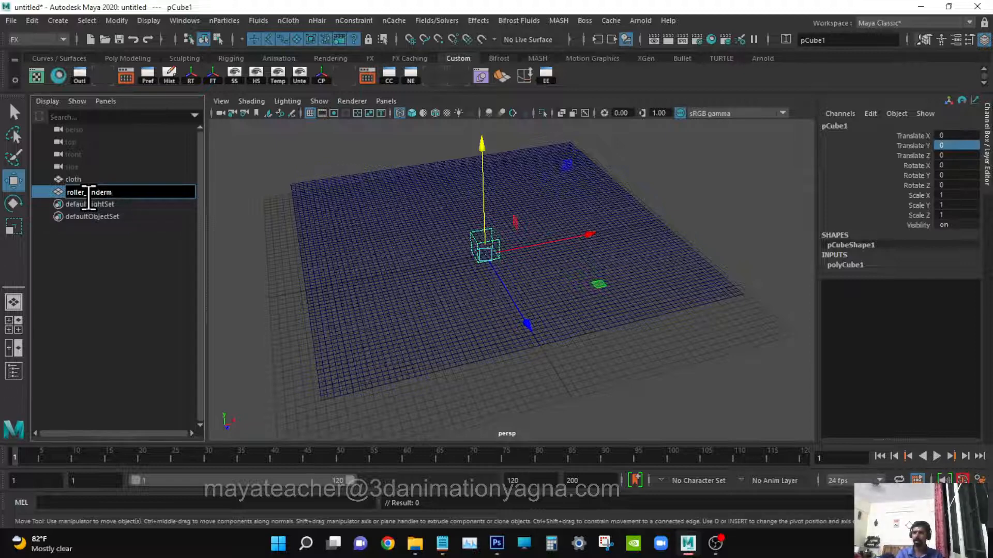
key("BackSpace")
type("neath")
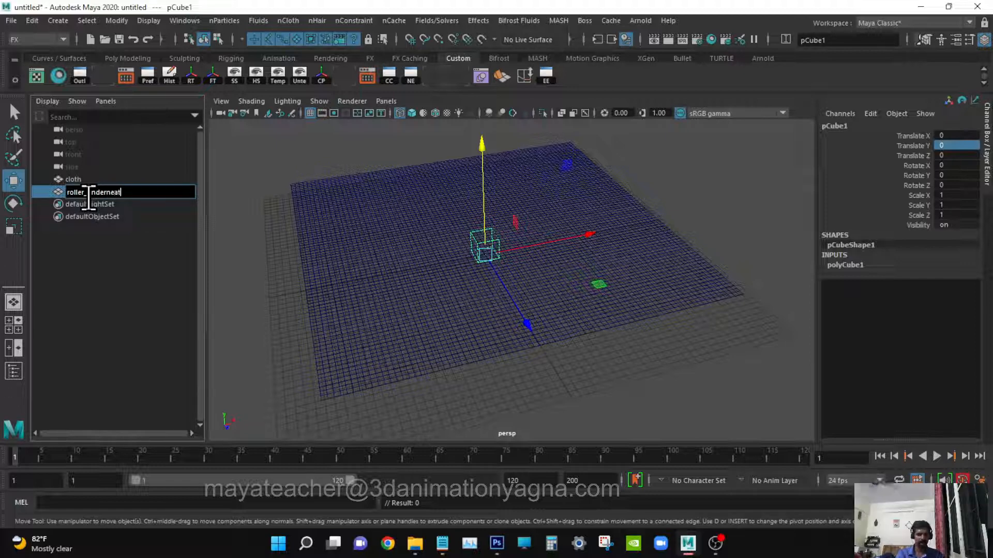
key("Return")
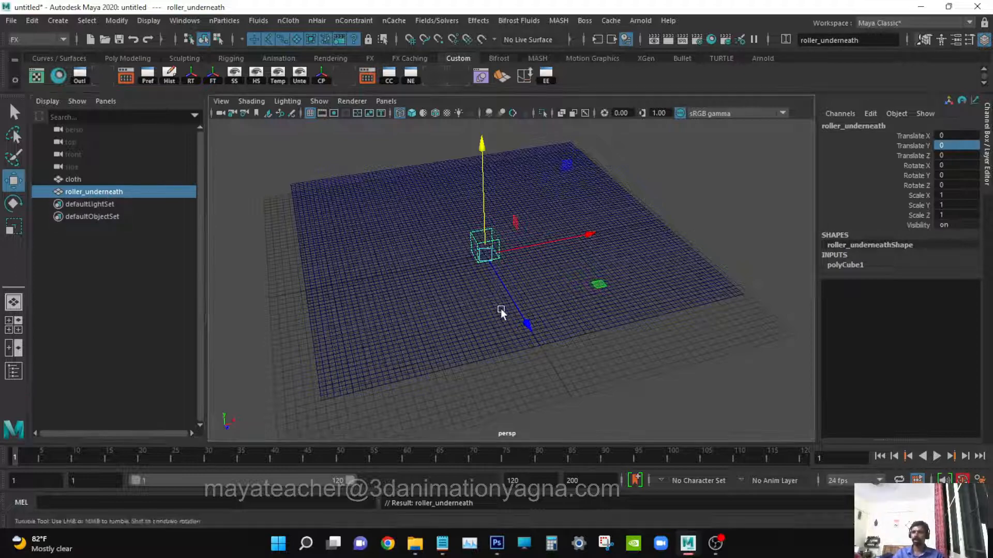
Step: Delete the construction history of the roller_underneath cube
left_click_drag(501, 310, 502, 291, "alt")
scroll(502, 292, "up", 3)
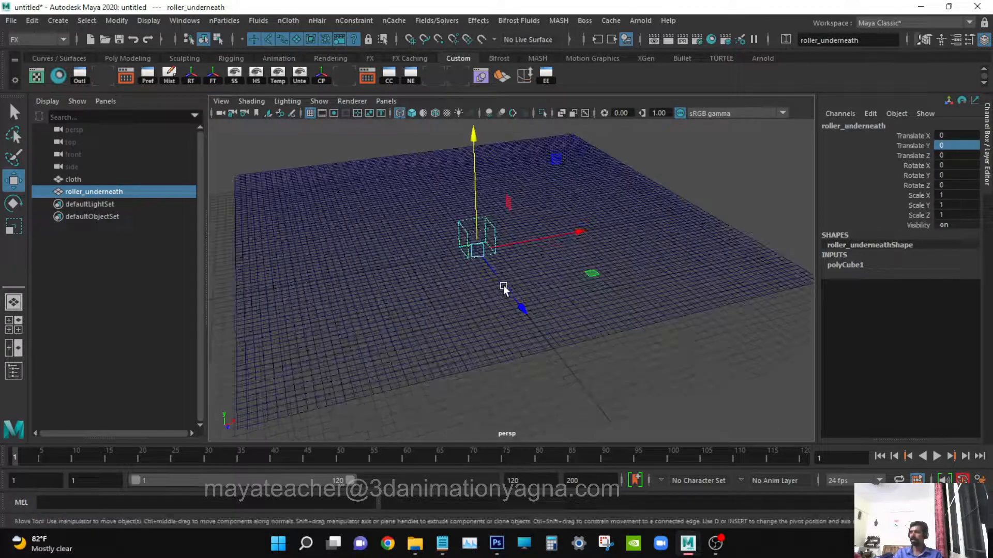
left_click(32, 21)
mouse_move(184, 168)
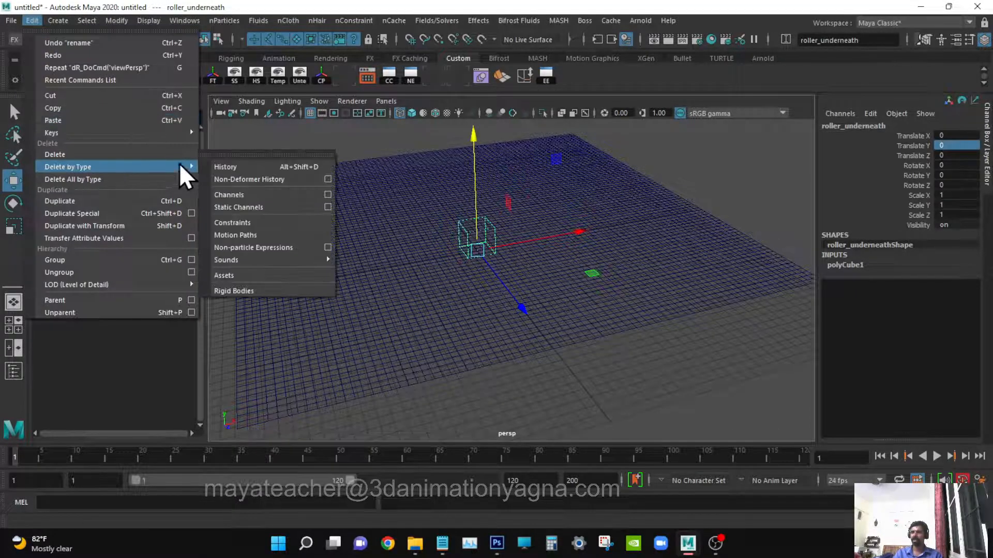
left_click(246, 164)
Step: Select the cloth plane and delete its construction history
left_click(302, 226)
mouse_move(441, 290)
left_mouse_down("alt")
mouse_move(455, 294)
mouse_move(442, 297)
left_mouse_up("alt")
left_click(32, 21)
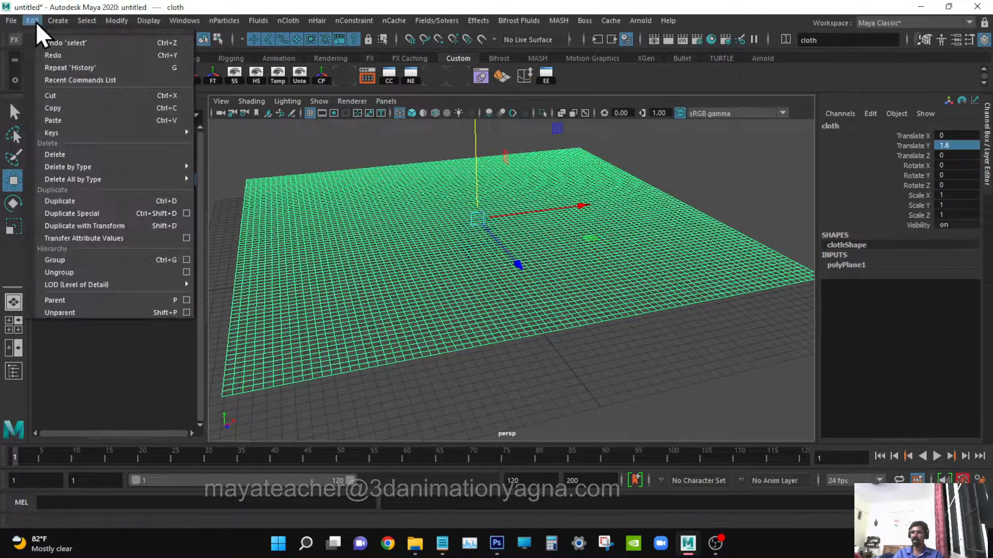
mouse_move(108, 167)
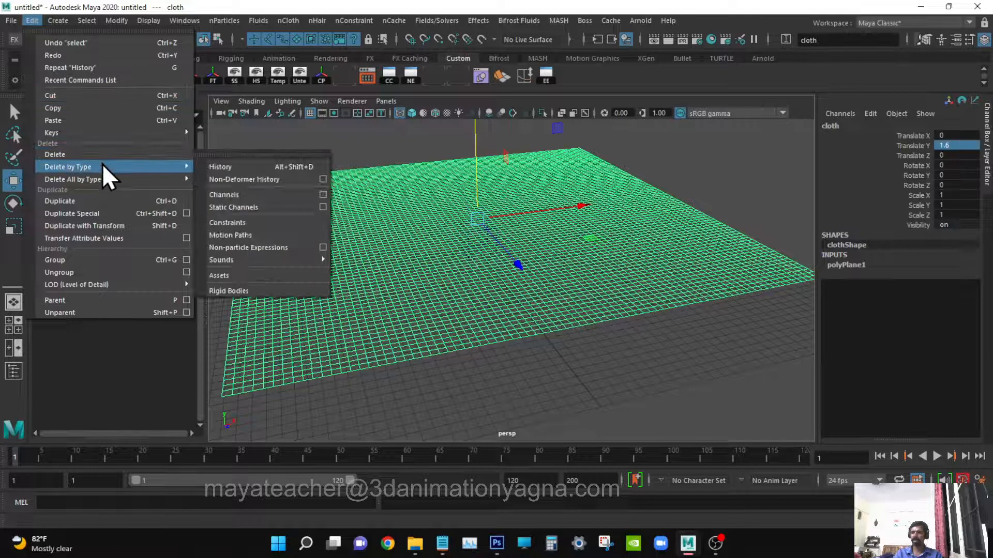
left_click(242, 169)
Step: Set the playback end frame to 250 and save the Time Slider preferences with a framerate of 30 fps
left_click_drag(577, 324, 545, 321, "alt")
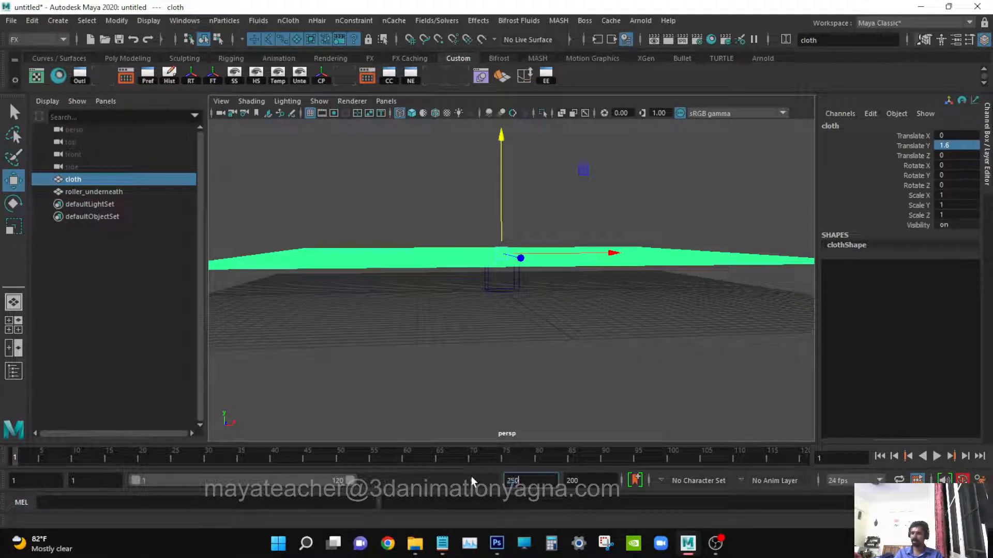
key("Return")
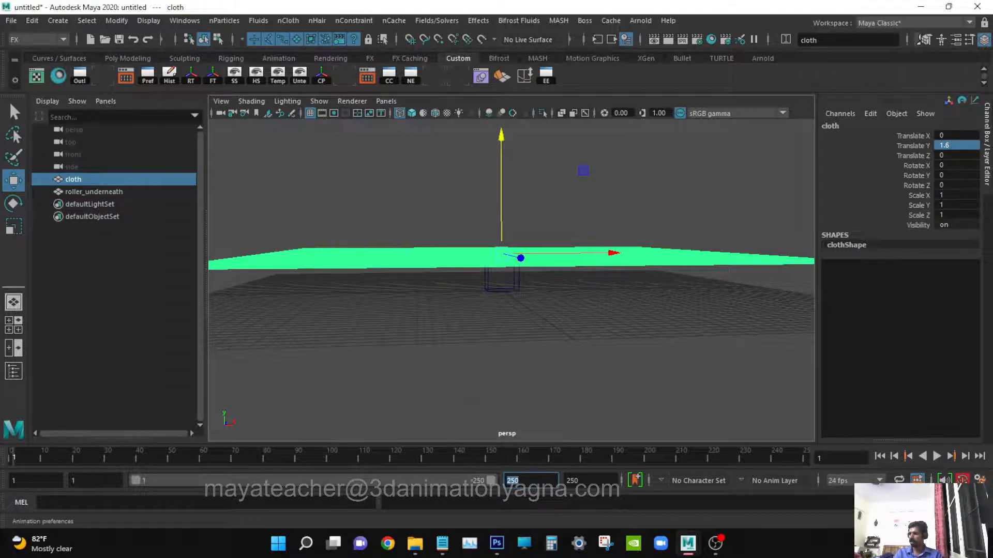
left_click(978, 480)
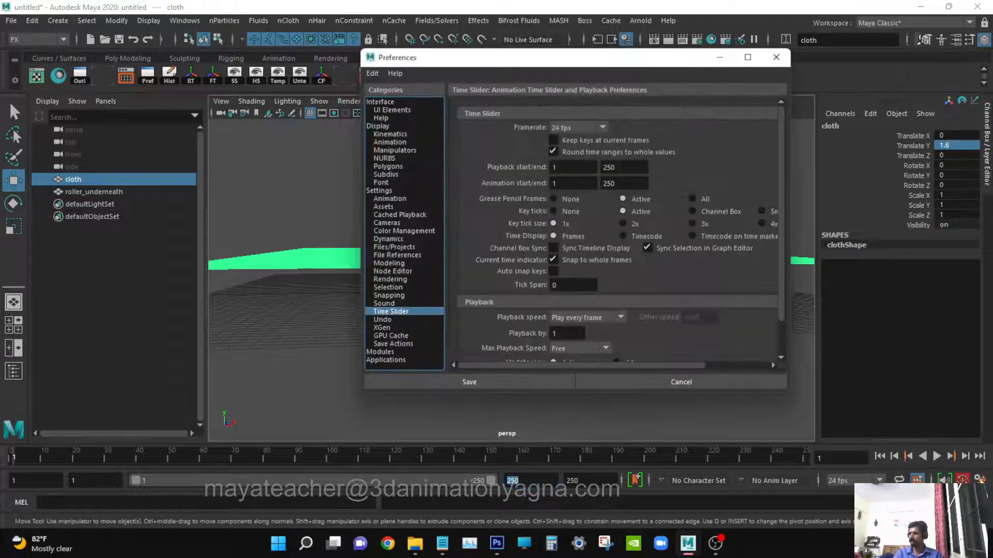
left_click(410, 111)
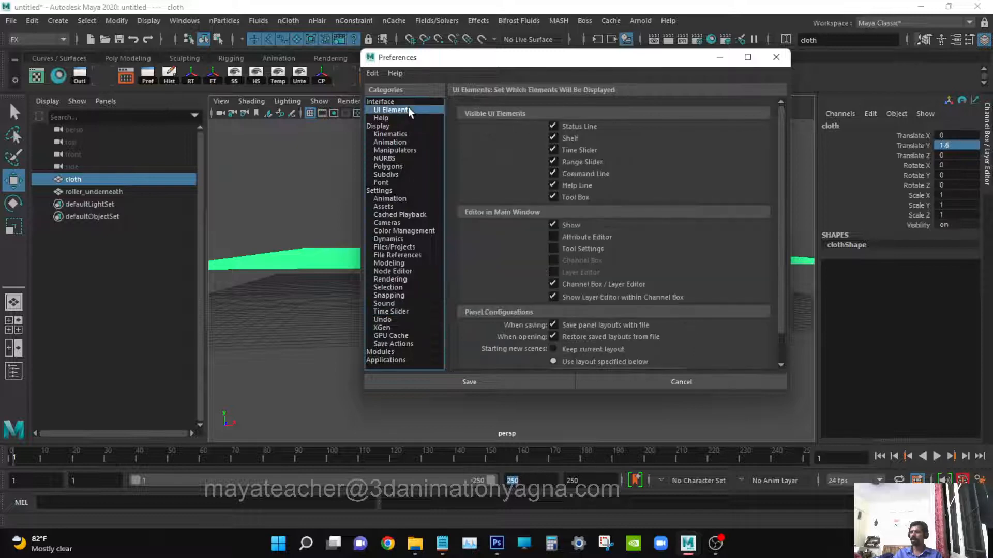
left_click(408, 314)
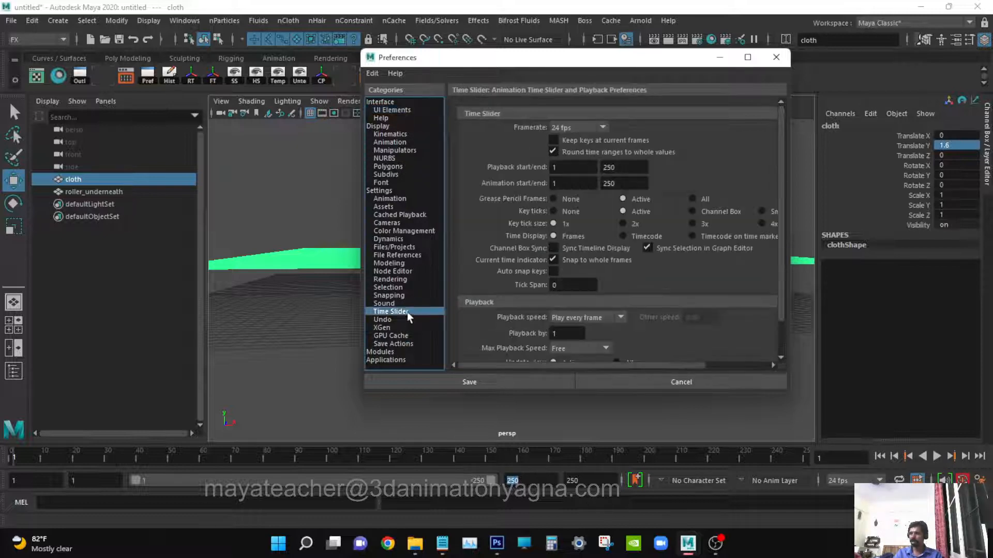
left_click(581, 128)
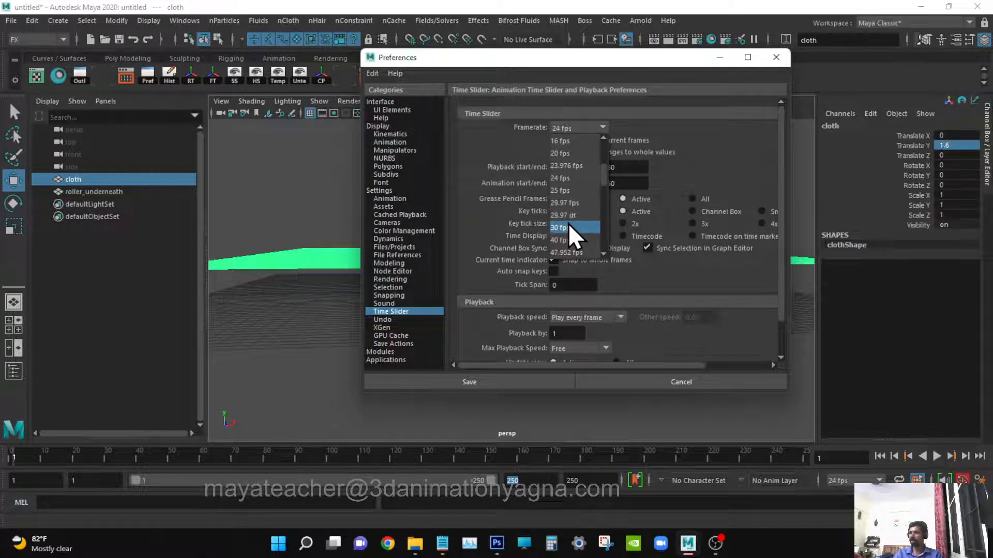
left_click(572, 230)
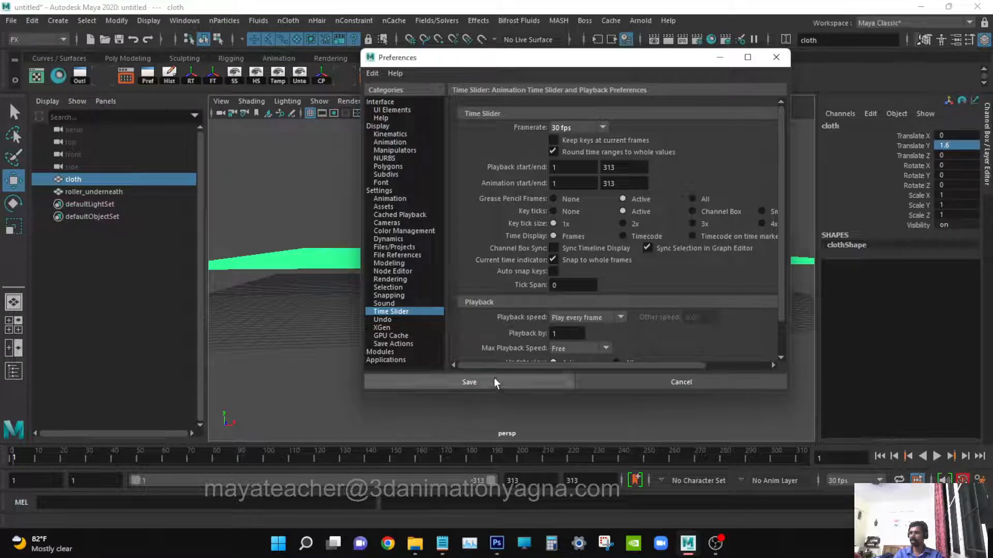
scroll(601, 335, "down", 2)
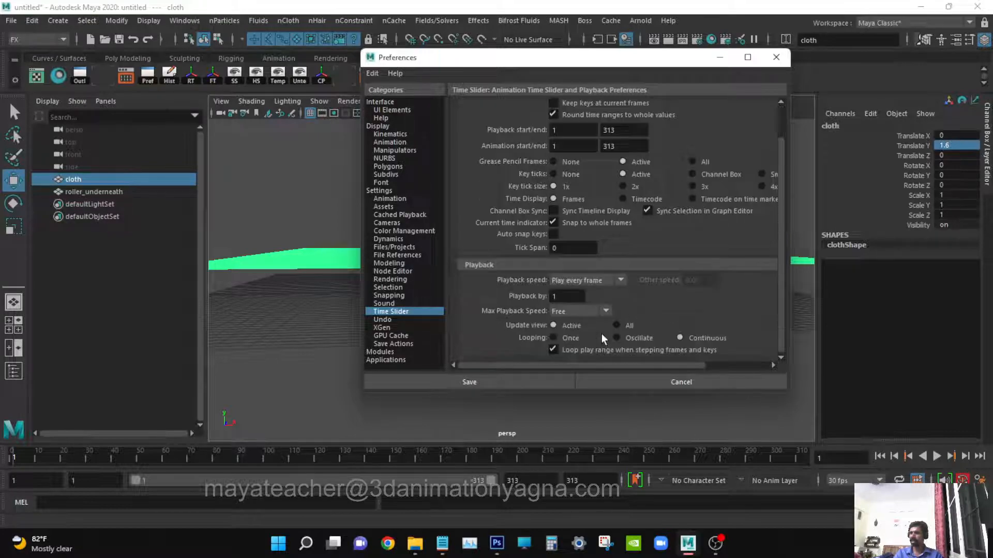
left_click(469, 382)
Step: With the FX menu set active, create an nCloth from the cloth plane using reset options: Local Space Output and a new solver
left_click_drag(492, 377, 481, 331, "alt")
right_click_drag(481, 329, 512, 335, "alt")
left_click_drag(512, 335, 541, 370, "alt")
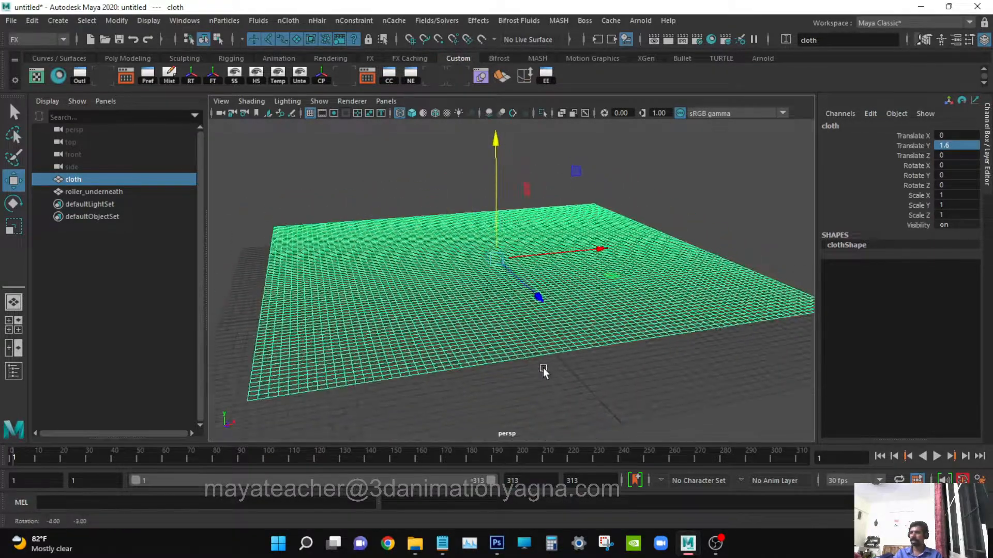
key("q")
left_click_drag(379, 237, 416, 260, "alt")
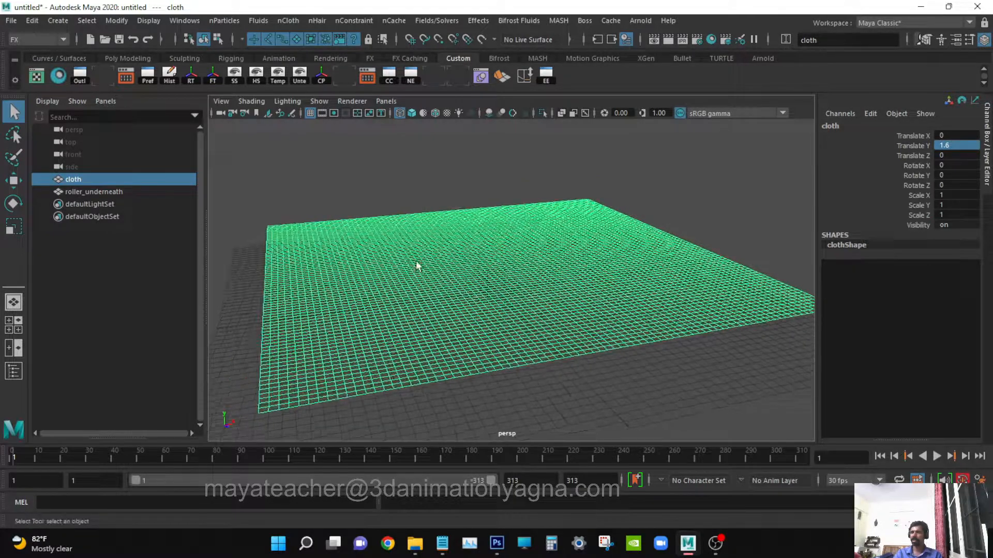
left_click(41, 45)
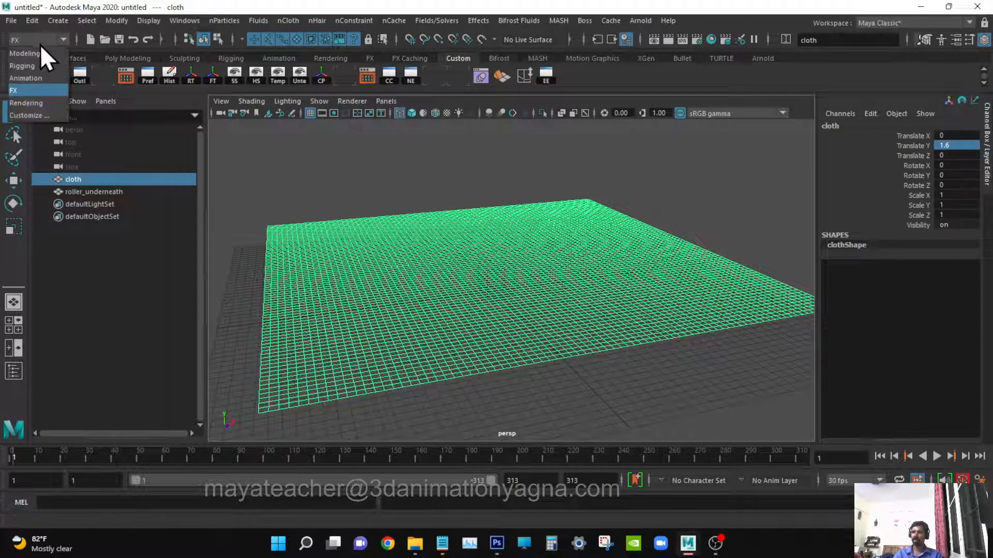
left_click(33, 88)
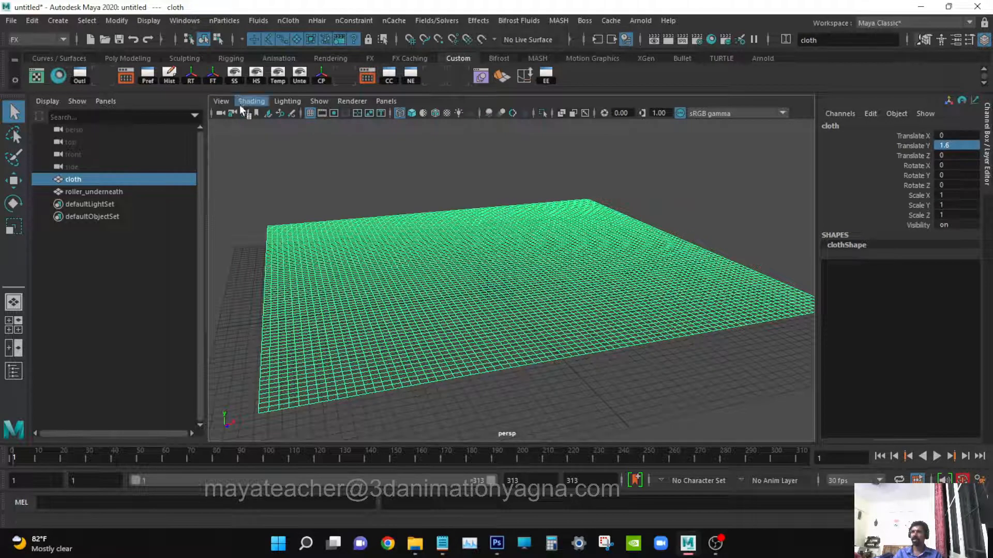
left_click(289, 21)
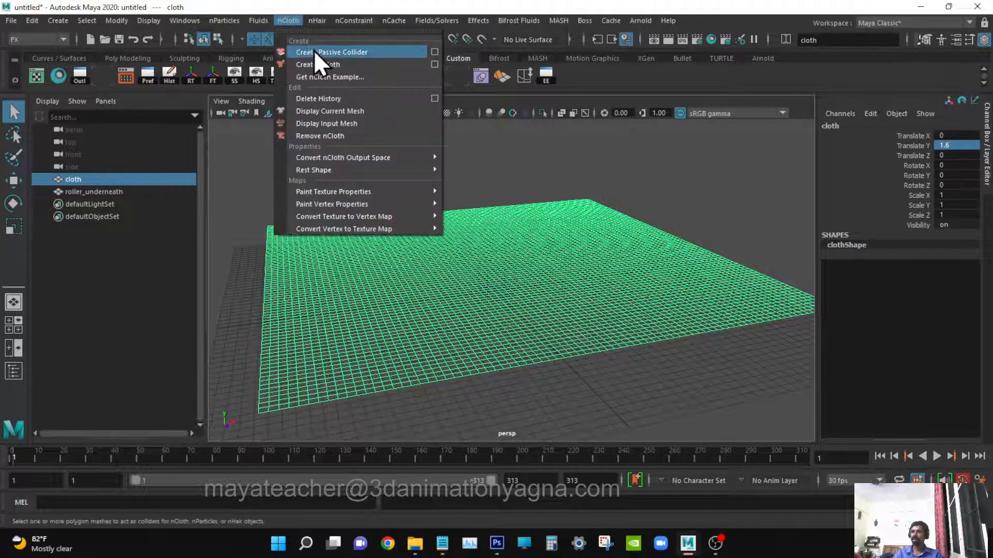
left_click(433, 65)
left_click(460, 141)
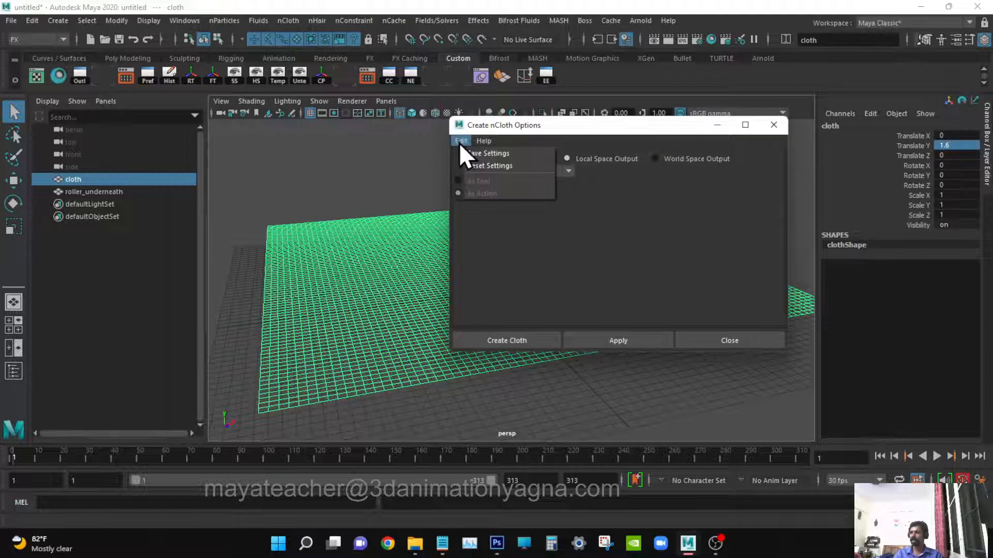
left_click(475, 167)
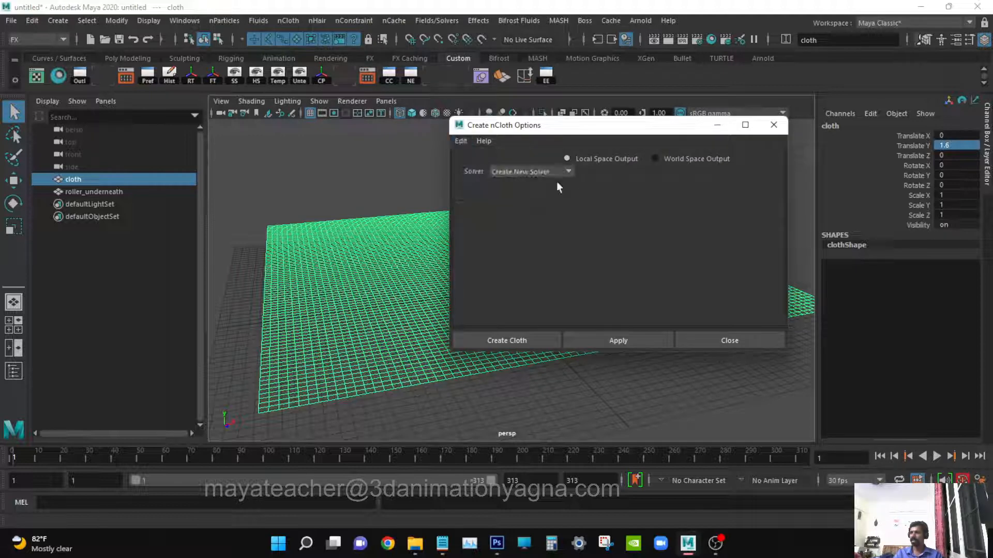
left_click(502, 339)
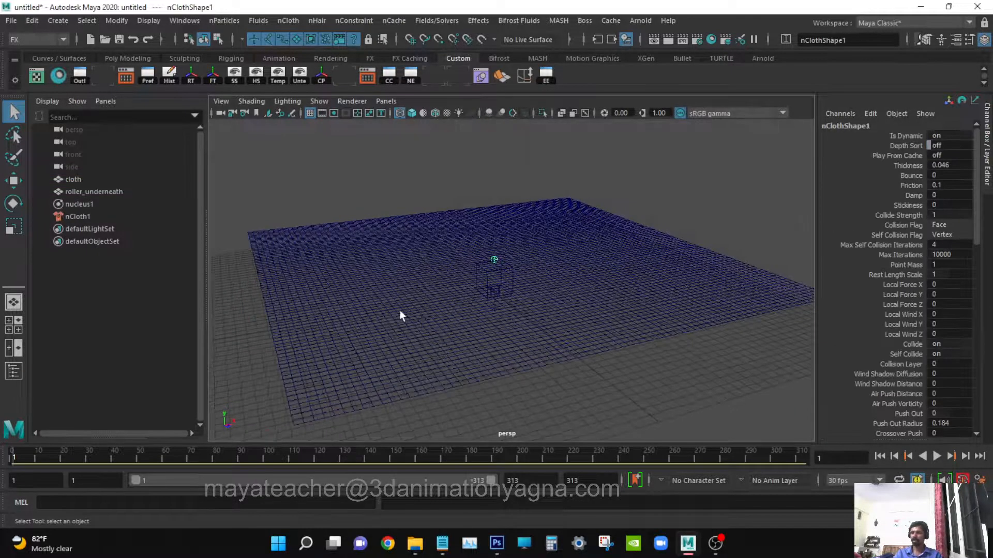
Step: View the attributes of the nCloth1 node and leave the nucleus1 solver node selected
left_click(96, 206)
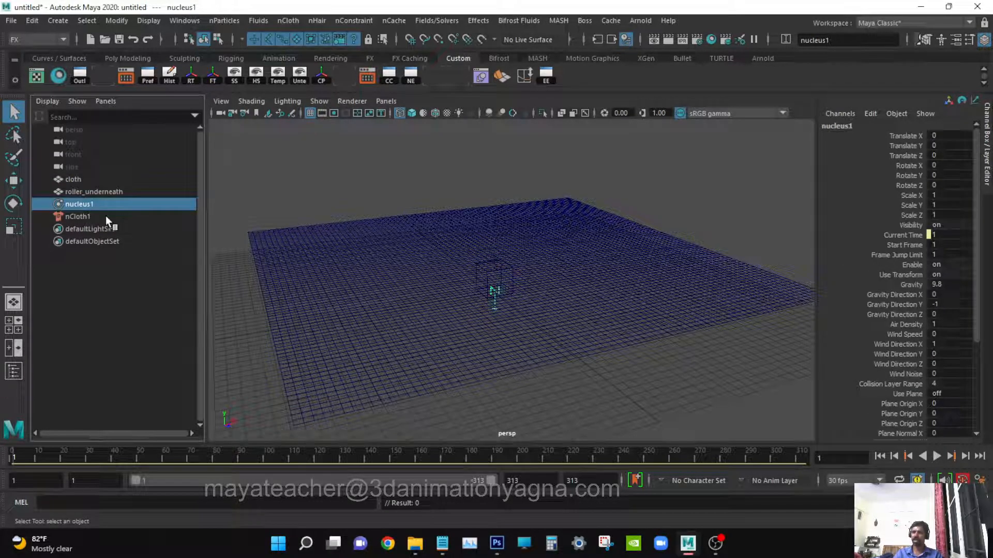
left_click(92, 216)
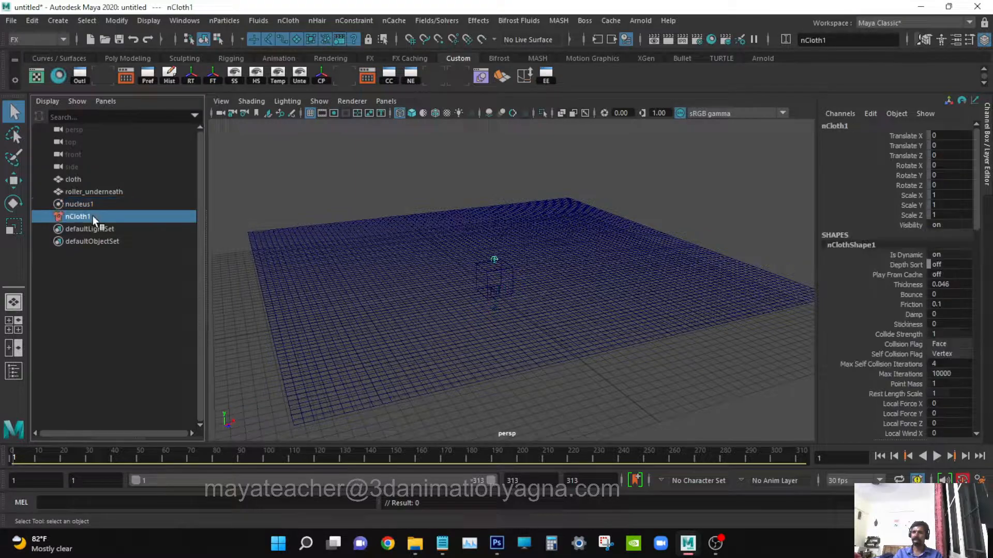
left_click_drag(387, 265, 465, 316, "alt")
left_click(448, 359)
left_click_drag(496, 386, 556, 321, "alt")
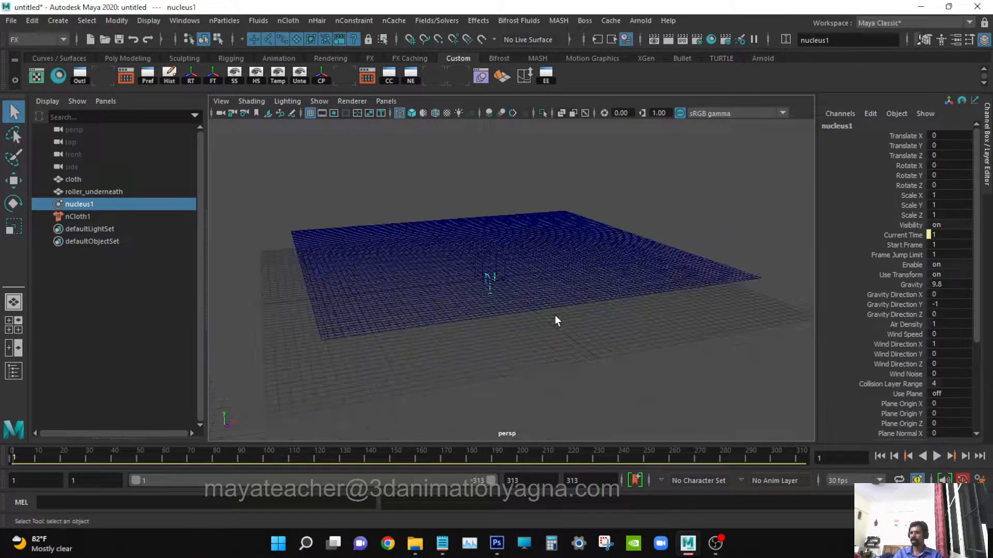
right_click_drag(556, 321, 531, 350, "alt")
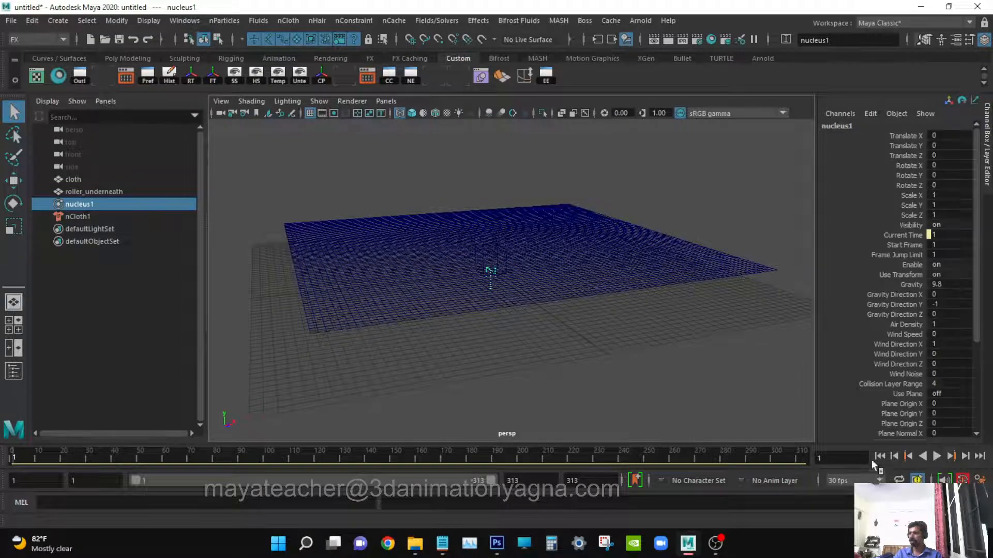
Step: Test-play the cloth simulation, inspect the fall in shaded display, and return to the first frame
left_click(936, 456)
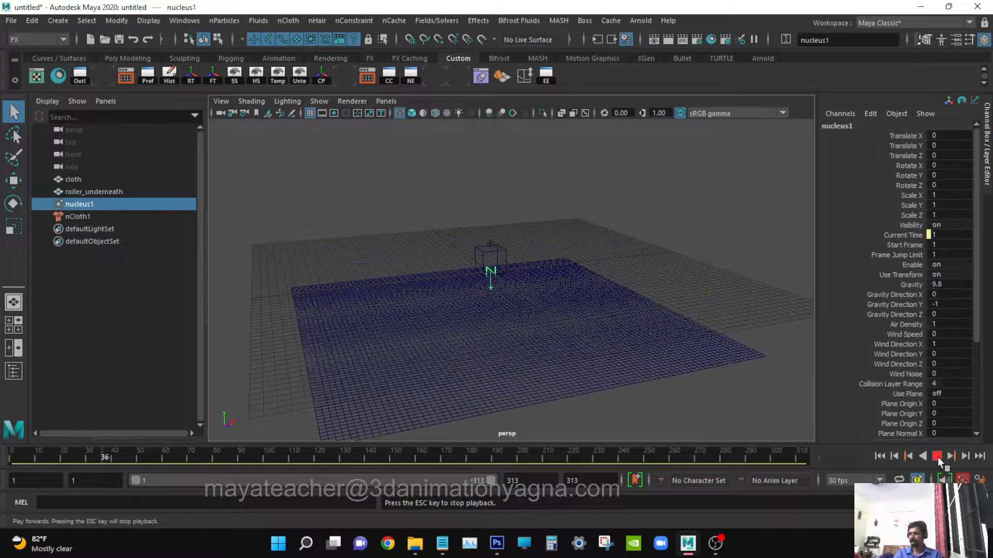
left_click(937, 456)
key("5")
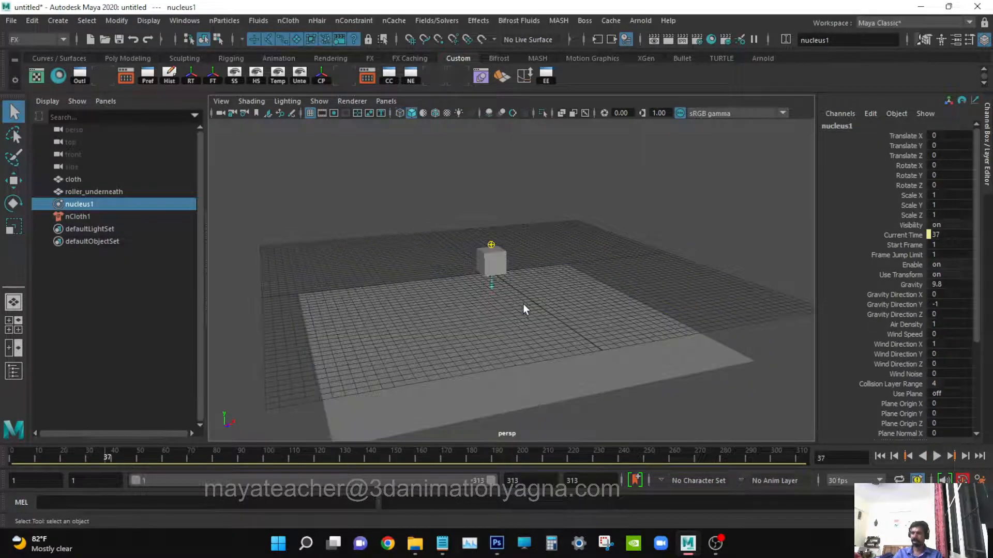
left_click_drag(506, 304, 479, 297, "alt")
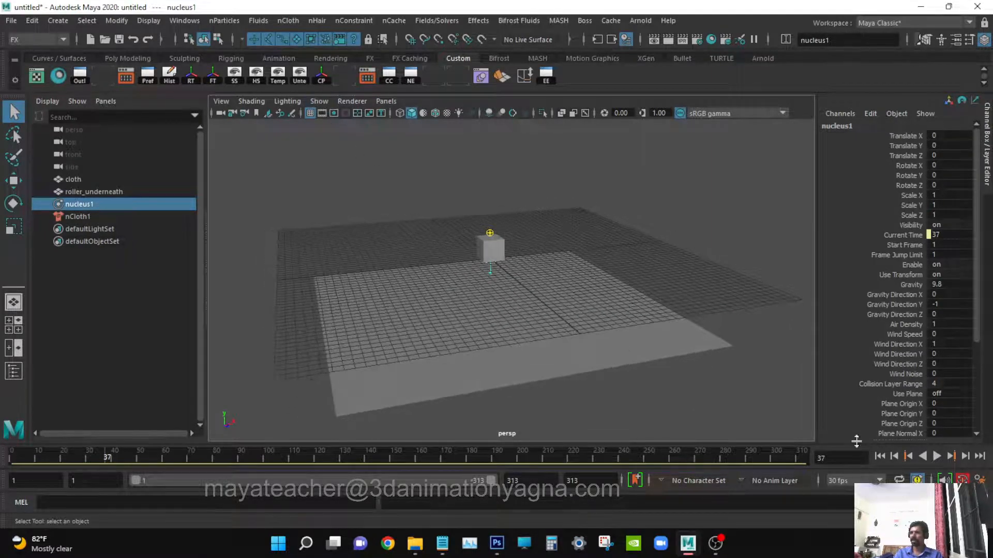
left_click(880, 457)
left_click_drag(566, 352, 510, 327, "alt")
left_click_drag(557, 284, 572, 328, "alt")
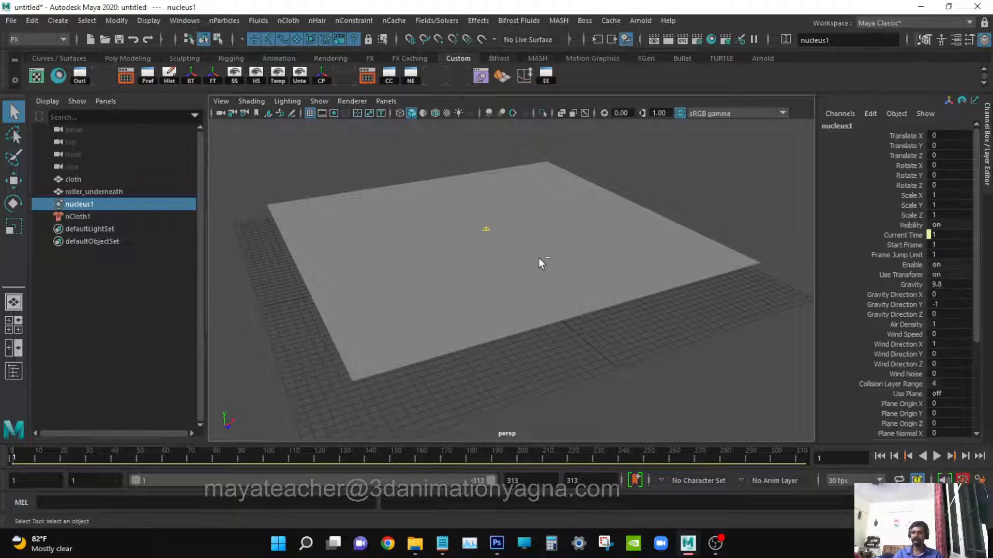
Step: Show the detailed attributes of the nucleus1 solver and enable Use Plane for its ground plane
key("ctrl+a")
scroll(855, 324, "up", 1)
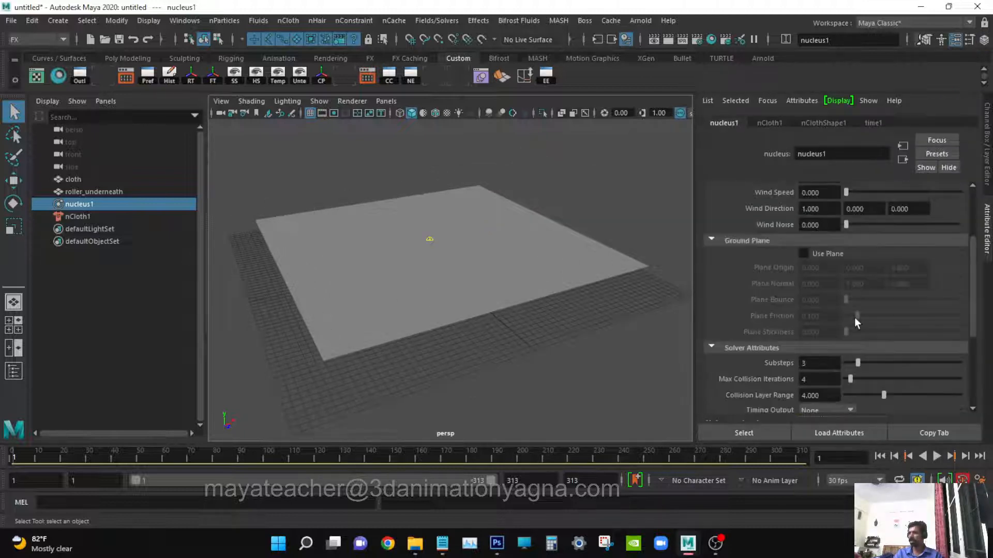
scroll(854, 317, "up", 1)
scroll(854, 316, "up", 2)
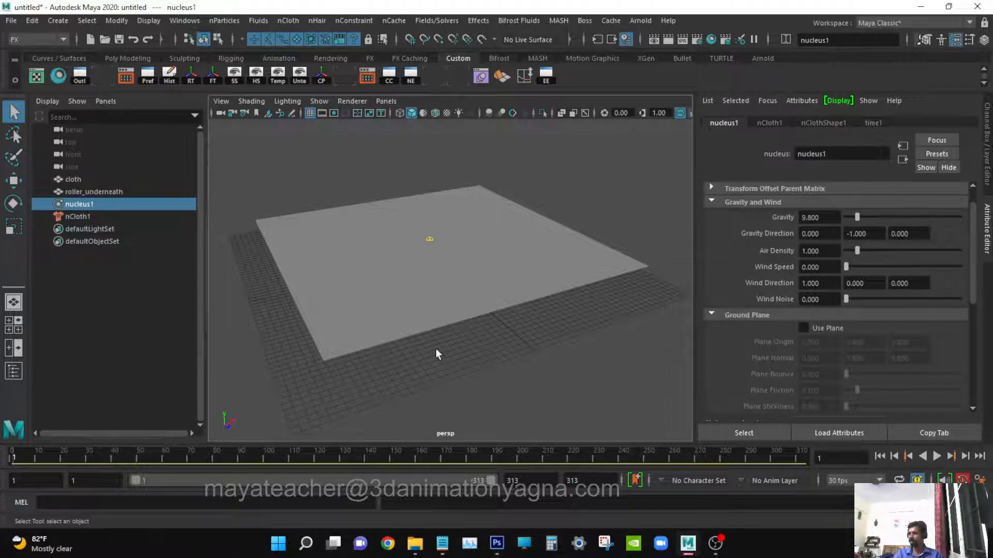
left_click_drag(436, 350, 336, 309, "alt")
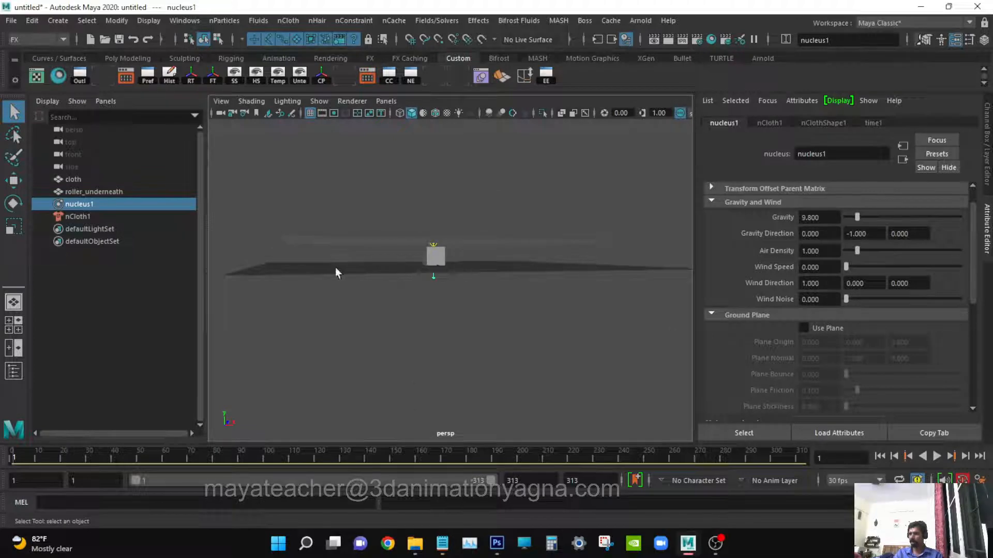
left_click_drag(368, 272, 597, 309, "alt")
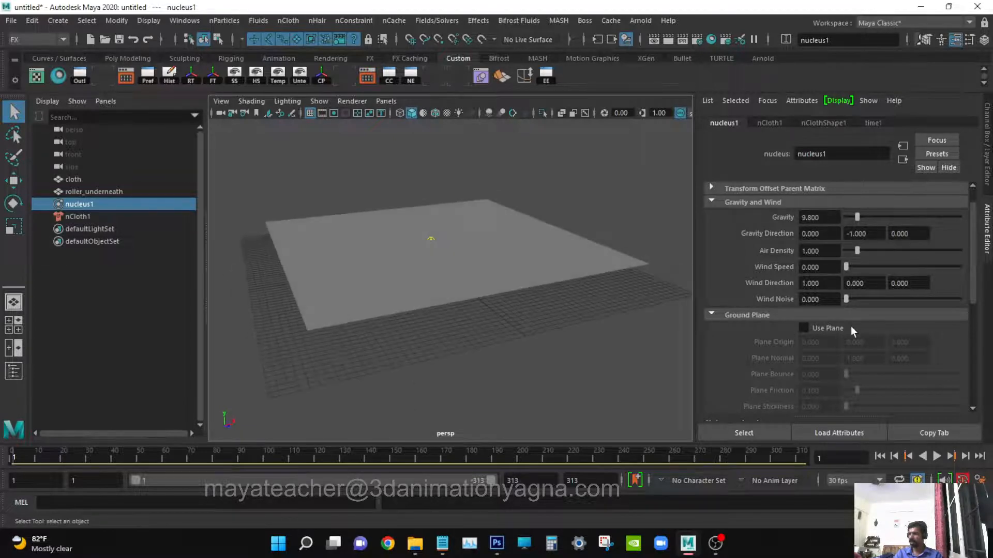
left_click(827, 328)
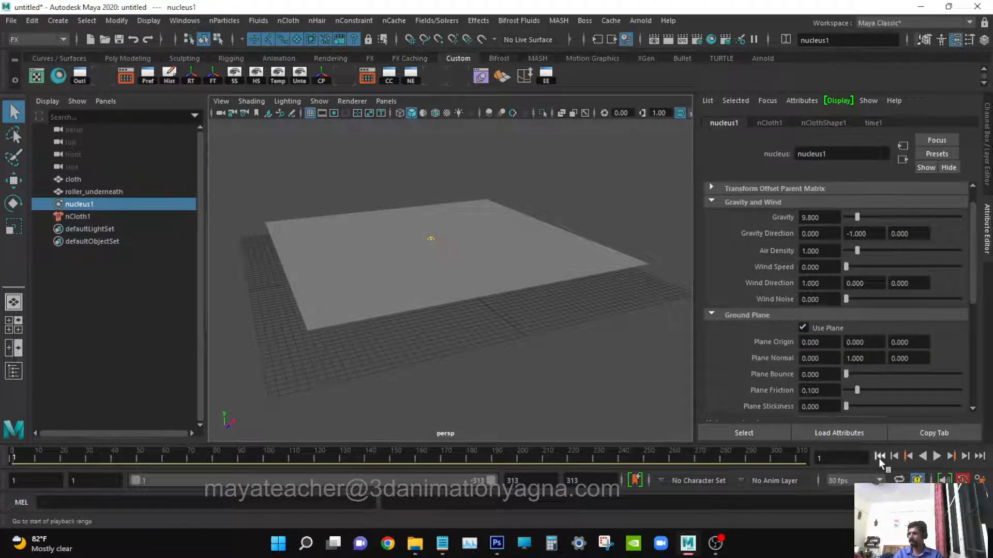
Step: Play the simulation to check the cloth against the ground plane, and return to the first frame
left_click(936, 456)
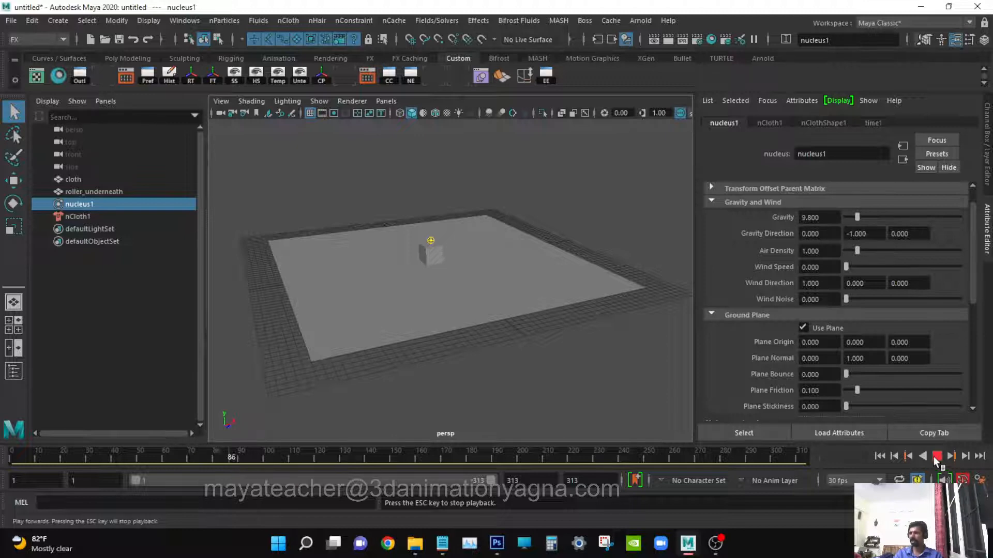
left_click(936, 456)
left_click(880, 456)
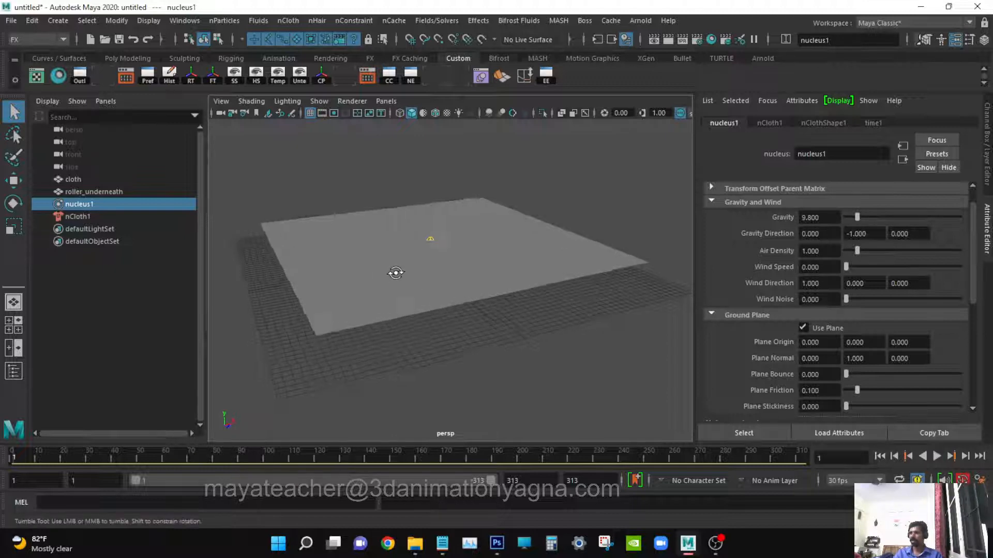
left_click_drag(393, 273, 439, 313, "alt")
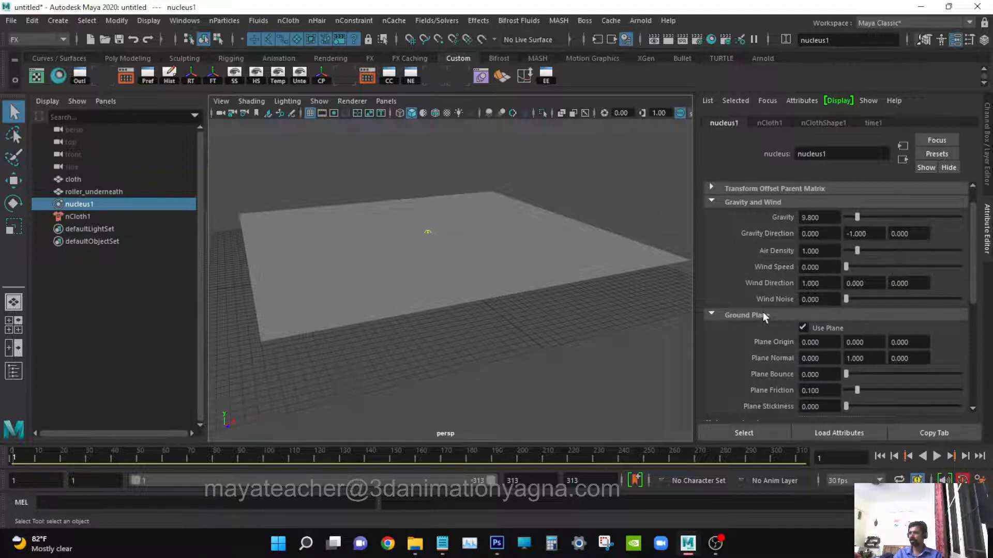
Step: Examine the ground plane, solver and time attributes of the nucleus1 node
scroll(836, 321, "down", 4)
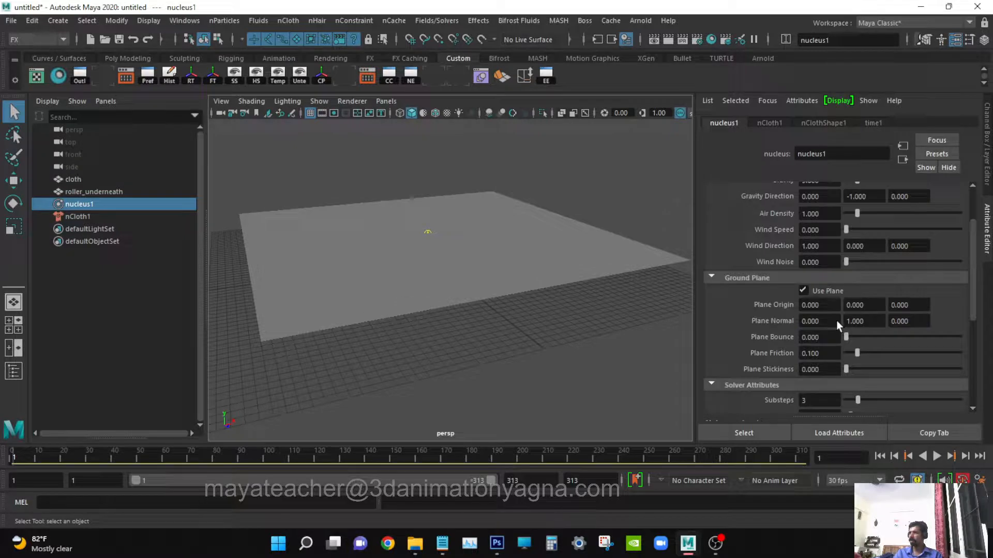
scroll(836, 321, "down", 1)
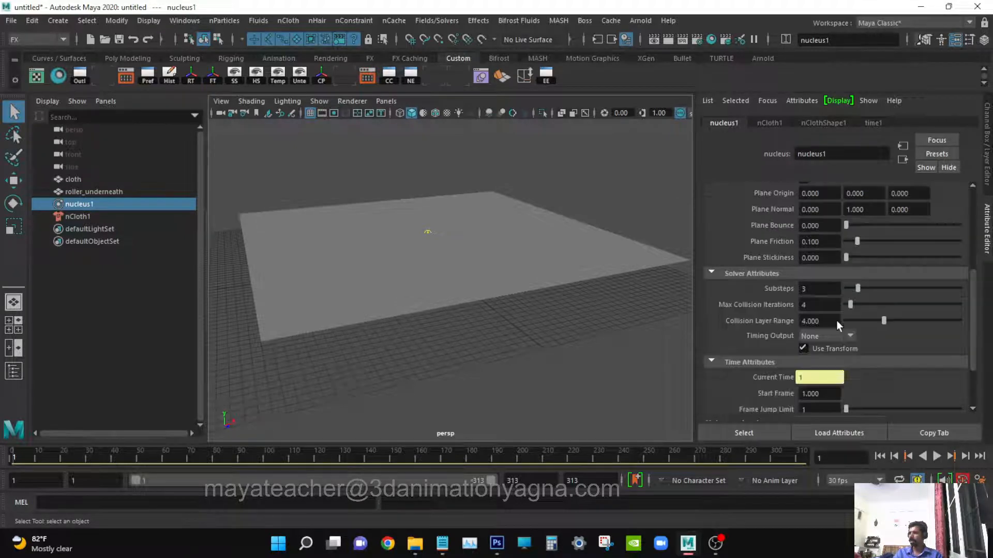
scroll(836, 321, "down", 2)
left_click_drag(487, 345, 494, 346, "alt")
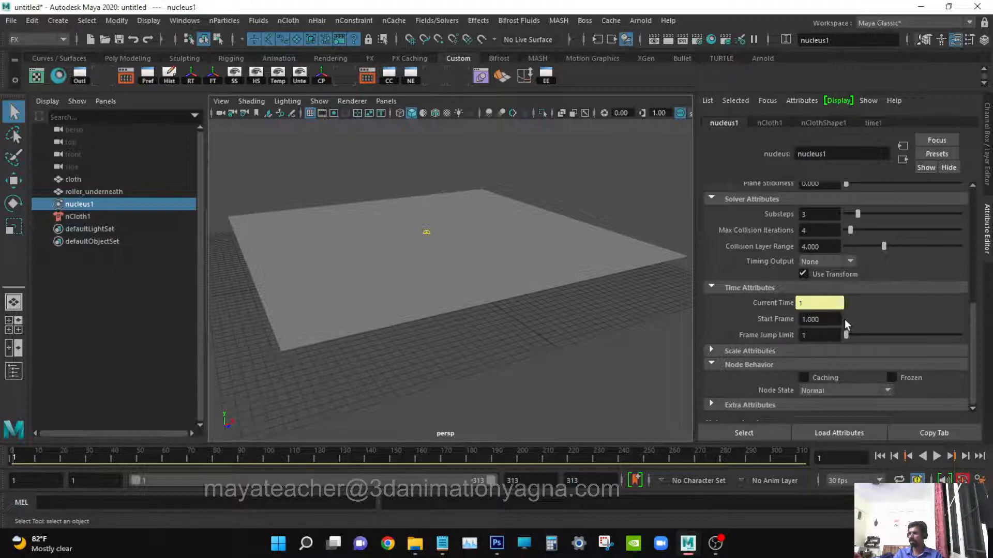
Step: Set the Start Frame of the nucleus1 solver to -100
left_click_drag(505, 348, 497, 352, "alt")
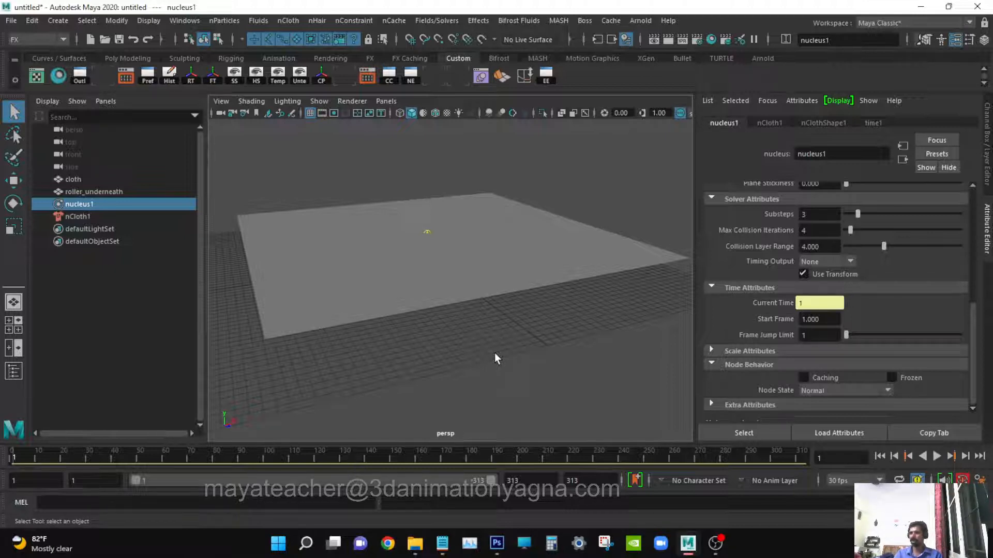
left_click_drag(495, 354, 470, 306, "alt")
left_click_drag(445, 262, 465, 275, "alt")
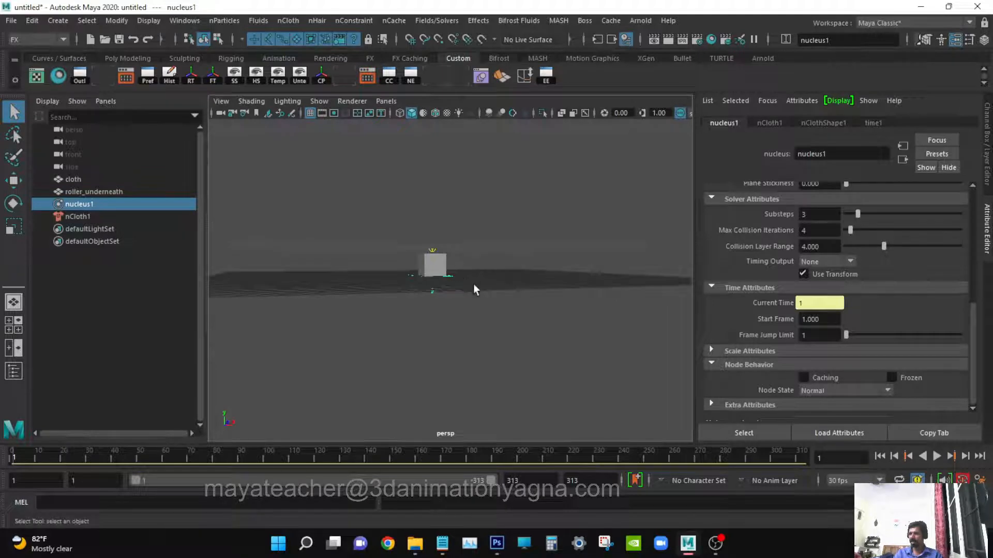
left_click_drag(437, 339, 441, 323, "alt")
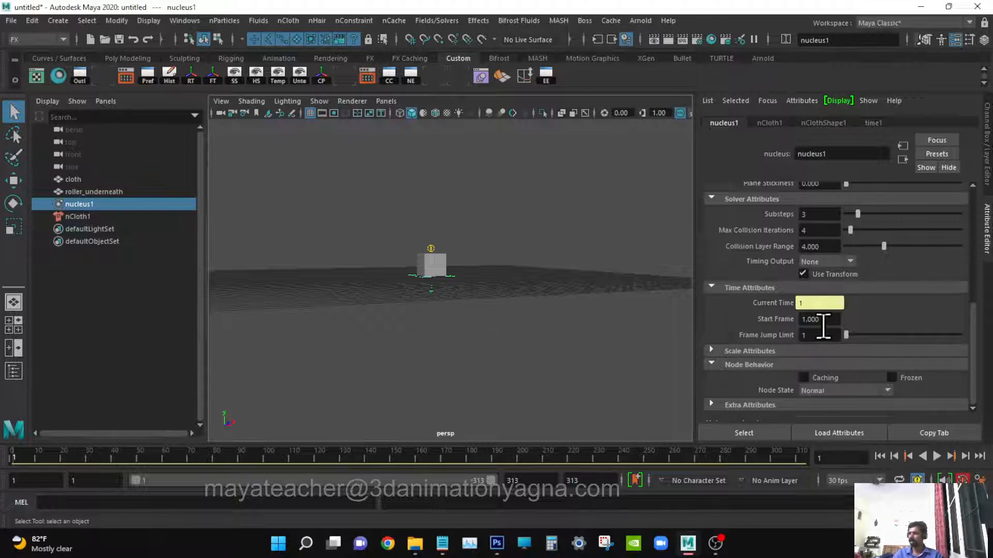
left_click(807, 319)
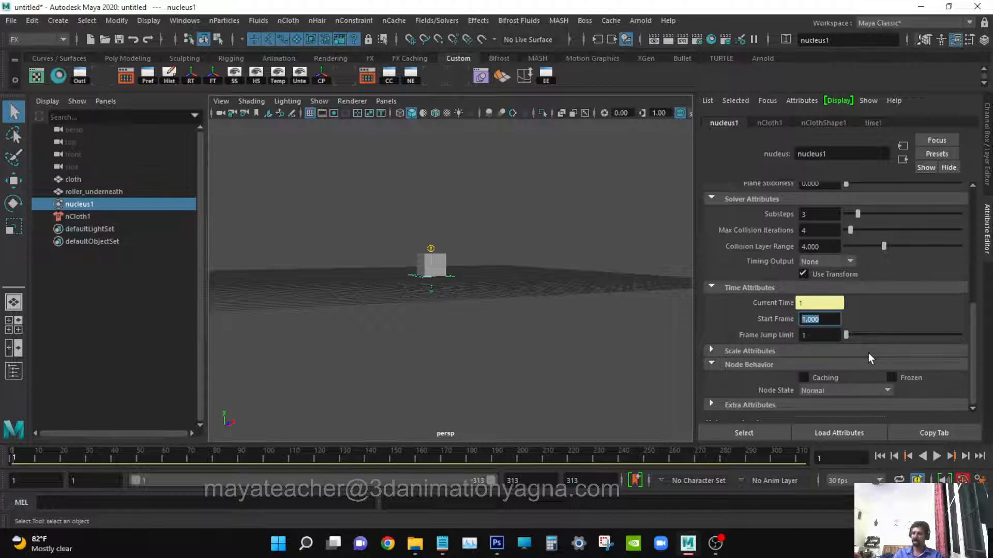
type("-")
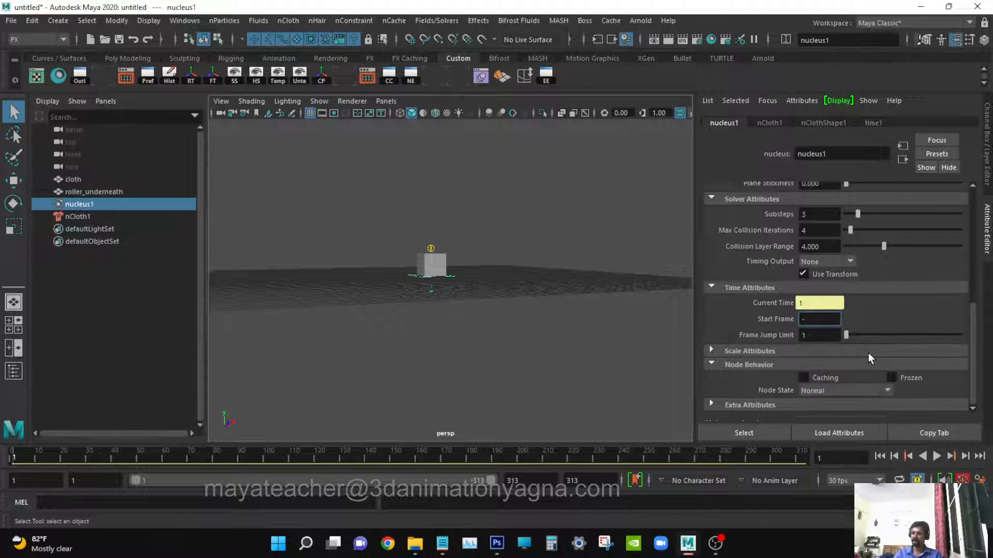
type("100")
key("Return")
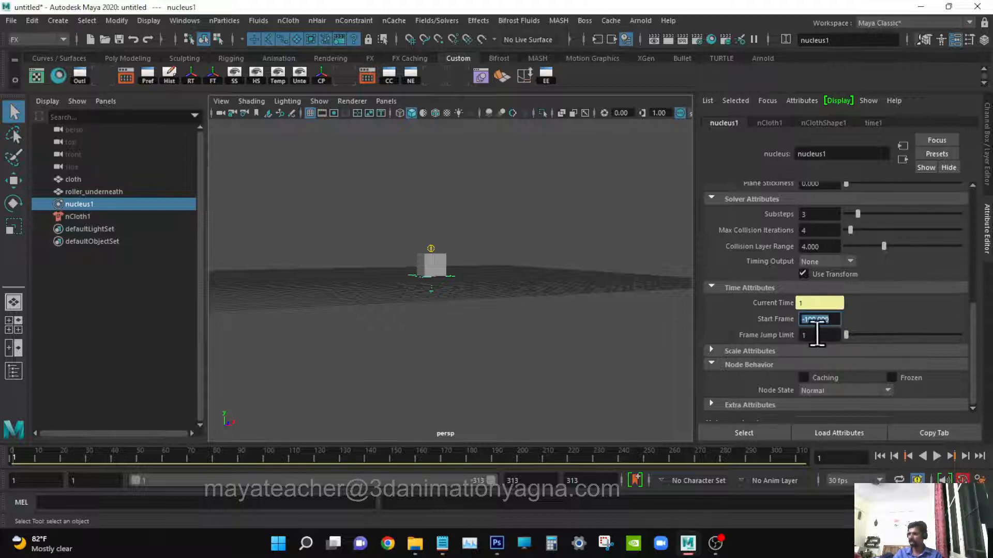
Step: Show the time attributes of nClothShape1 to check its start frame against the solver's
left_click(82, 216)
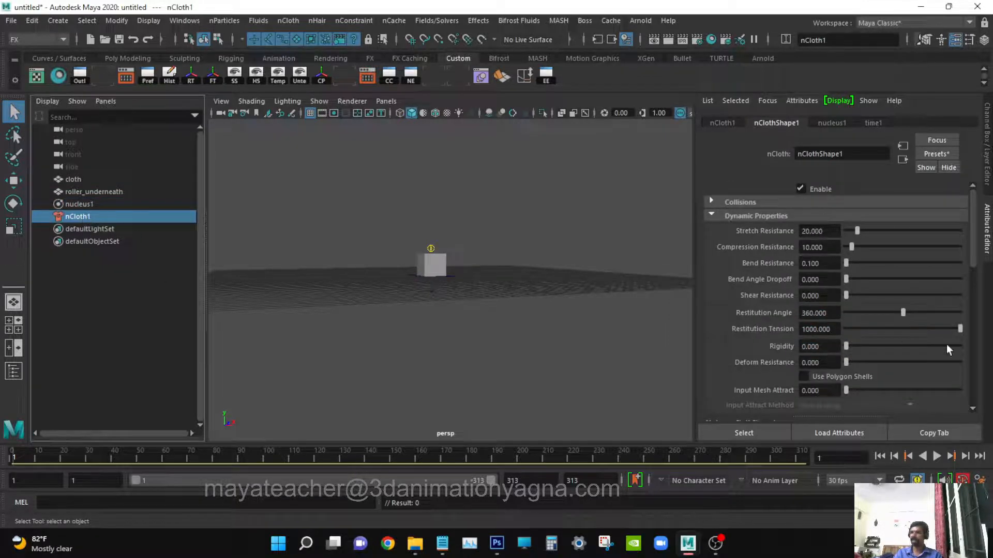
scroll(848, 314, "down", 10)
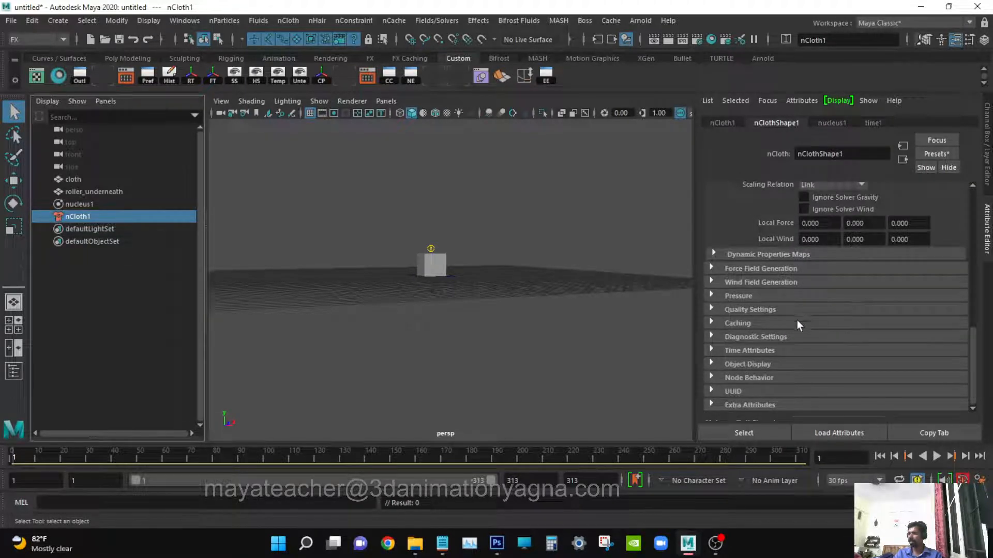
left_click(769, 350)
scroll(825, 349, "down", 1)
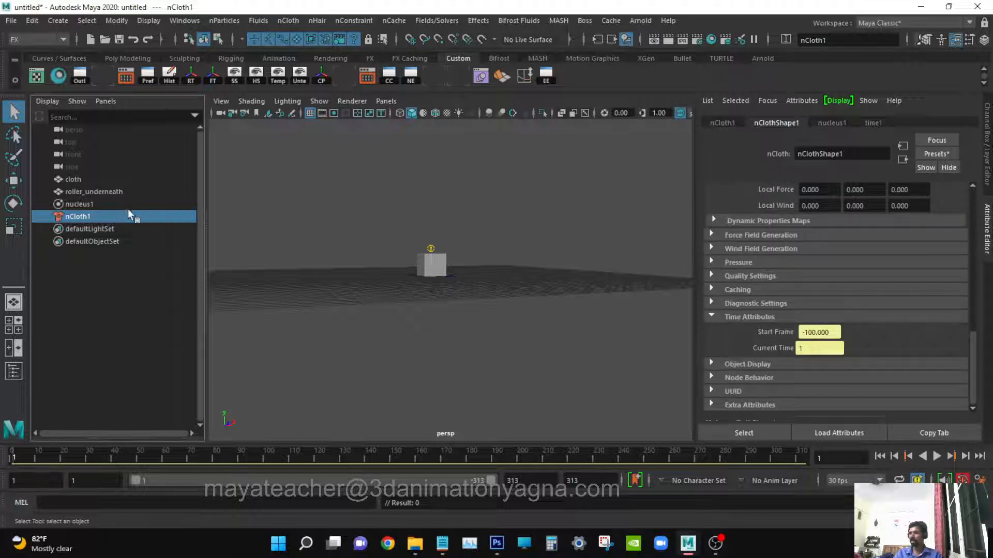
Step: Change the nucleus1 solver's Start Frame to -50
left_click(91, 205)
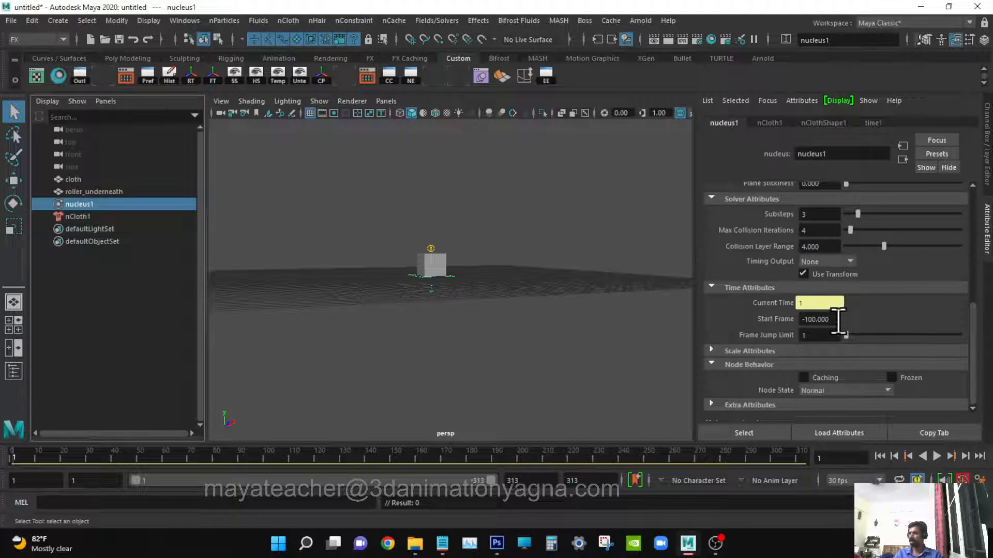
left_click_drag(839, 320, 779, 319)
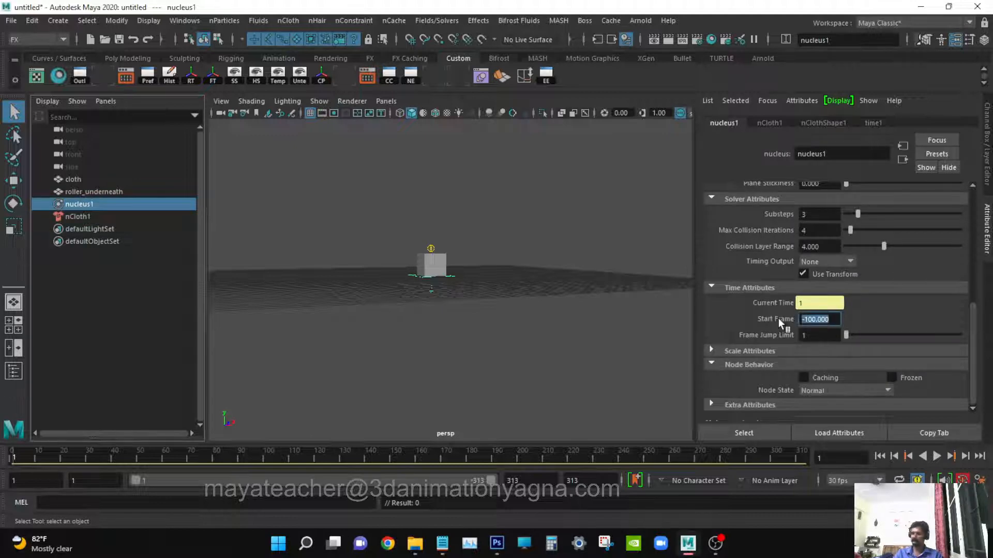
type("-50")
key("Return")
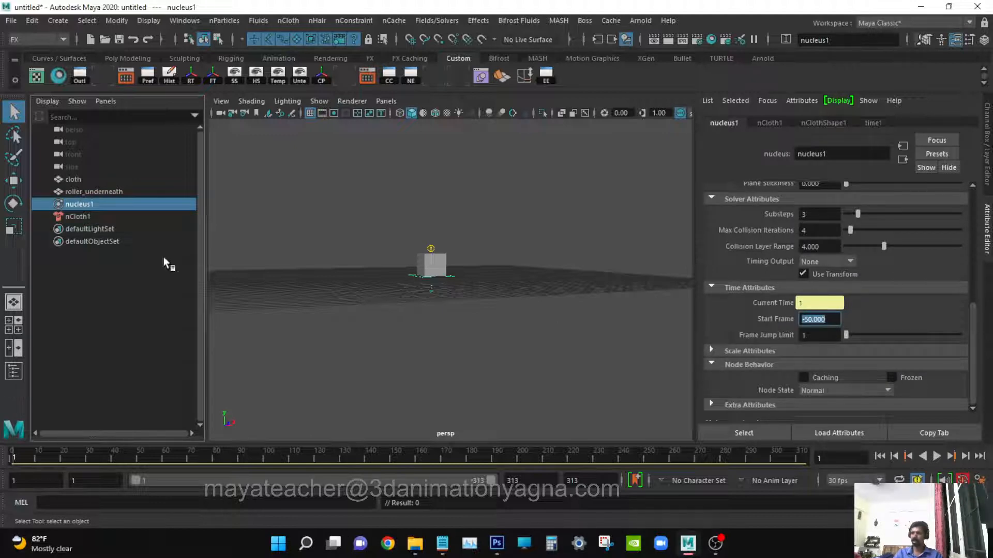
Step: Compare the Start Frame attribute of nClothShape1 with that of the nucleus1 solver
left_click(121, 218)
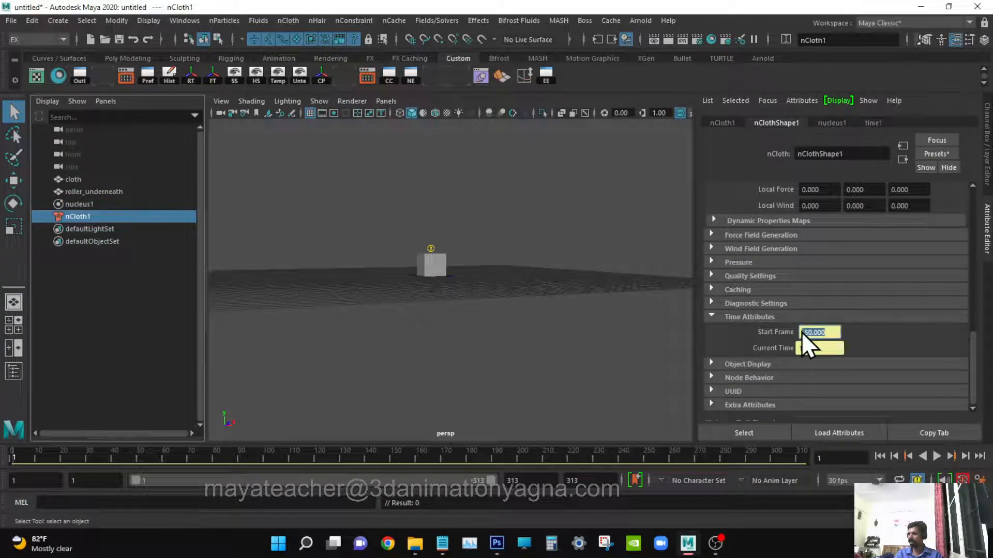
left_click(86, 206)
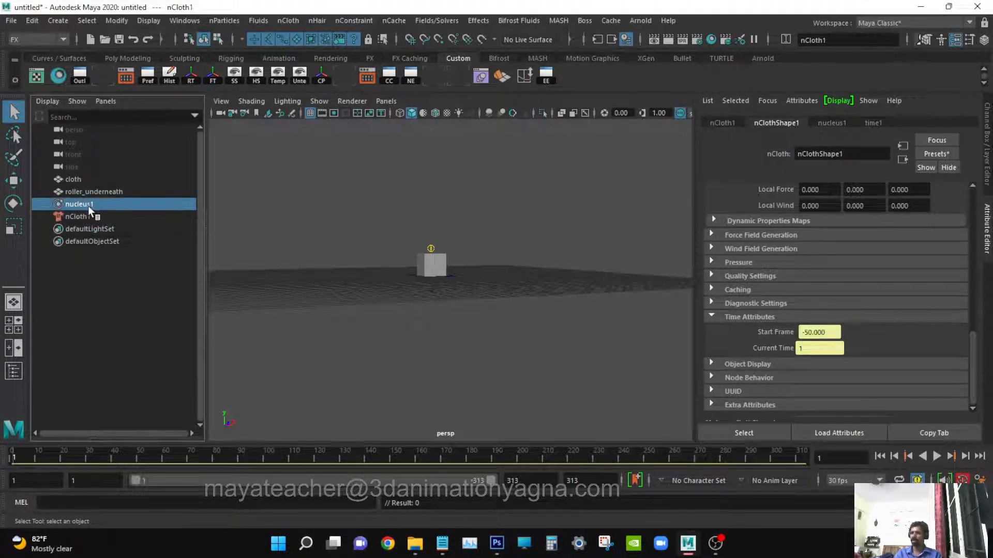
left_click_drag(833, 331, 781, 324)
left_click(87, 217)
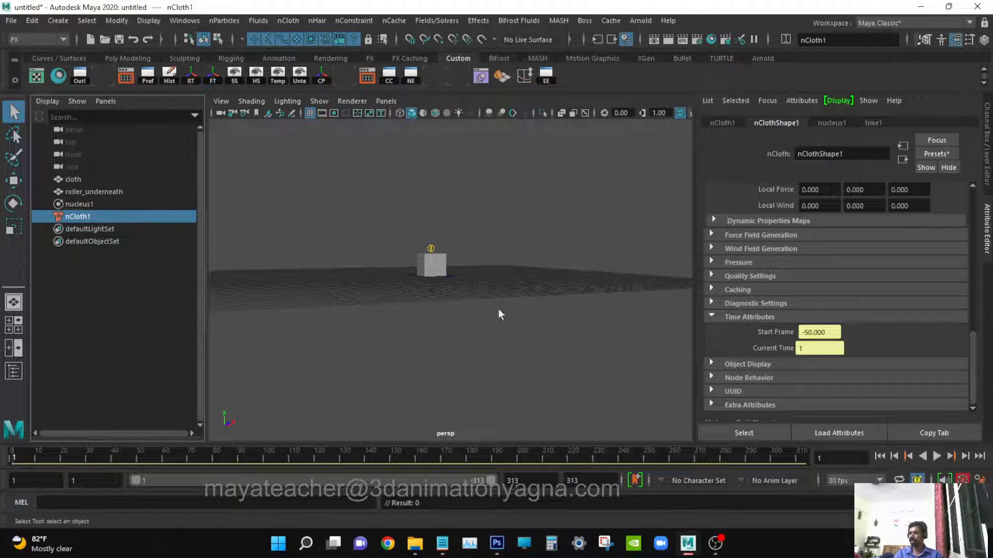
Step: Return the nucleus1 solver's Start Frame to -100
left_click(105, 205)
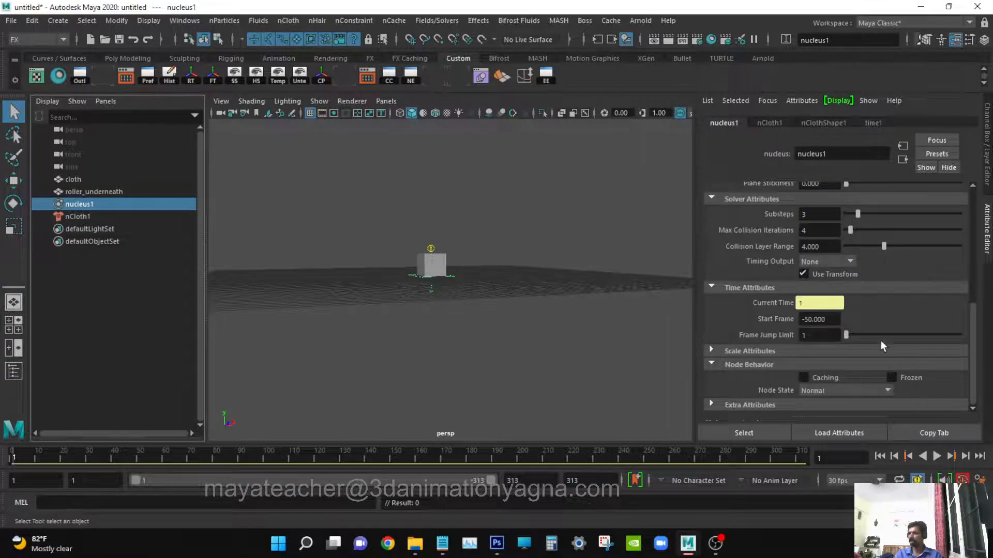
left_click_drag(836, 319, 779, 318)
type("-100")
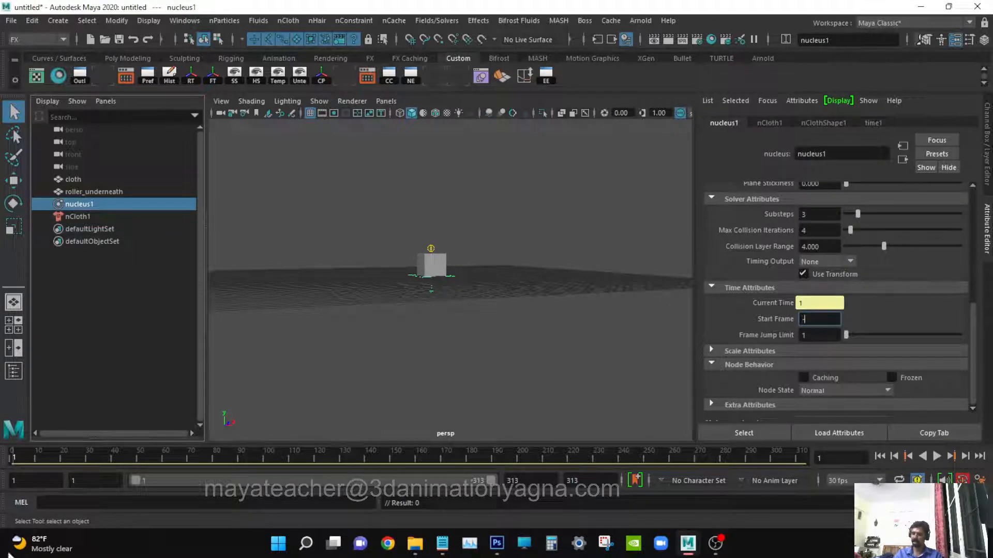
mouse_move(9, 554)
key("Return")
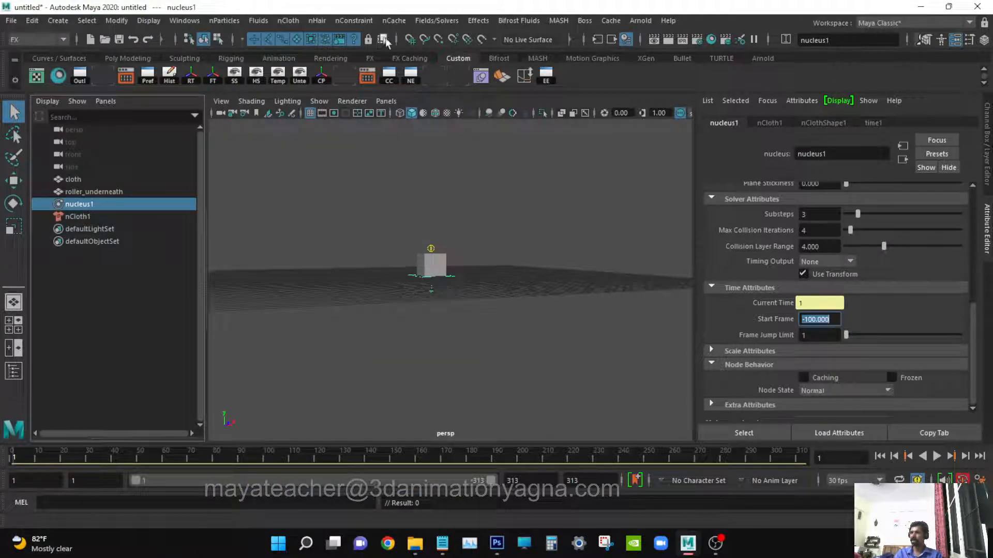
Step: Look at the cube beneath the cloth and show the Channel Box in place of the Attribute Editor
right_click_drag(538, 335, 550, 355, "alt")
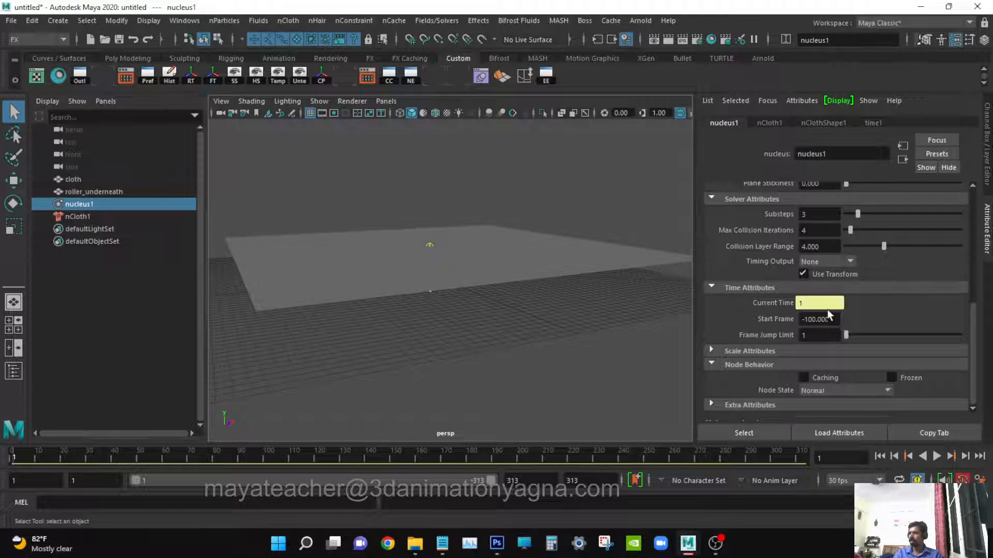
left_click_drag(440, 351, 419, 354, "alt")
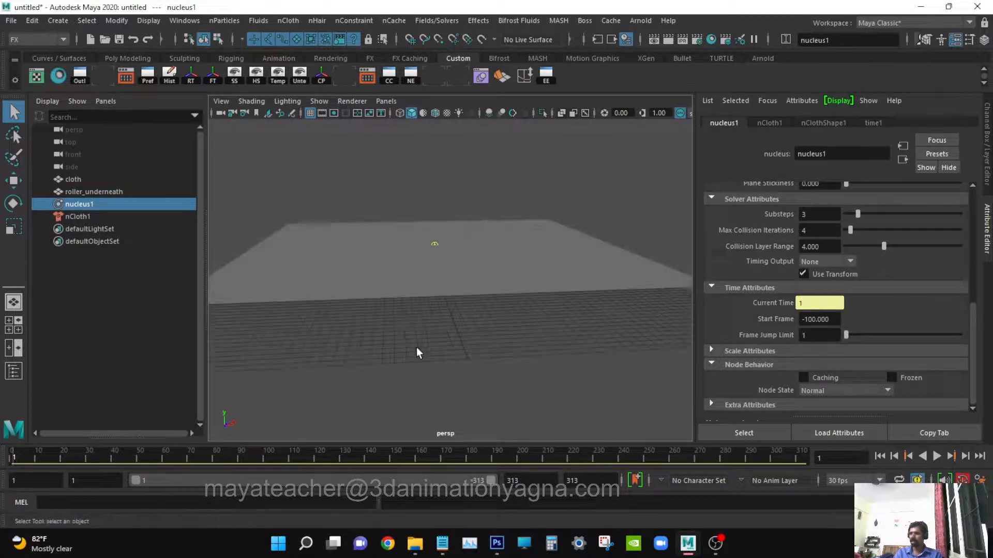
left_click_drag(552, 337, 463, 276, "alt")
scroll(449, 267, "up", 4)
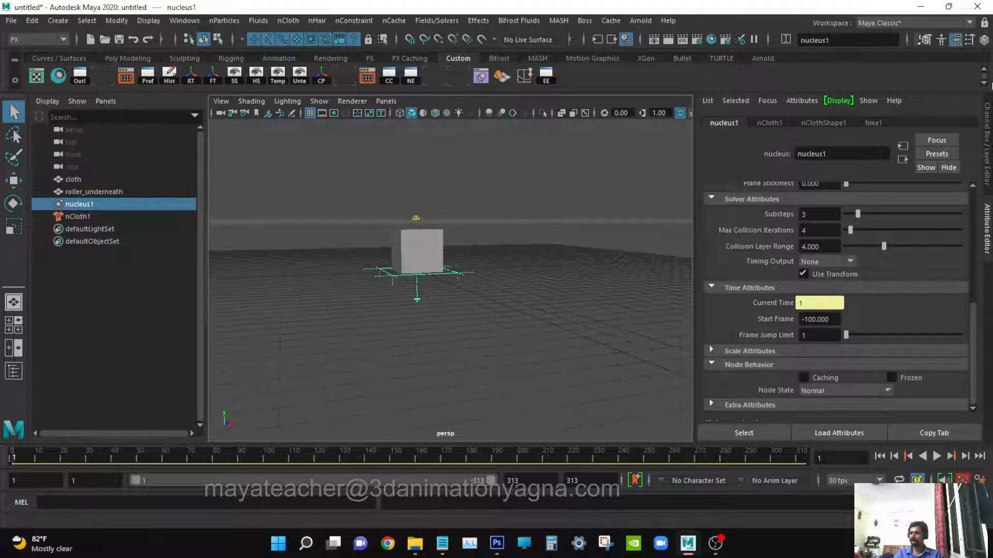
left_click(959, 41)
left_click_drag(588, 274, 566, 286, "alt")
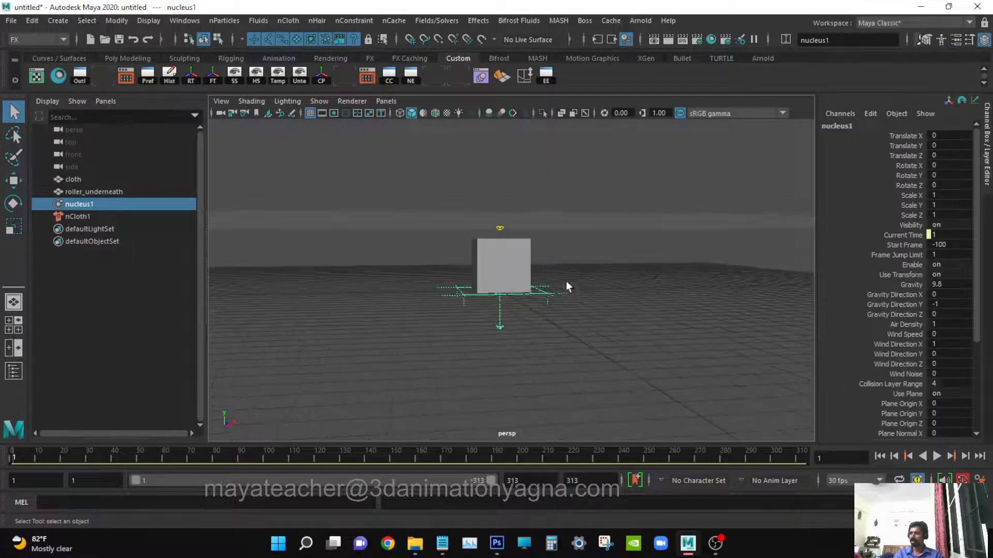
Step: Make the roller_underneath cube a passive collider on the nucleus1 solver, with the collider options reset to their defaults
left_click(503, 248)
left_click_drag(550, 252, 527, 350, "alt")
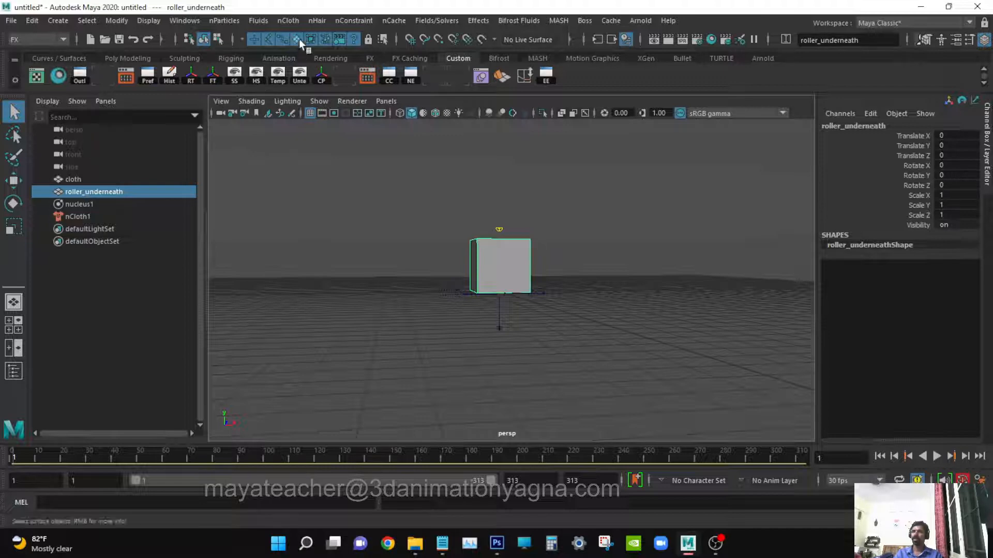
left_click(287, 22)
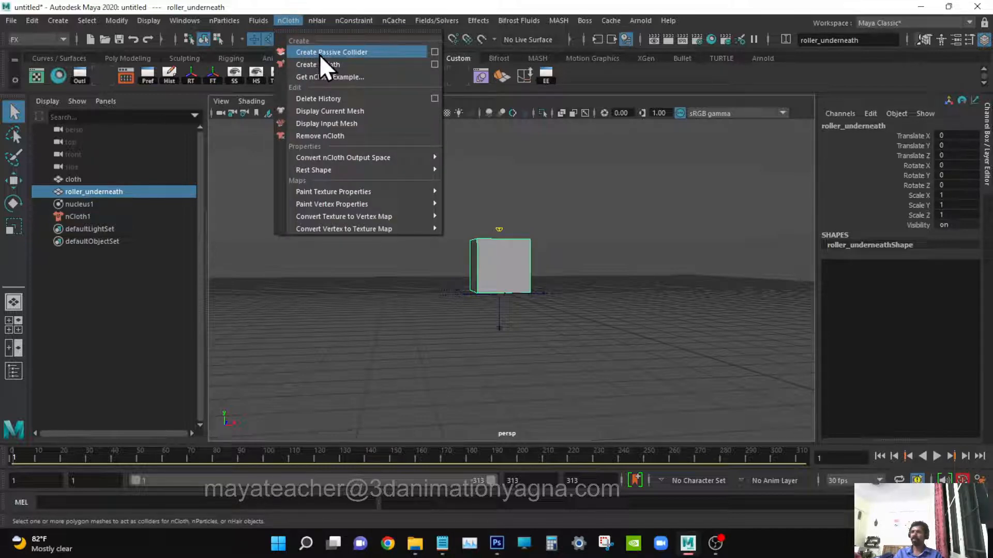
left_click(433, 51)
left_click(462, 146)
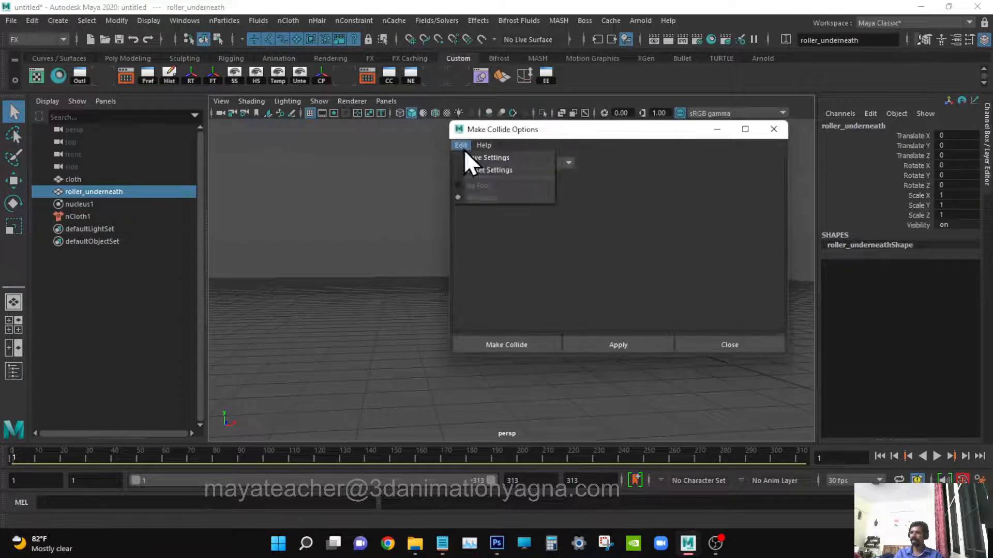
left_click(481, 169)
left_click_drag(550, 132, 703, 113)
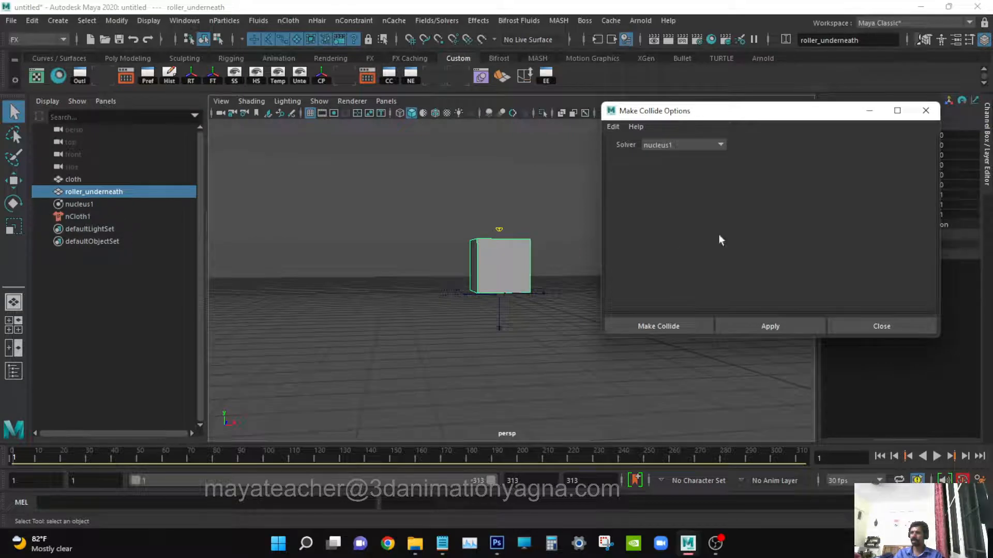
left_click(648, 327)
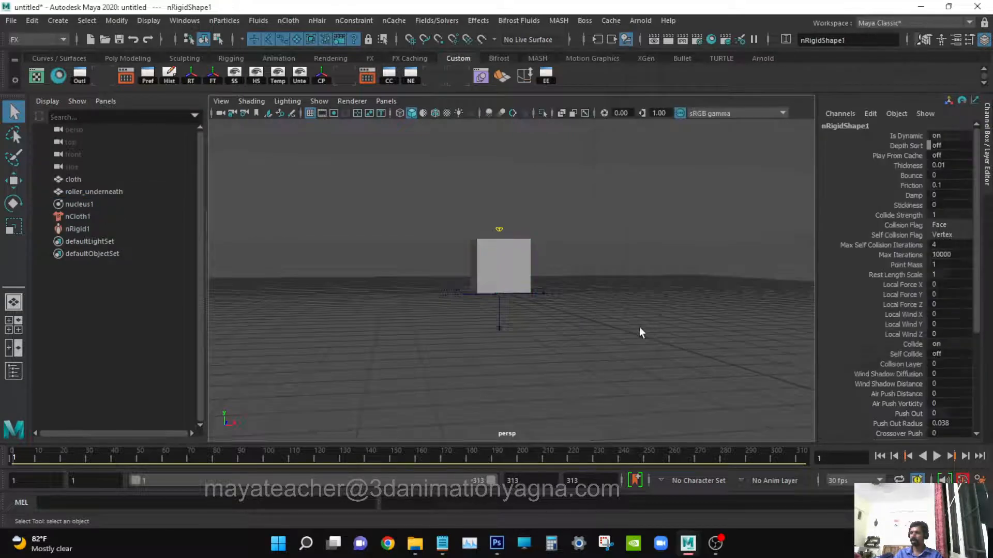
Step: Play the simulation to check how the cloth collides with the cube, and stop playback
left_click_drag(639, 327, 485, 304, "alt")
scroll(547, 293, "down", 4)
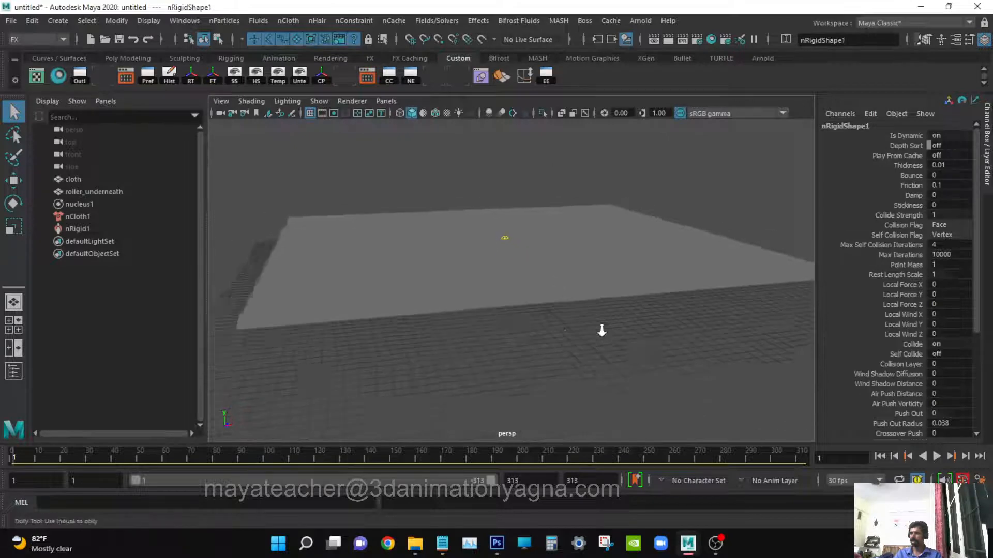
left_click_drag(601, 330, 563, 342, "alt")
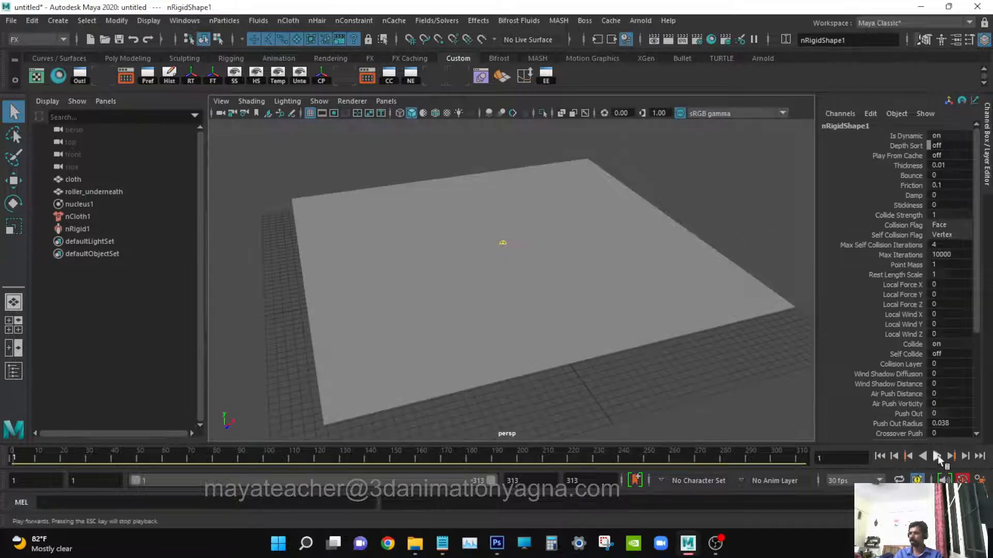
left_click(937, 457)
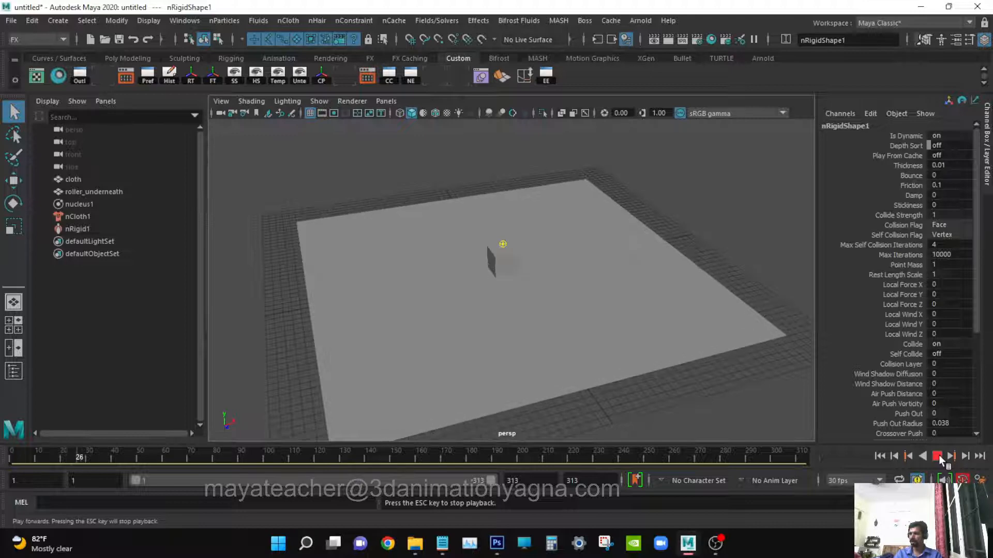
left_click(937, 457)
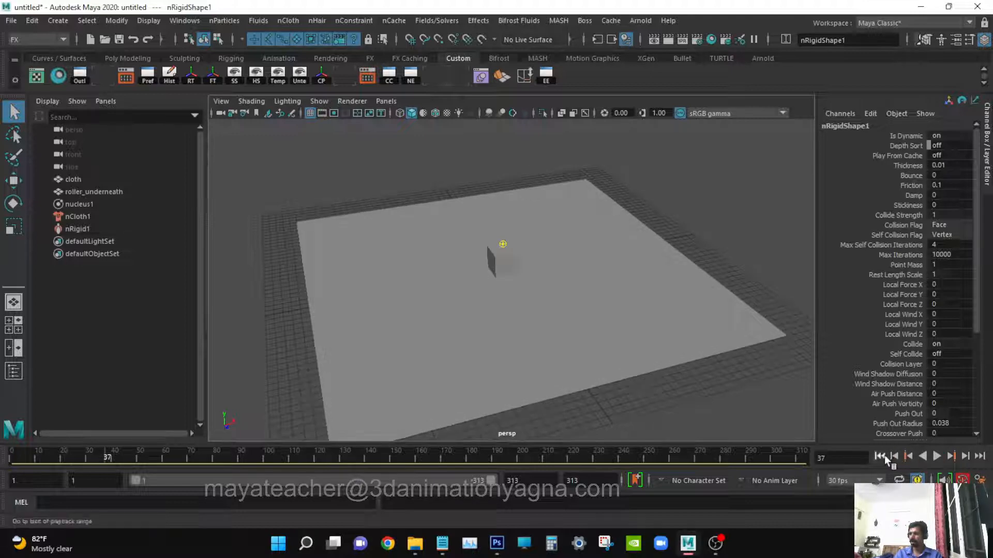
Step: Set the start of the playback range to frame -100
left_click_drag(530, 309, 595, 332, "alt")
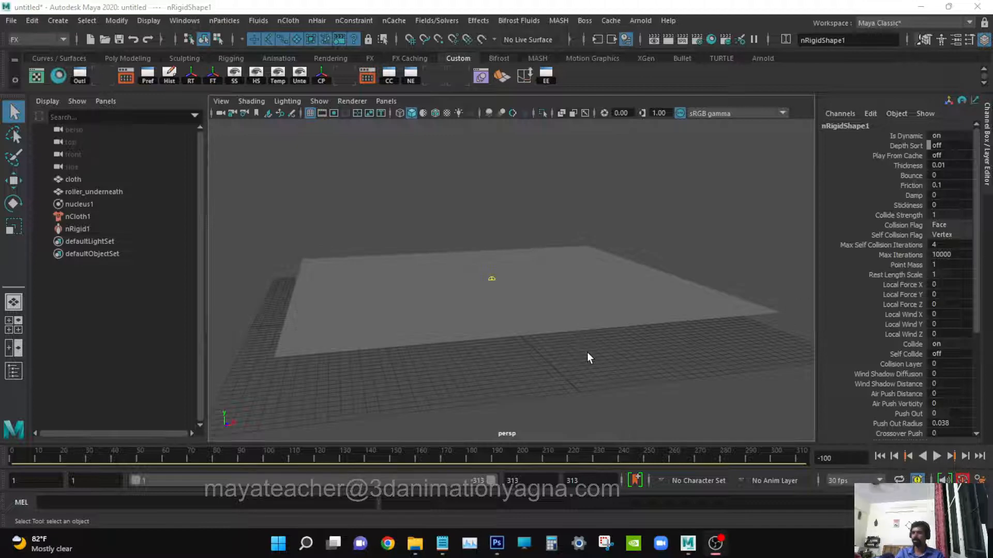
mouse_move(588, 352)
left_mouse_down("alt")
mouse_move(596, 359)
mouse_move(586, 351)
left_mouse_up("alt")
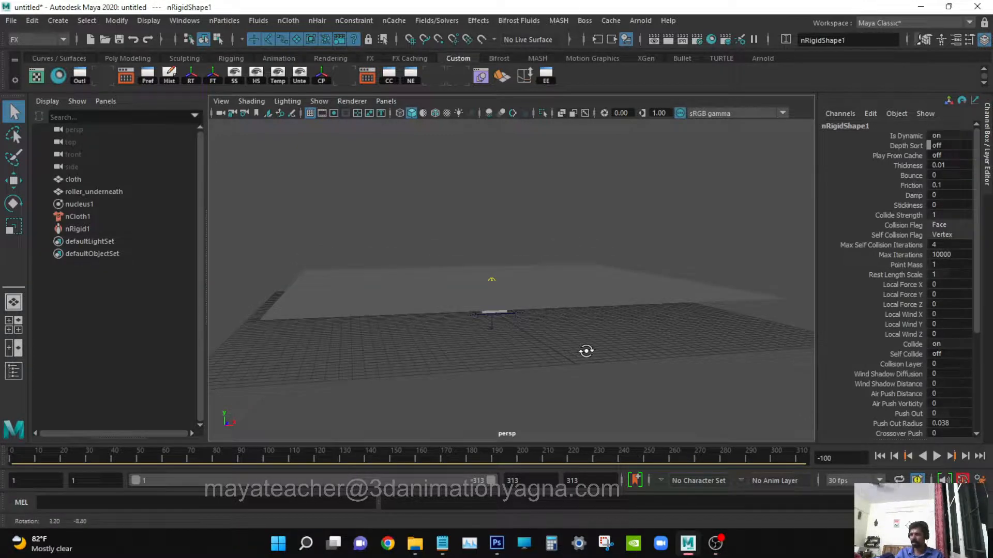
left_click(96, 481)
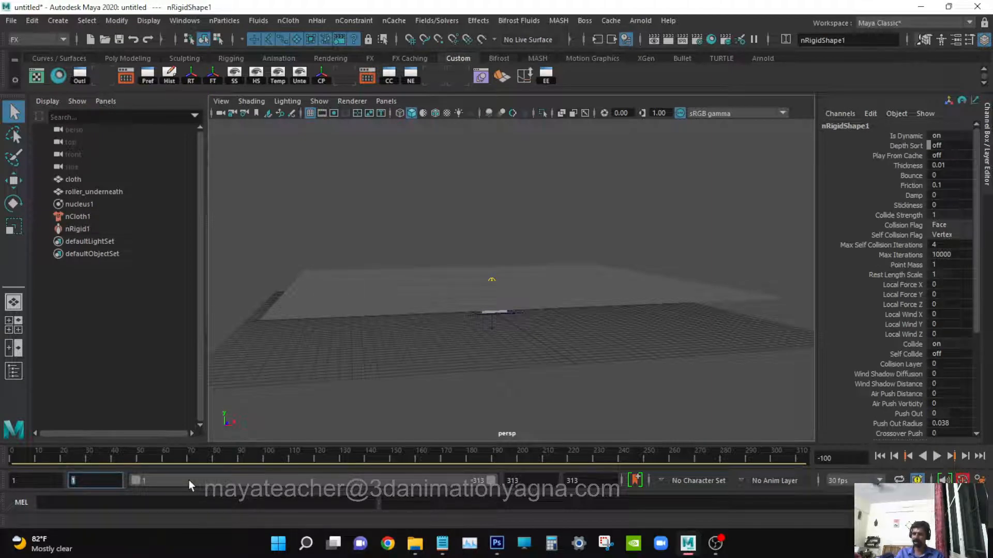
type("-100")
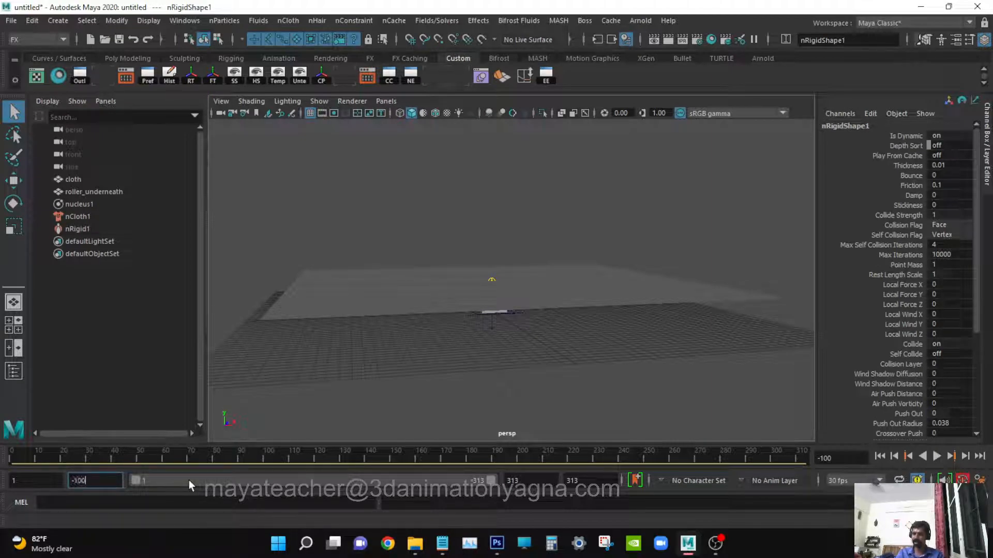
key("Return")
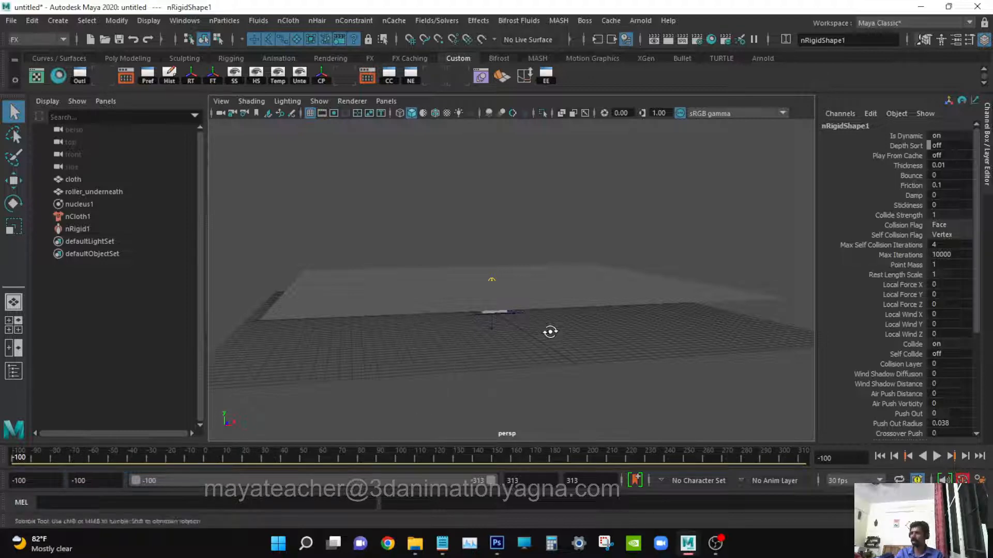
Step: Play the simulation from frame -100 to check how the cloth settles over the cube, stop it and return to the first frame
left_click_drag(550, 332, 552, 339, "alt")
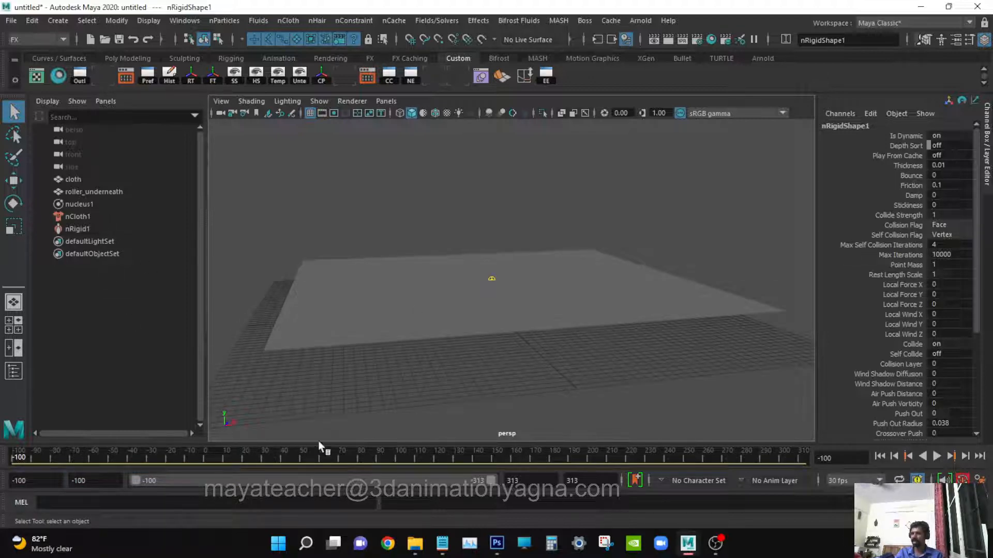
left_click_drag(437, 373, 436, 367, "alt")
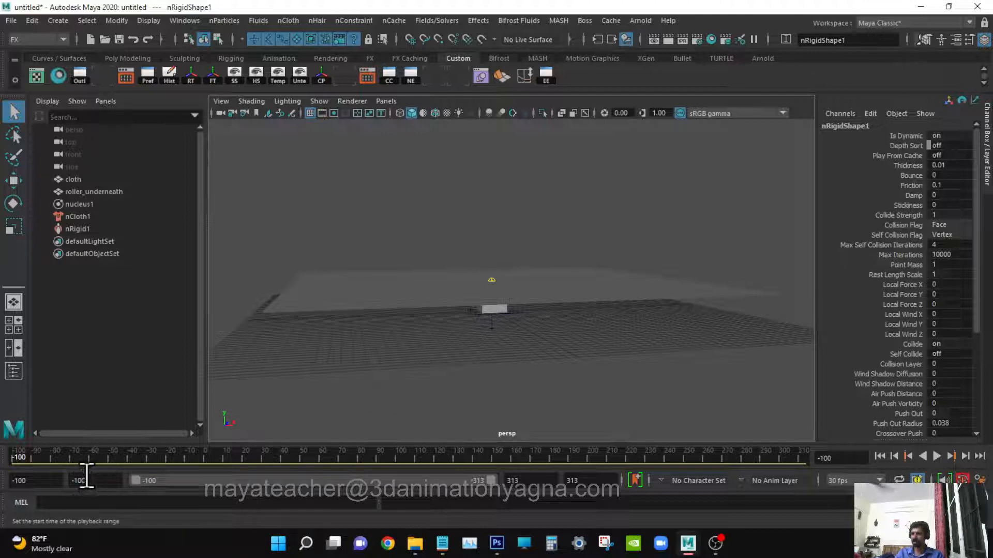
left_click_drag(395, 314, 397, 321, "alt")
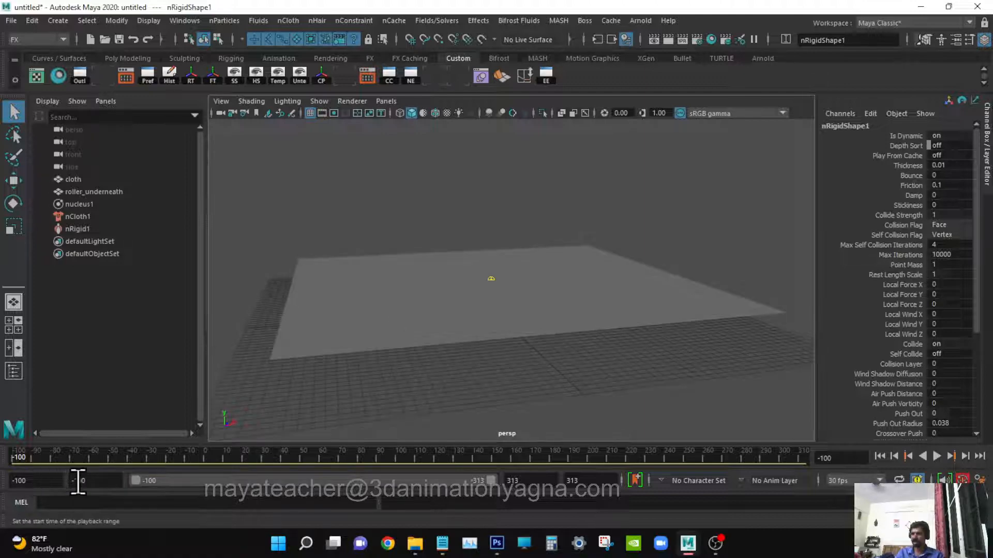
left_click_drag(490, 368, 503, 367, "alt")
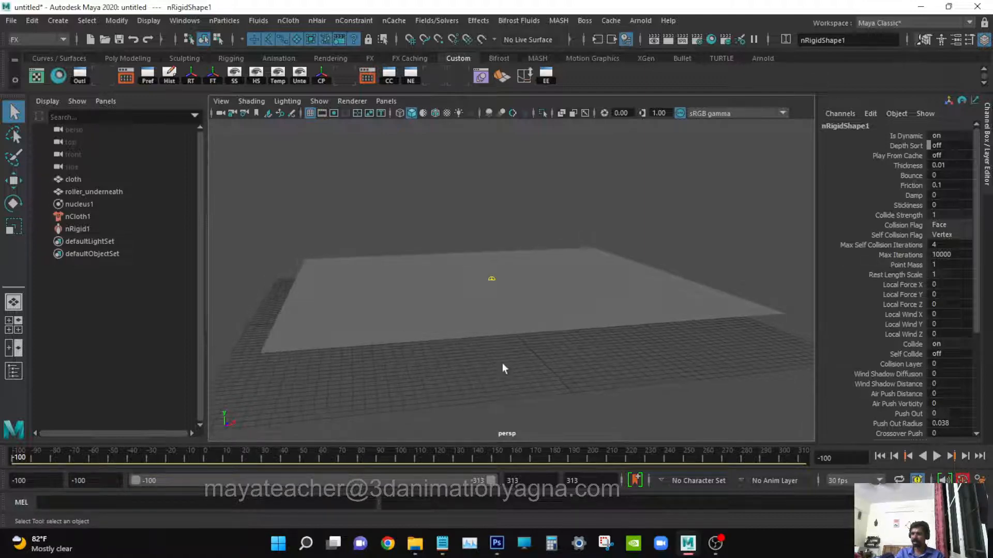
left_click(937, 456)
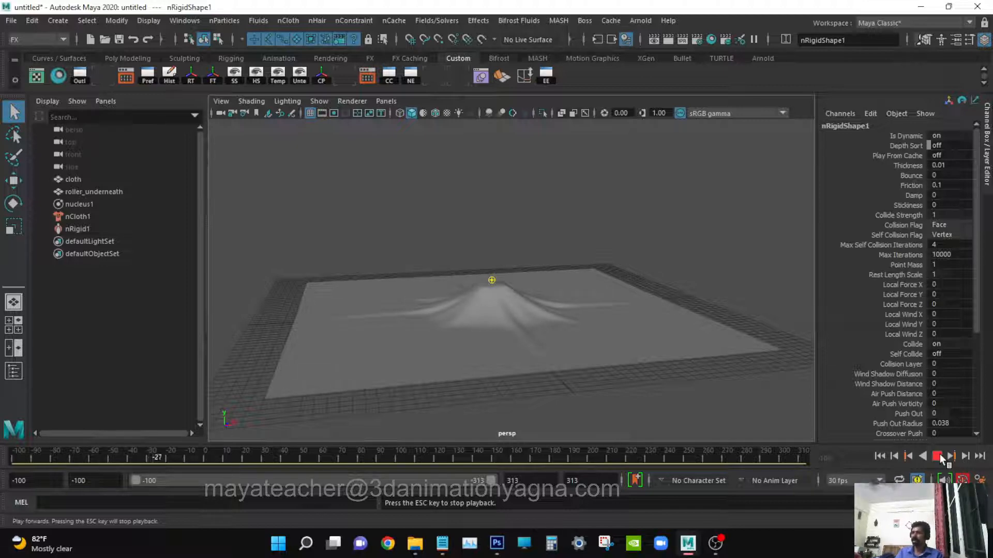
left_click(936, 456)
mouse_move(664, 326)
left_mouse_down("alt")
mouse_move(667, 356)
mouse_move(649, 348)
mouse_move(674, 331)
mouse_move(665, 337)
mouse_move(652, 313)
left_mouse_up("alt")
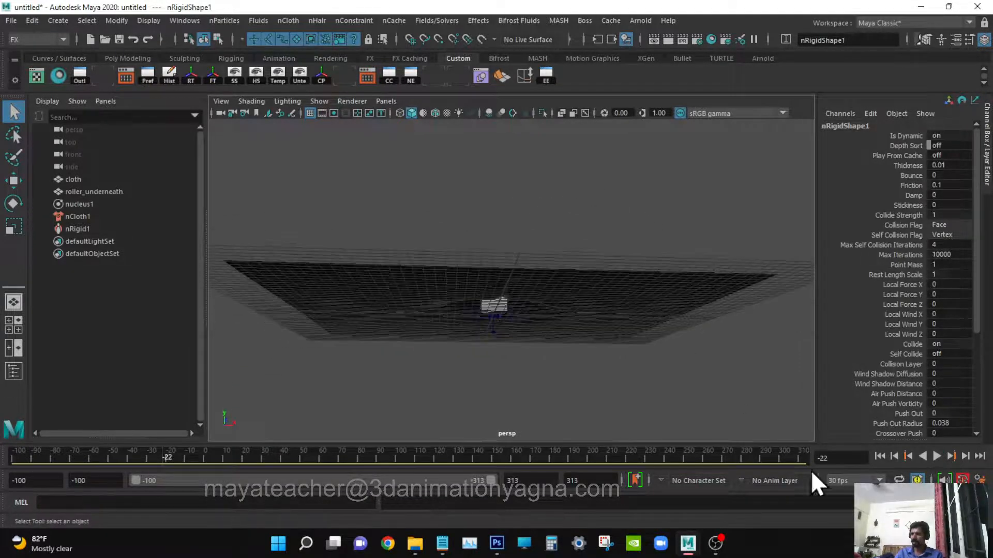
left_click(880, 457)
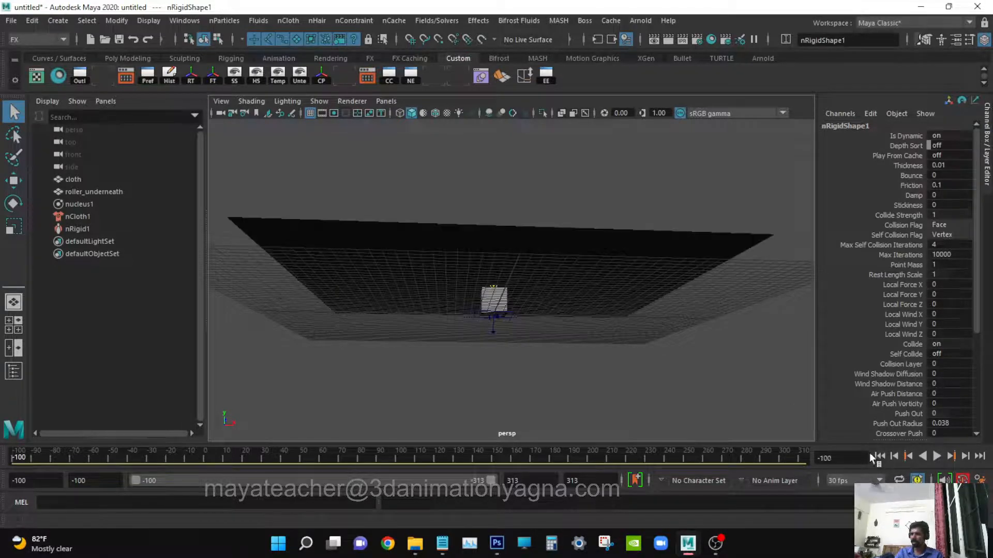
Step: Select the roller_underneath cube beneath the cloth and go to frame 20
left_click_drag(538, 289, 516, 299, "alt")
left_click(504, 296)
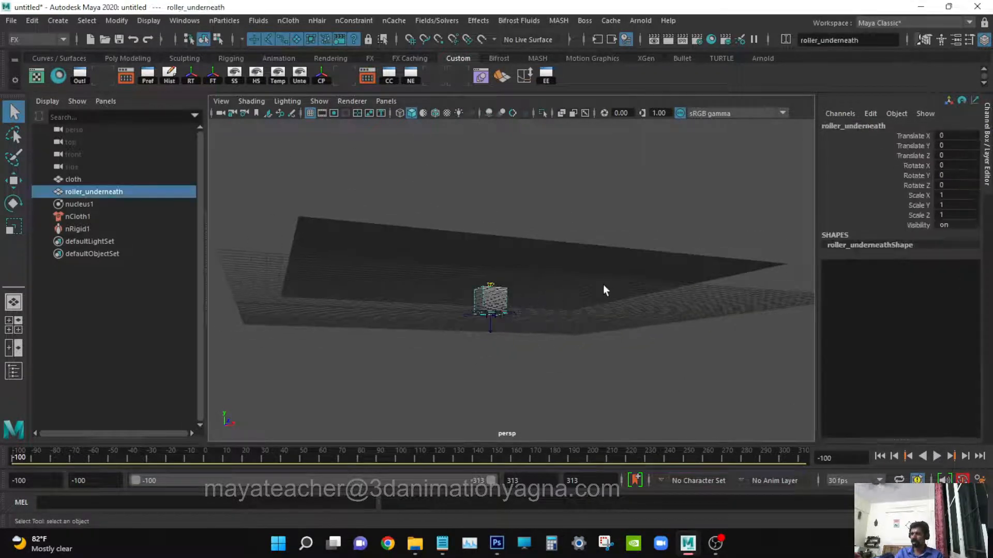
left_click_drag(603, 285, 584, 288, "alt")
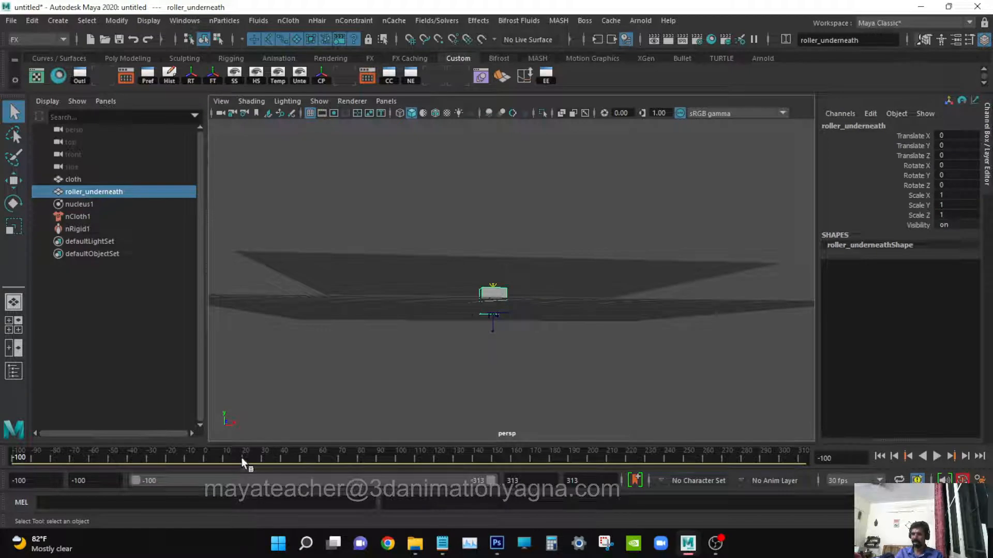
left_click_drag(514, 309, 511, 315, "alt")
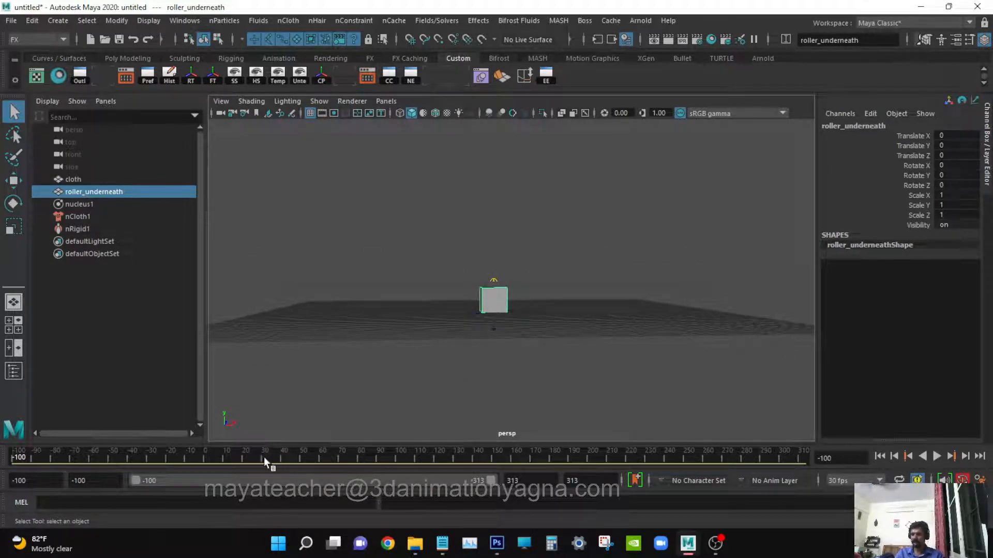
left_click(243, 457)
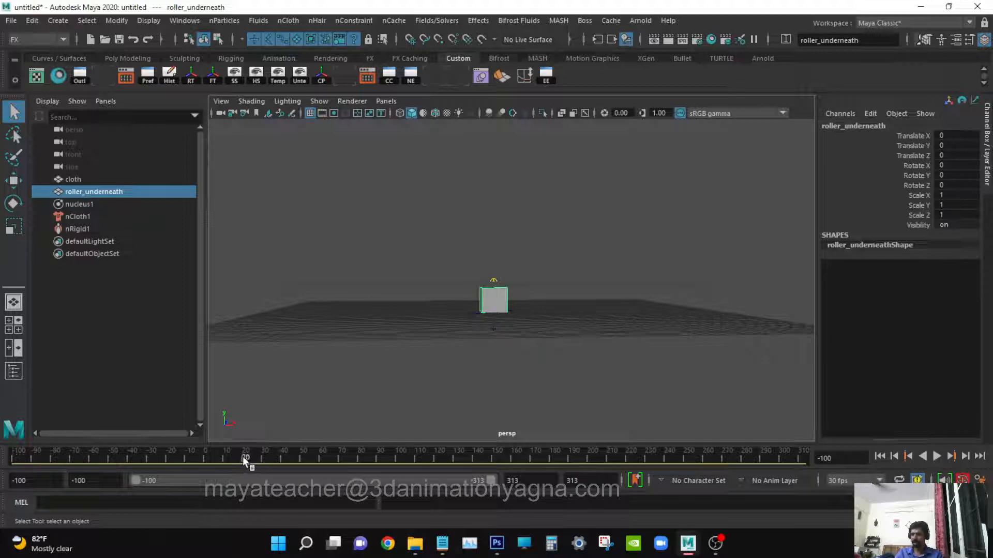
Step: Switch to the top view and display the scene in wireframe, with the whole cloth in view
key("space")
left_click_drag(455, 328, 405, 331)
scroll(463, 309, "down", 3)
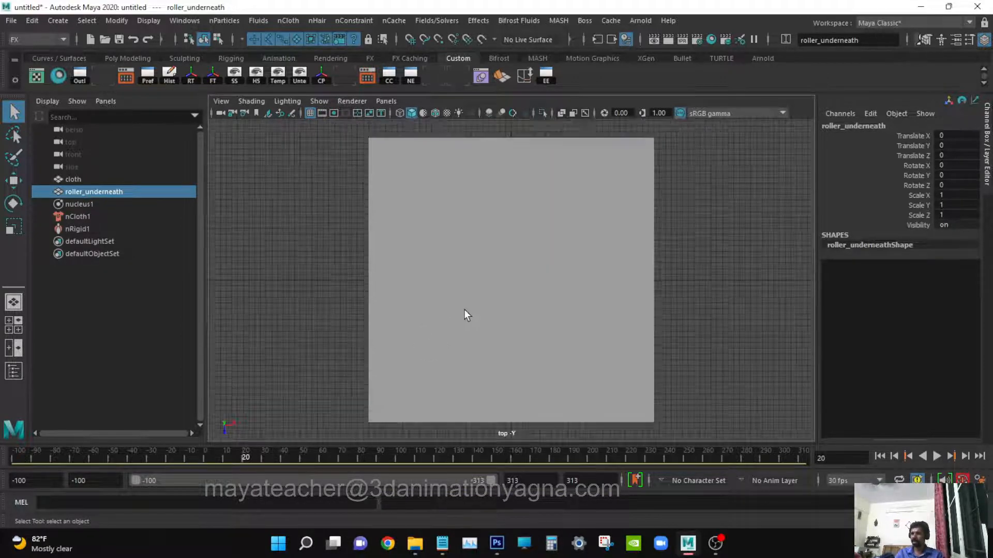
scroll(464, 310, "up", 1)
scroll(464, 310, "down", 1)
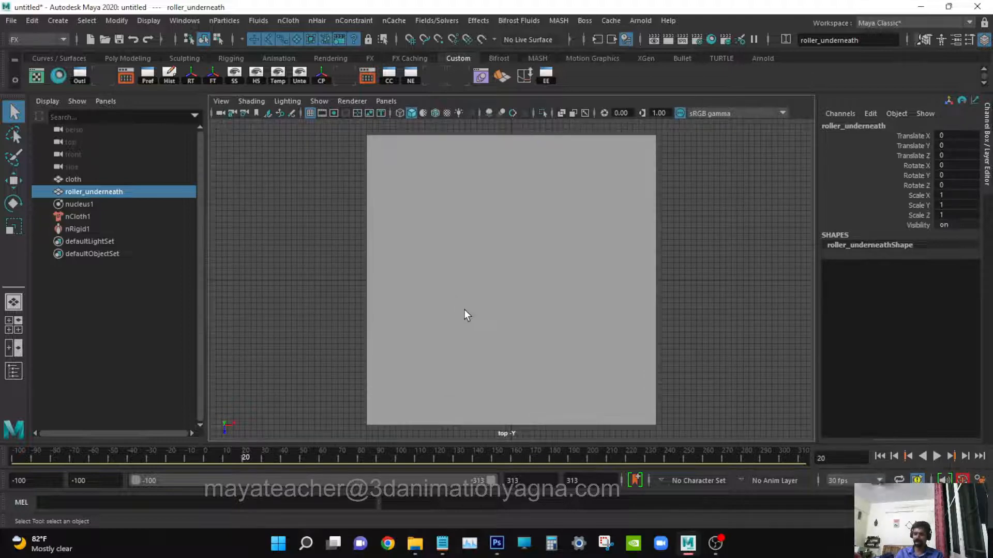
key("4")
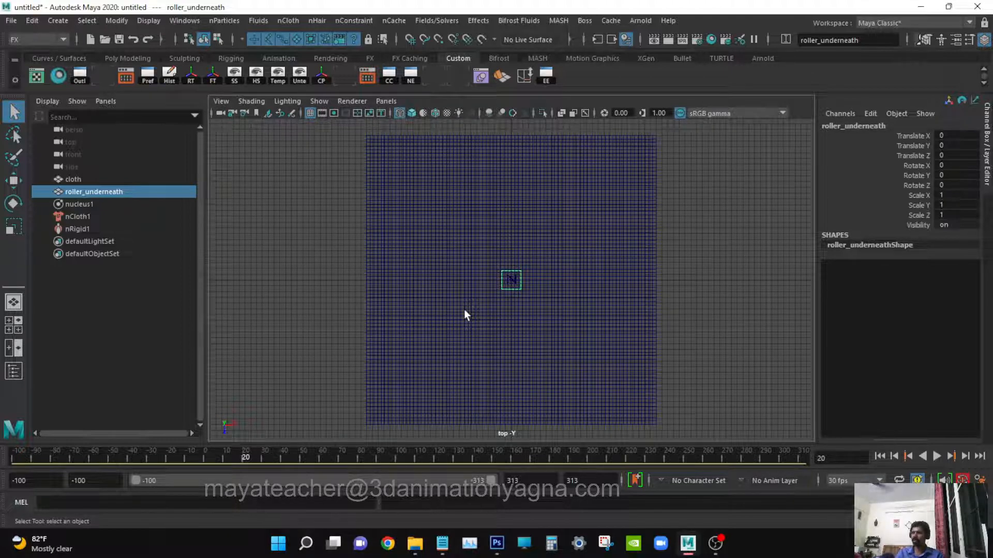
Step: Key only the Translate X and Translate Z channels of roller_underneath at frame 20
key("w")
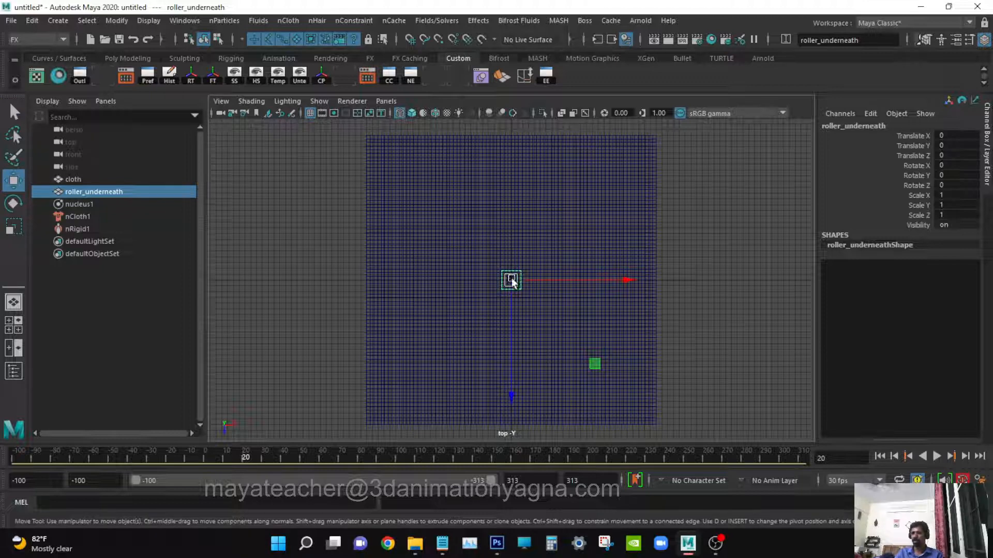
left_click_drag(911, 136, 913, 158)
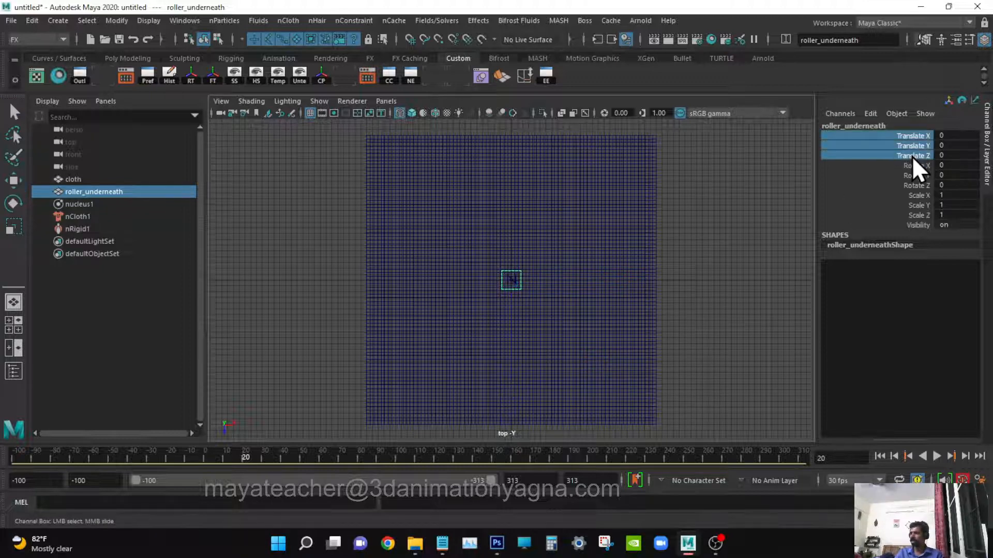
left_click(917, 145, "ctrl")
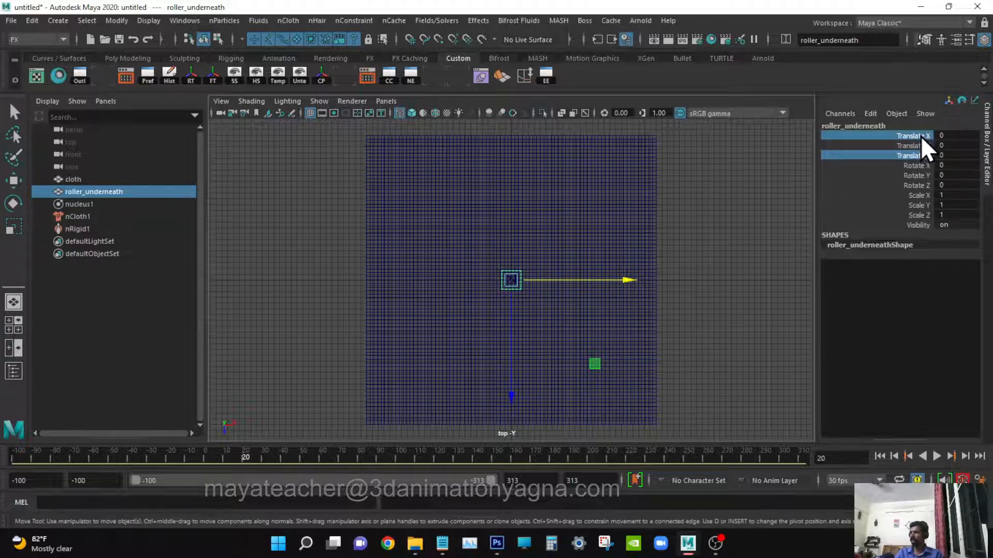
key("q")
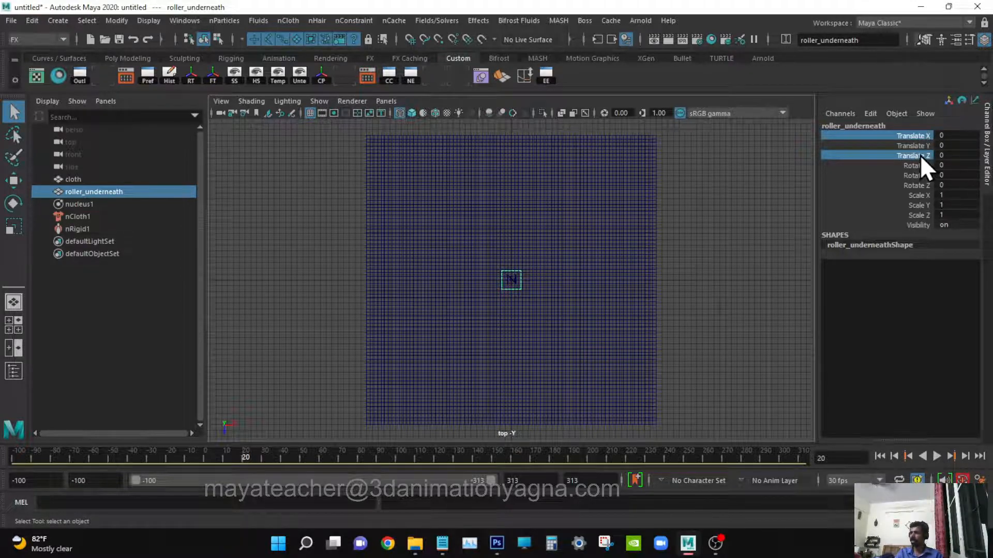
right_click(920, 157)
left_click(894, 176)
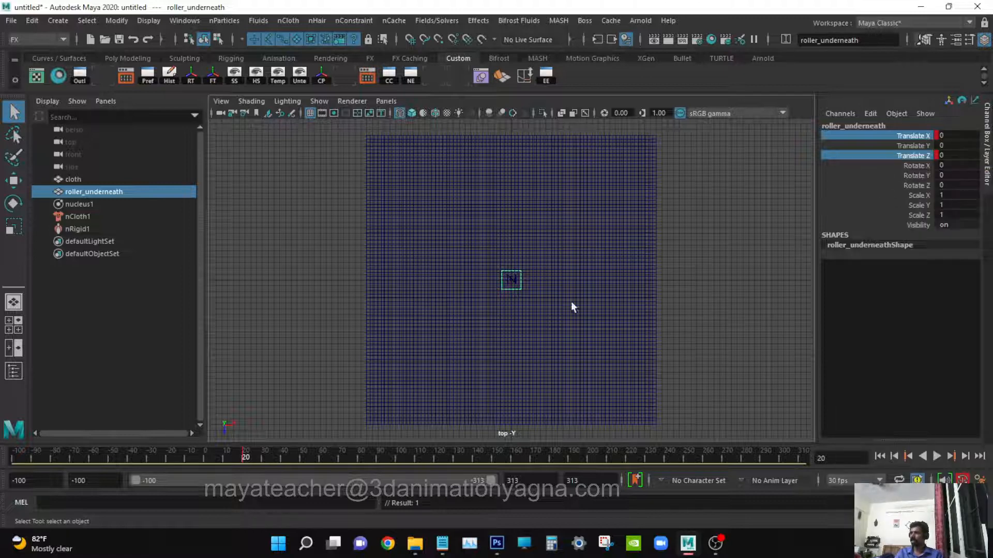
Step: At frame 60, move roller_underneath to about X 5.53, Z -5.49 and key its Translate X and Translate Z
left_click(321, 458)
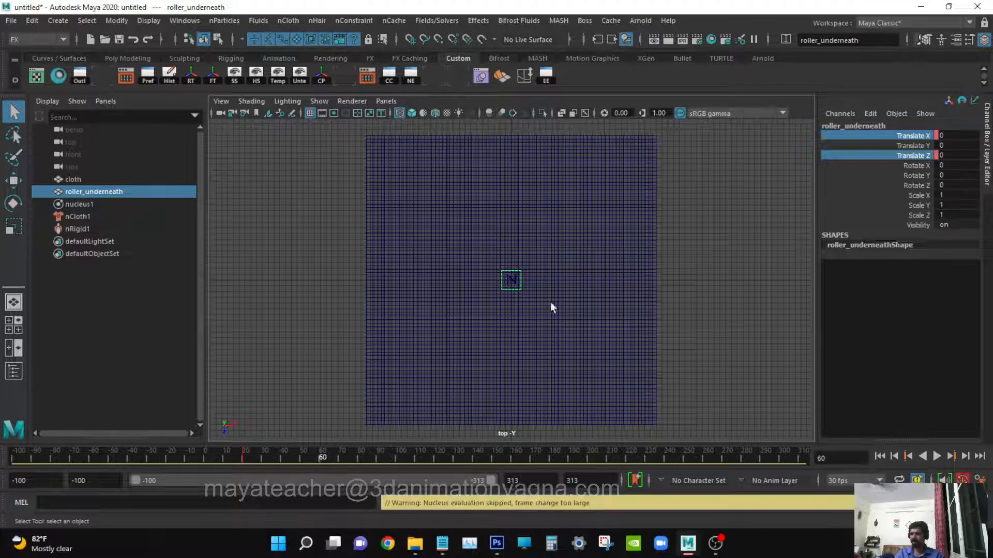
key("w")
left_click_drag(512, 282, 592, 204)
key("s")
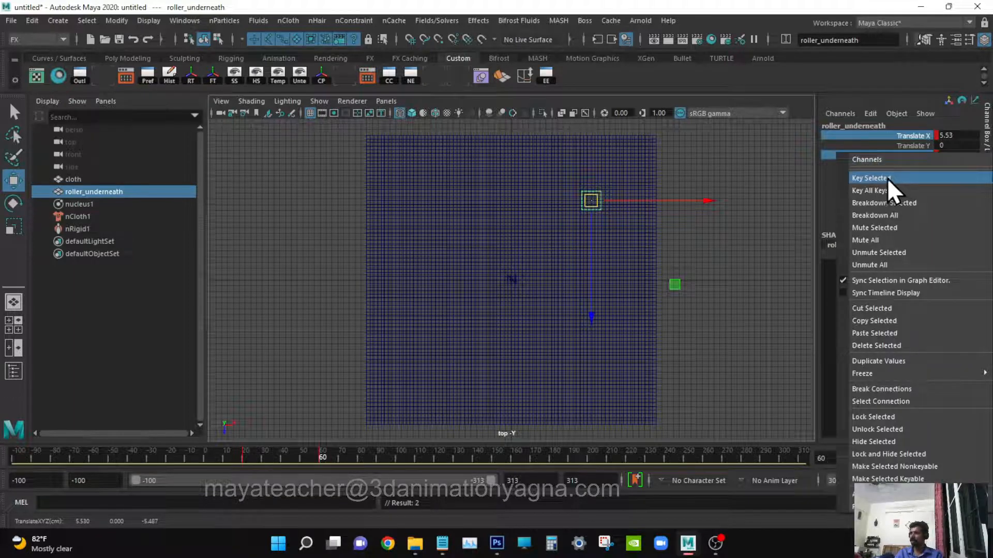
left_click(895, 179)
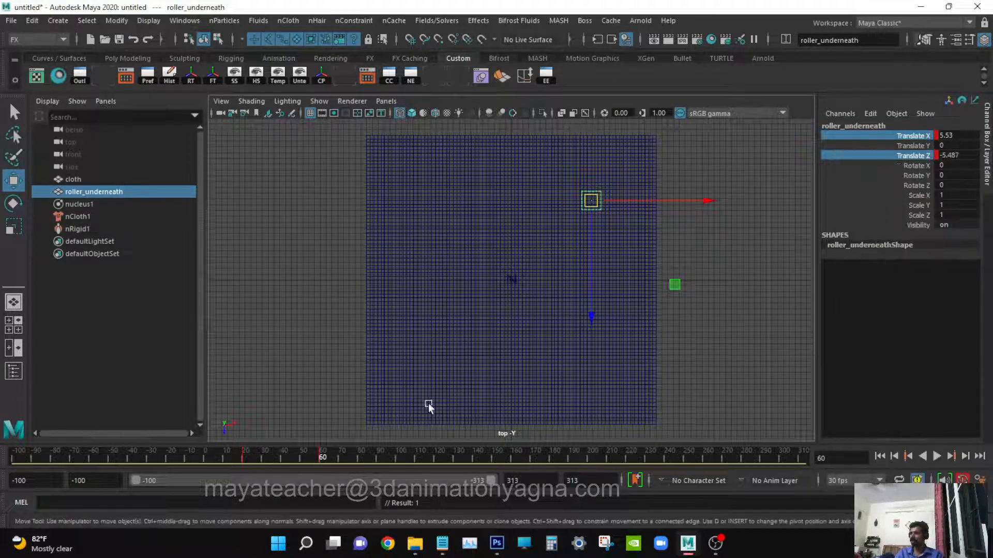
Step: At frame 100, move roller_underneath to about X -6.56, Z -4.07 and key its Translate X and Translate Z
left_click(400, 458)
left_click_drag(600, 200, 418, 219)
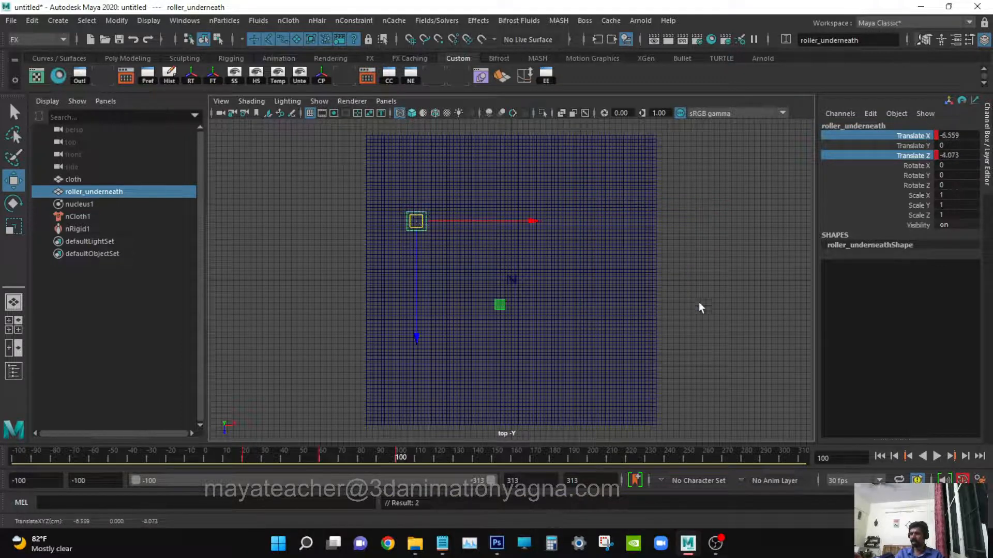
right_click(866, 138)
left_click(885, 156)
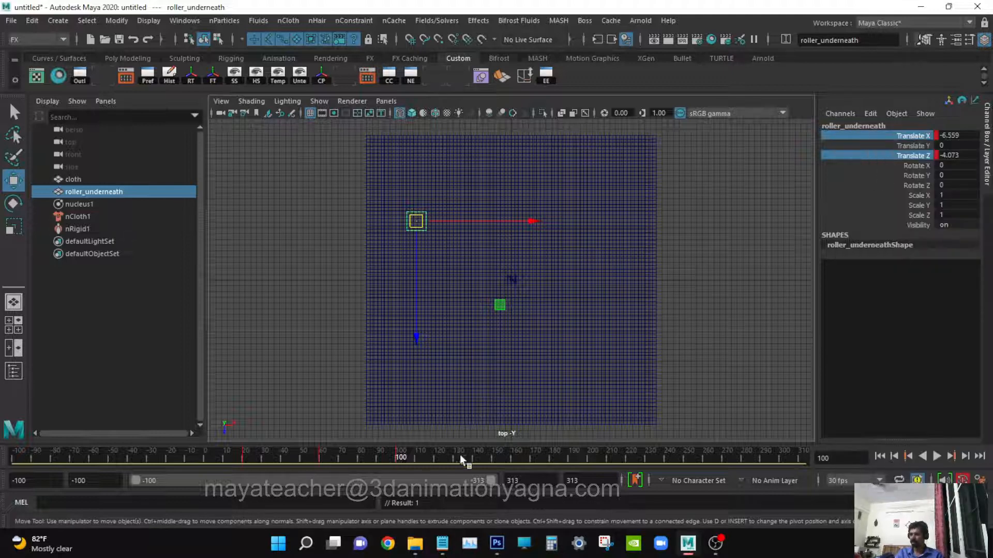
Step: At frame 140, move roller_underneath near the cloth's centre, to about X -1.59, Z 1.24, with Translate X and Z keyed
left_click(474, 459)
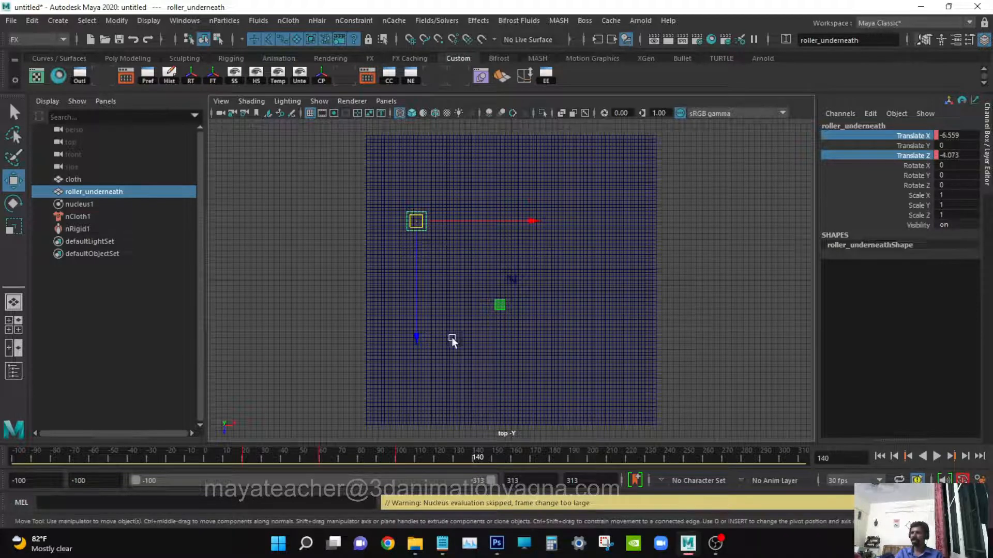
left_click_drag(415, 223, 585, 355)
key("ctrl+z")
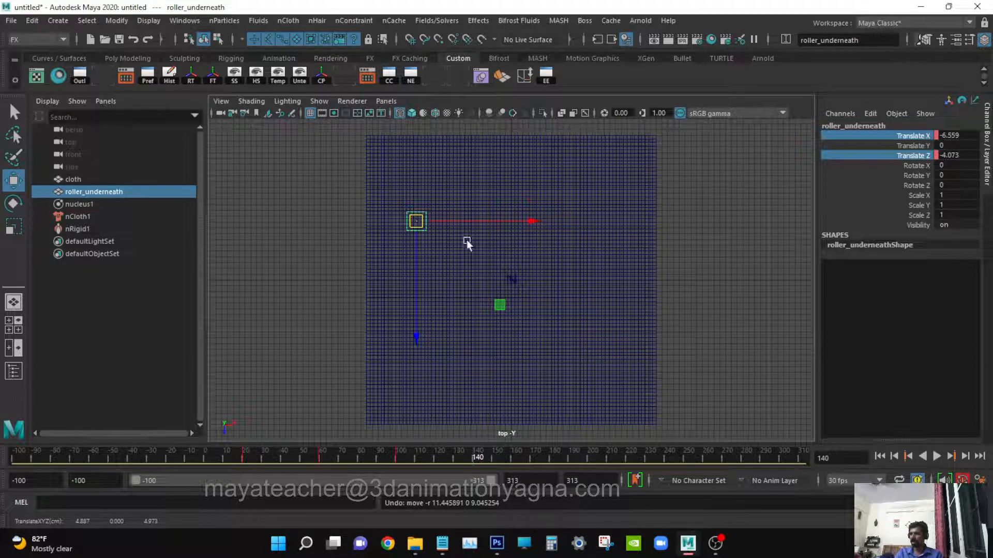
left_click_drag(416, 221, 494, 298)
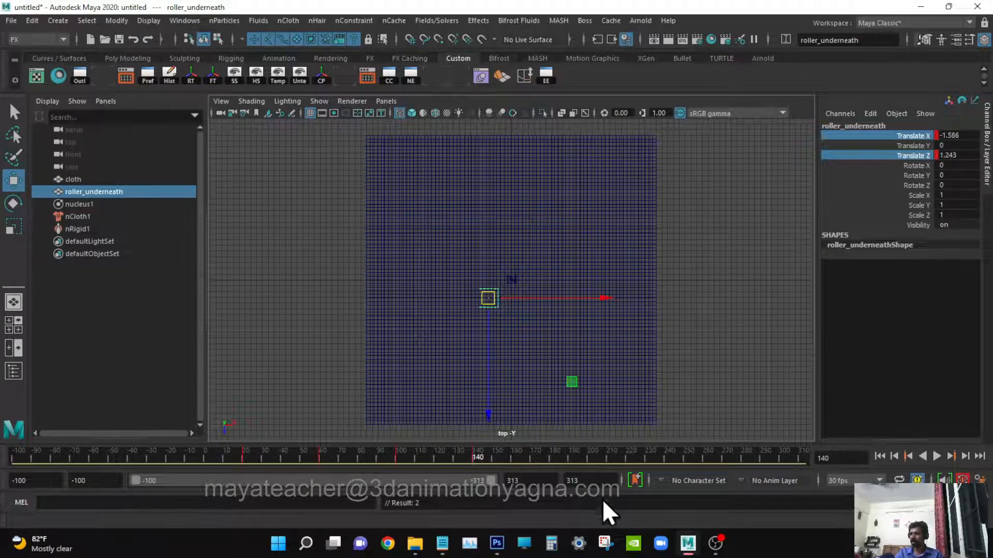
Step: Key roller_underneath at about X 6.56, Z 0.43 on frame 180 and about X -4.80, Z 5.66 on frame 220
left_click(553, 458)
left_click_drag(495, 308, 610, 285)
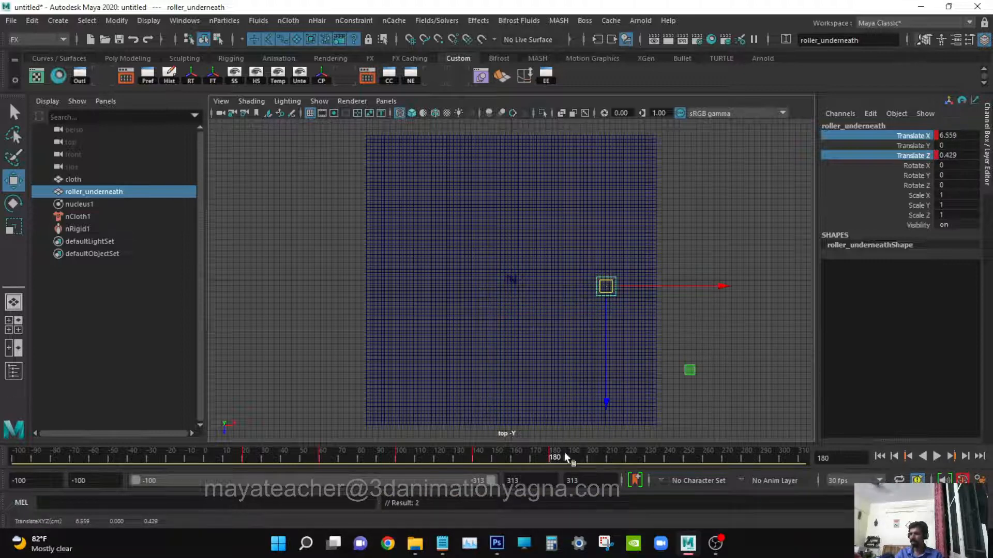
left_click(629, 458)
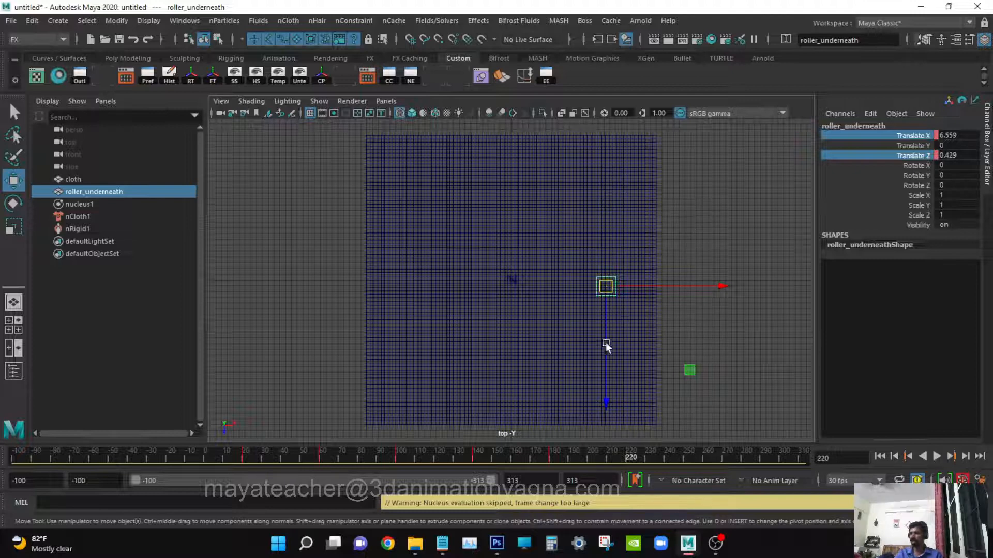
left_click_drag(607, 285, 443, 364)
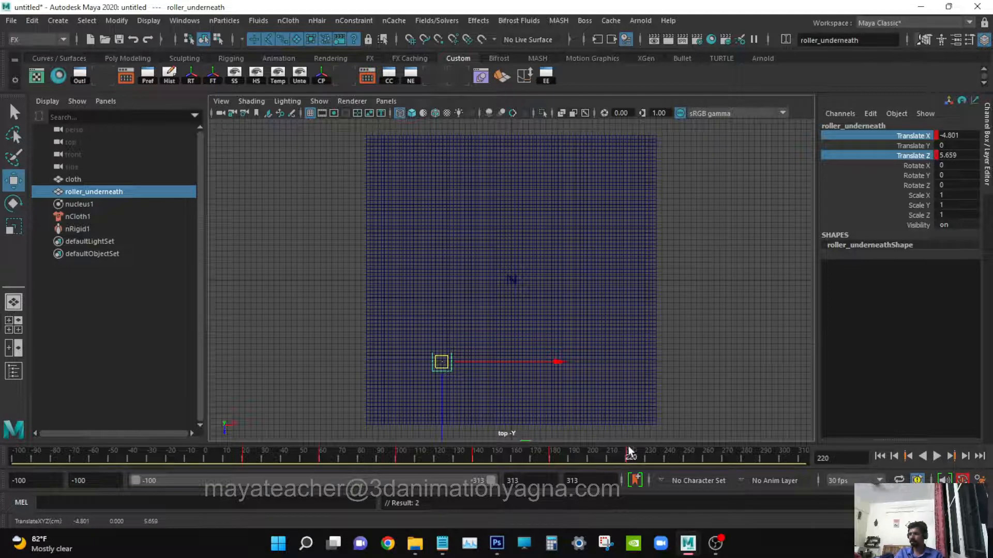
Step: Key roller_underneath at about X -4.84, Z -5.02 on frame 260 and at X 0, Z 0 on frame 313
left_click(707, 458)
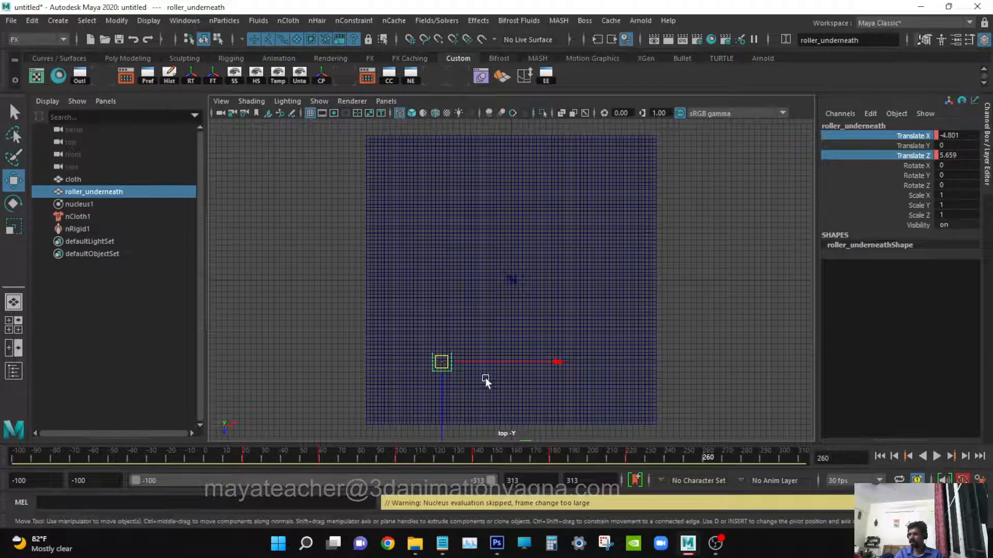
left_click_drag(443, 364, 442, 208)
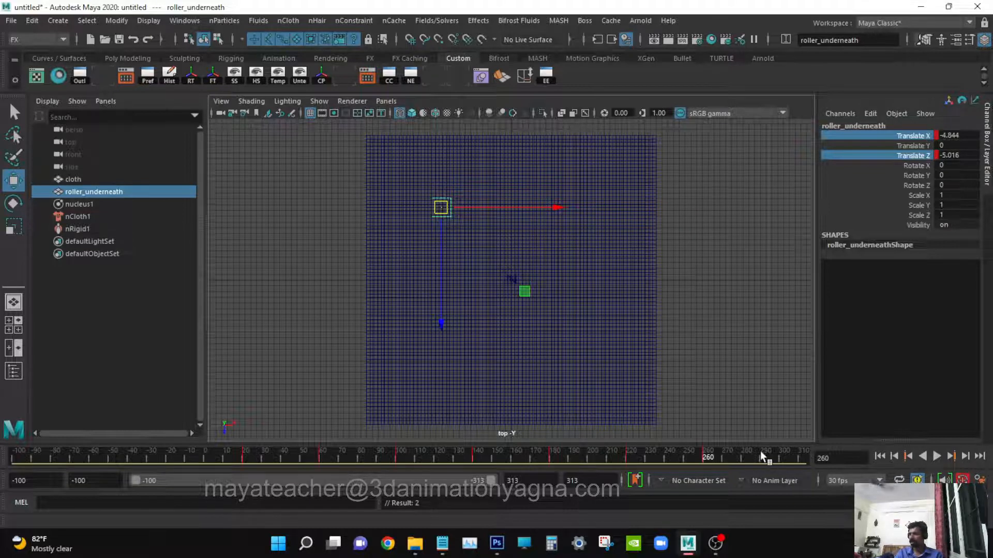
left_click_drag(763, 455, 802, 456)
left_click_drag(441, 207, 514, 273)
double_click(949, 136)
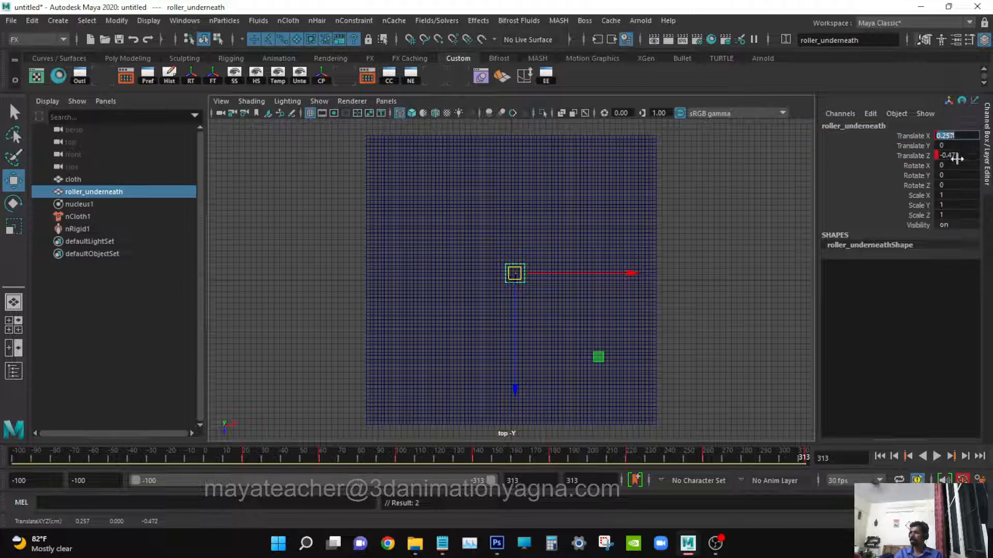
double_click(957, 157)
type("0")
key("Return")
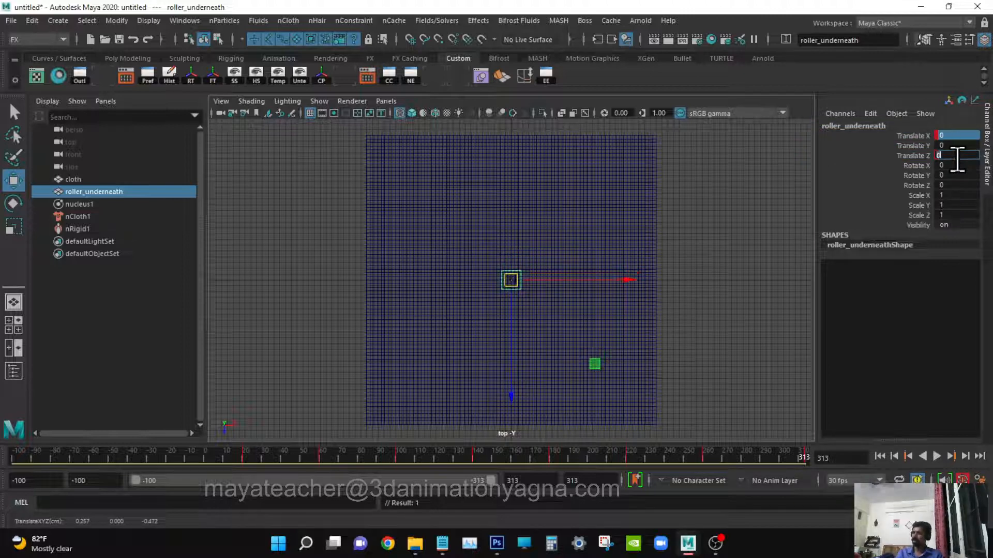
middle_click_drag(654, 296, 665, 291, "alt")
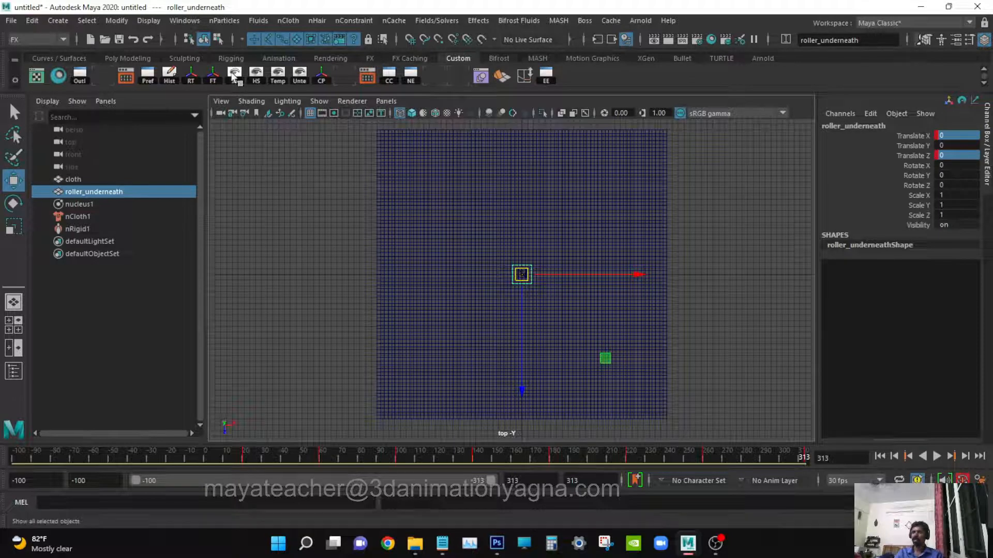
Step: Open the Graph Editor and apply spline tangents to all of roller_underneath's Translate X and Translate Z keys
left_click(185, 20)
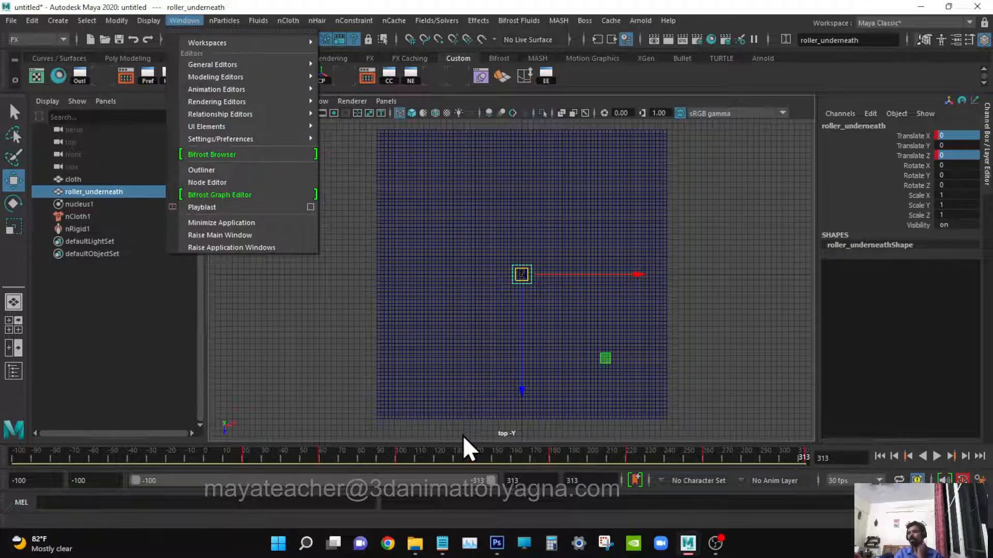
mouse_move(233, 90)
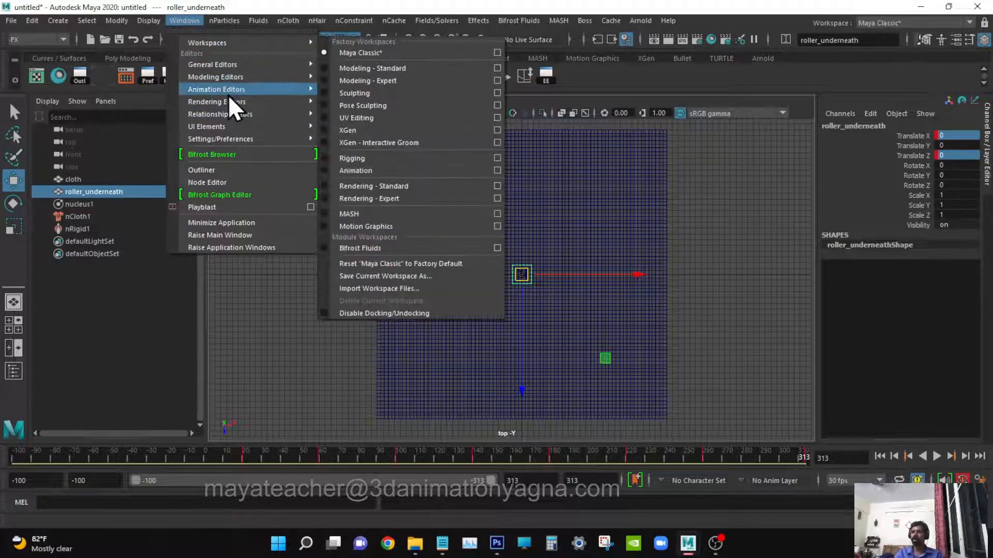
left_click(374, 92)
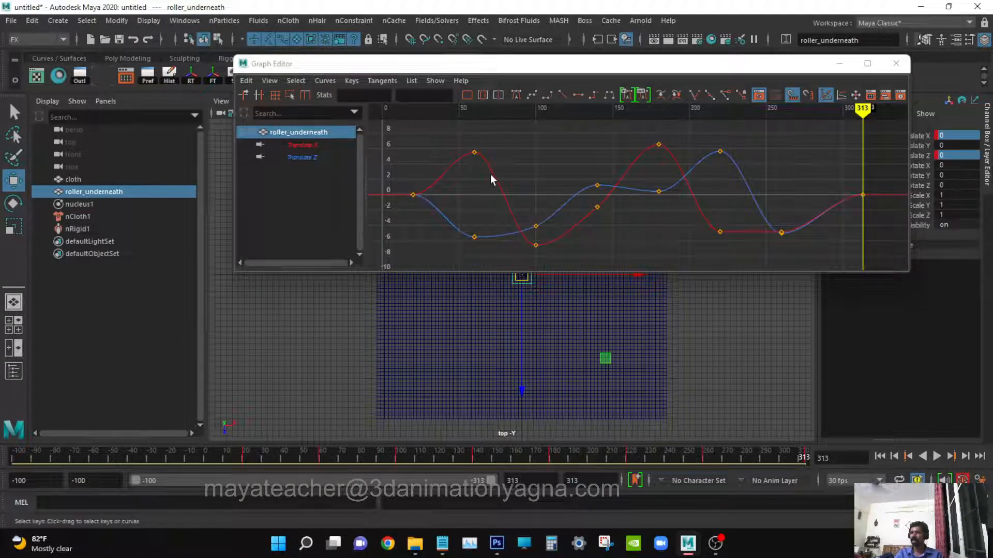
left_click_drag(438, 259, 437, 260)
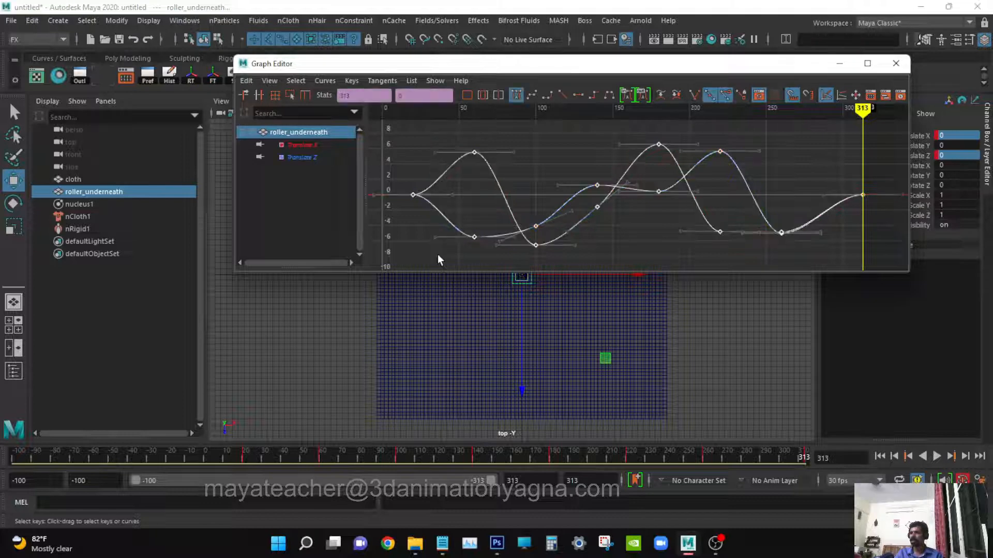
left_click(532, 95)
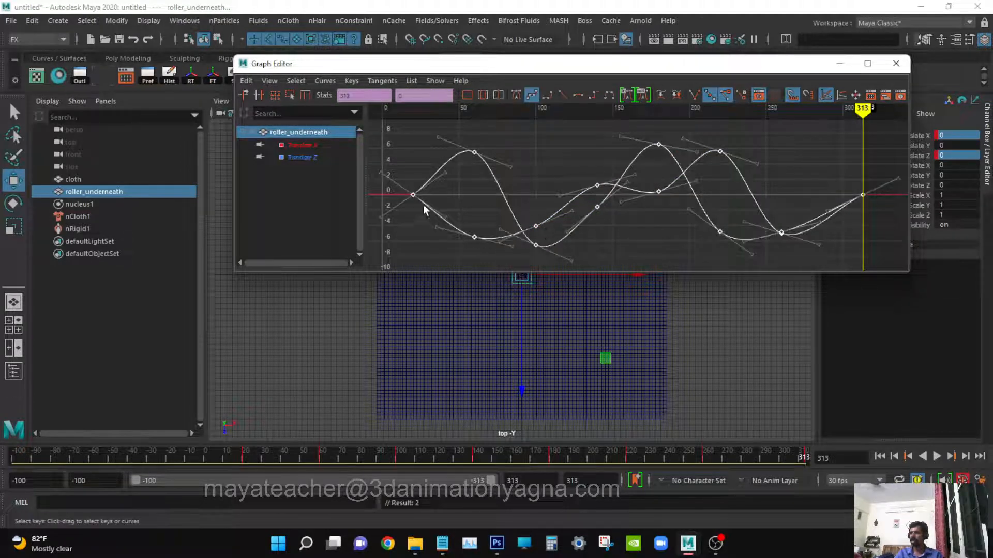
Step: Flatten the tangents of the first and last keys on both translate curves and close the Graph Editor
left_click_drag(407, 181, 446, 226)
left_click_drag(834, 191, 896, 228, "shift")
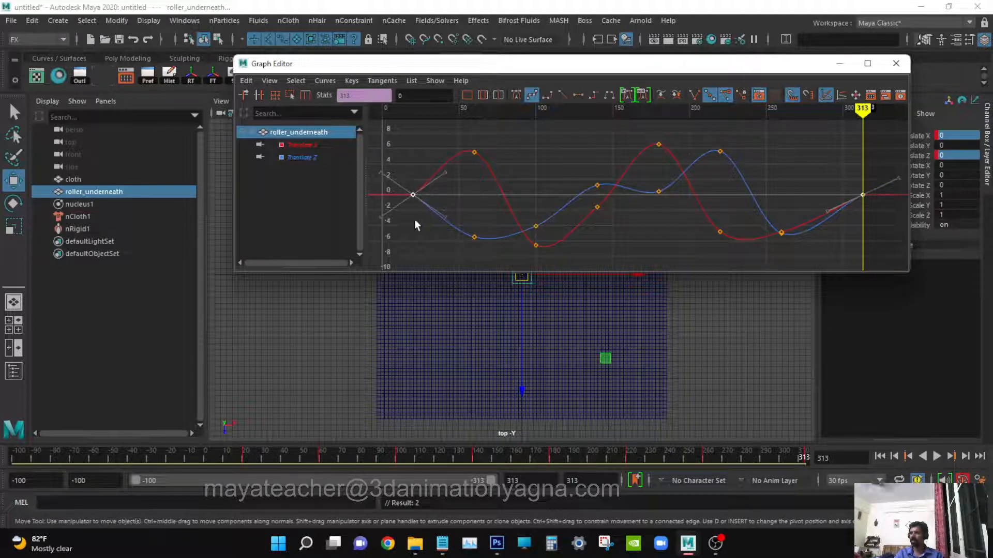
left_click(578, 96)
left_click(569, 144)
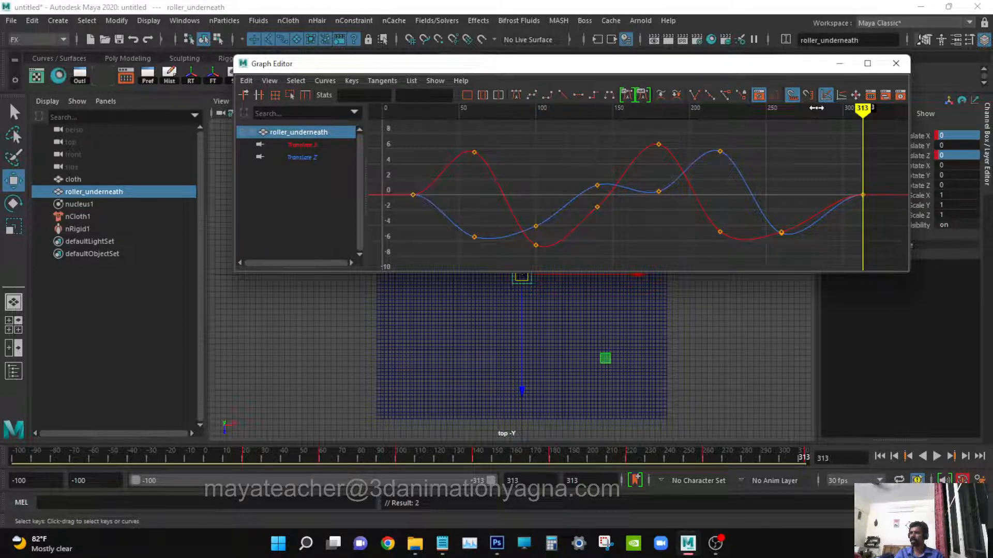
left_click_drag(746, 174, 767, 240)
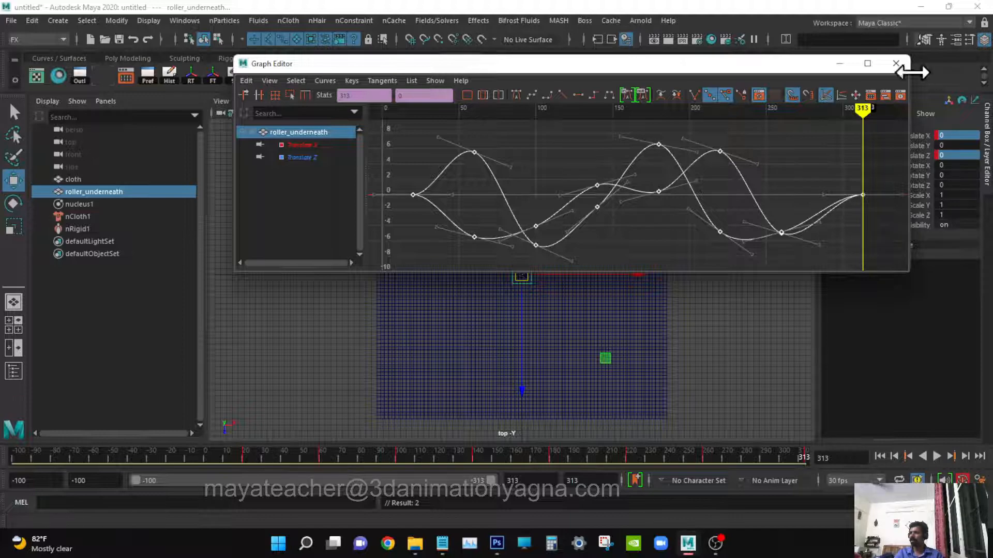
left_click(895, 63)
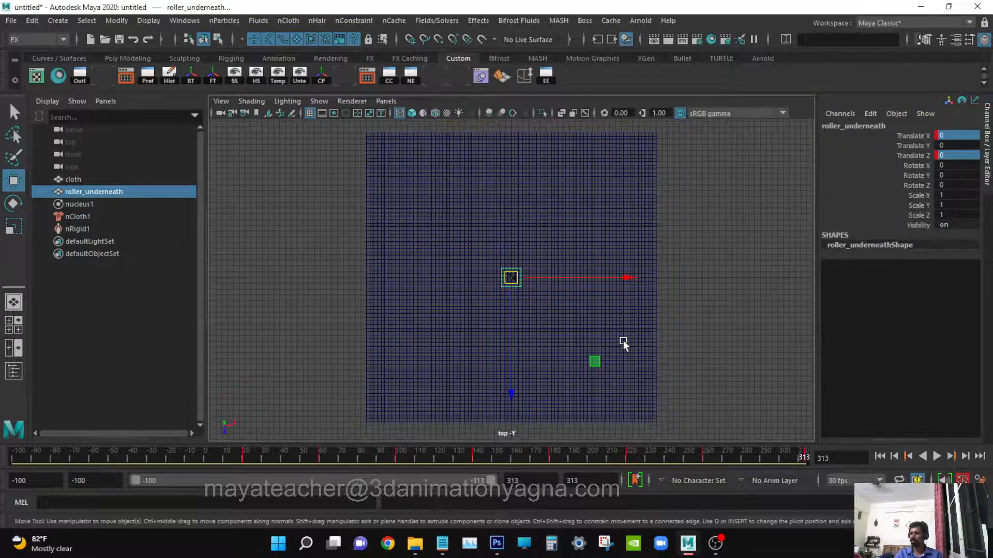
Step: Switch to the shaded perspective view and play the cloth simulation from frame -100 to about frame 312
key("space")
left_click_drag(623, 344, 649, 401)
key("q")
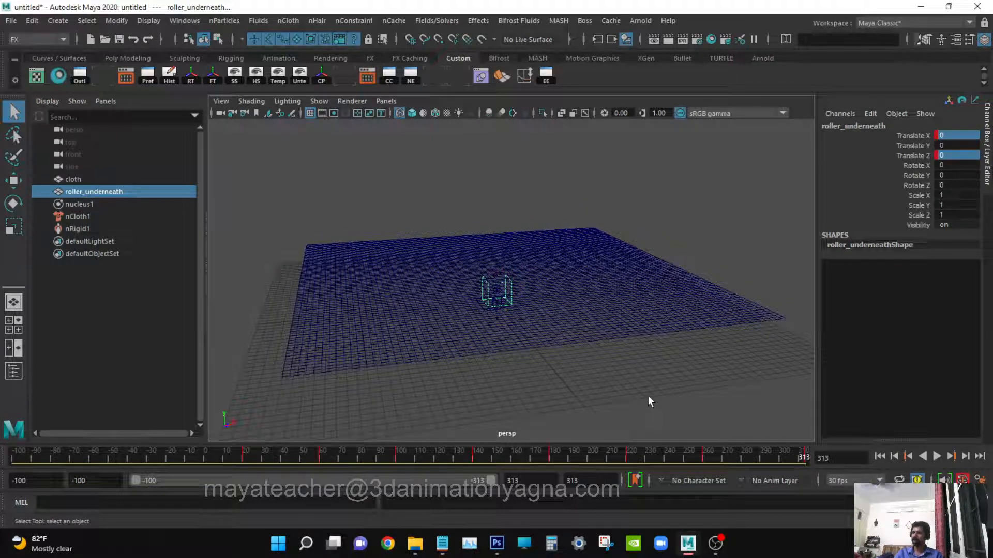
key("5")
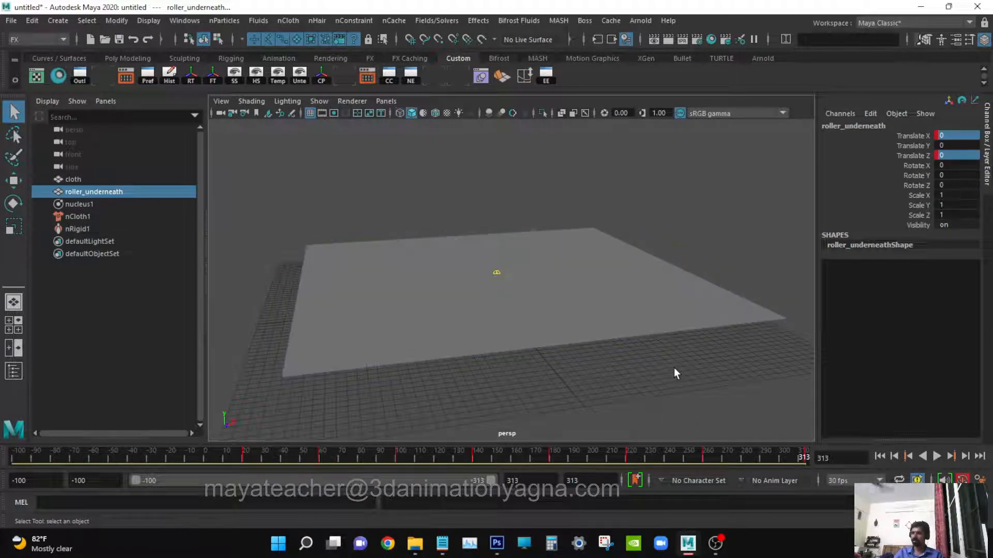
left_click_drag(674, 367, 659, 365, "alt")
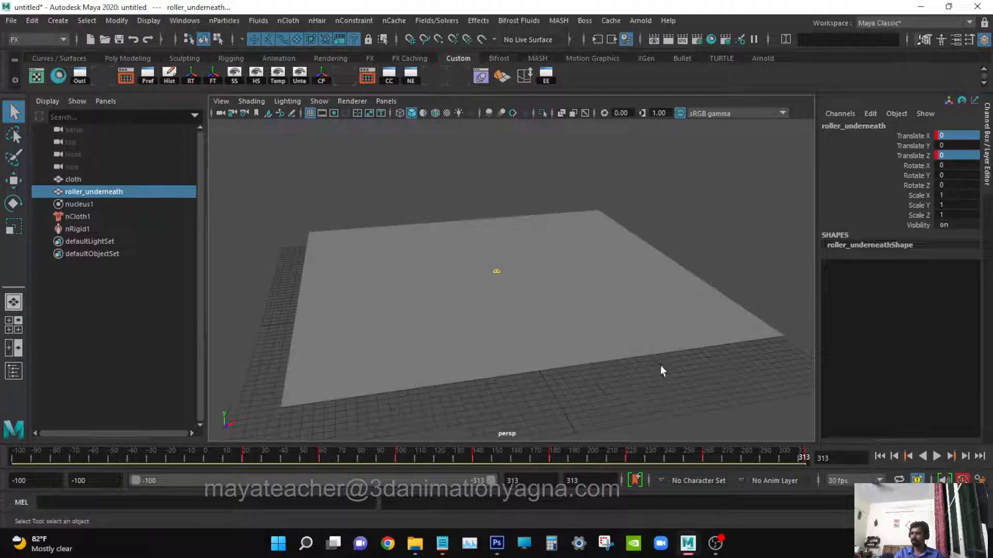
left_click(880, 457)
left_click(937, 457)
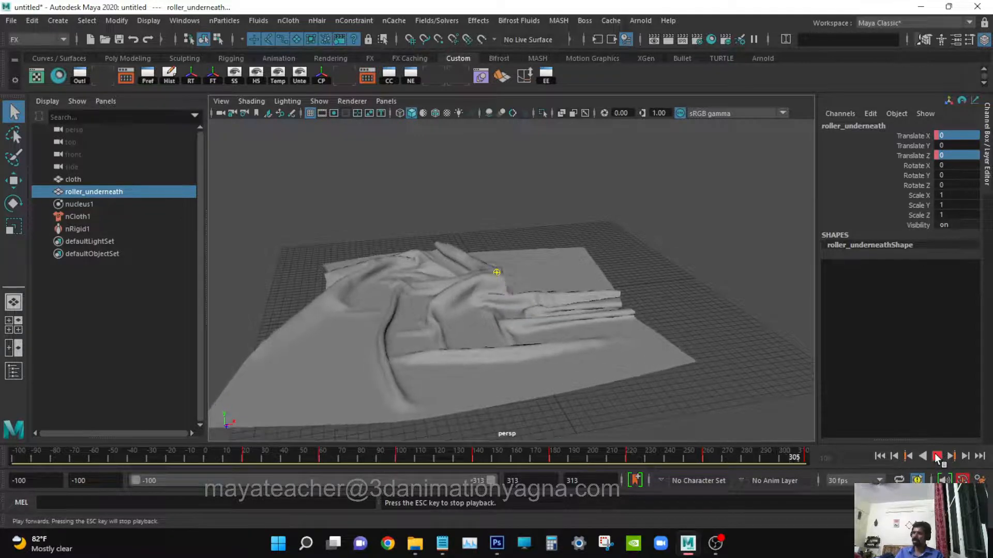
left_click(937, 456)
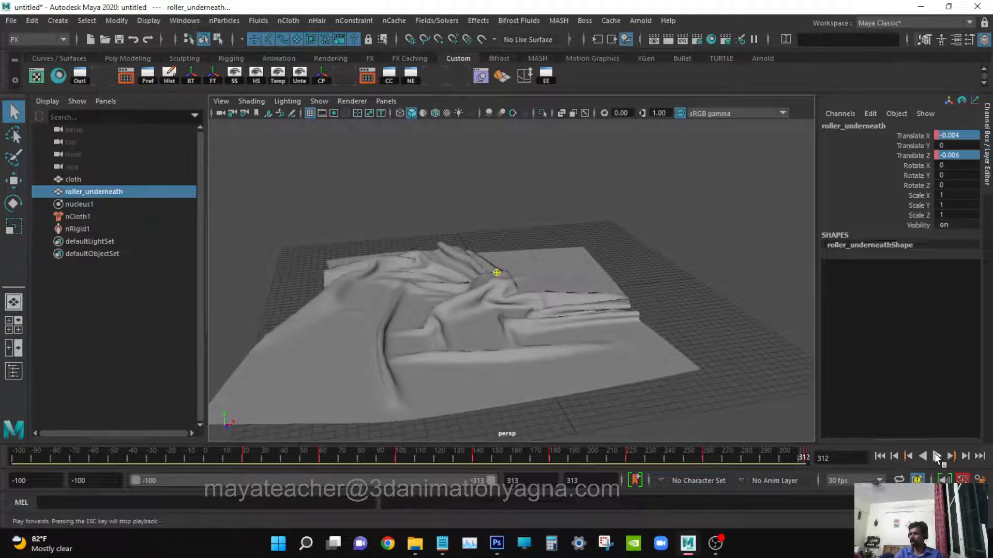
Step: Return to frame -100 and set nCloth1's Bend Resistance to 20 in its dynamic properties
left_click(879, 456)
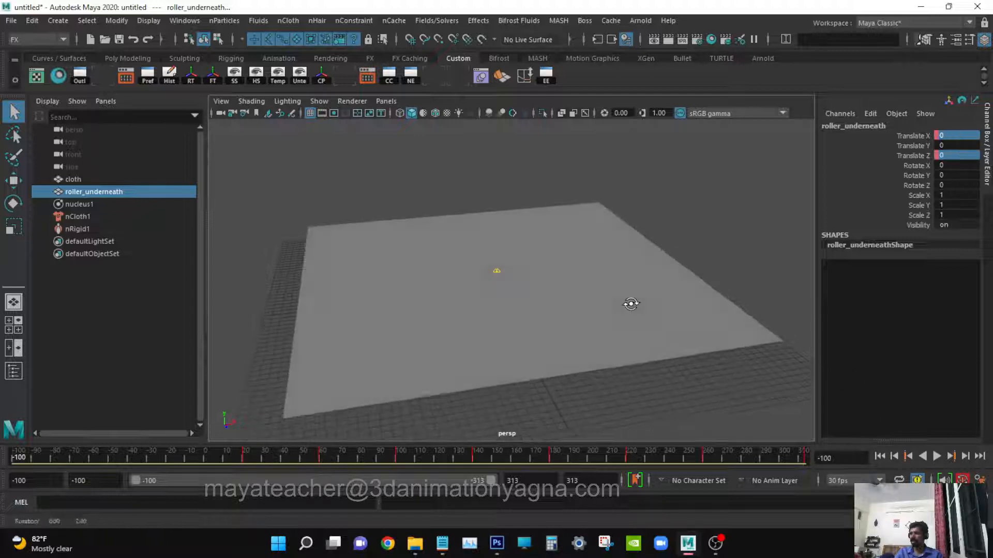
left_click(91, 216)
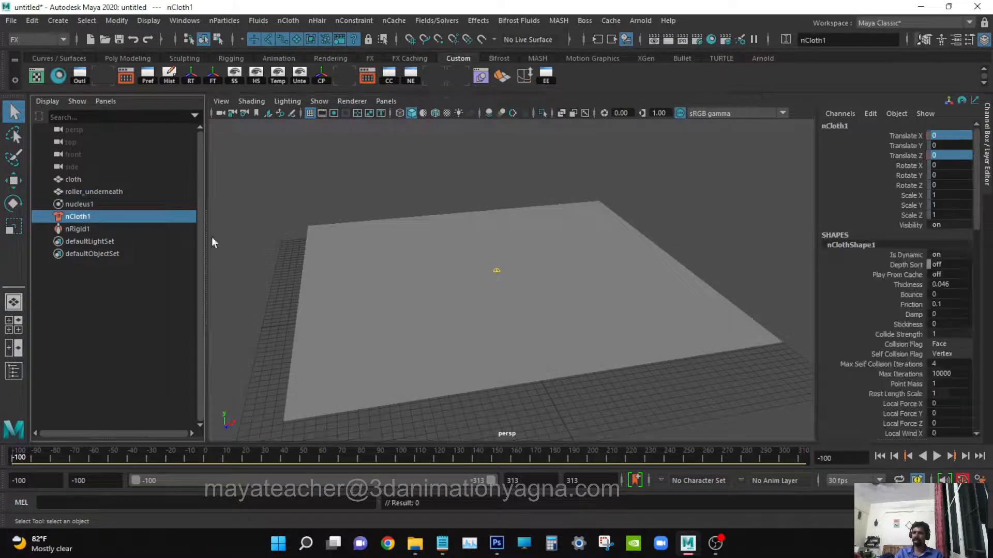
key("ctrl+a")
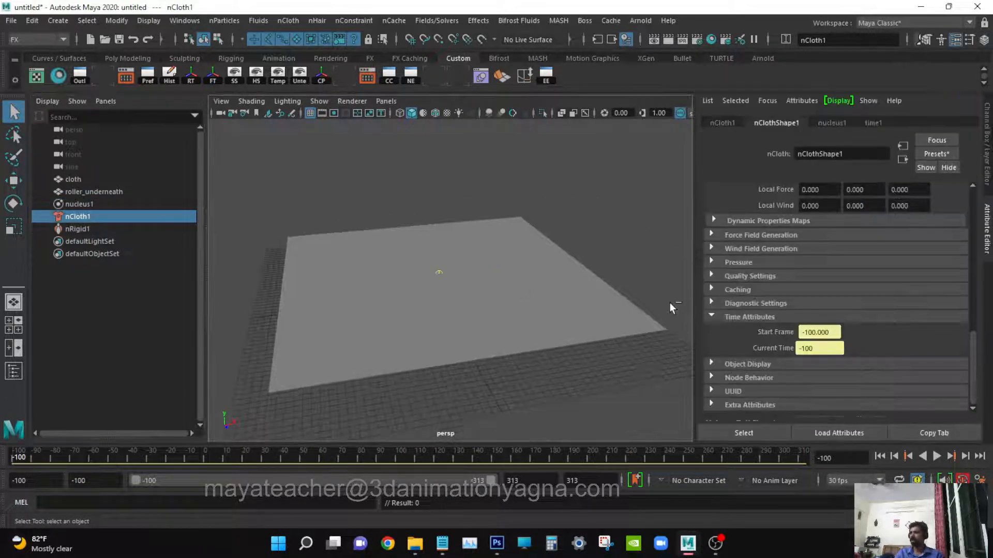
scroll(842, 322, "up", 1)
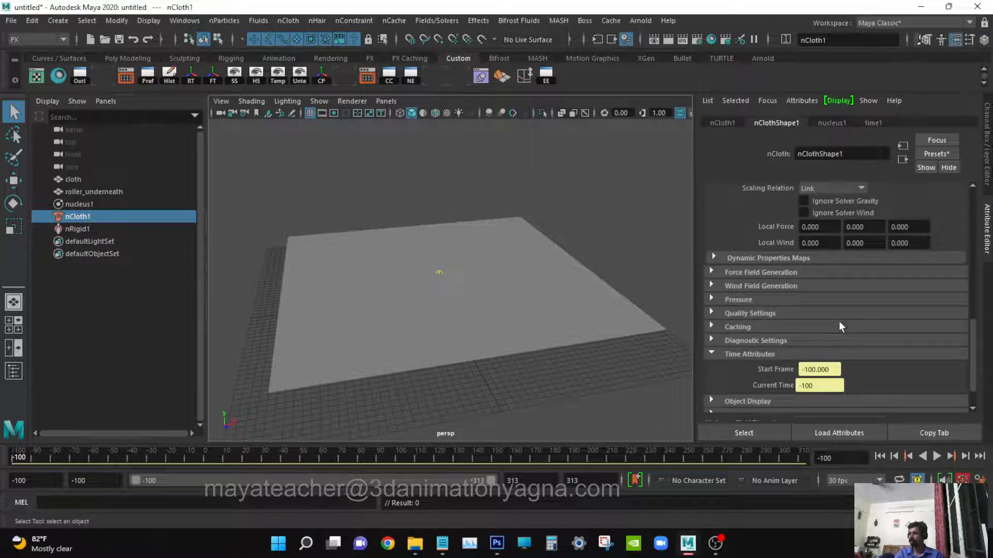
scroll(841, 321, "up", 5)
scroll(845, 315, "up", 6)
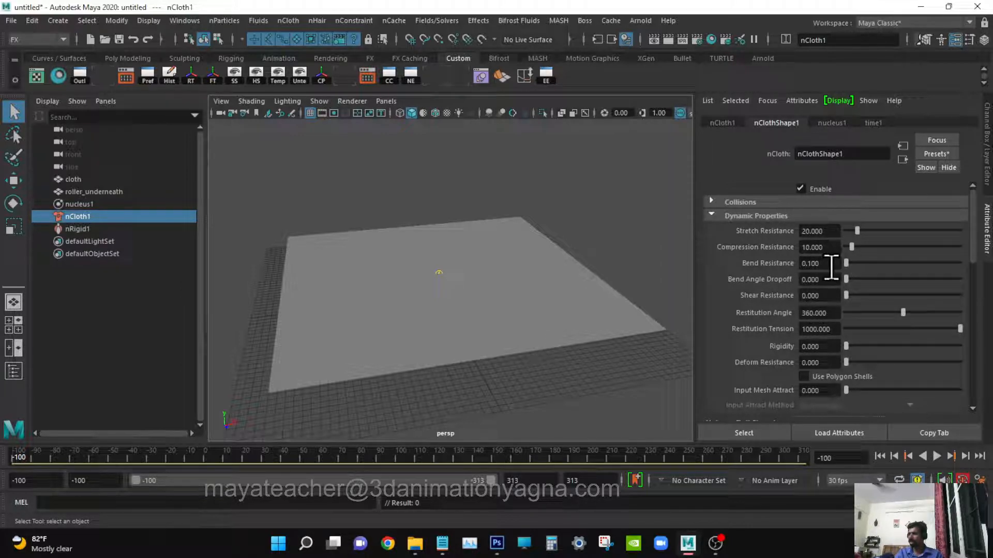
left_click_drag(831, 264, 789, 263)
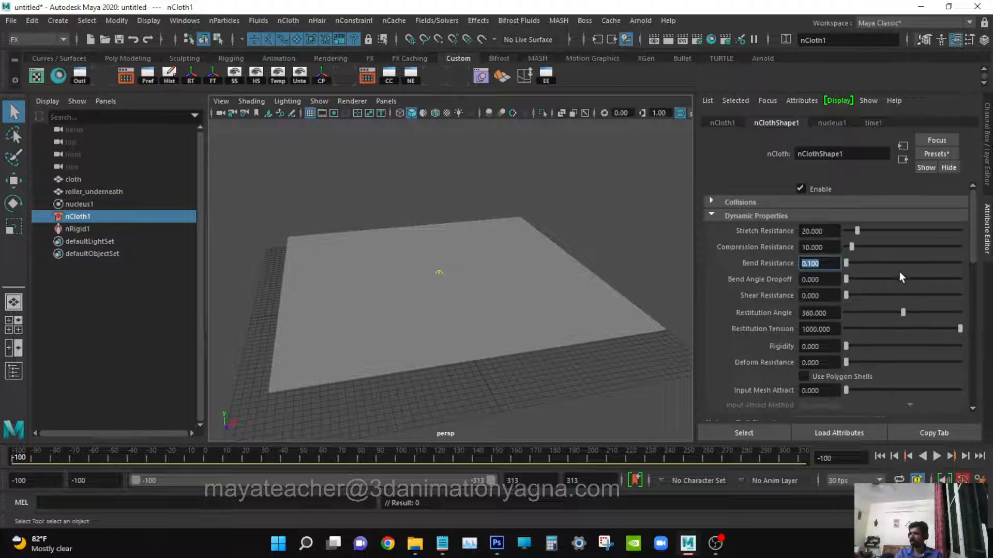
left_click_drag(884, 266, 969, 267)
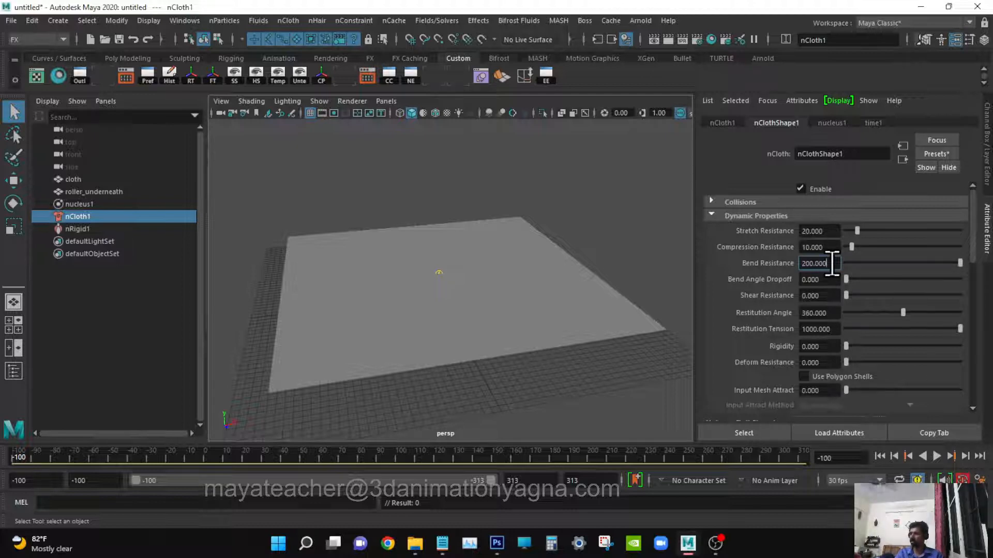
left_click_drag(832, 264, 801, 264)
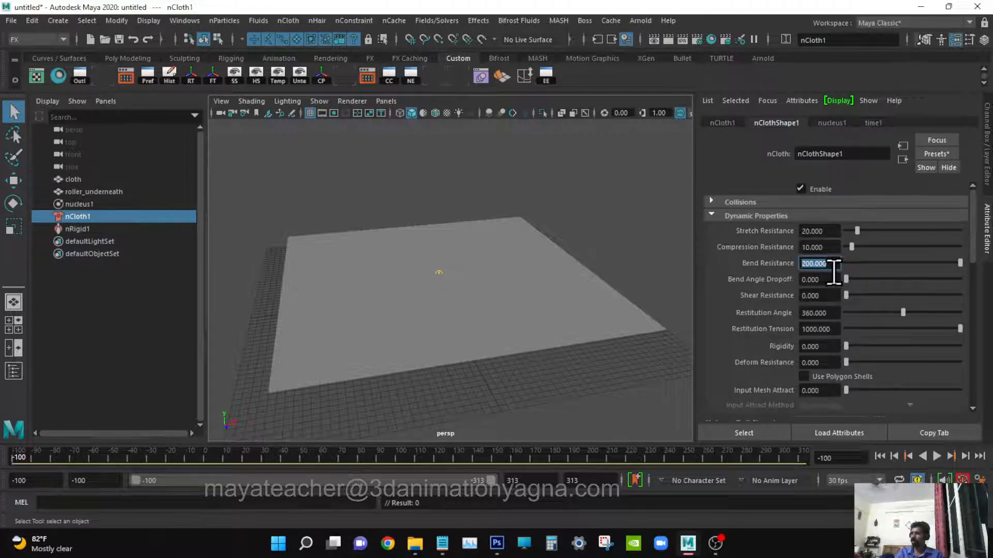
type("20")
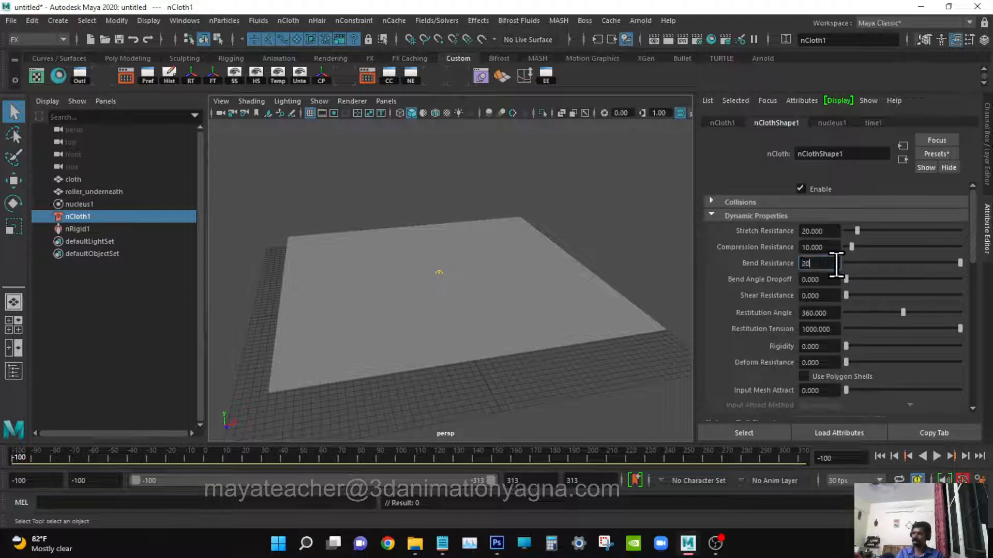
key("Return")
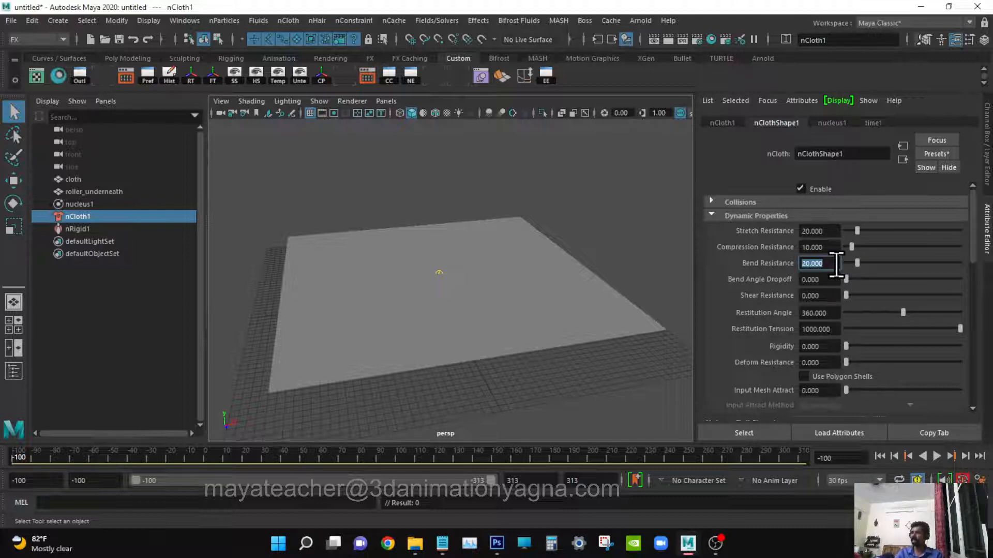
Step: Set nCloth1's Bend Angle Dropoff to 0.3
left_click_drag(472, 365, 499, 357, "alt")
scroll(498, 353, "up", 2)
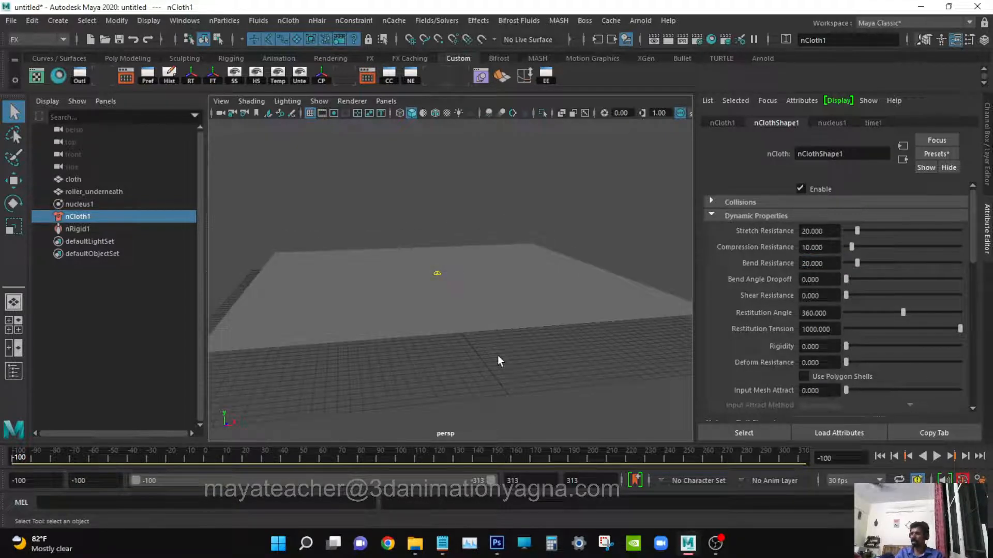
mouse_move(497, 359)
left_mouse_down("alt")
mouse_move(503, 341)
mouse_move(505, 371)
left_mouse_up("alt")
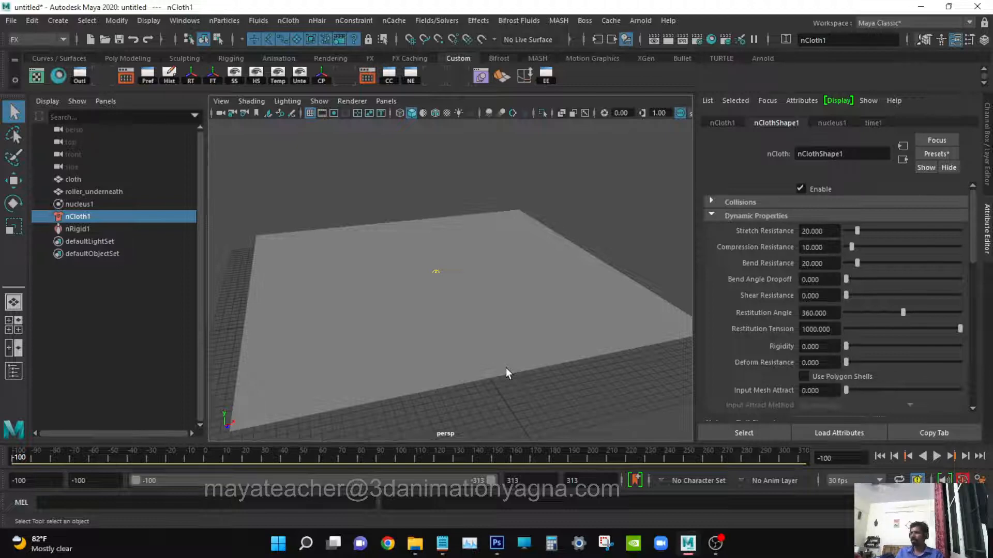
mouse_move(472, 358)
left_mouse_down("alt")
mouse_move(478, 334)
mouse_move(481, 361)
left_mouse_up("alt")
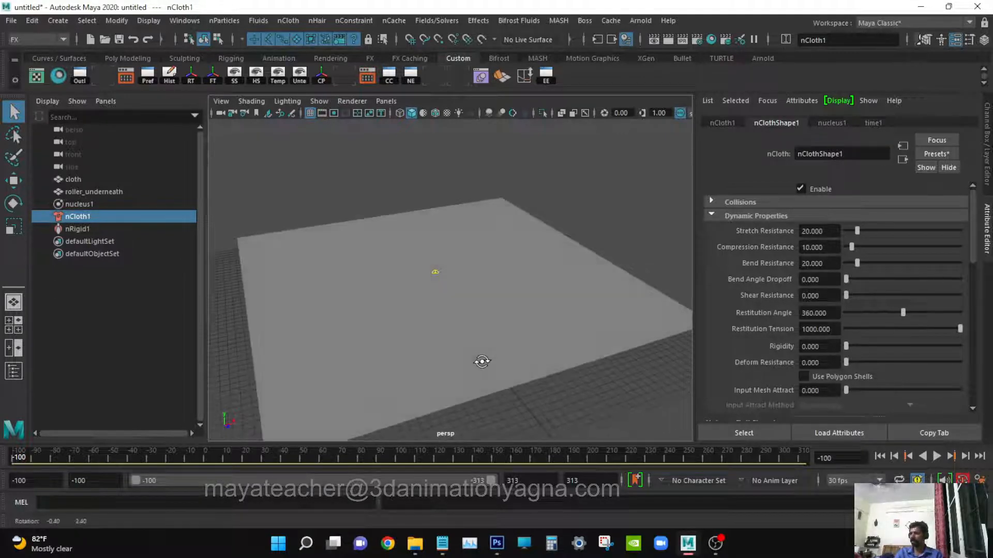
left_click(821, 280)
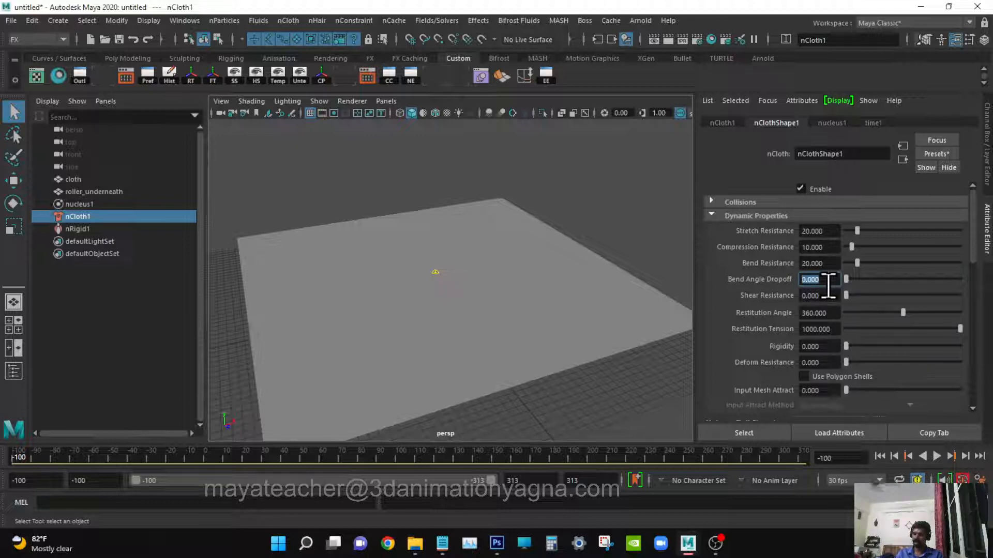
key("BackSpace")
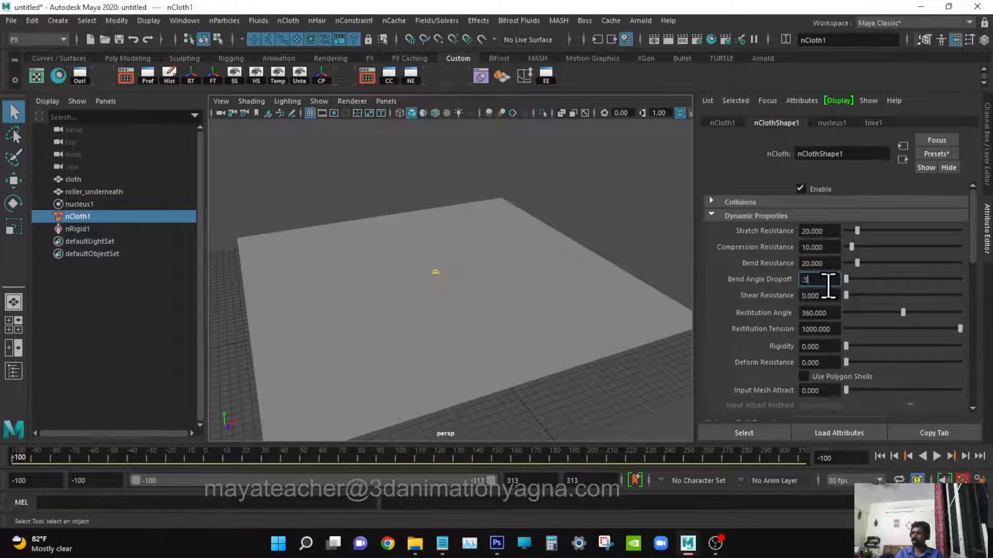
type(".3")
key("Return")
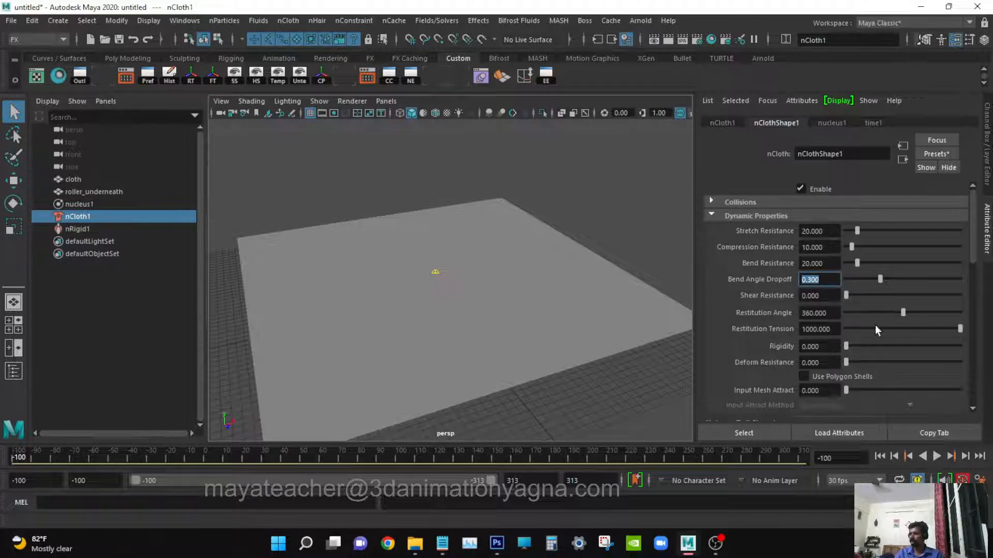
scroll(846, 353, "down", 3)
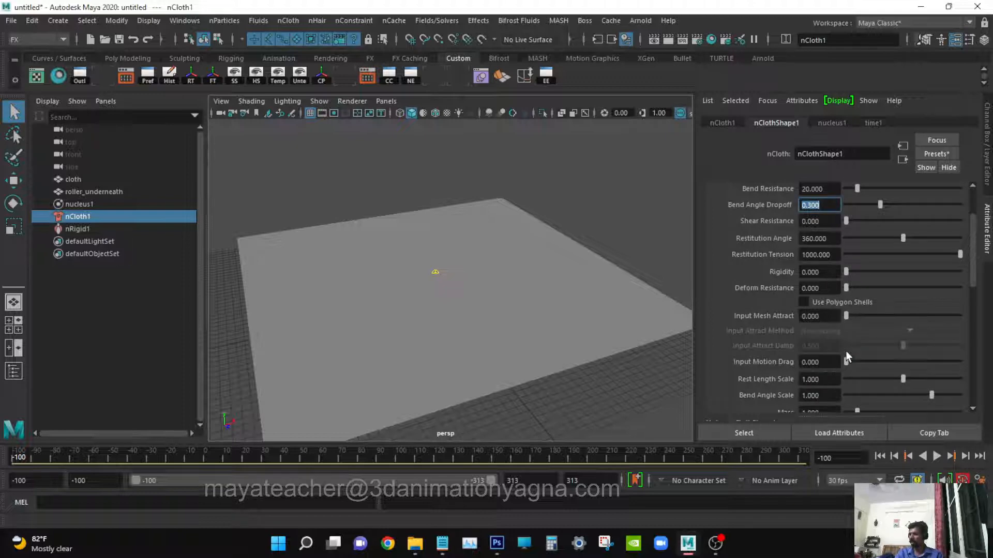
scroll(846, 351, "up", 3)
scroll(846, 352, "down", 3)
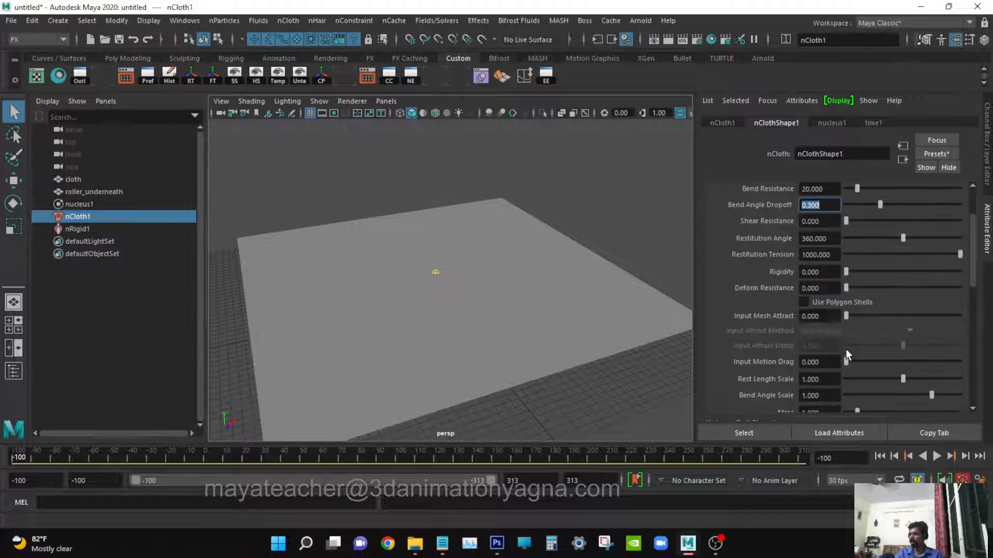
scroll(843, 347, "up", 3)
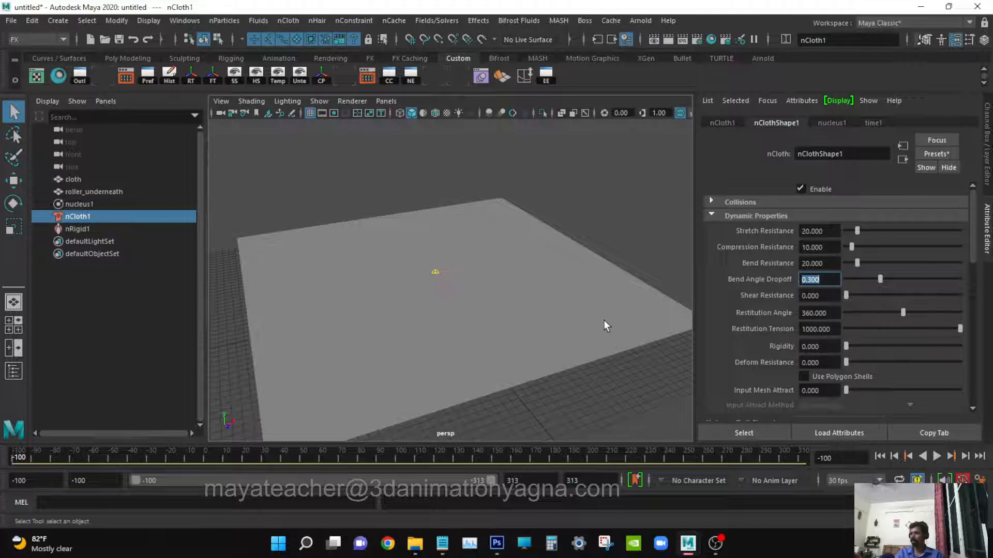
Step: Widen the perspective view, play the cloth simulation from frame -100 to about frame -79, and return to the start frame
left_click(955, 42)
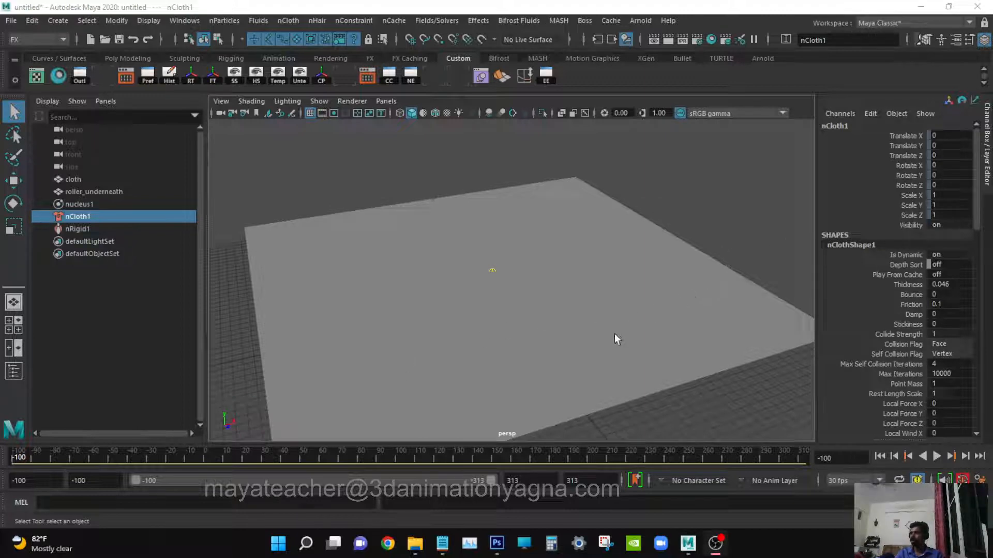
left_click_drag(616, 339, 609, 331, "alt")
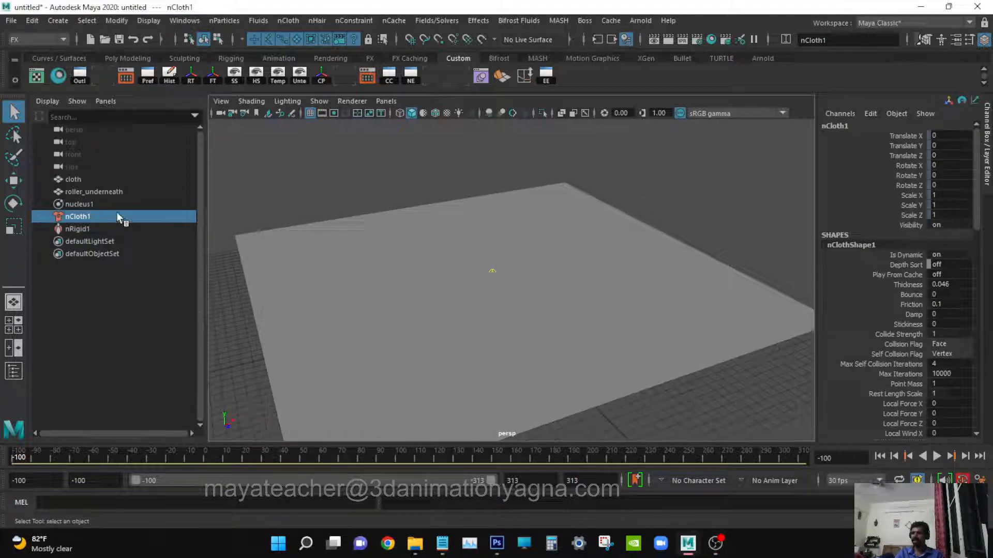
key("ctrl+a")
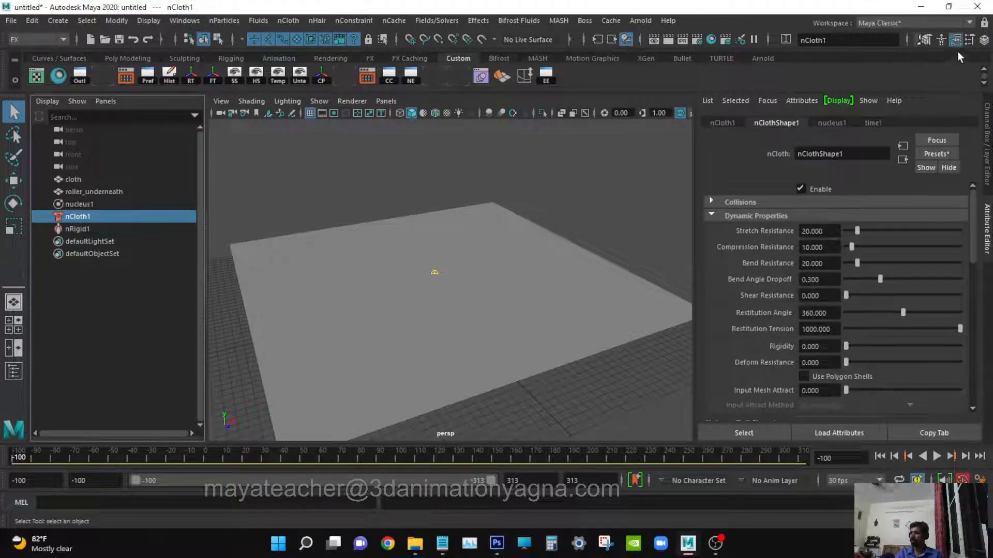
left_click(950, 39)
left_click_drag(512, 310, 521, 327, "alt")
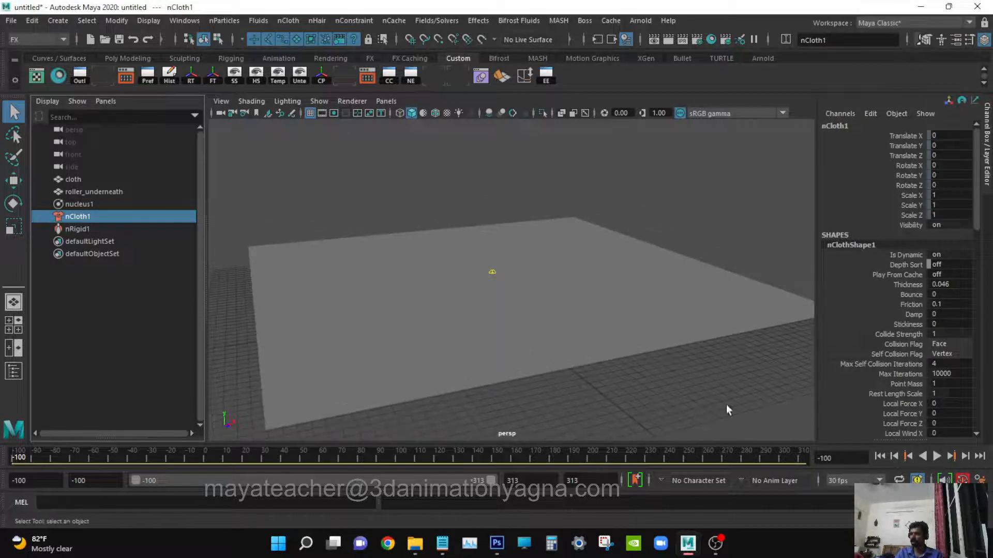
left_click(936, 457)
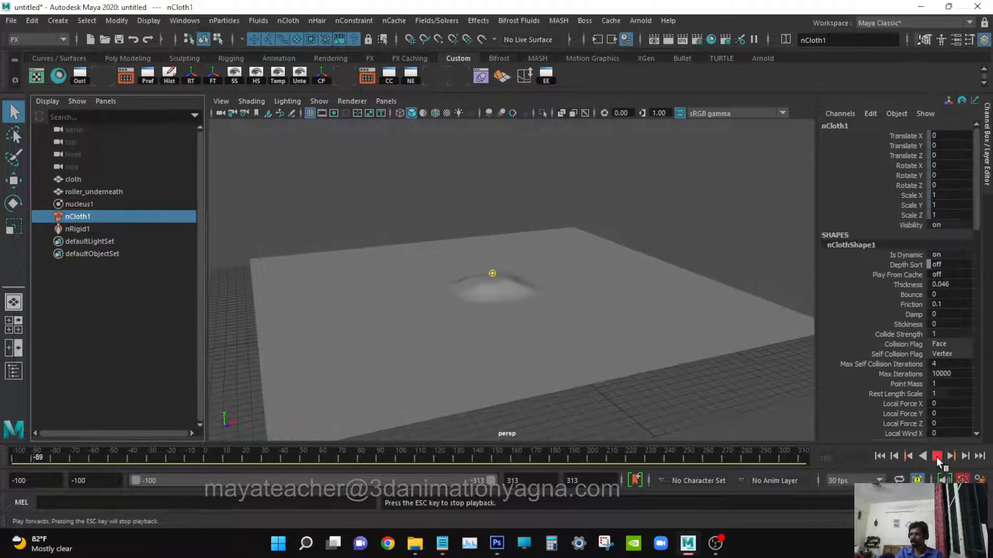
key("Escape")
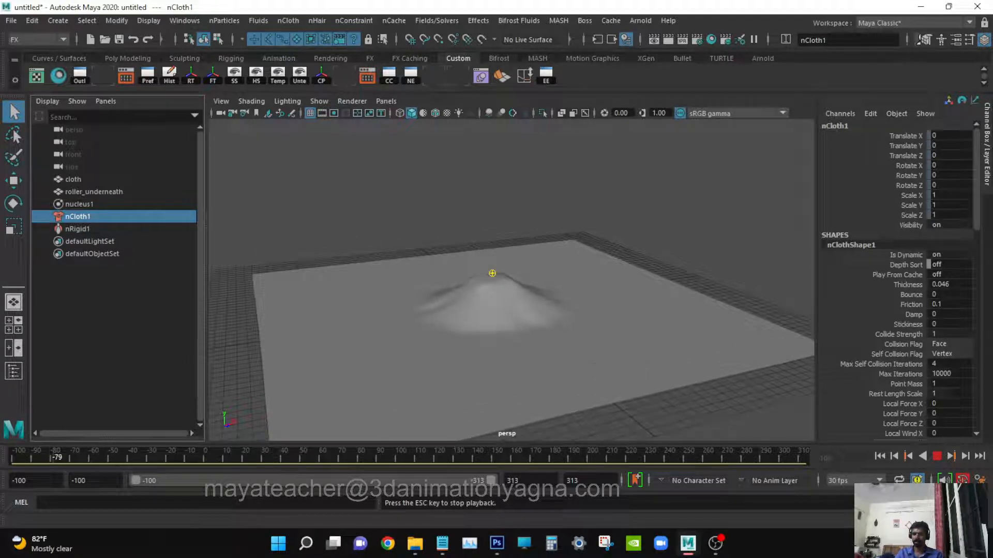
key("alt+shift+v")
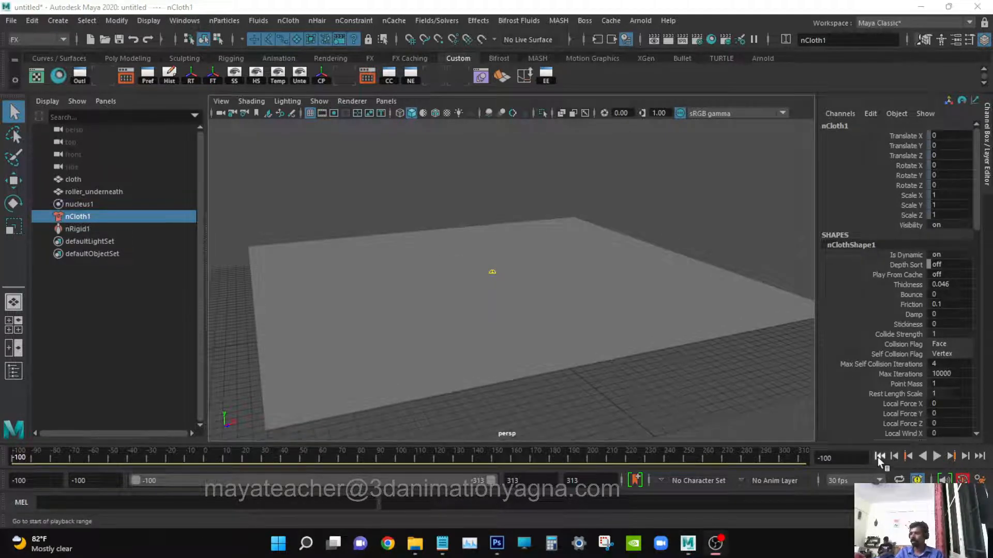
Step: Play the full cloth simulation from frame -100 to about frame 311 and rewind to the start frame
left_click(937, 457)
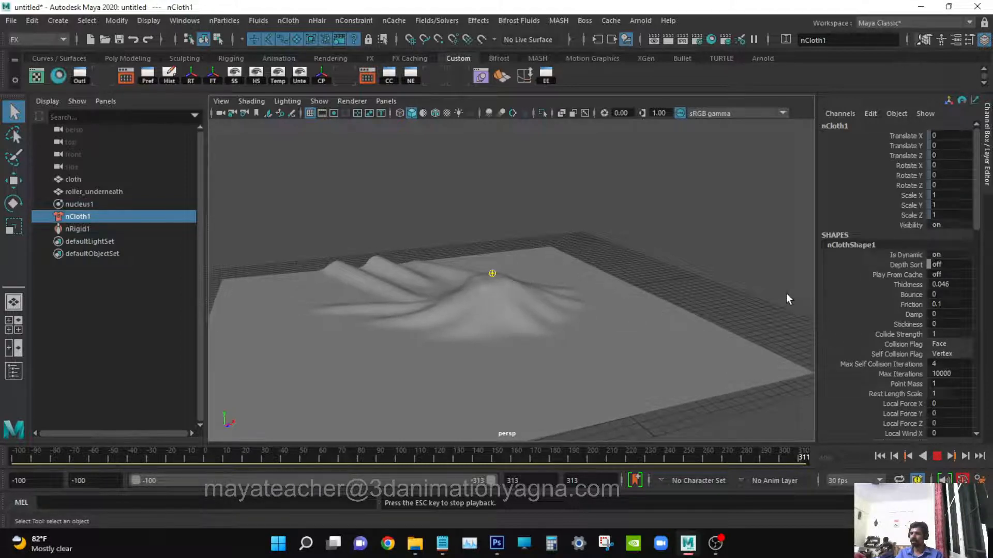
left_click(938, 455)
left_click(879, 456)
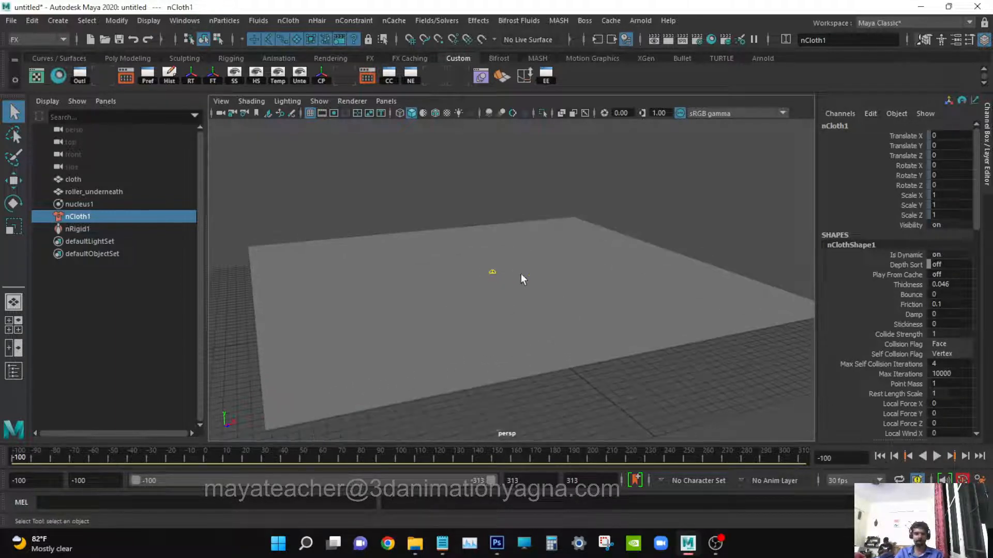
Step: Set the Restitution Tension of nCloth1 to 2000 in its dynamic properties
left_click(114, 219)
key("ctrl+a")
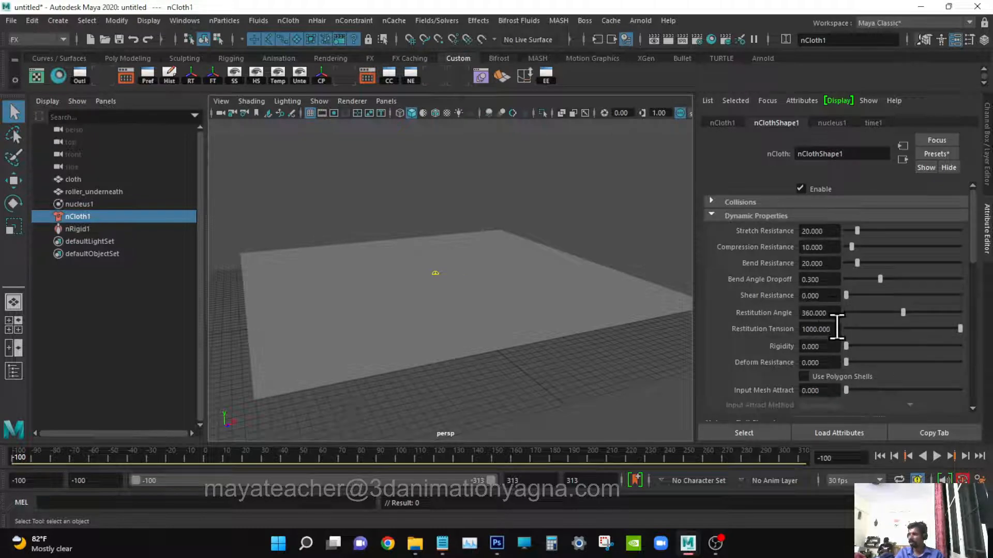
left_click_drag(834, 329, 797, 329)
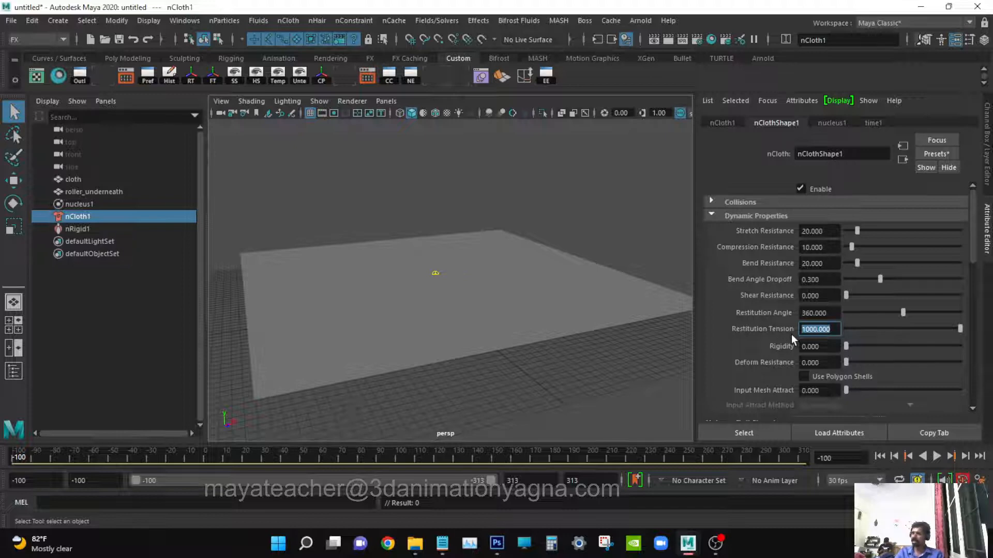
type("2000")
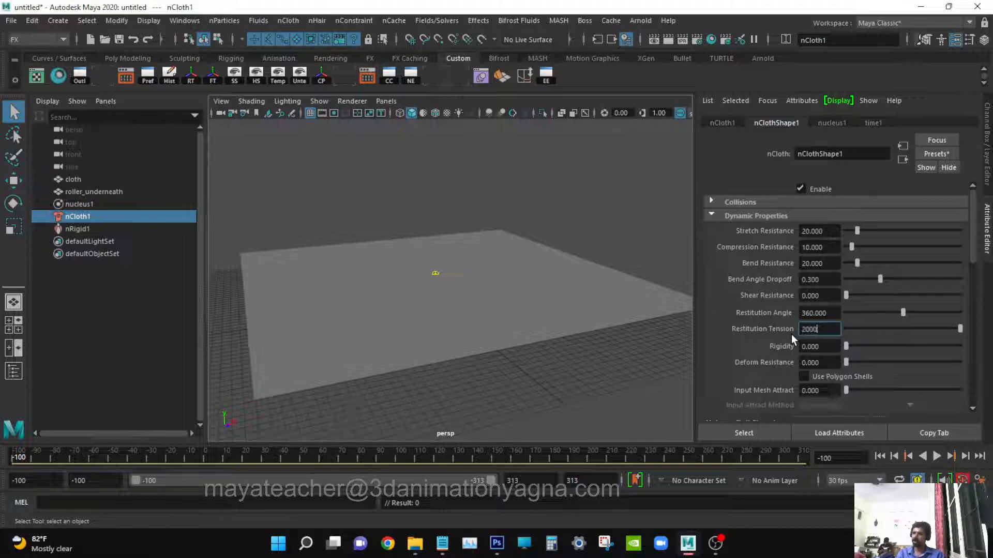
key("Return")
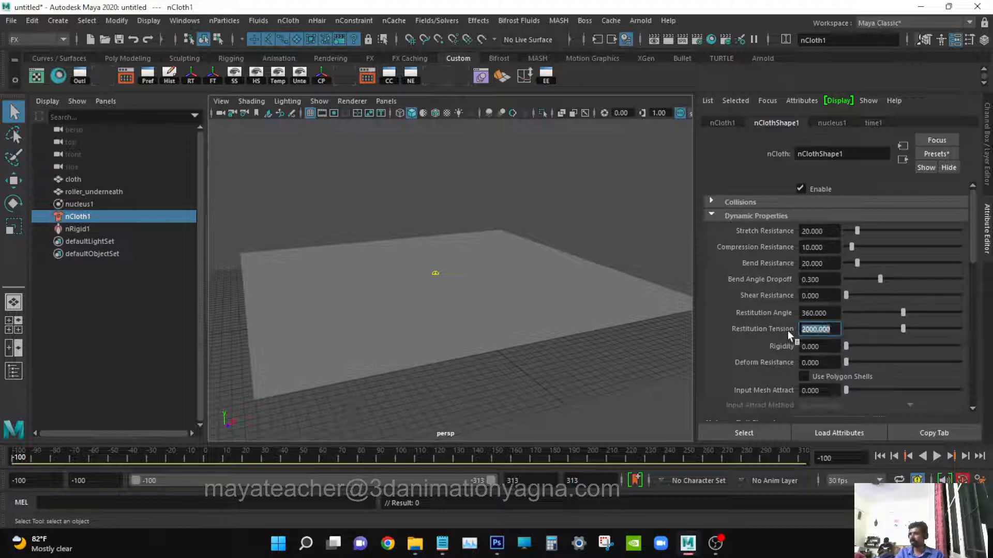
left_click(956, 40)
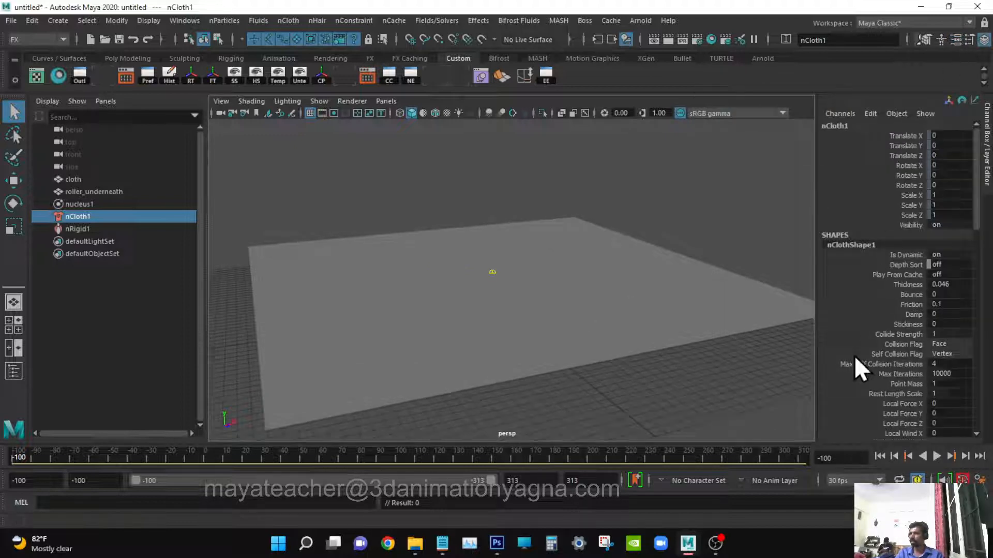
Step: Play the cloth simulation, replay it from the start frame, and stop it at frame -48
left_click_drag(673, 318, 660, 373, "alt")
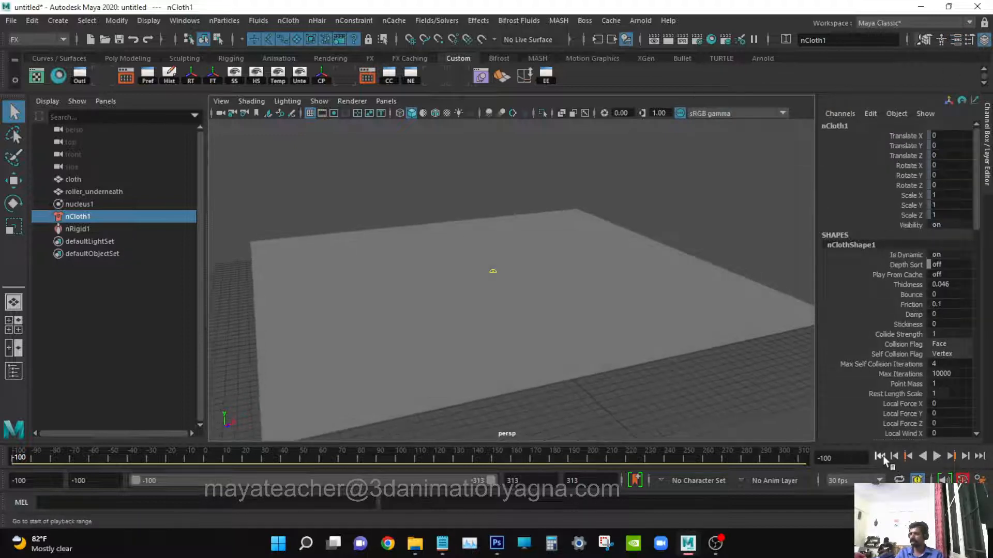
left_click(936, 453)
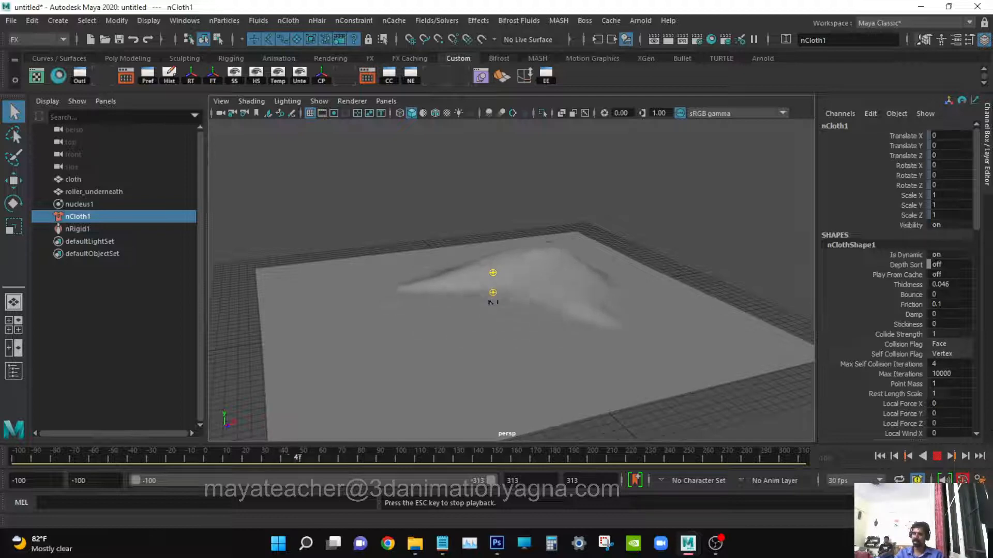
key("Escape")
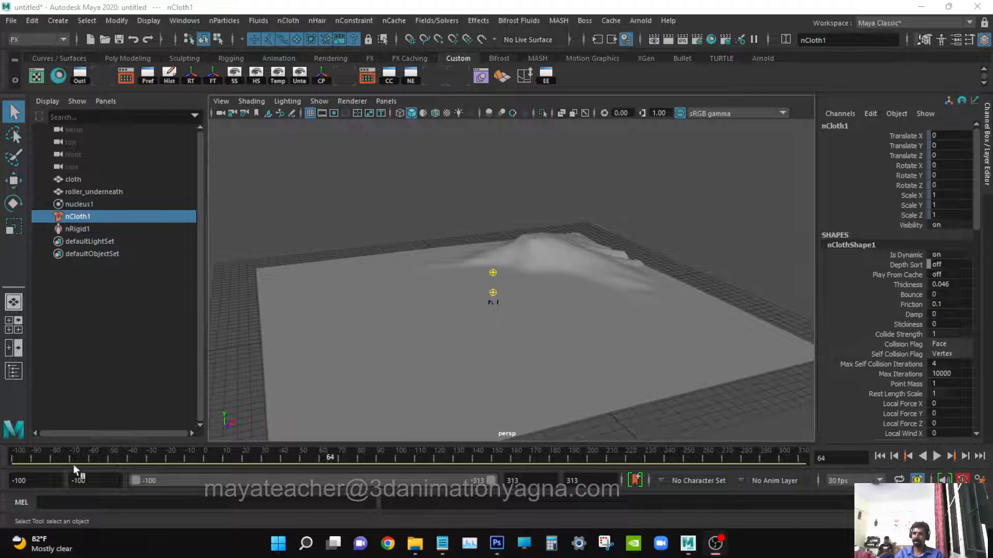
left_click(882, 456)
left_click(936, 456)
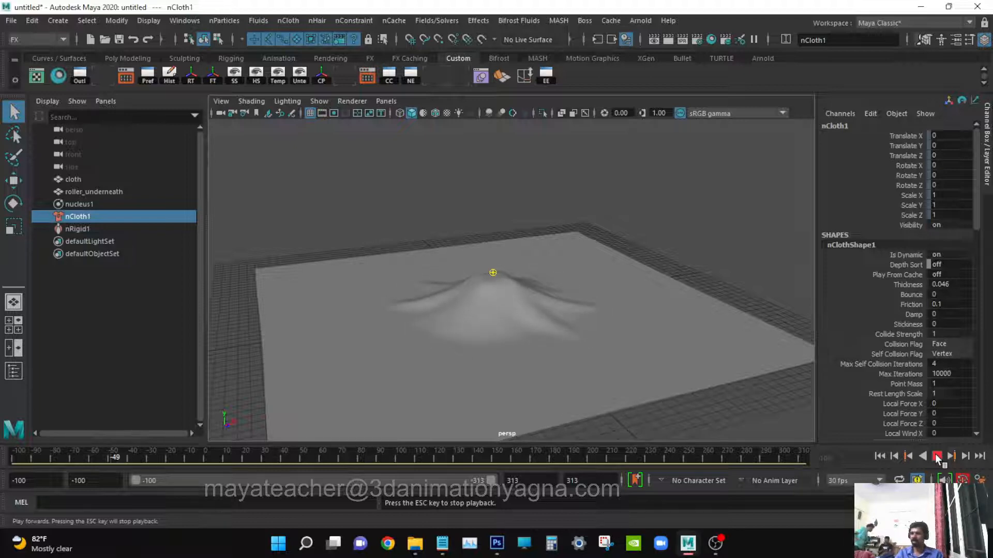
left_click(937, 456)
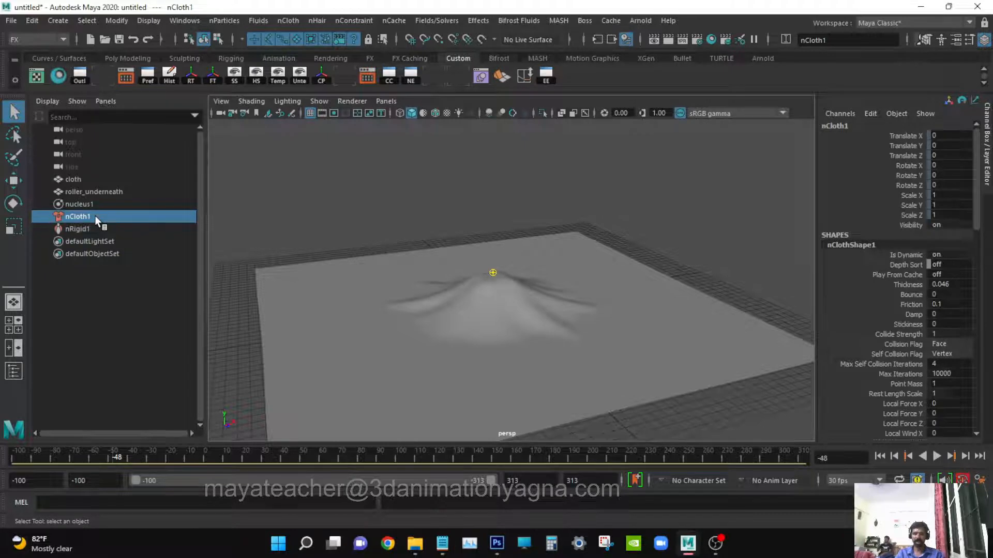
Step: Set the Cacheable Attributes of nClothShape1 to Position And Velocity in its caching settings
key("ctrl+a")
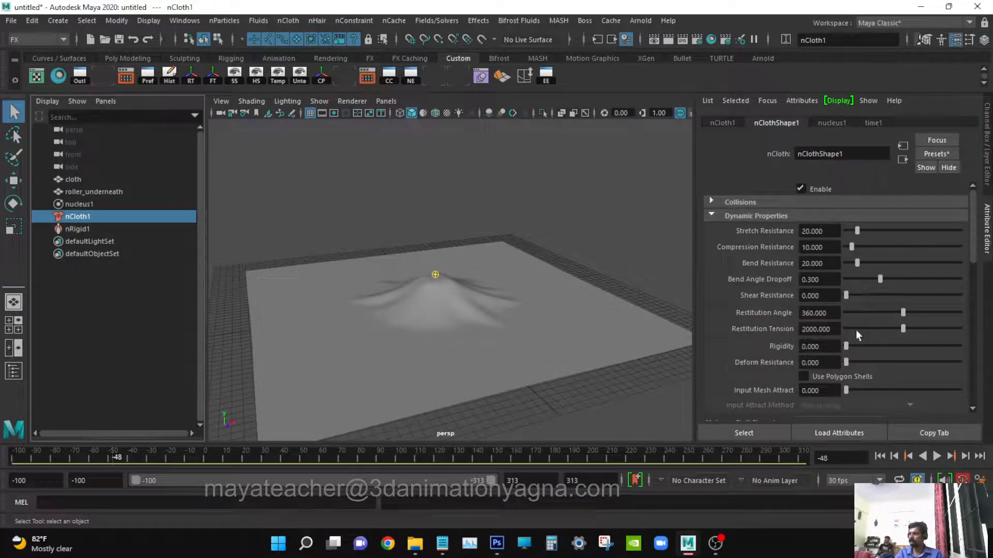
scroll(855, 330, "down", 3)
scroll(856, 330, "down", 3)
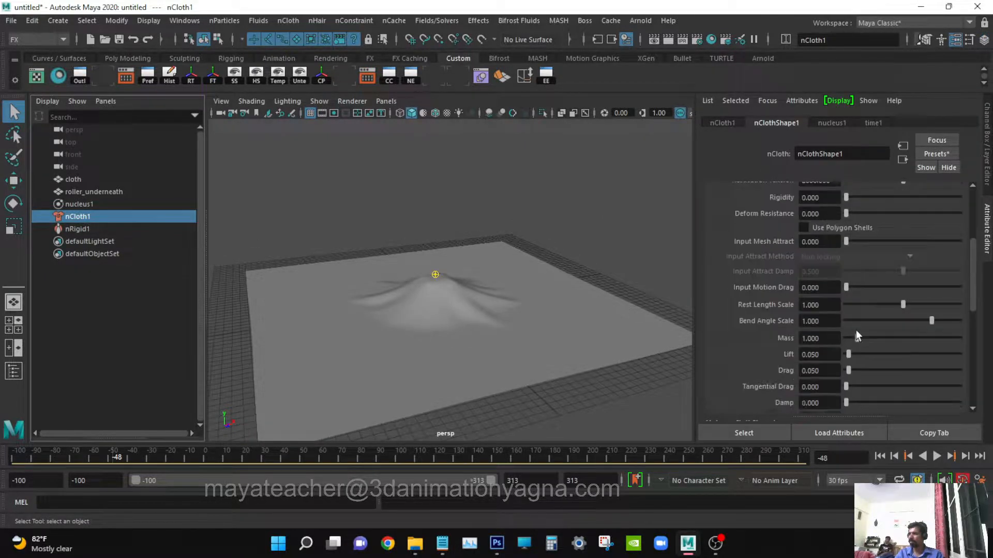
scroll(855, 330, "down", 1)
scroll(856, 332, "down", 3)
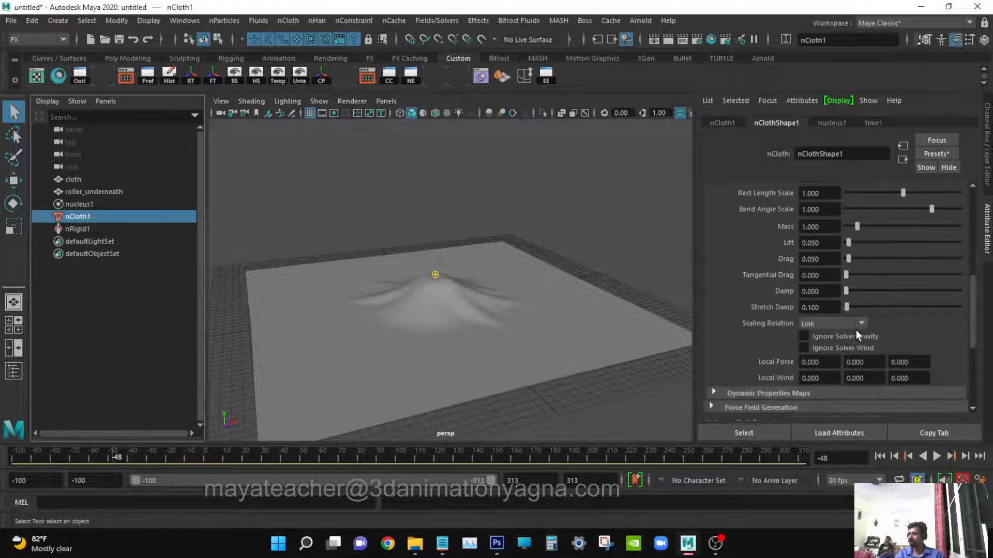
scroll(871, 320, "down", 3)
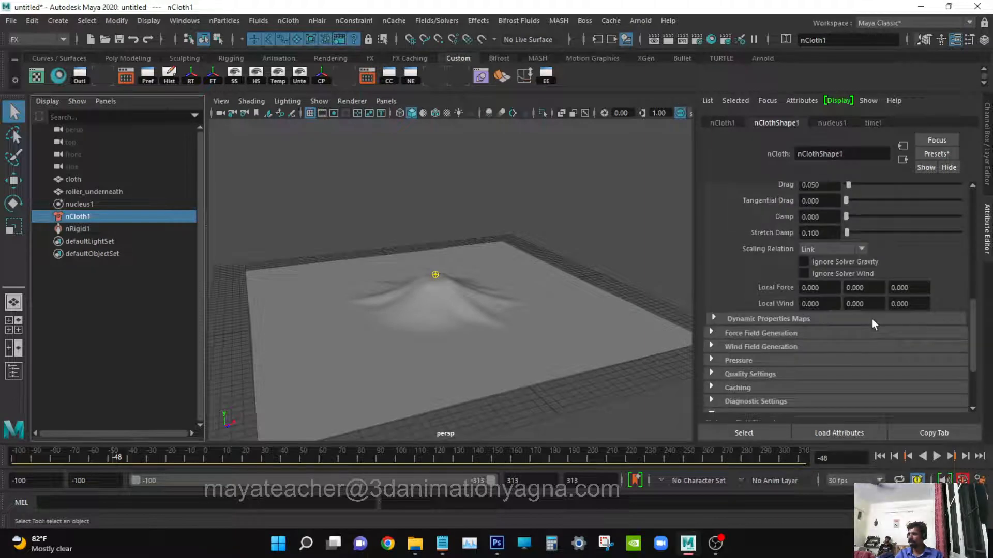
scroll(871, 321, "down", 3)
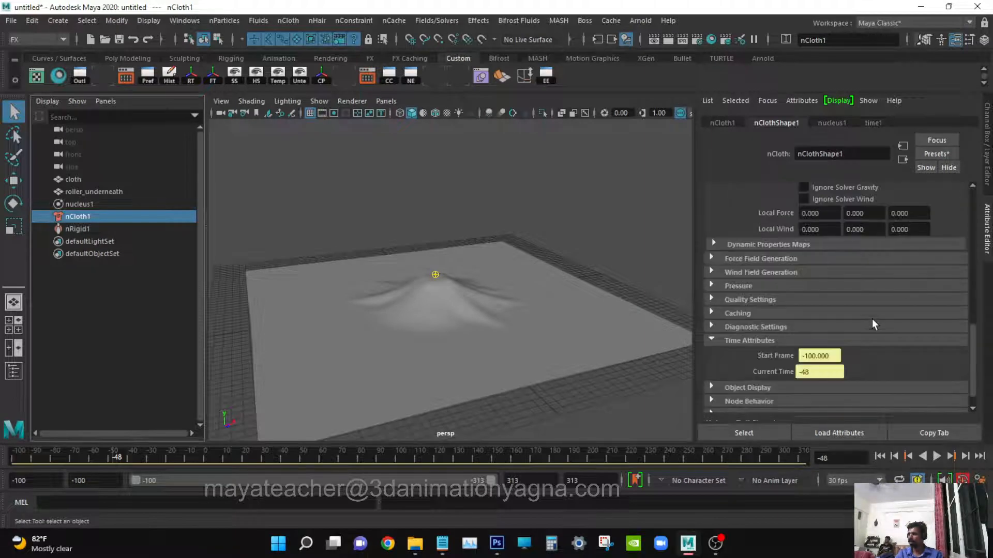
left_click(801, 316)
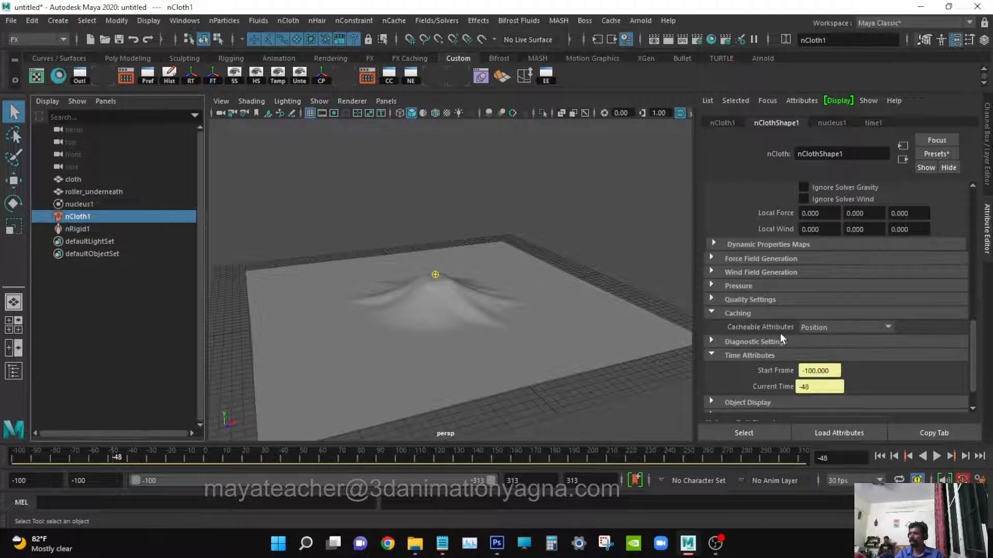
left_click(818, 327)
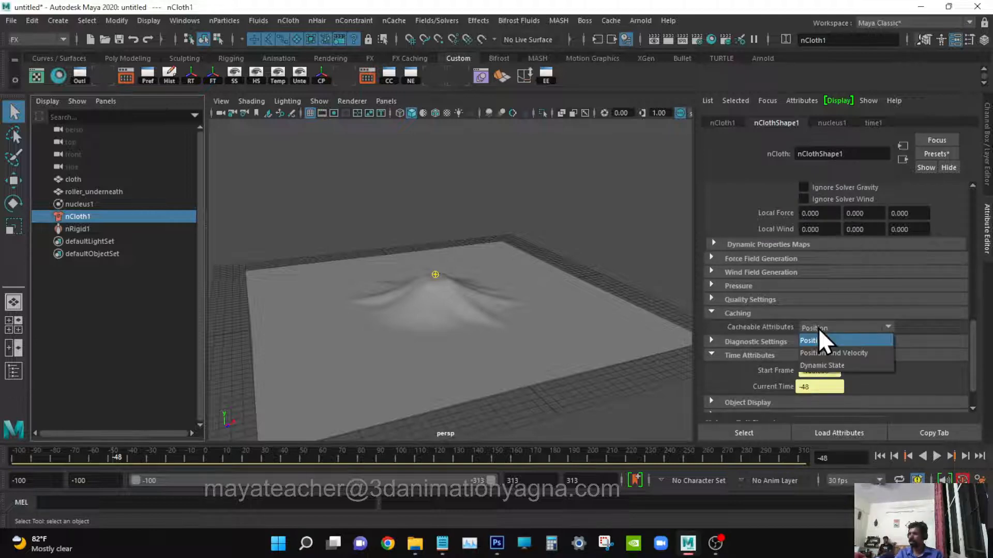
left_click(843, 354)
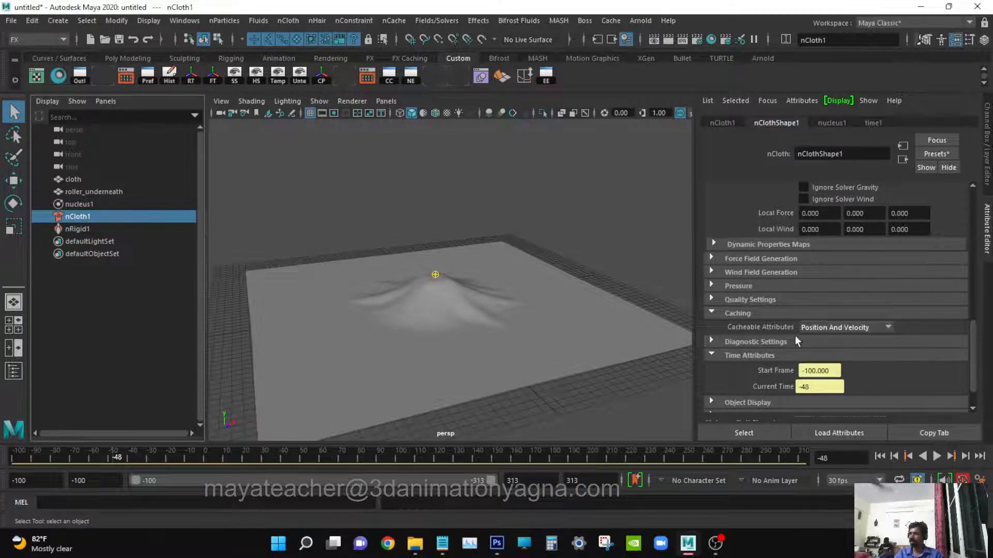
Step: Expand the quality settings of nClothShape1 and inspect Max Iterations and Max Self Collide Iterations
scroll(836, 319, "down", 2)
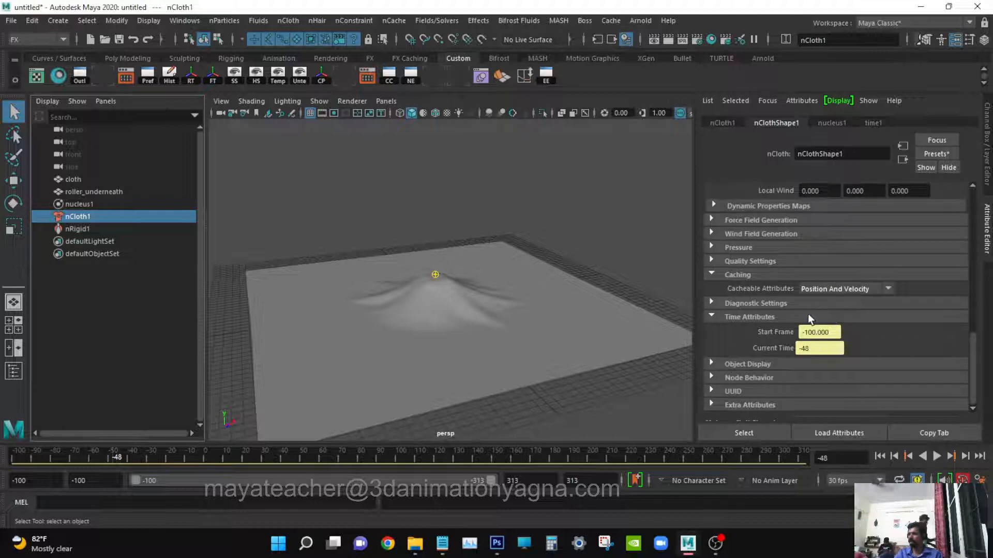
scroll(809, 315, "up", 2)
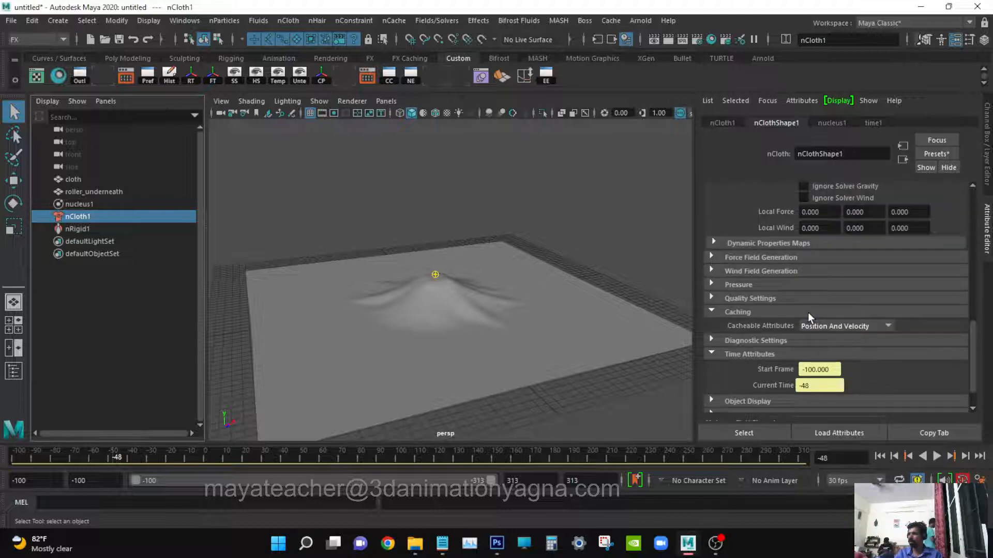
left_click(780, 296)
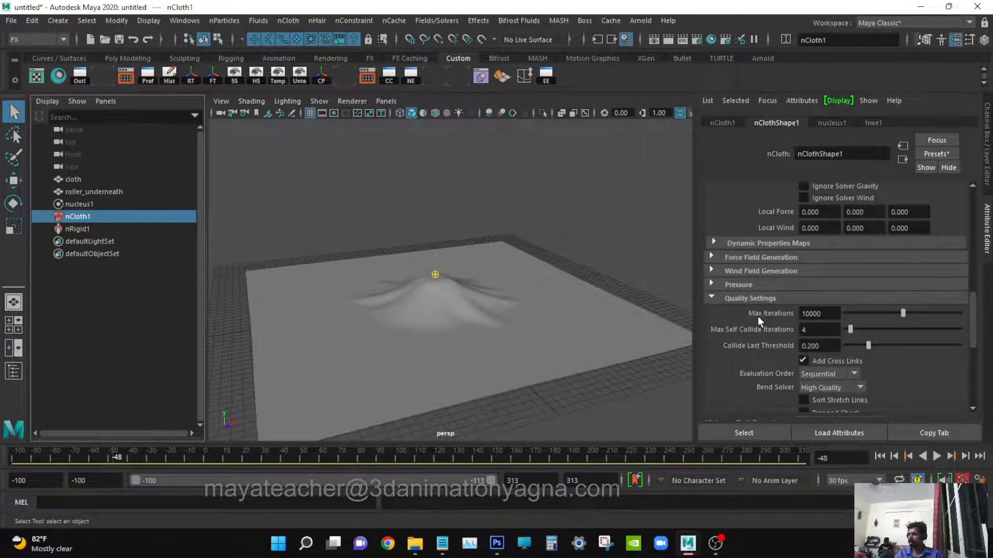
left_click(819, 314)
key("BackSpace")
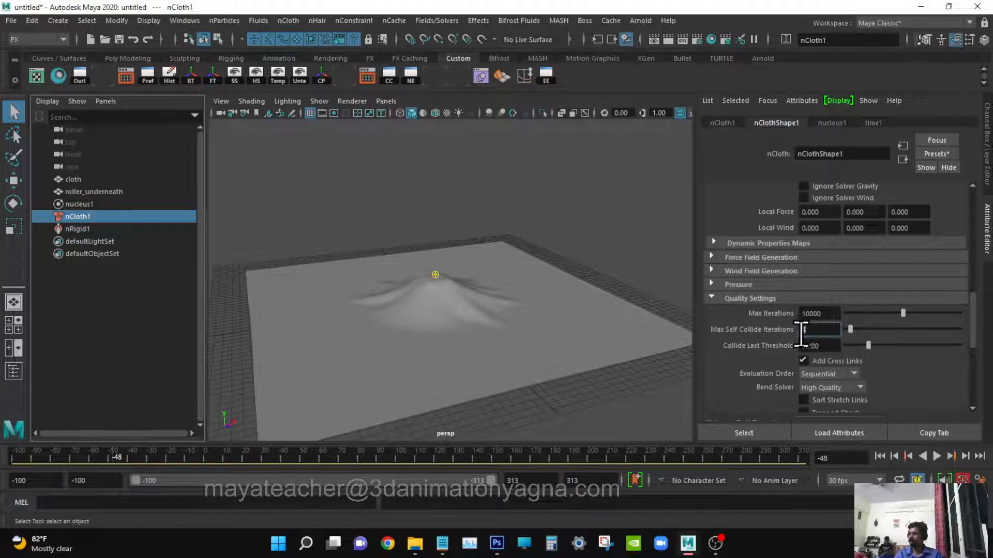
double_click(821, 331)
Step: Play the simulation close up and scrub back to frames 27 and 5 to examine the cloth's collision with the box
left_click_drag(498, 329, 503, 346, "alt")
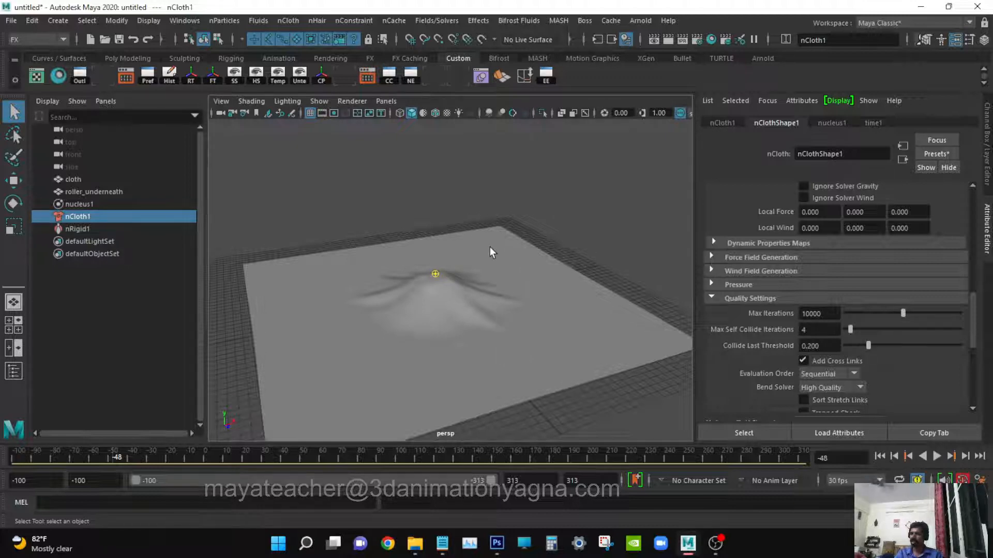
left_click_drag(462, 352, 496, 361, "alt")
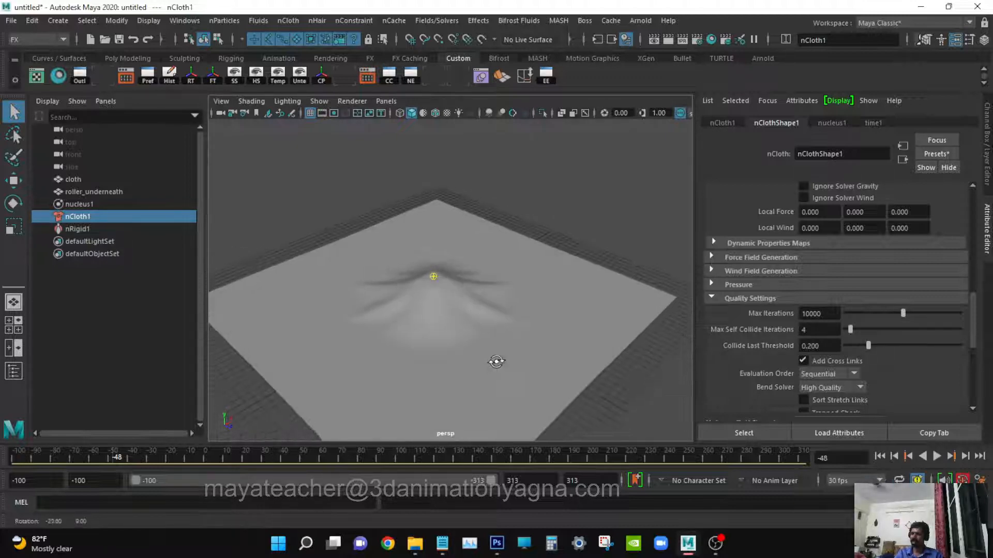
scroll(497, 347, "up", 5)
middle_click_drag(497, 347, 591, 368, "alt")
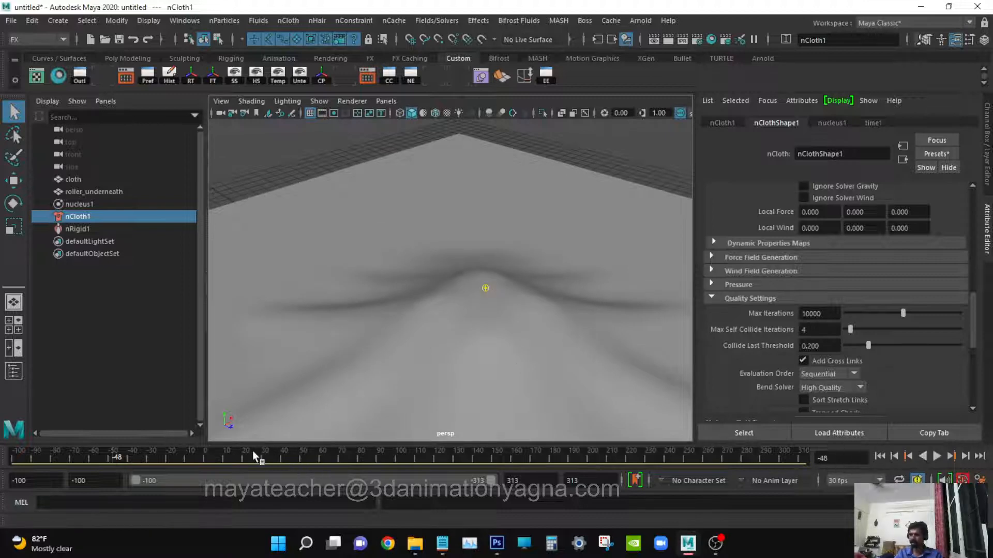
key("alt+v")
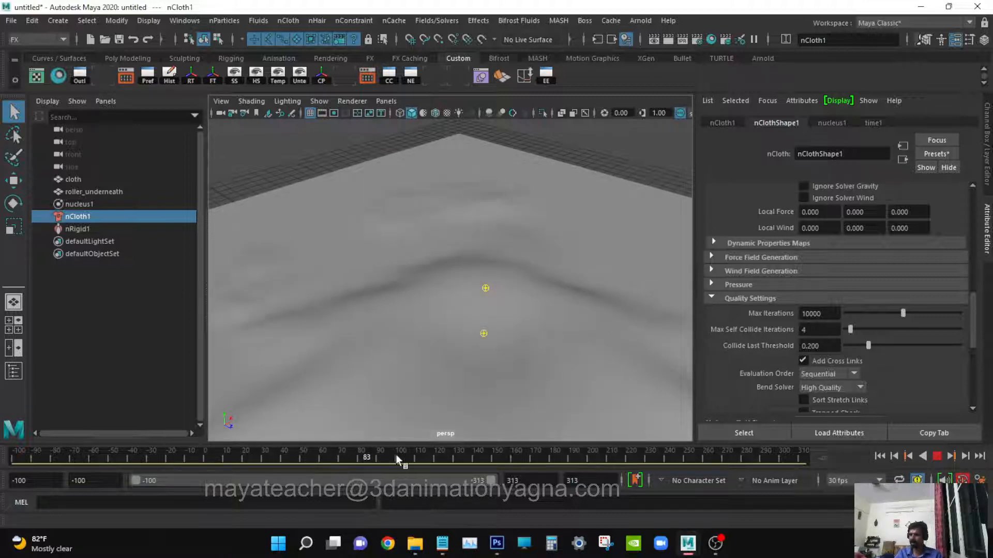
left_click_drag(415, 458, 257, 457)
left_click_drag(486, 381, 454, 370, "alt")
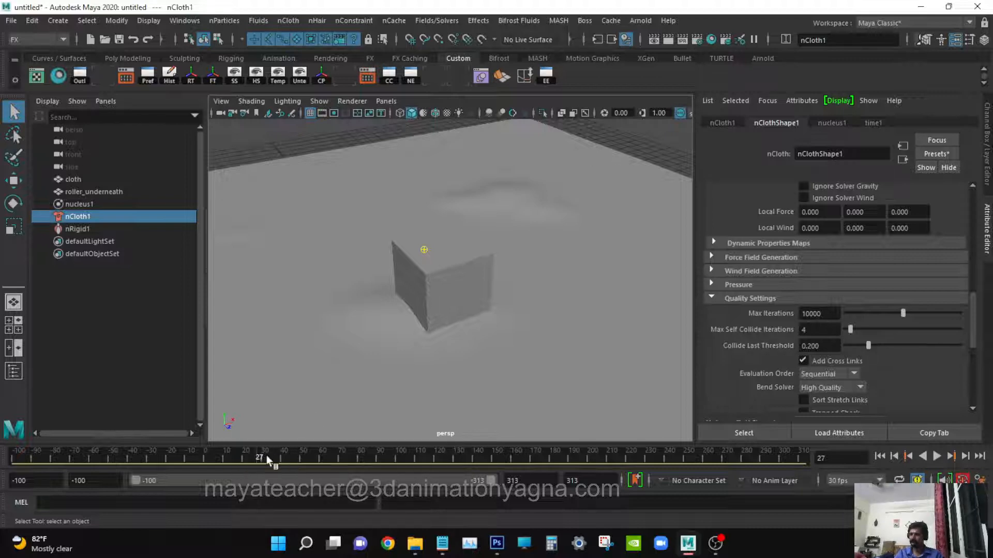
left_click_drag(257, 457, 212, 457)
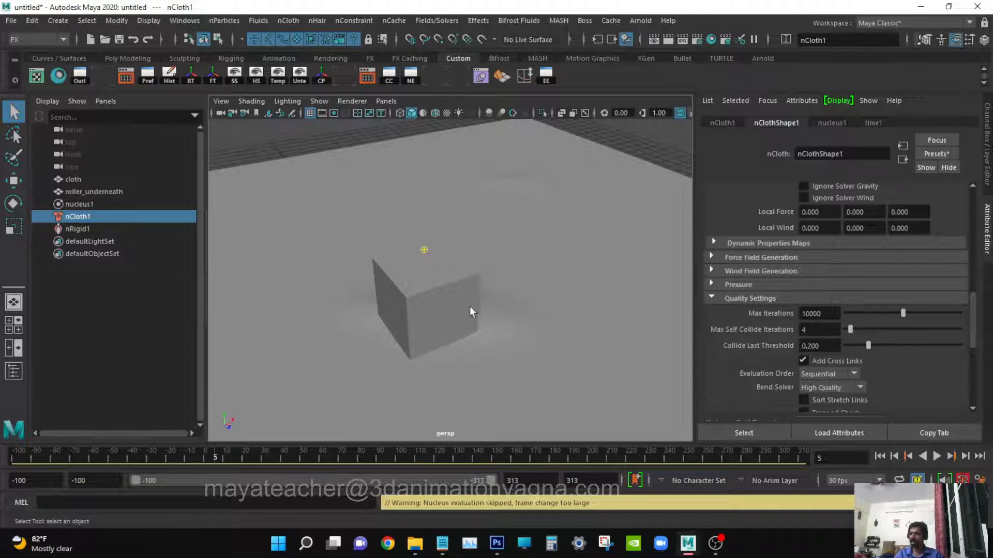
left_click_drag(514, 351, 489, 370, "alt")
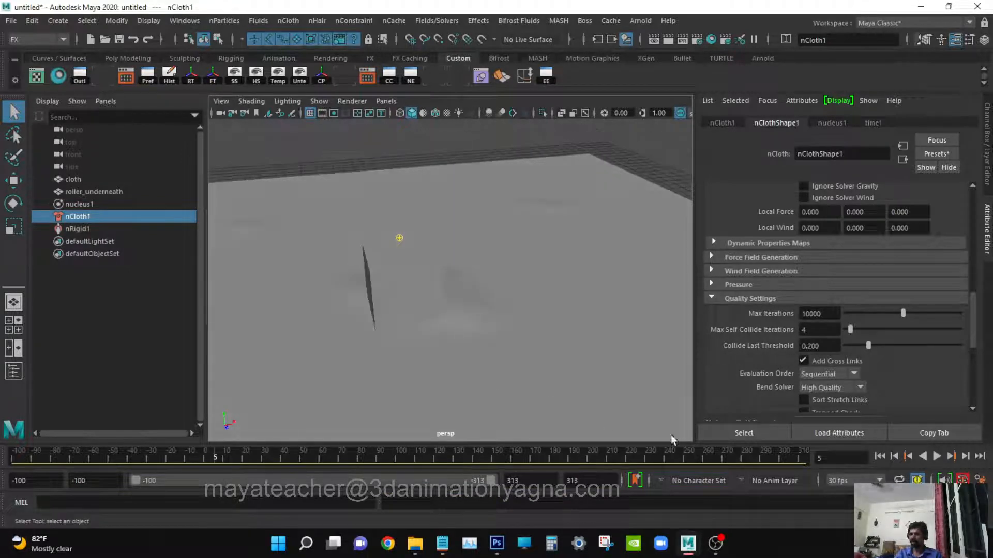
Step: Replay the cloth simulation from frame -100 and stop it at frame -29
left_click(878, 457)
left_click(936, 457)
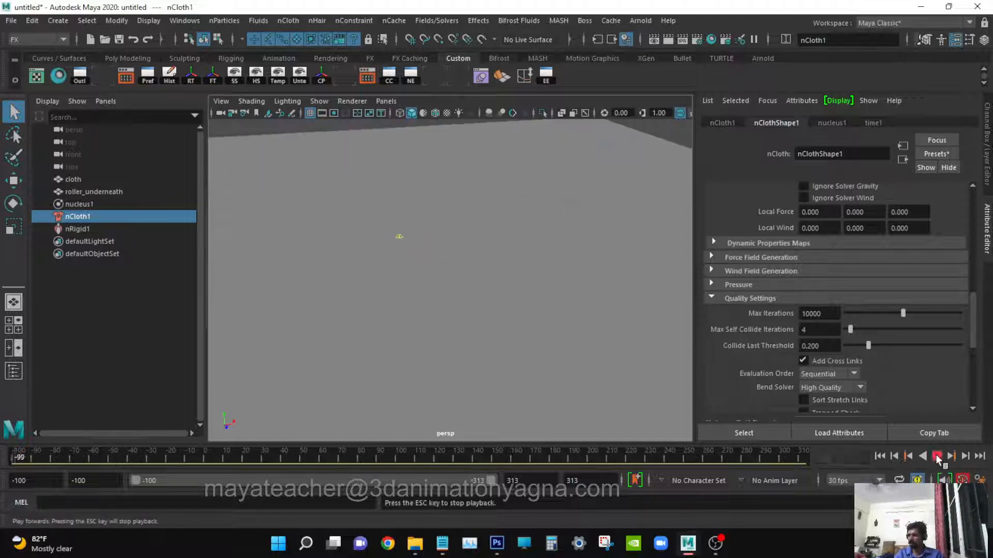
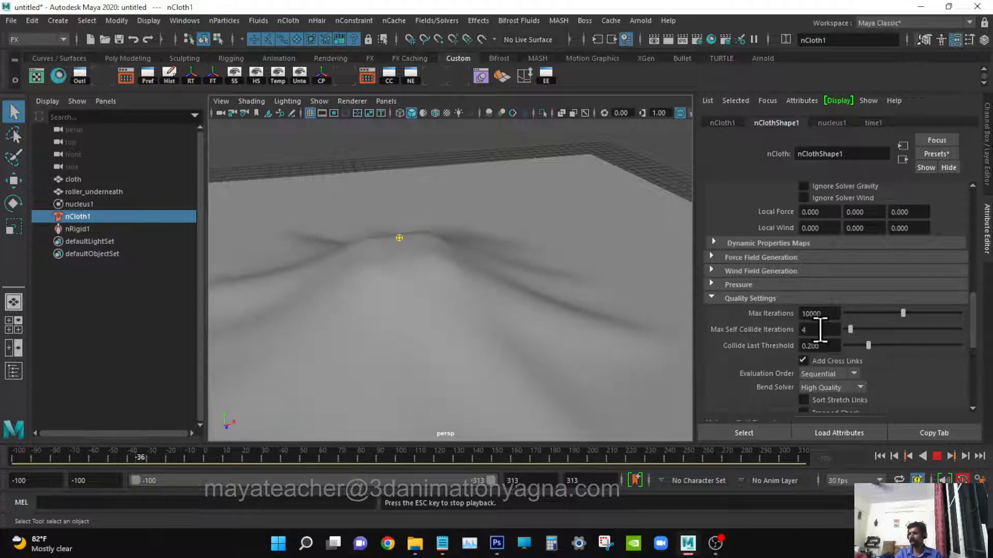
left_click(939, 454)
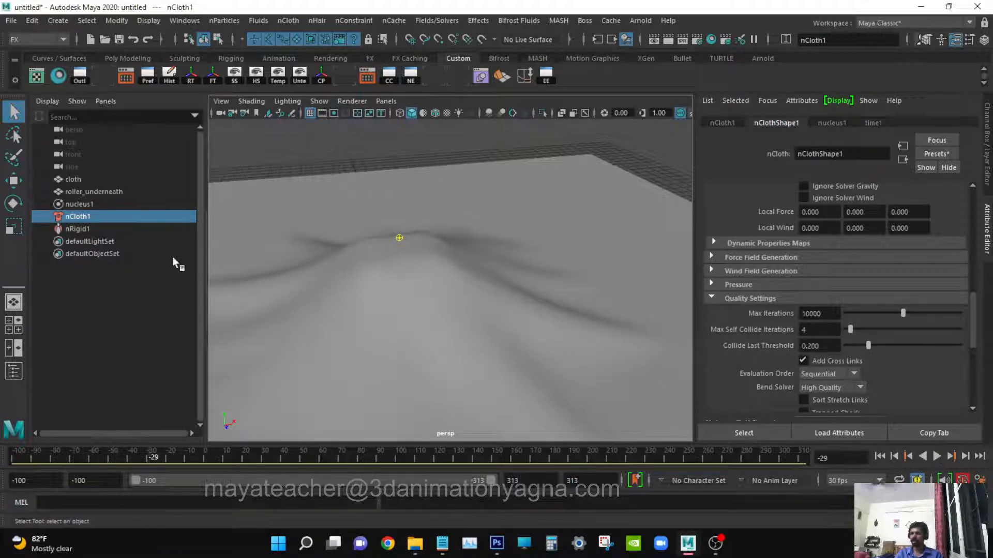
Step: Set the Substeps of nucleus1 to 5 in its solver attributes
left_click(89, 229)
left_click(83, 204)
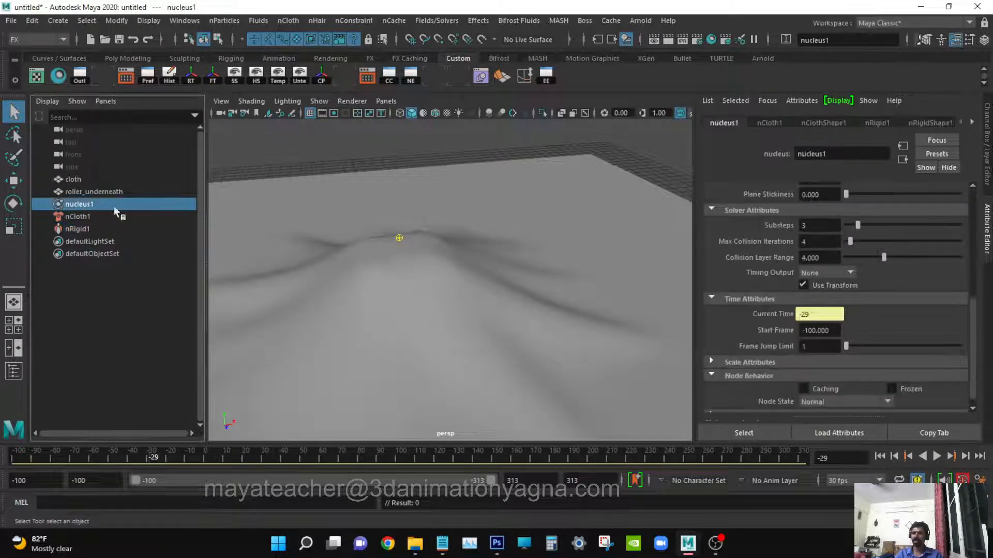
scroll(811, 341, "down", 1)
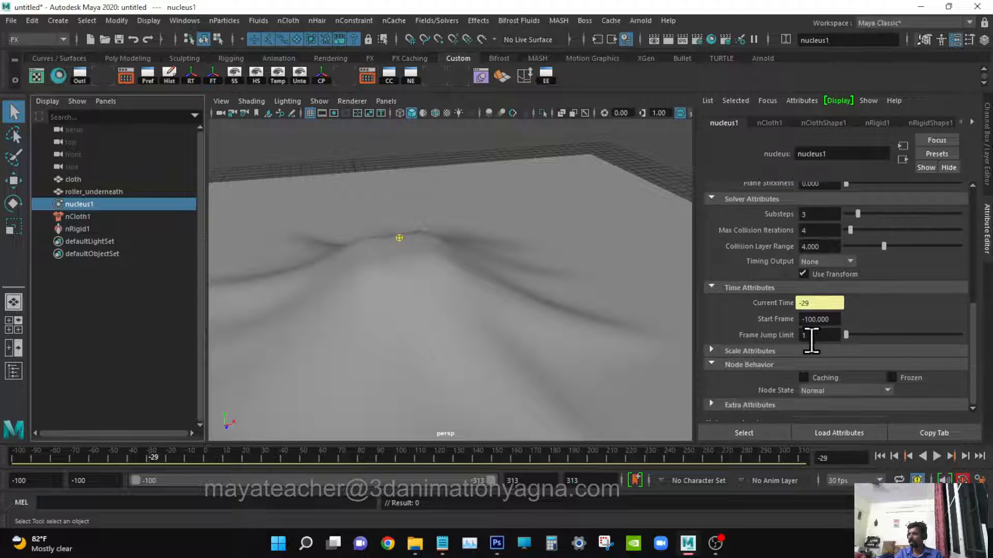
scroll(787, 307, "up", 3)
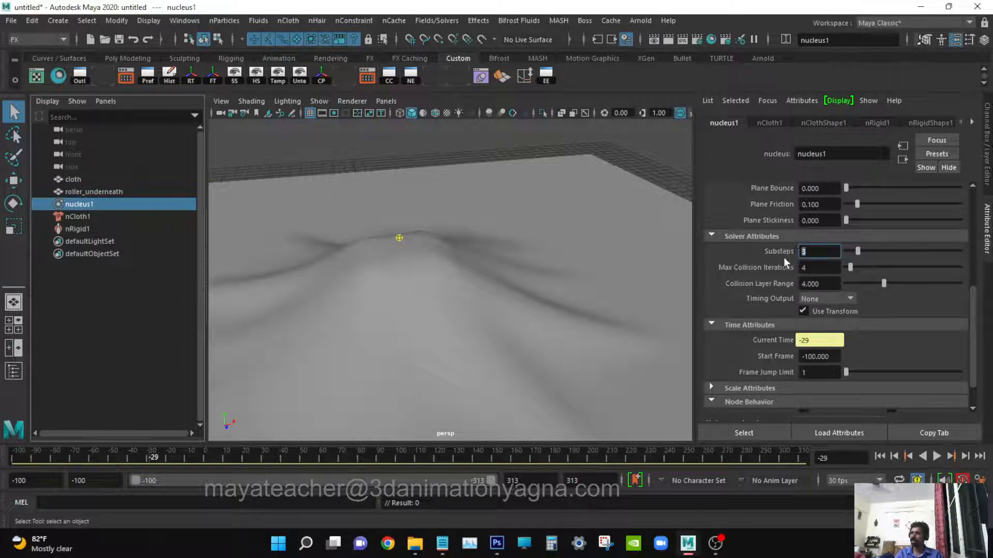
double_click(807, 251)
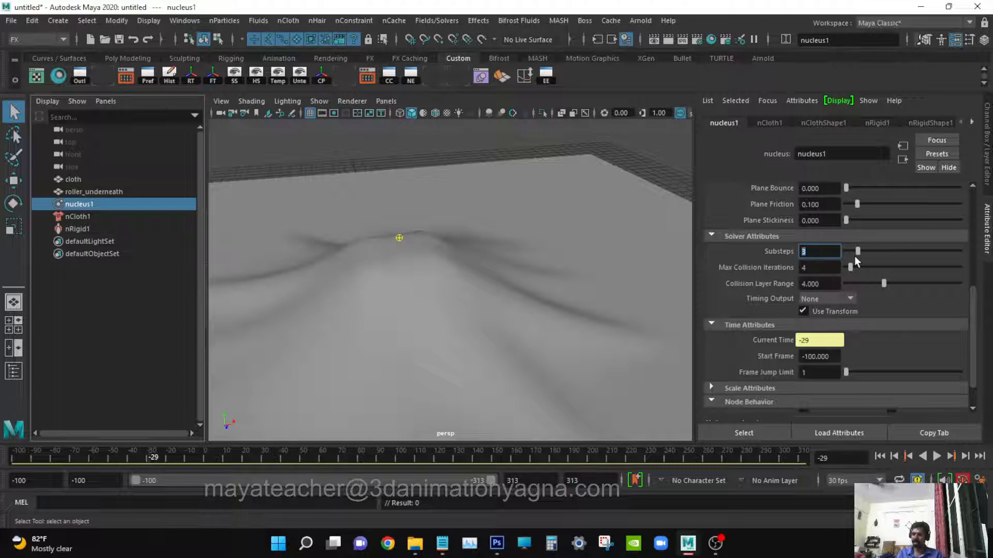
type("5")
key("Return")
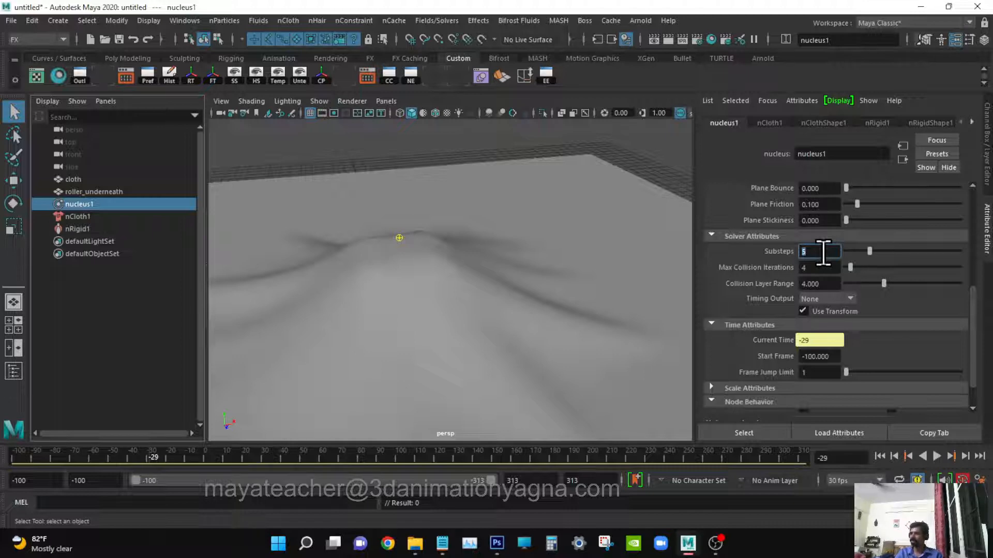
Step: Play the cloth simulation from frame -100, stop it at frame 270 and return to the start frame
left_click(879, 456)
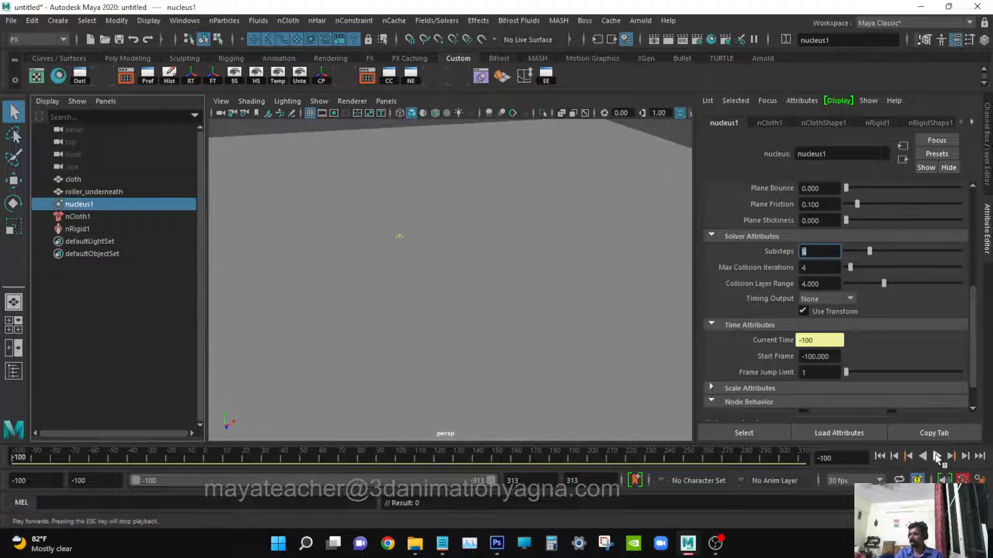
left_click(936, 456)
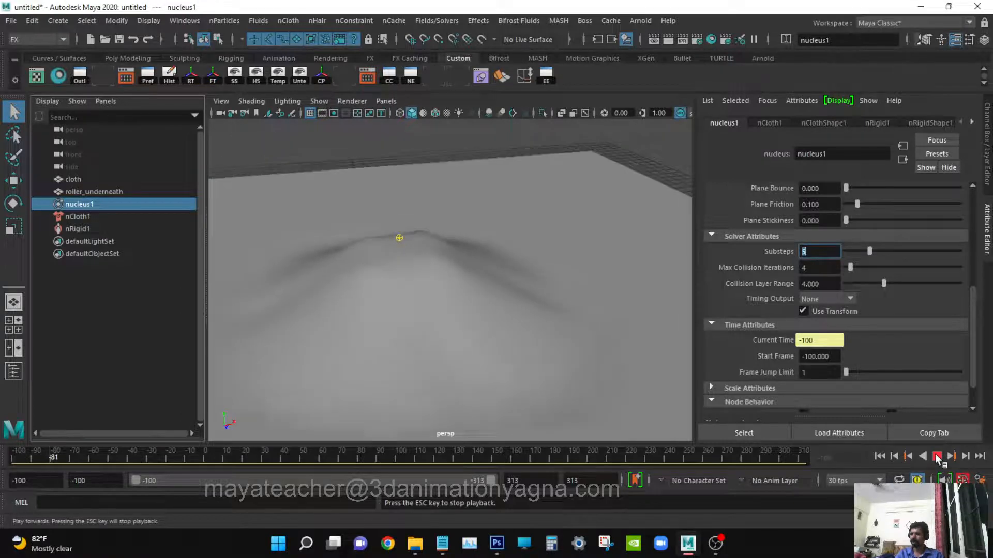
scroll(500, 343, "down", 3)
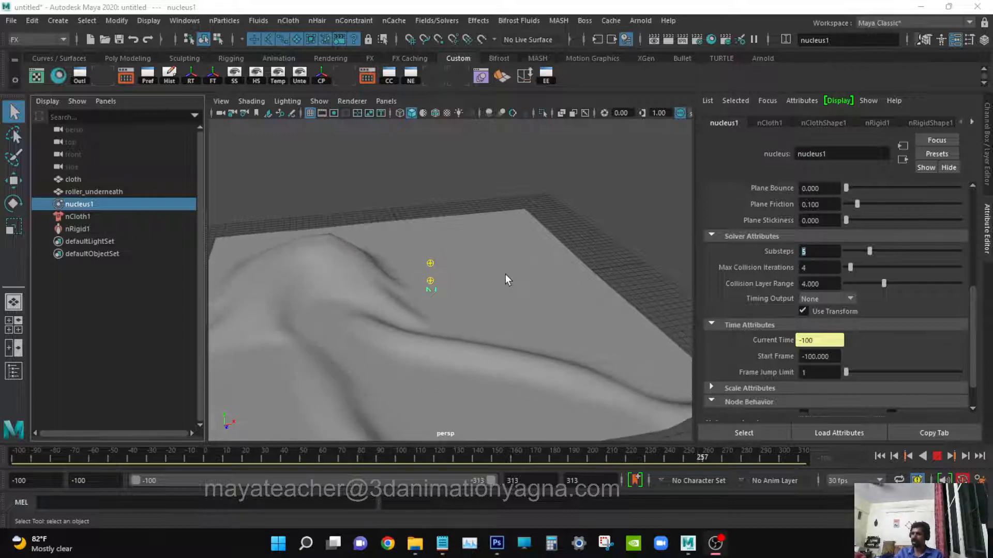
left_click(936, 456)
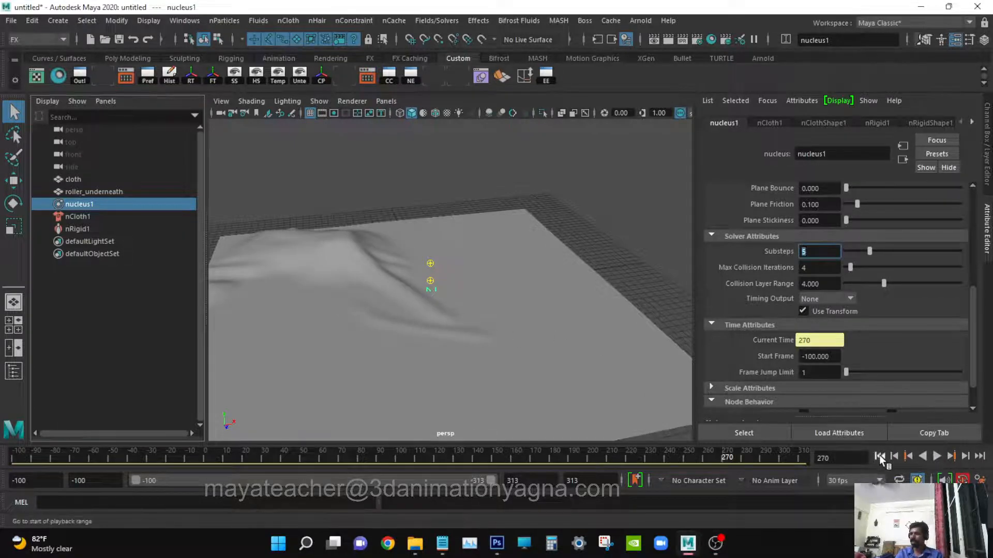
left_click(879, 456)
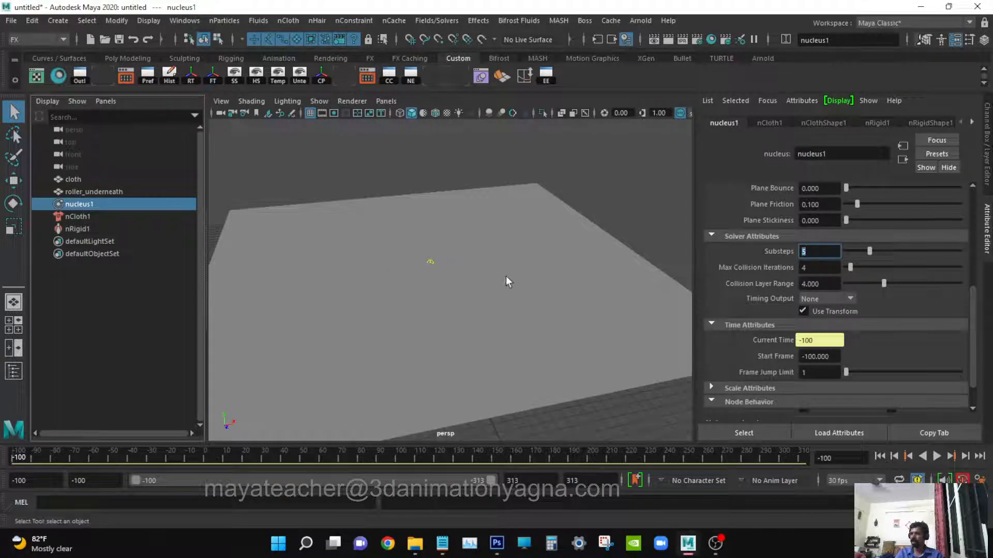
Step: Assign a new Arnold aiStandardSurface material to the cloth and darken its base color slightly
left_click_drag(583, 281, 551, 313, "alt")
left_click(955, 40)
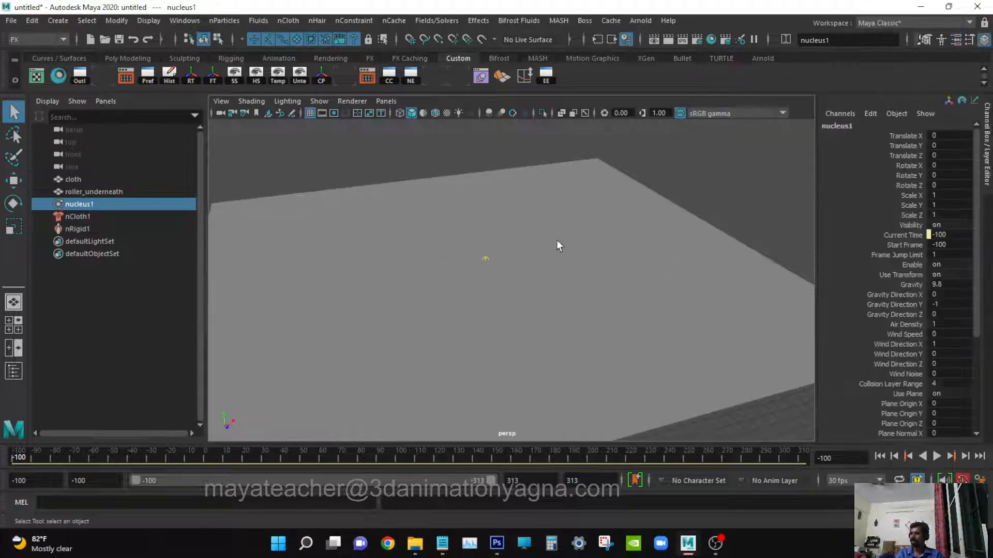
left_click_drag(503, 247, 549, 201, "alt")
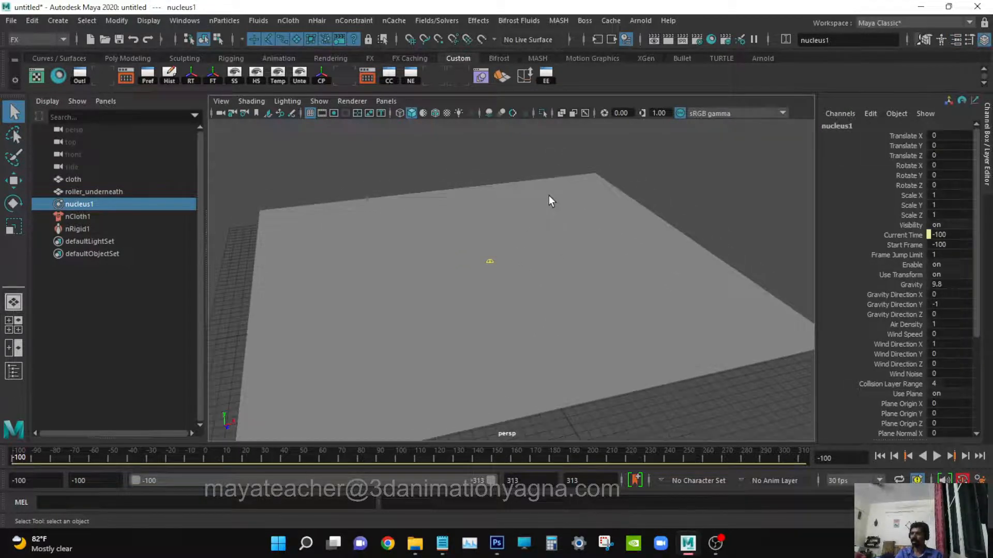
left_click(548, 195)
left_click(636, 169)
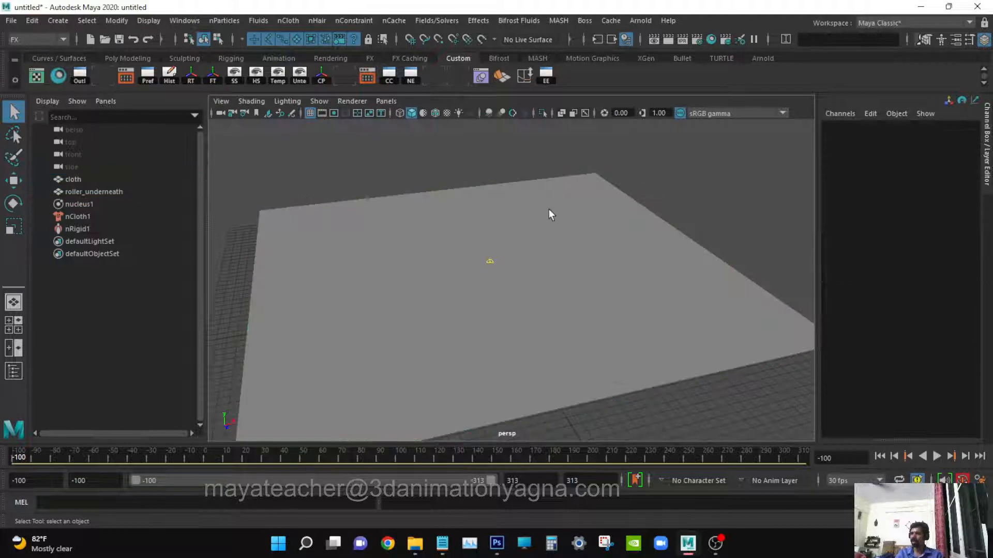
right_click(556, 203)
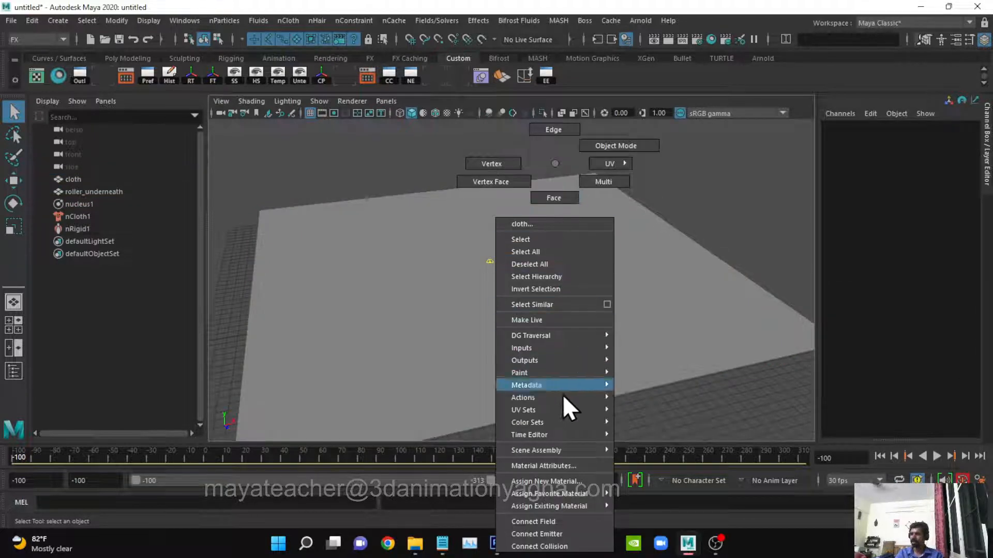
left_click(575, 481)
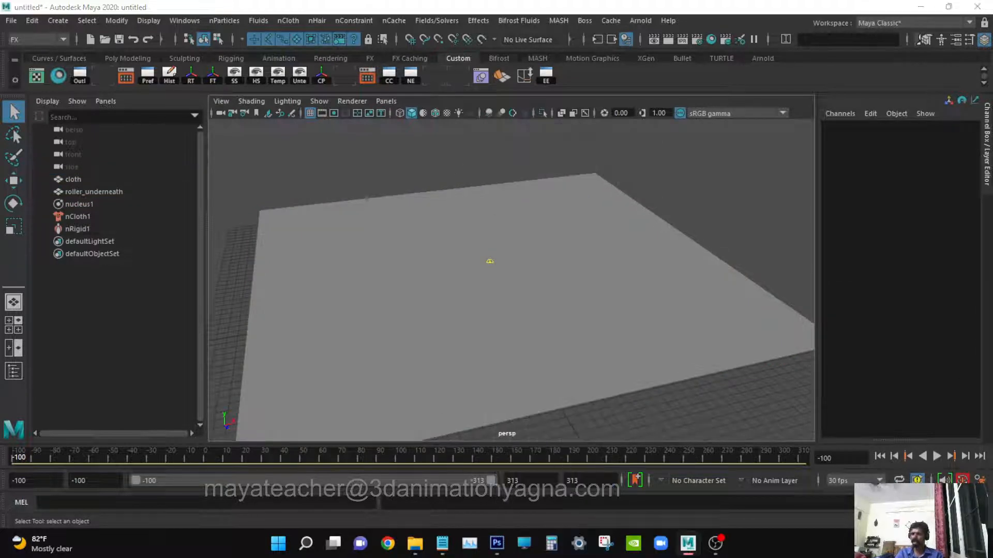
left_click_drag(166, 151, 463, 64)
scroll(547, 201, "down", 1)
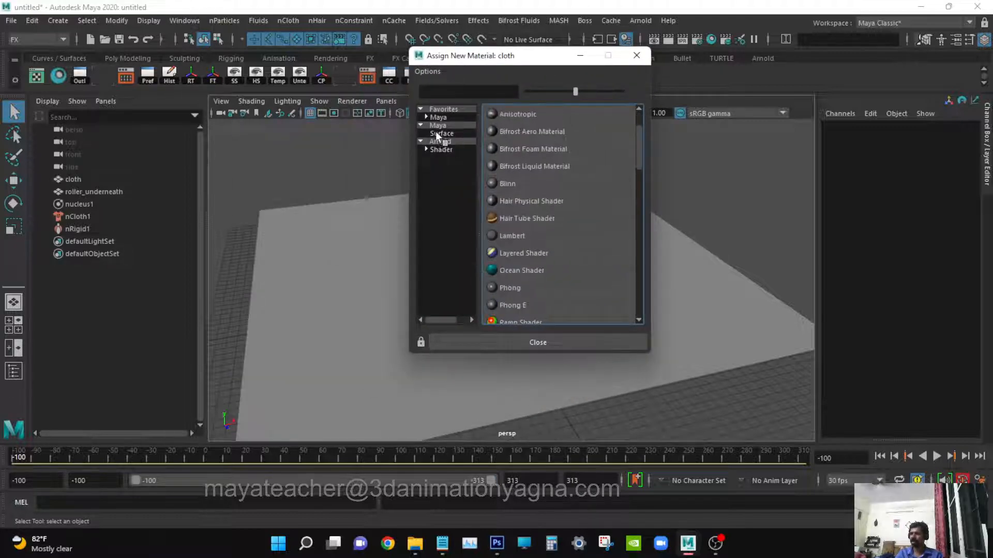
left_click(440, 142)
scroll(594, 228, "down", 2)
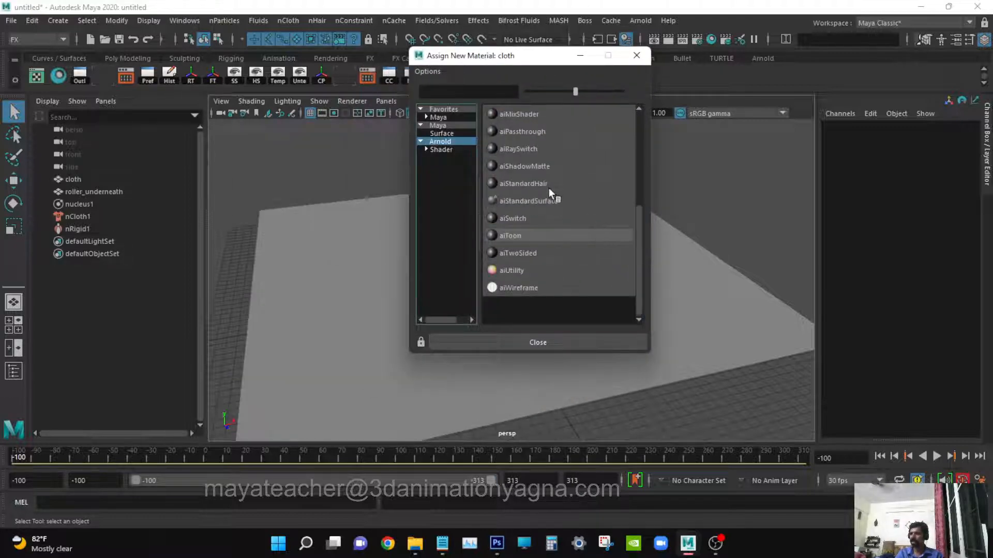
left_click(544, 201)
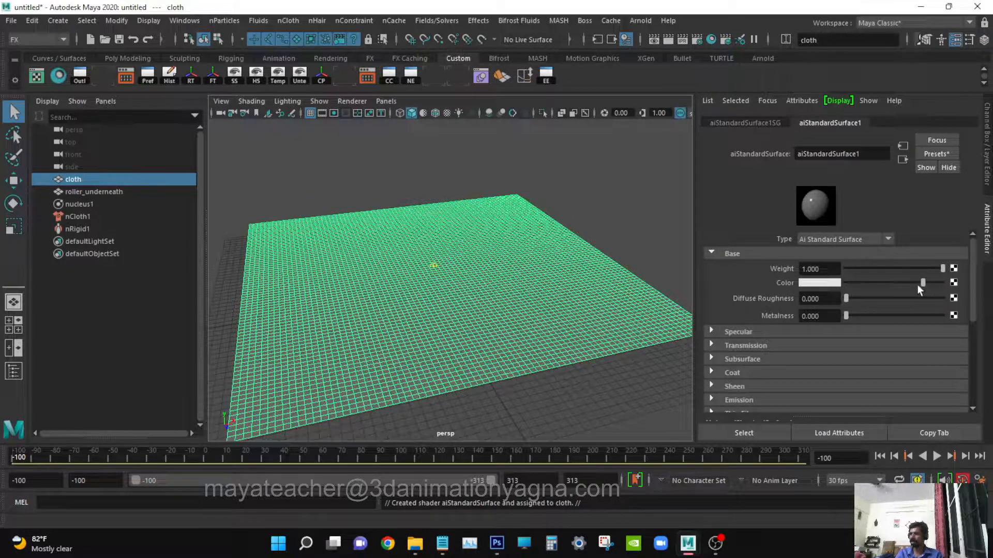
mouse_move(913, 284)
left_mouse_down()
mouse_move(855, 285)
mouse_move(913, 286)
left_mouse_up()
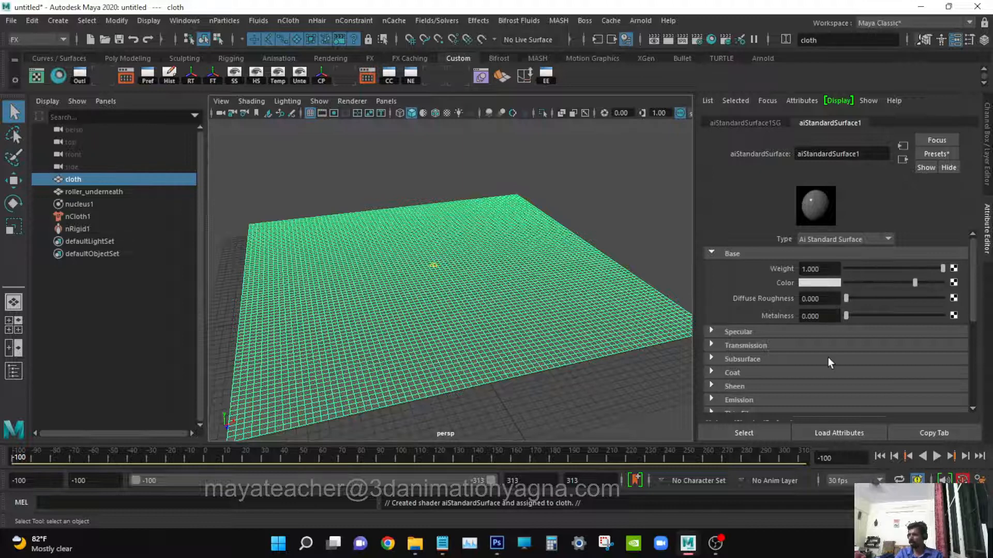
Step: Connect a File texture to the cloth material's Bump Mapping and set the Bump Depth to 0.1
scroll(828, 357, "down", 2)
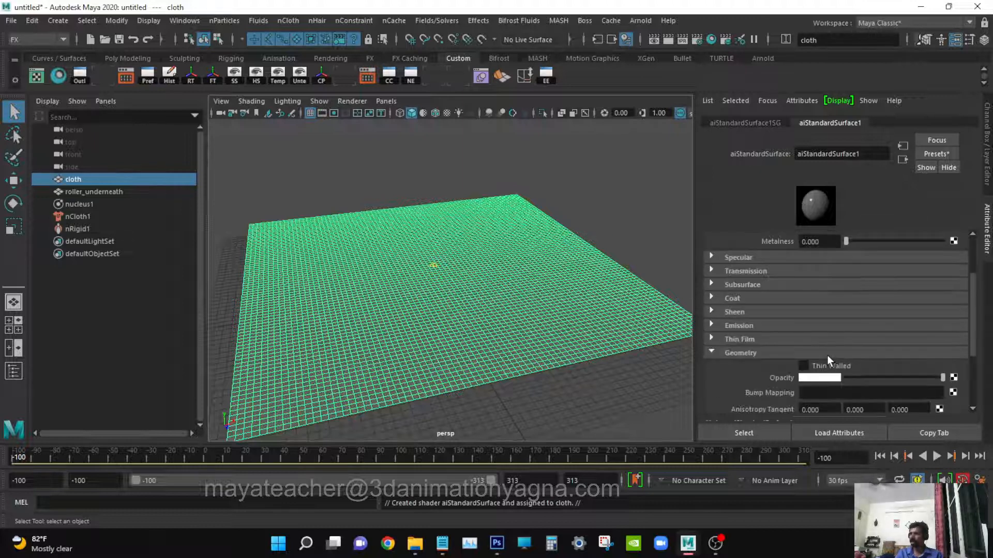
scroll(826, 355, "down", 1)
scroll(829, 357, "up", 3)
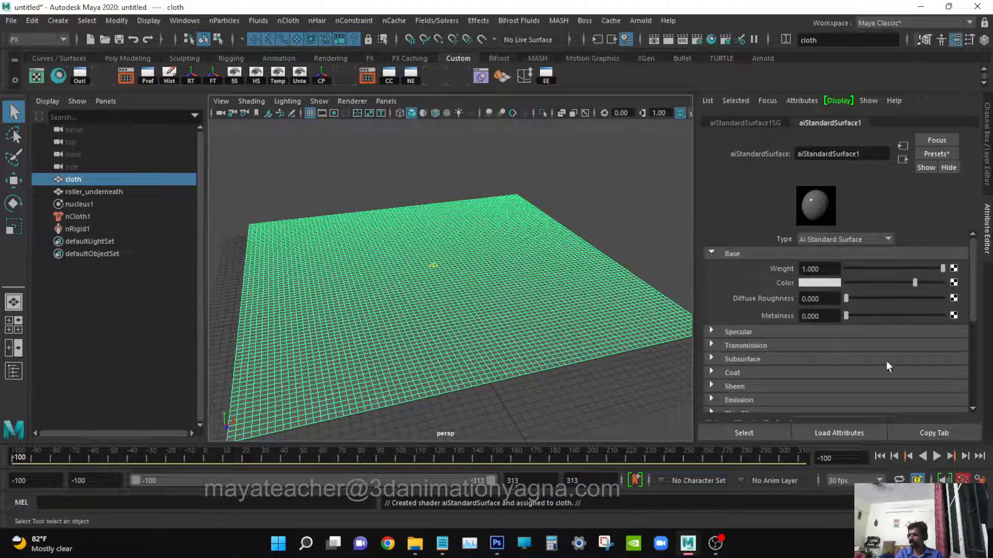
scroll(884, 360, "down", 3)
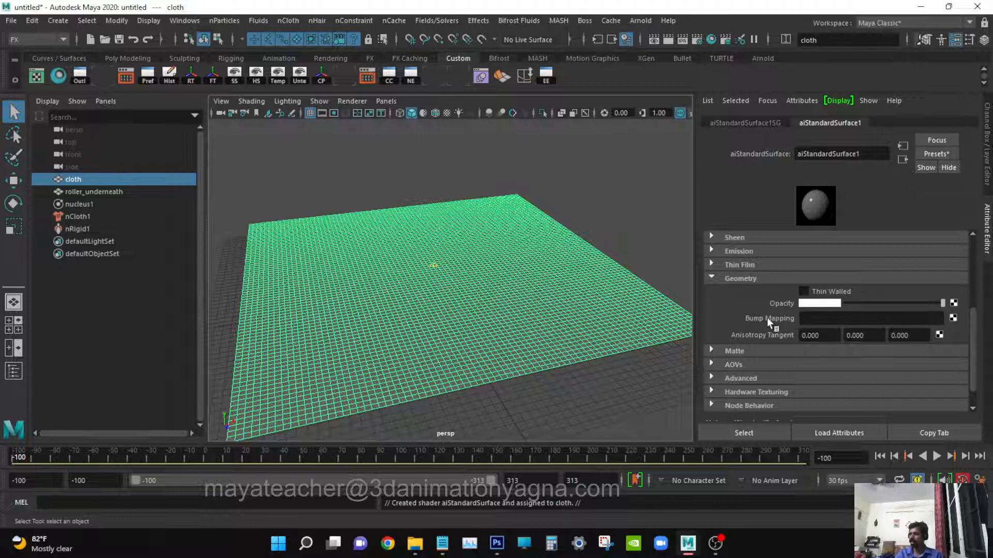
left_click(955, 319)
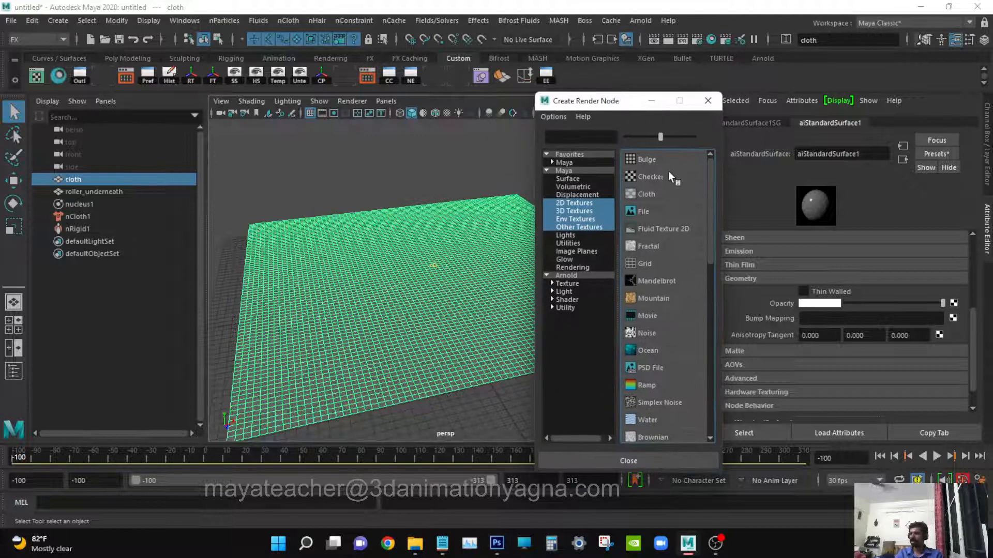
left_click(643, 210)
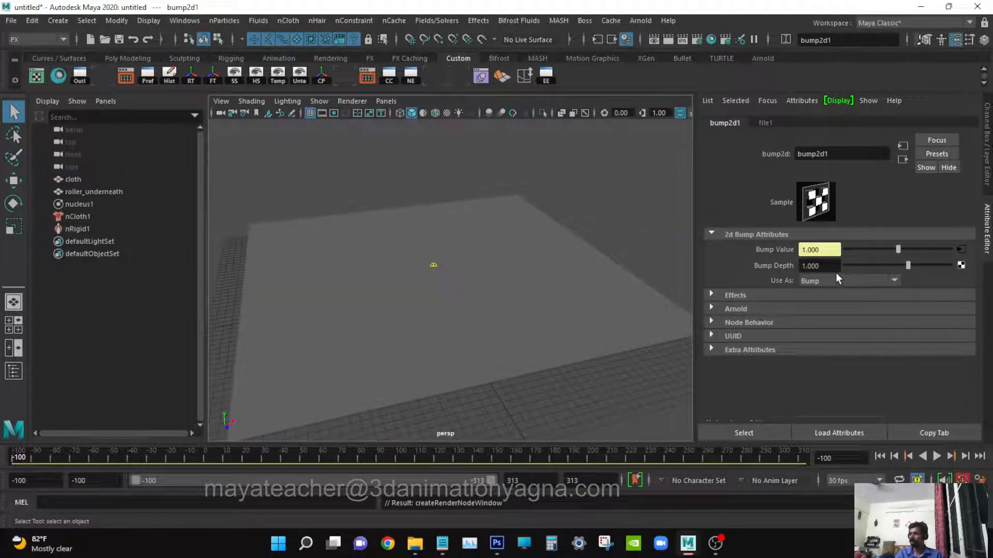
left_click_drag(833, 266, 787, 265)
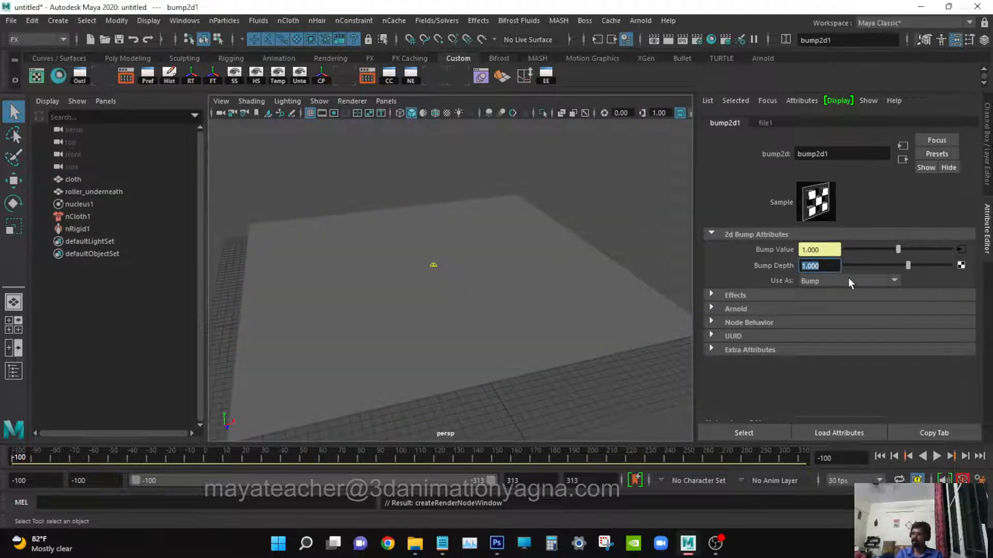
type("0.1")
key("Return")
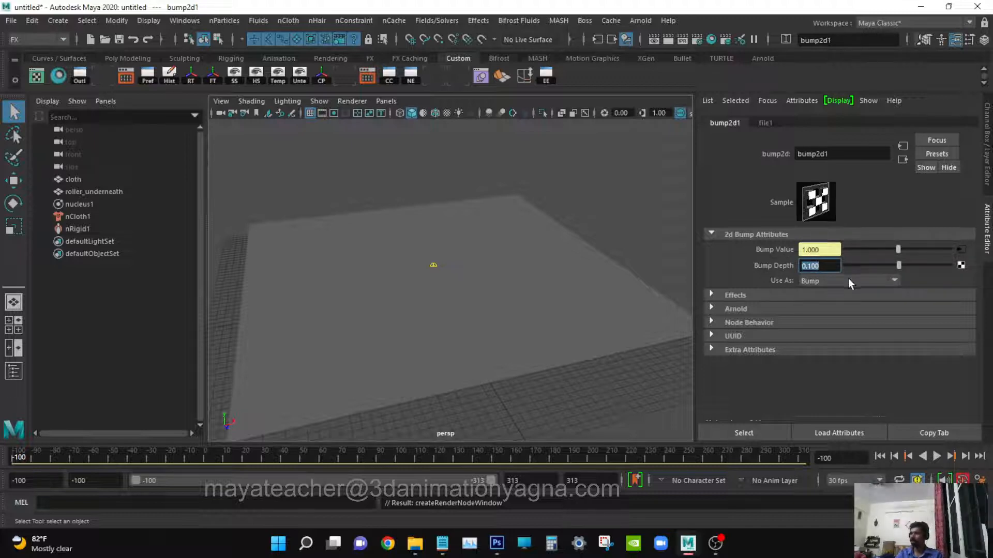
Step: Load Ex016_cloth.jpg from the sourceimages folder as the bump's file image and go back to the bump node
left_click(767, 123)
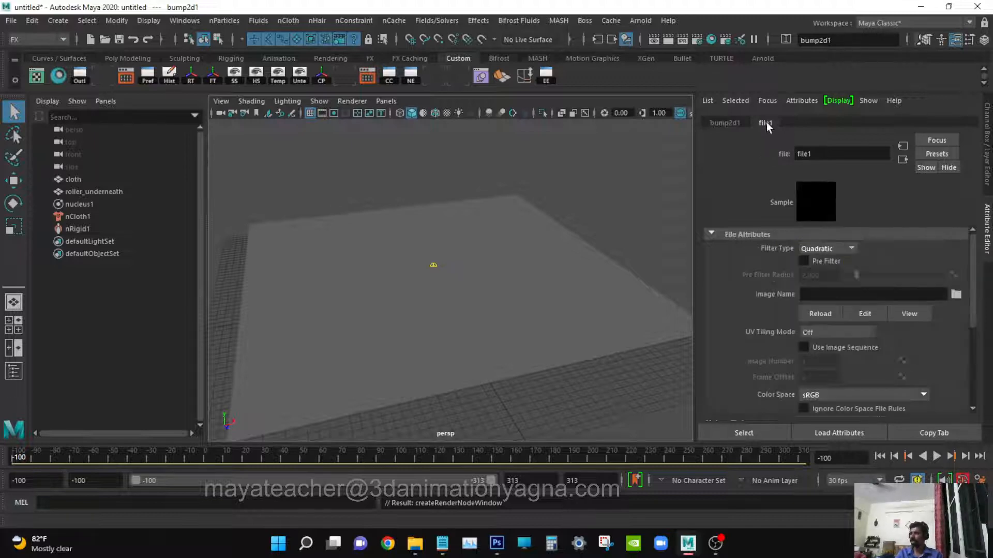
left_click(955, 295)
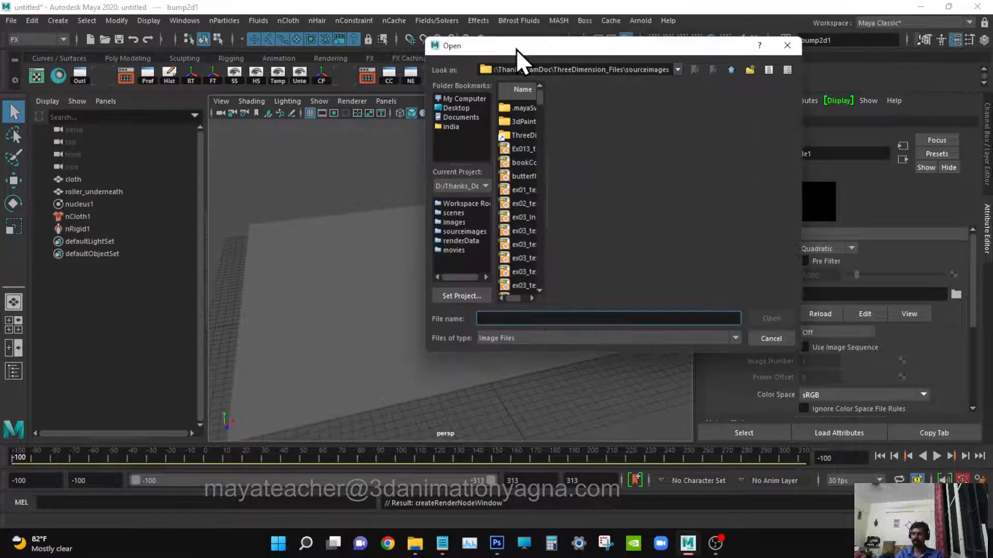
scroll(615, 219, "down", 15)
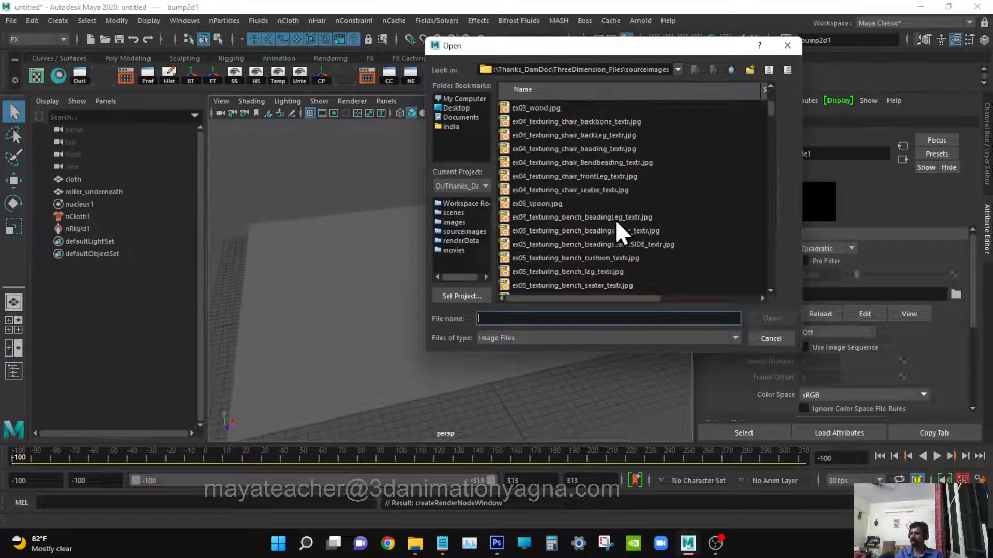
scroll(602, 212, "down", 2)
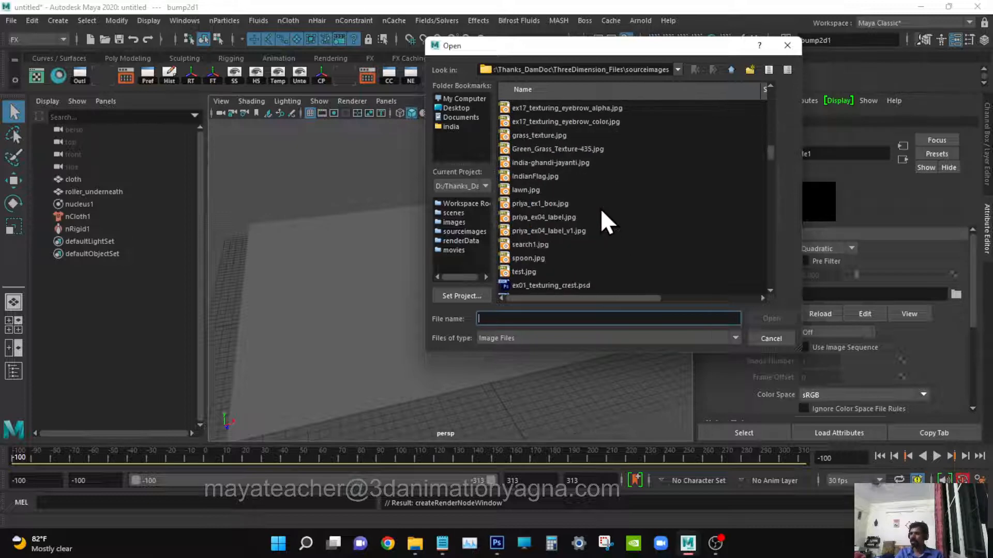
left_click(551, 176)
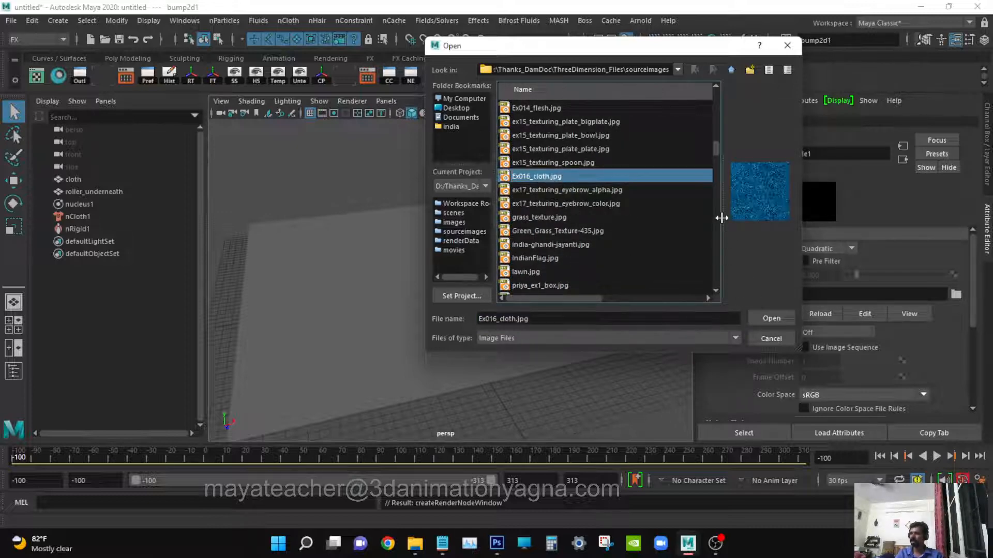
left_click_drag(720, 215, 592, 207)
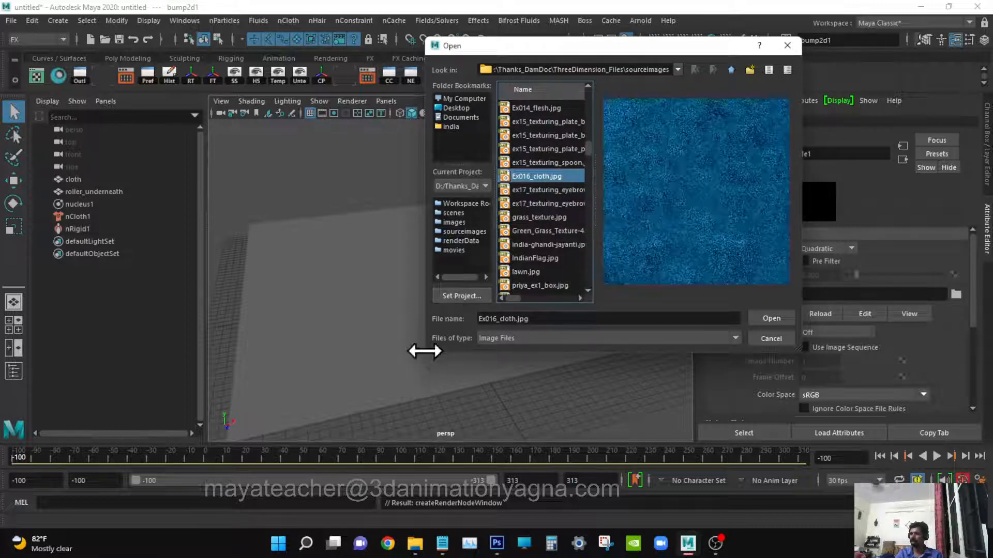
left_click_drag(425, 351, 280, 362)
left_click_drag(594, 226, 481, 237)
left_click(412, 189)
left_click(408, 176)
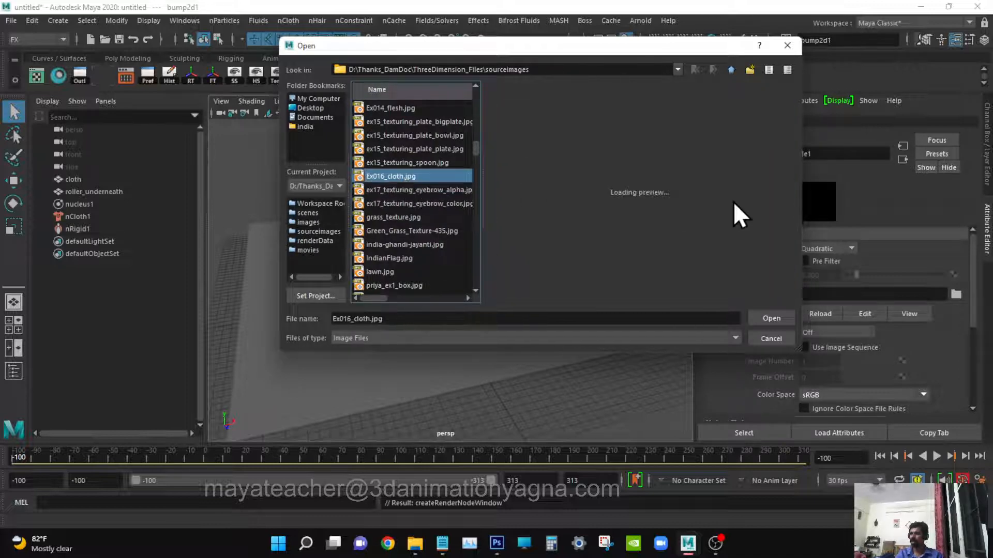
left_click(768, 317)
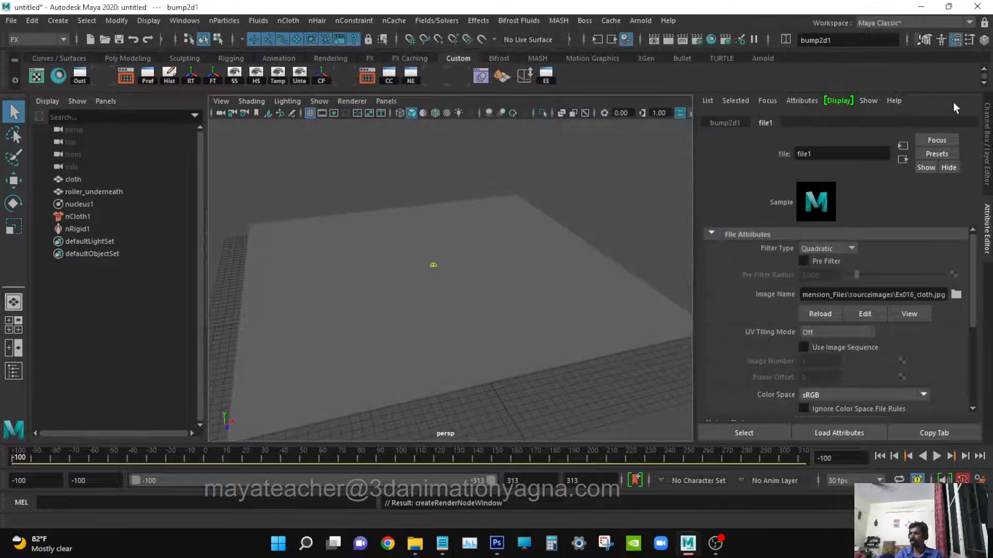
left_click(902, 159)
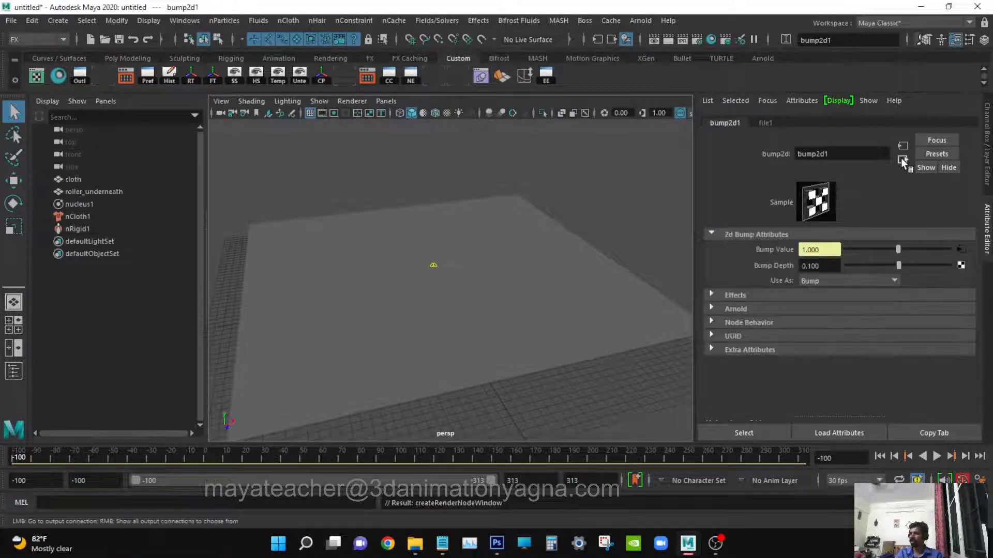
Step: Return to the cloth's aiStandardSurface material and turn on textured viewport display to inspect the fabric bump up close
left_click(903, 160)
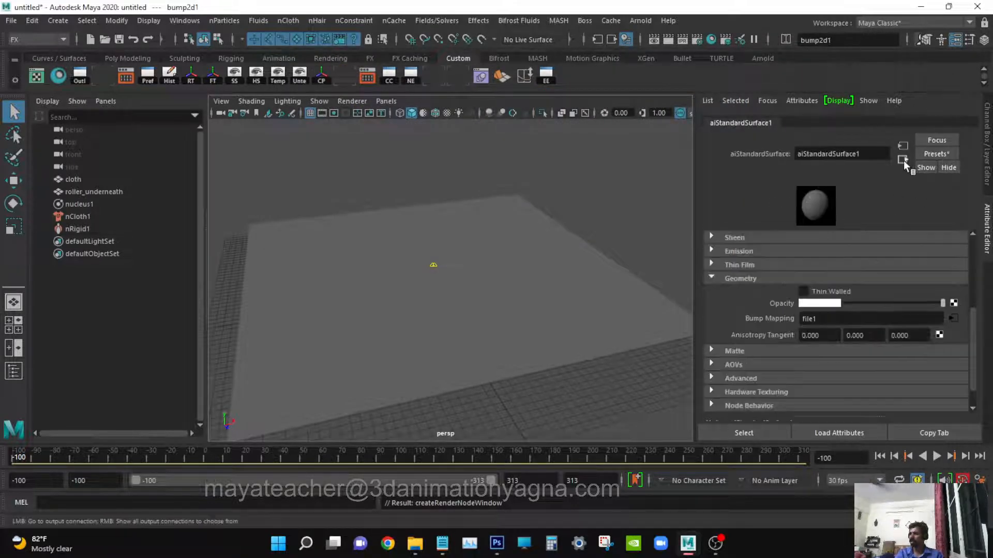
middle_click_drag(543, 311, 584, 311, "alt")
right_click_drag(578, 311, 648, 322, "alt")
middle_click_drag(647, 322, 596, 315, "alt")
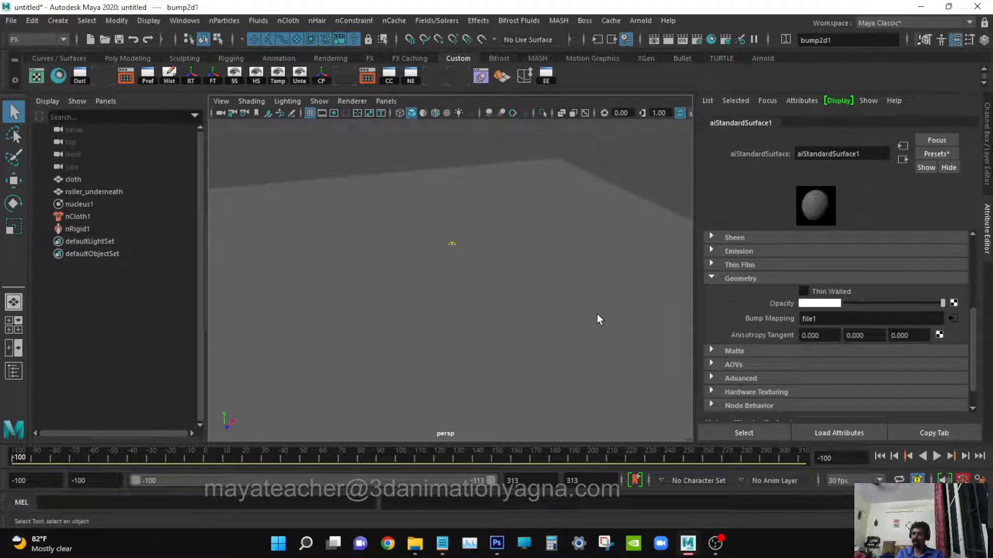
key("6")
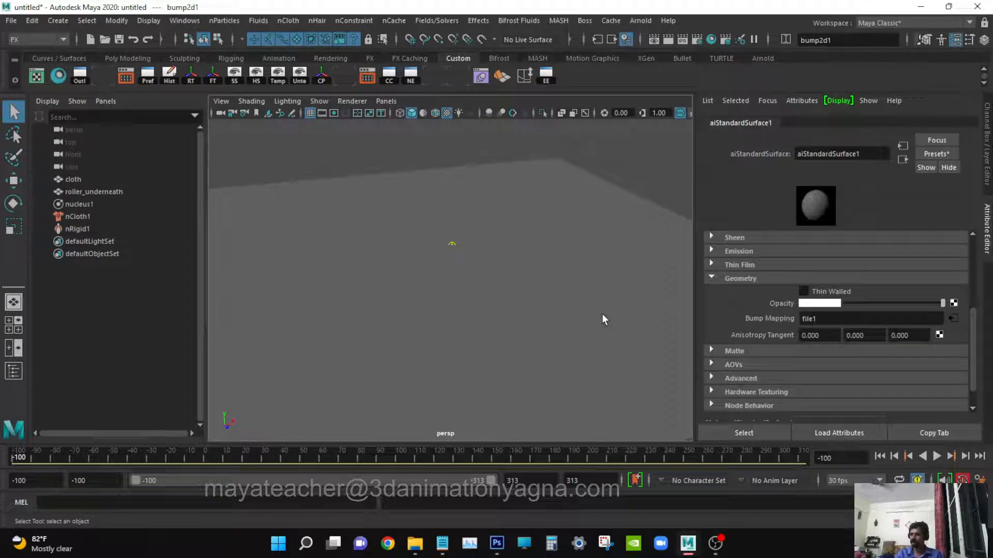
scroll(602, 314, "up", 2)
left_click(955, 38)
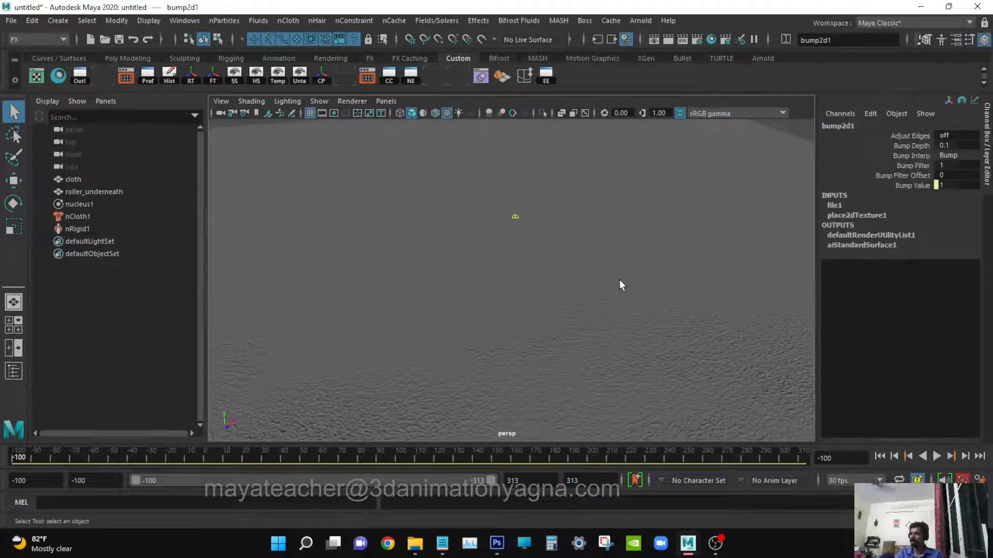
right_click_drag(622, 281, 569, 350, "alt")
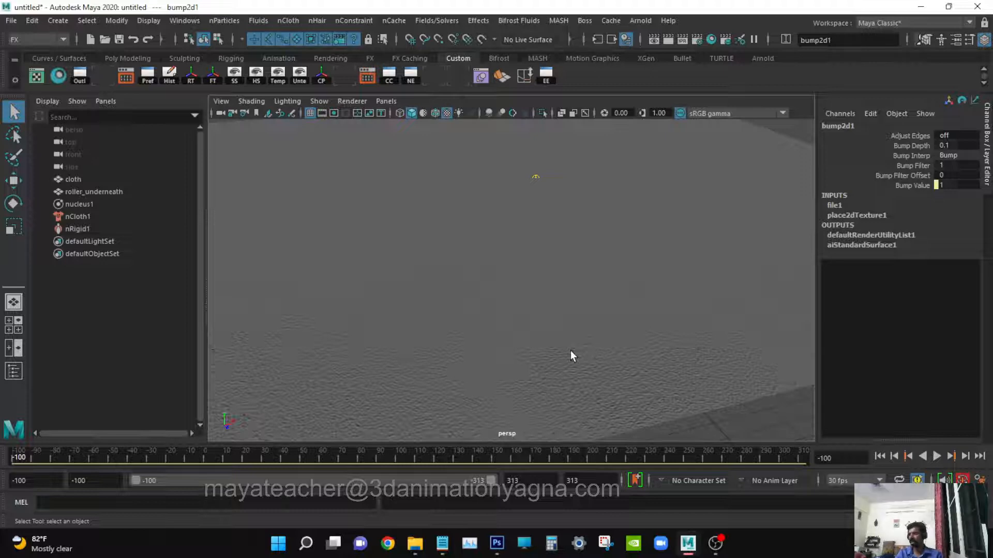
right_click_drag(570, 356, 629, 361, "alt")
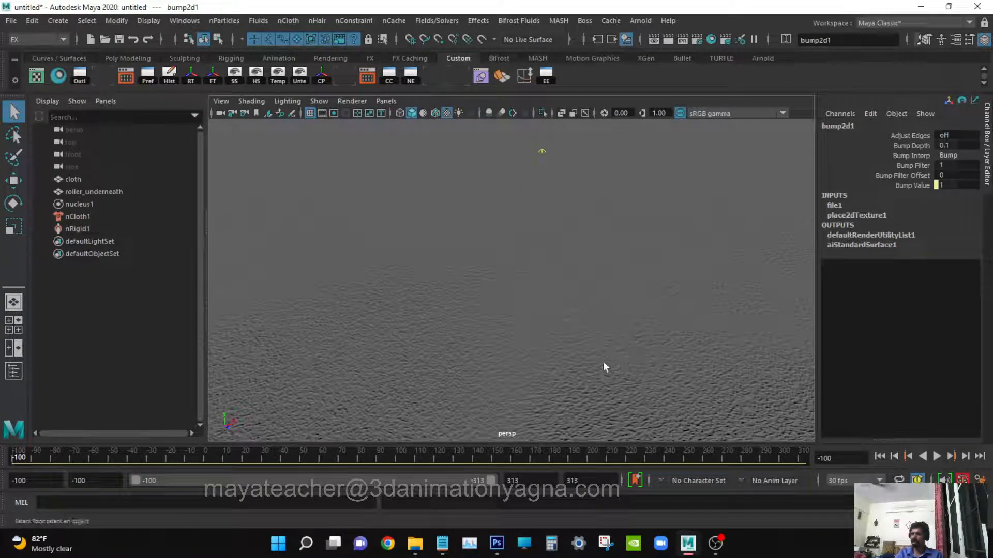
middle_click_drag(555, 372, 534, 372, "alt")
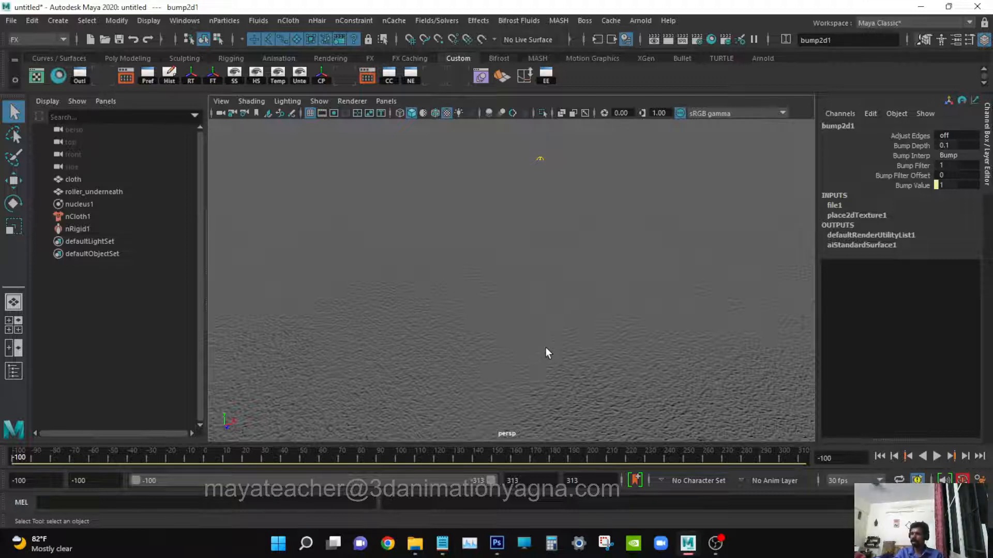
right_click_drag(594, 369, 566, 368, "alt")
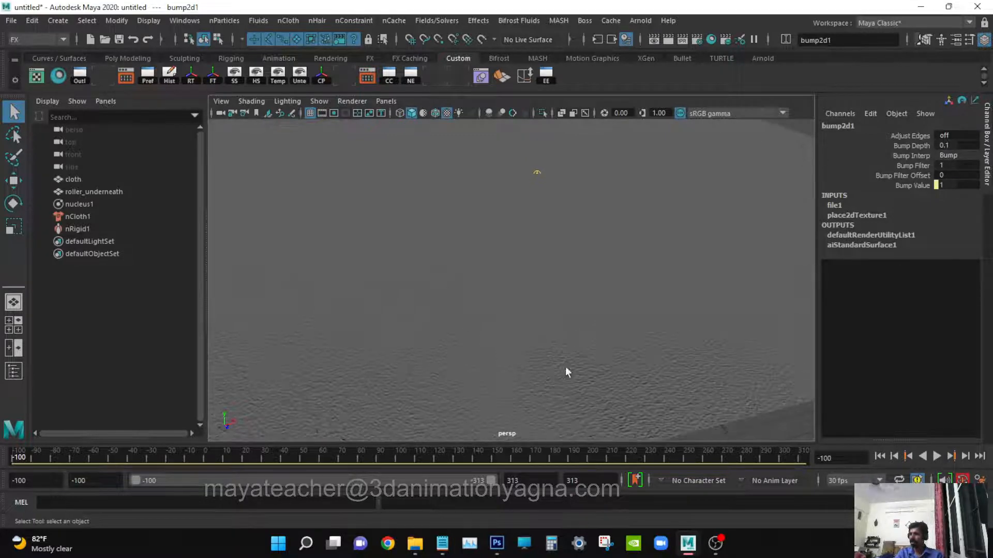
middle_click_drag(640, 318, 652, 337, "alt")
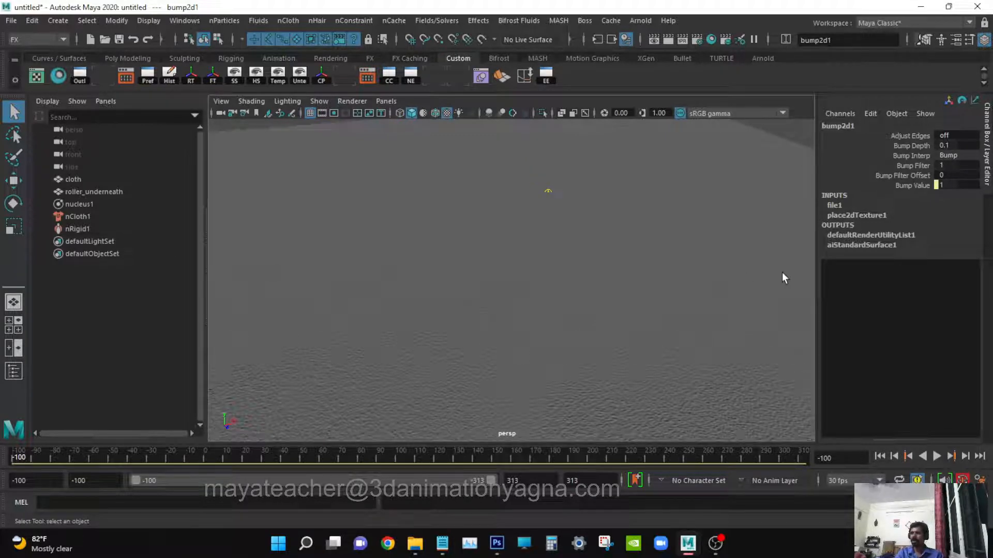
Step: Set the base color of the cloth's aiStandardSurface material to yellow
key("ctrl+a")
left_click(521, 256)
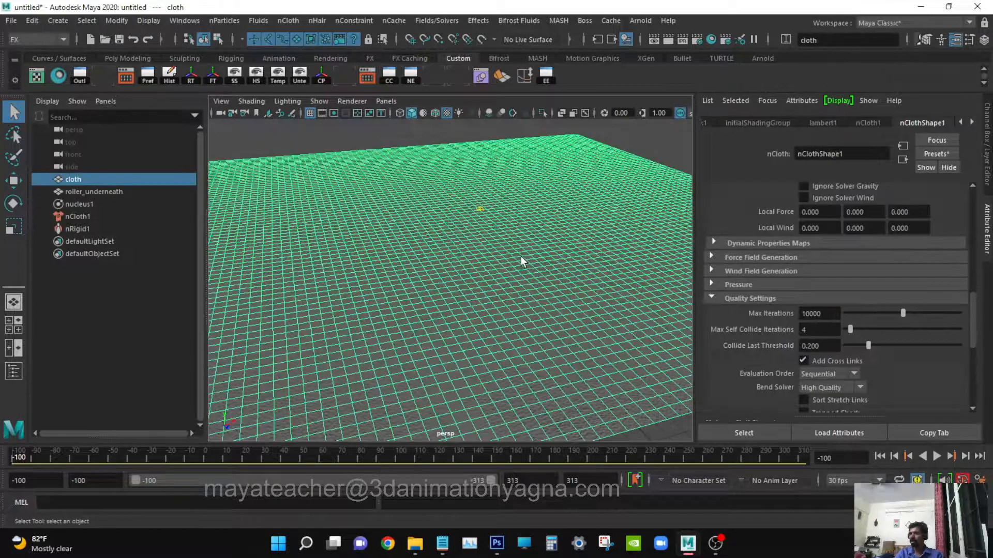
left_click(972, 123)
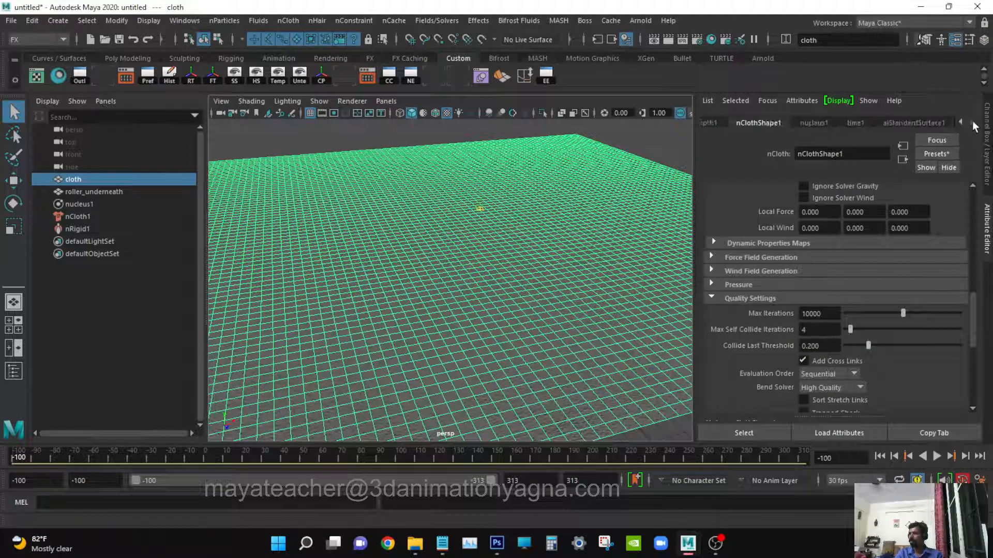
left_click(913, 122)
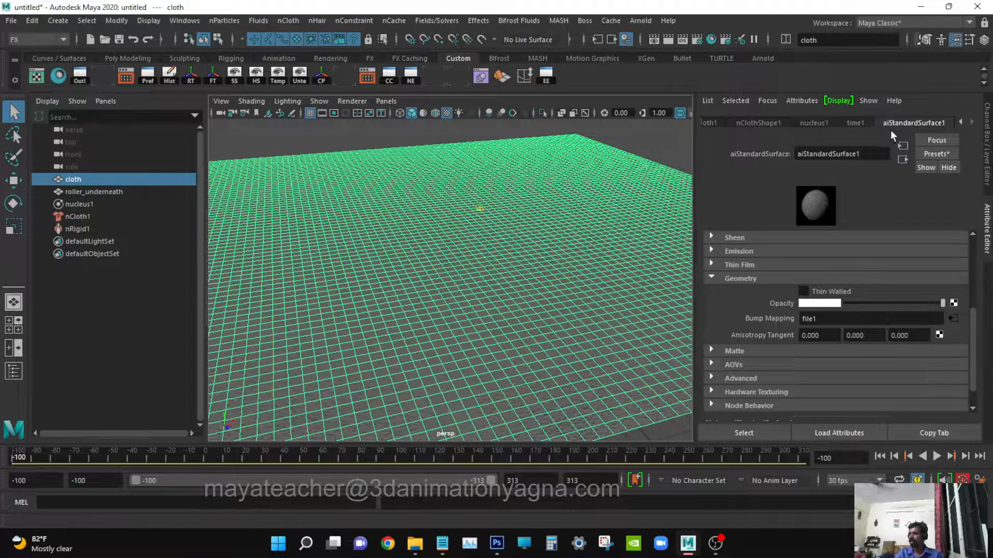
scroll(804, 297, "up", 3)
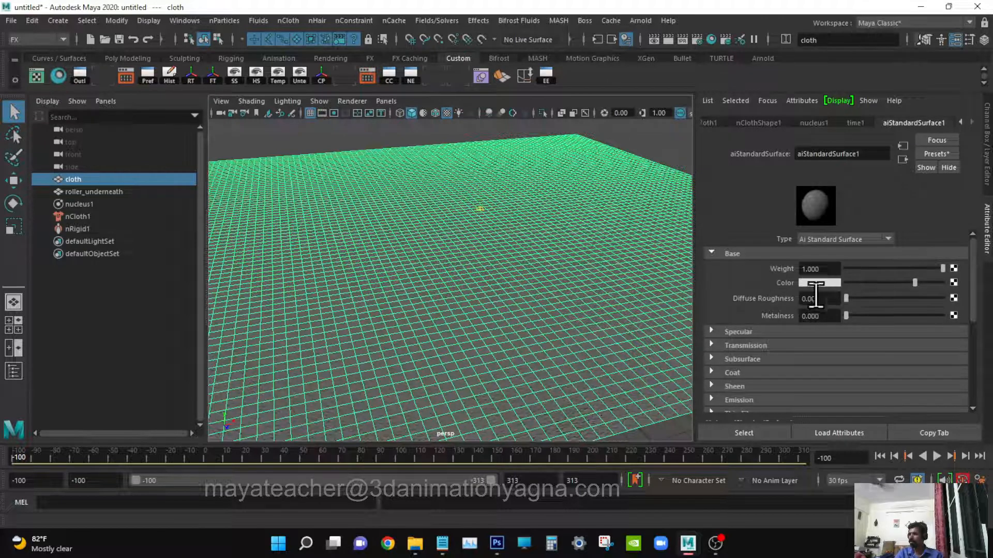
left_click(758, 430)
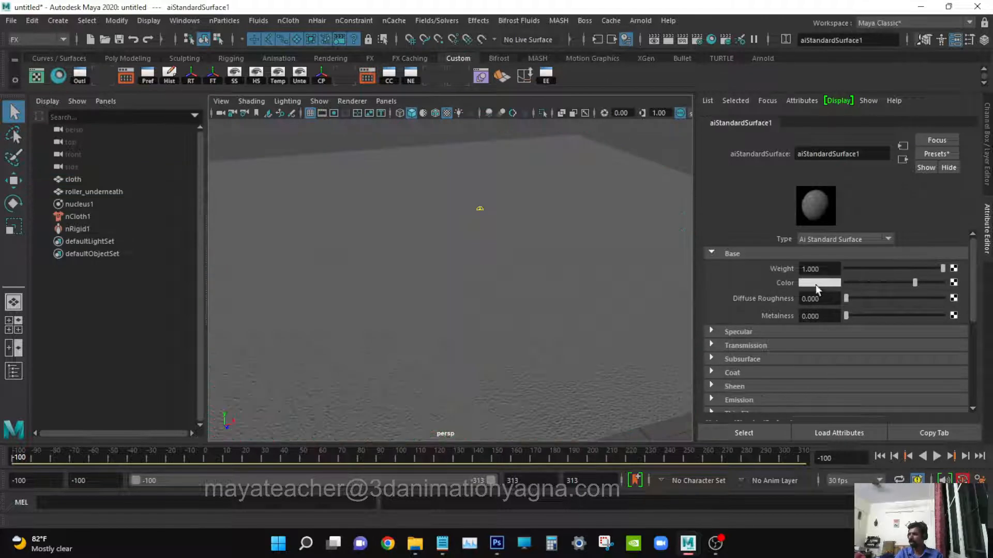
left_click(816, 284)
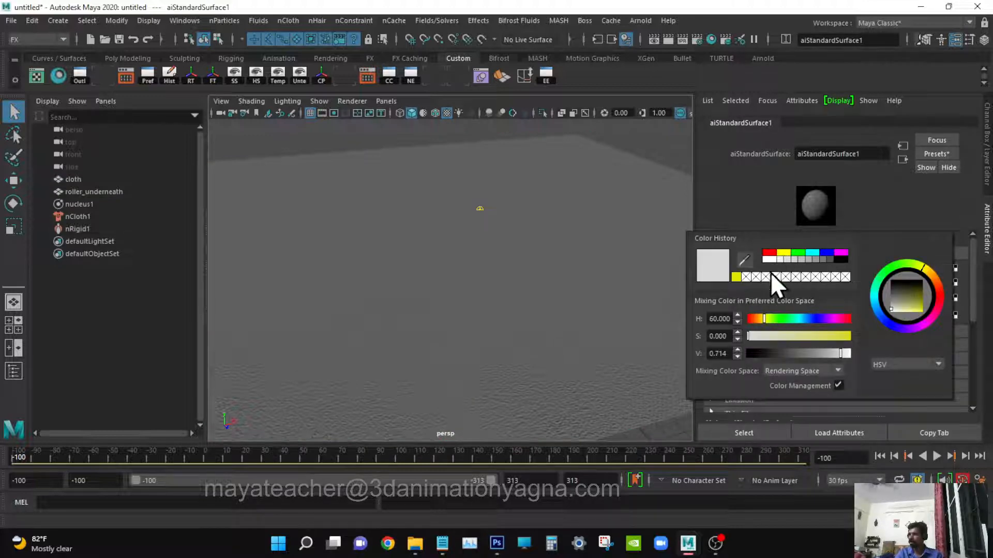
left_click(783, 253)
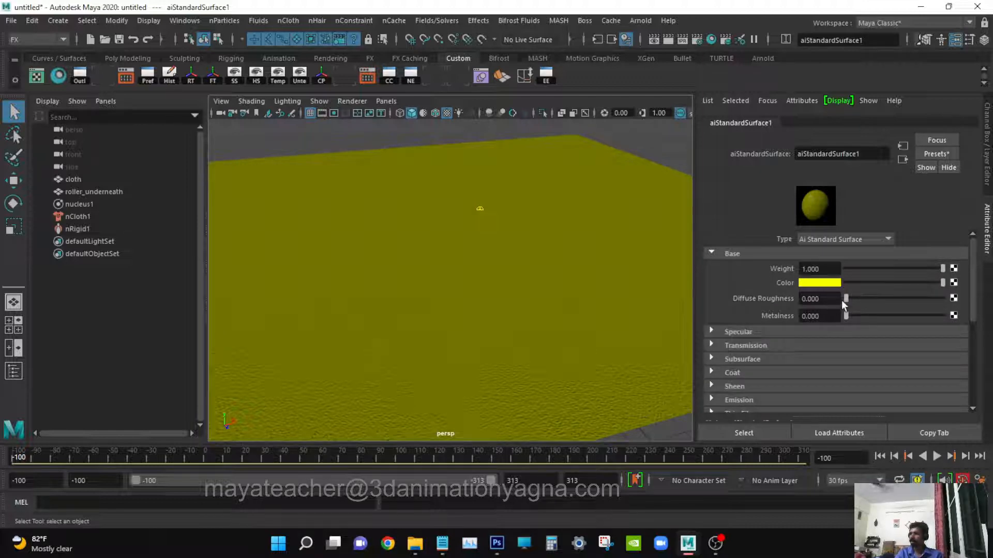
Step: Set the cloth material's Diffuse Roughness to 0.3
left_click(799, 299)
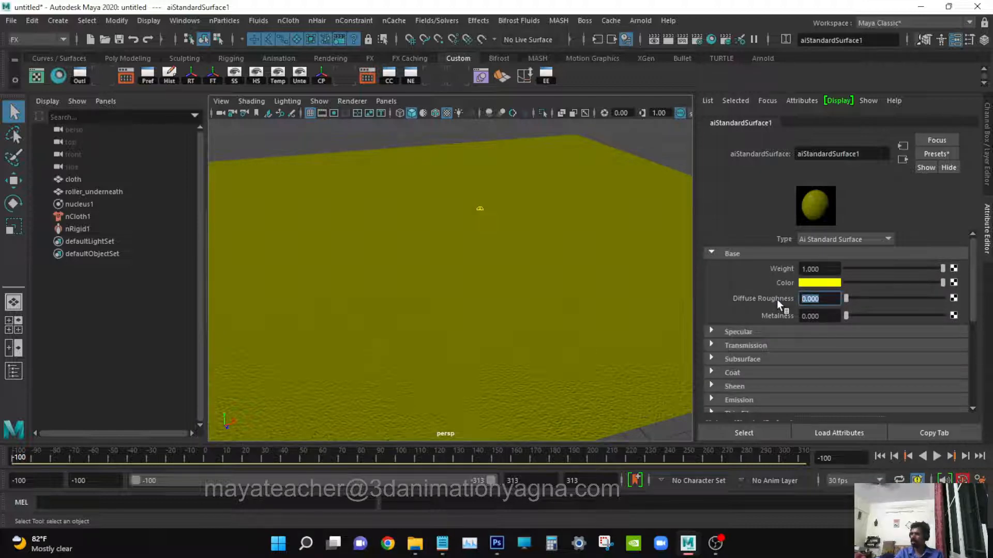
type(".25")
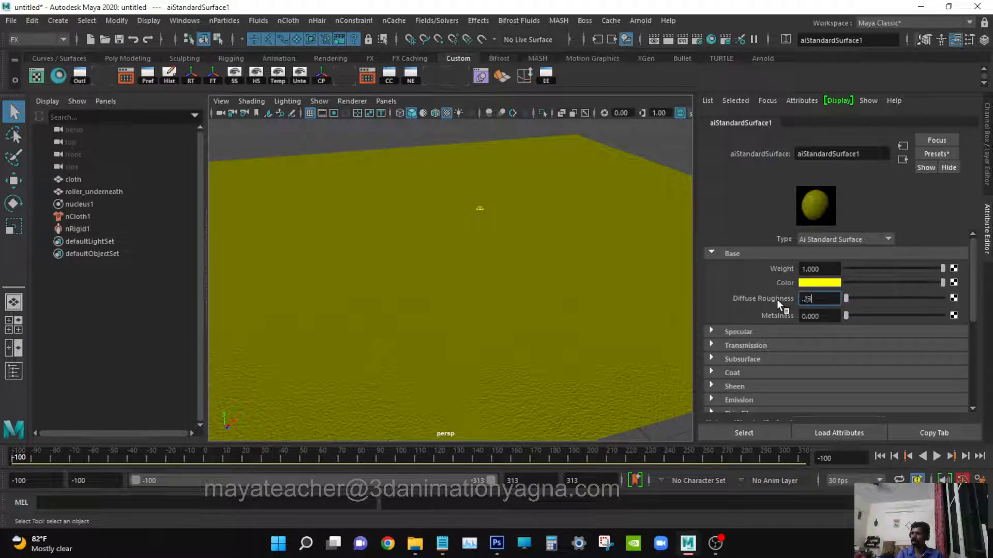
key("BackSpace")
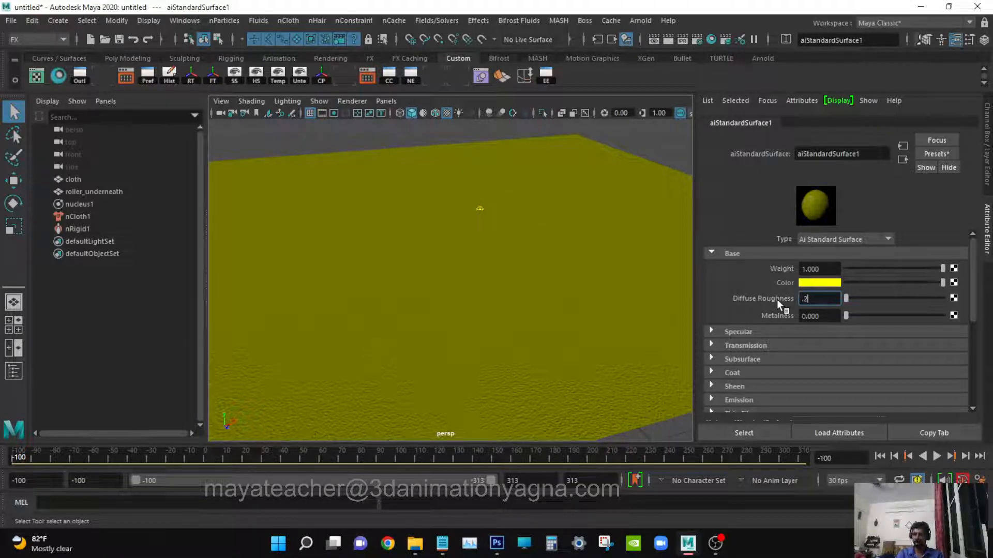
type("3")
key("Return")
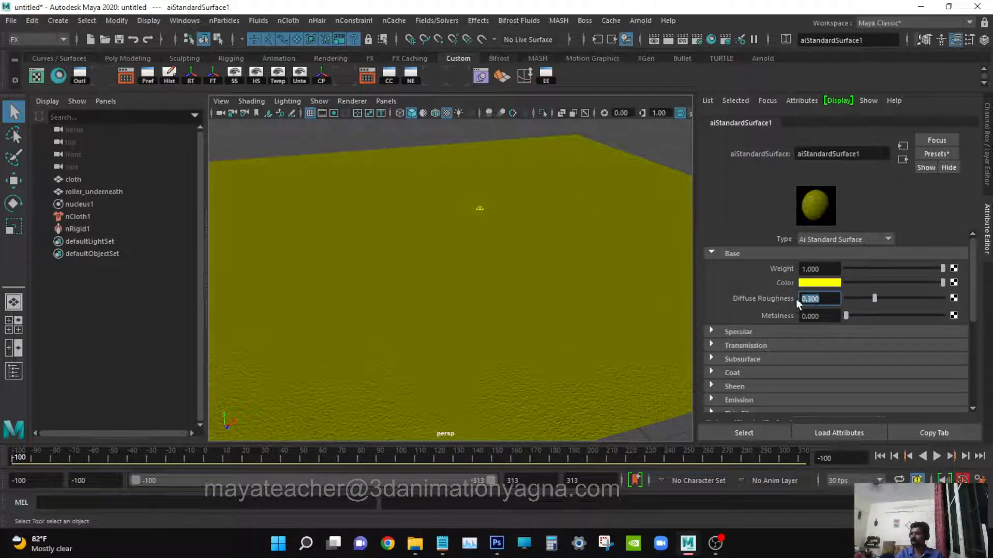
Step: Show the Channel Box, inspect the whole yellow cloth and select the nCloth1 node
left_click(956, 40)
scroll(474, 259, "down", 5)
left_click_drag(504, 315, 525, 315, "alt")
left_click_drag(536, 329, 534, 309, "alt")
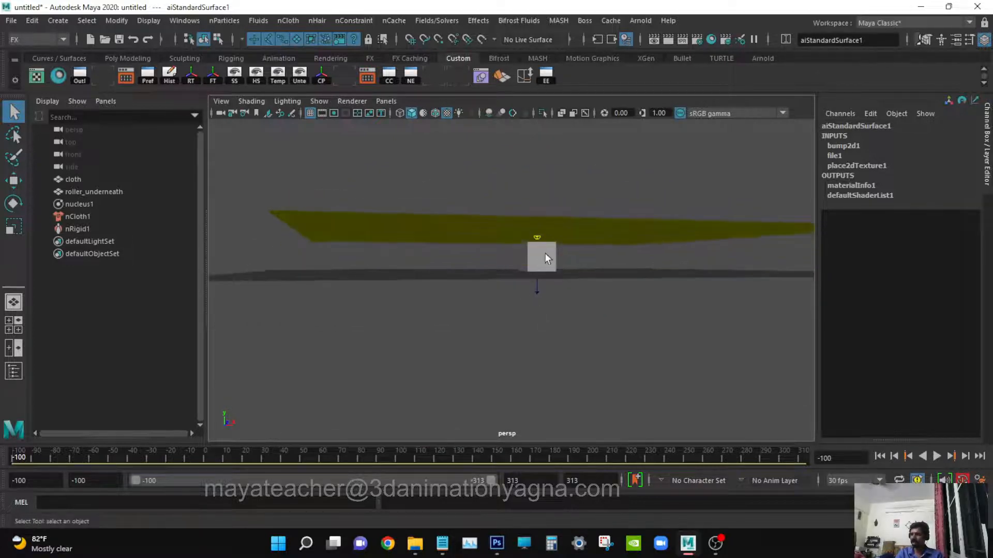
left_click_drag(545, 252, 589, 316, "alt")
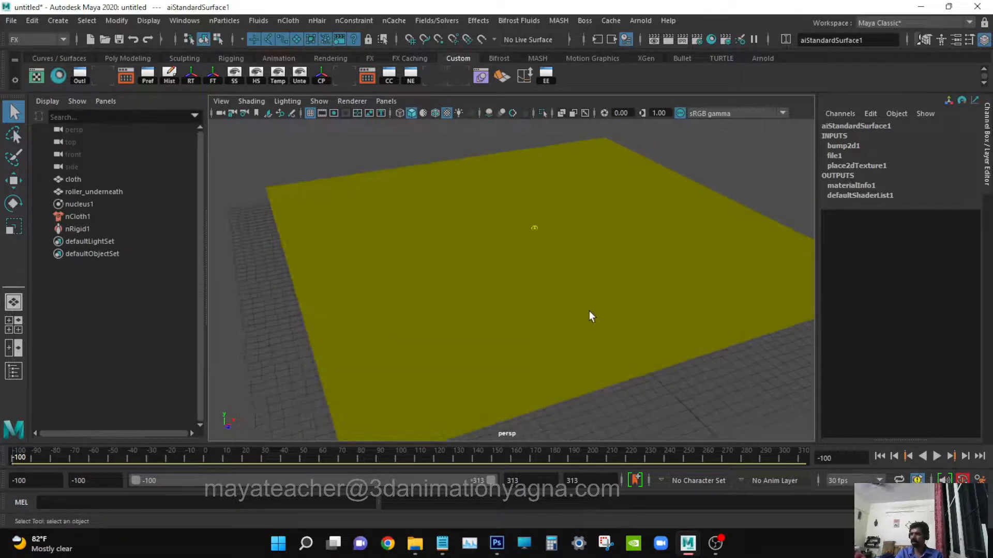
right_click_drag(591, 316, 525, 371, "alt")
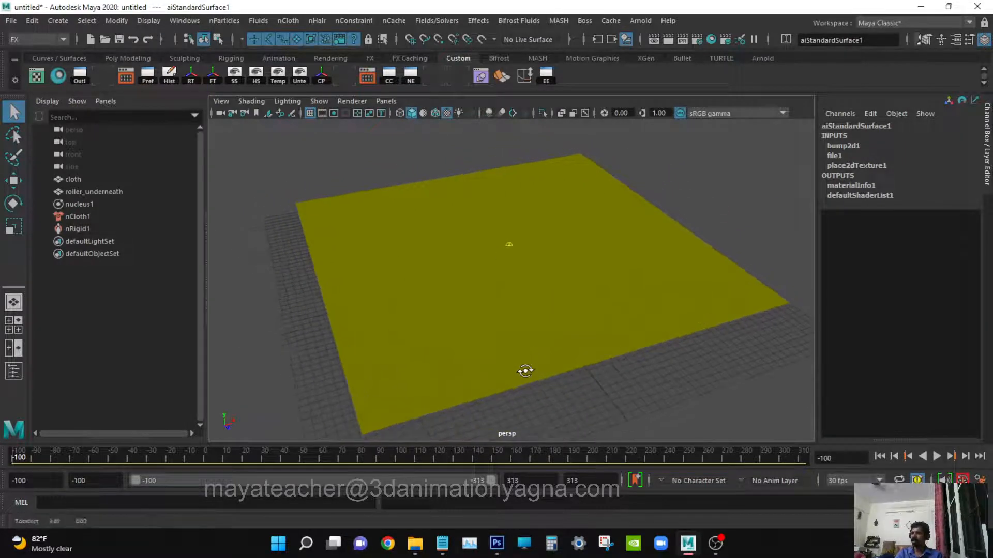
left_click(428, 241)
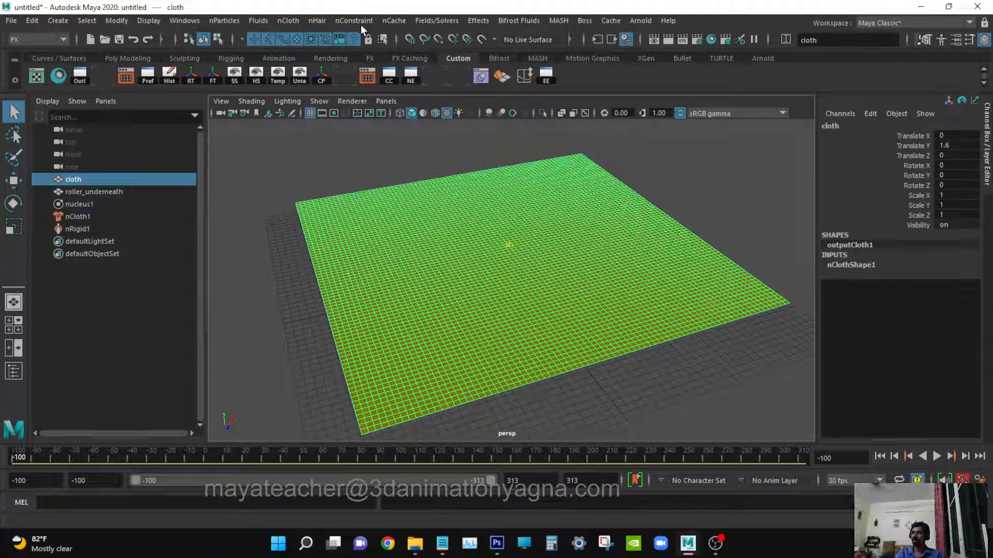
left_click(81, 216)
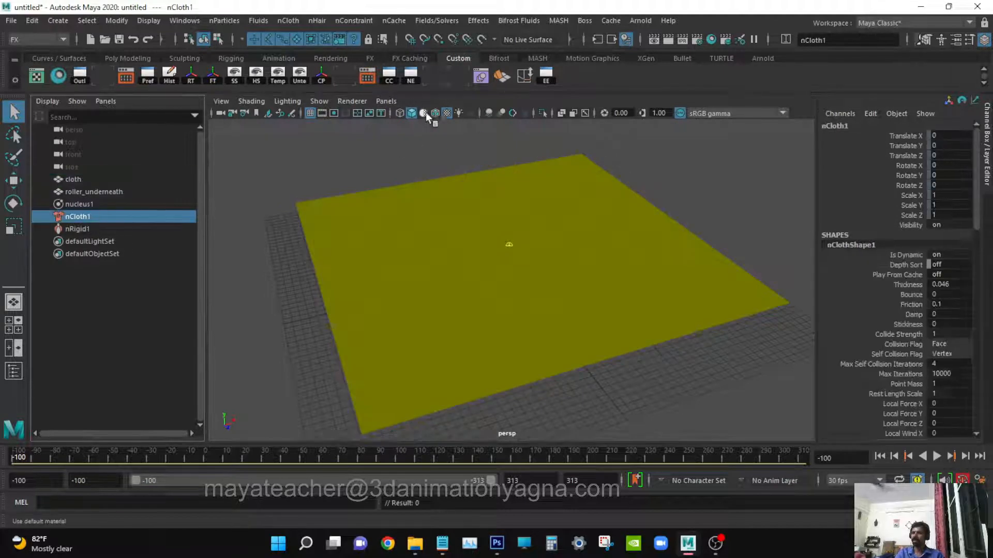
Step: Look over the nCache commands, check the time slider's playback speed and save the preferences
left_click(400, 21)
mouse_move(414, 51)
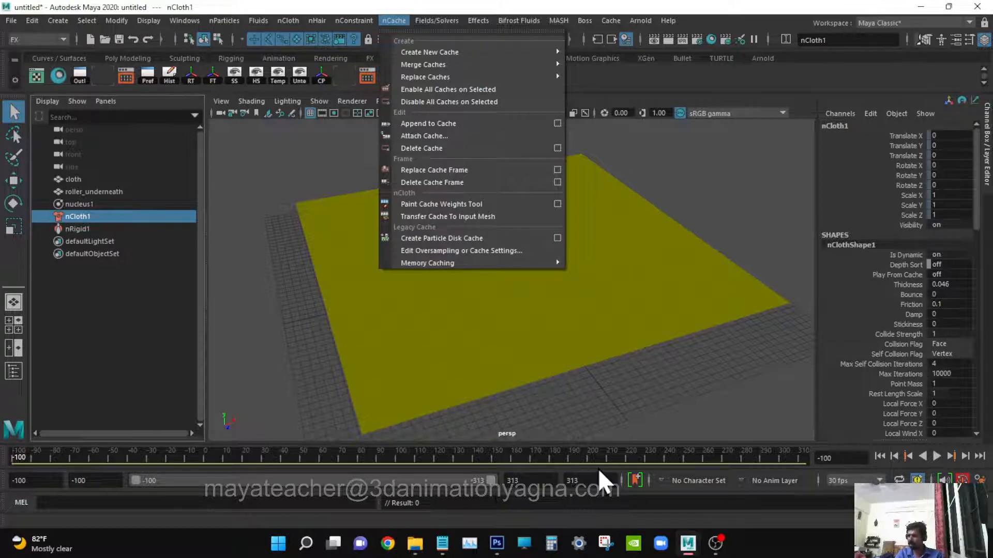
left_click(642, 6)
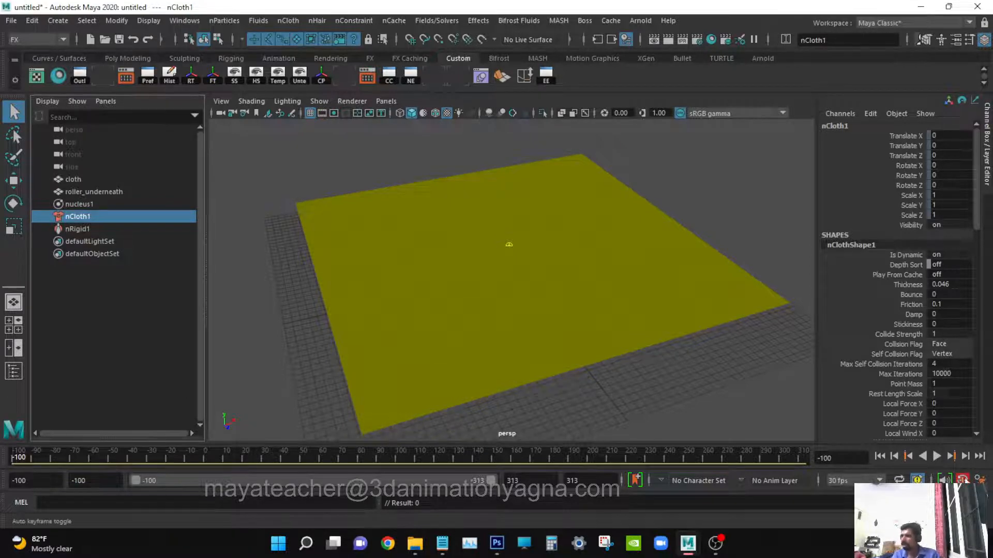
left_click(963, 479)
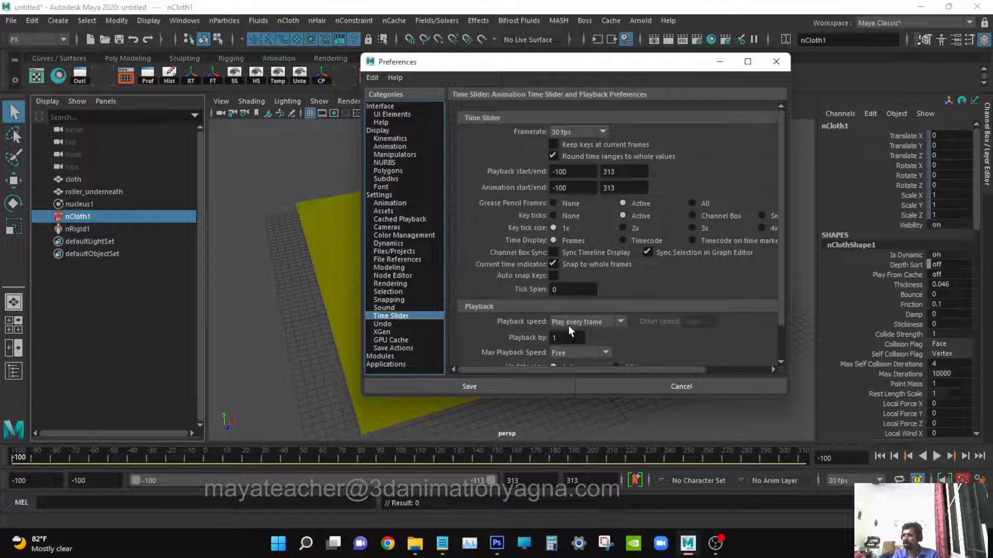
left_click(526, 386)
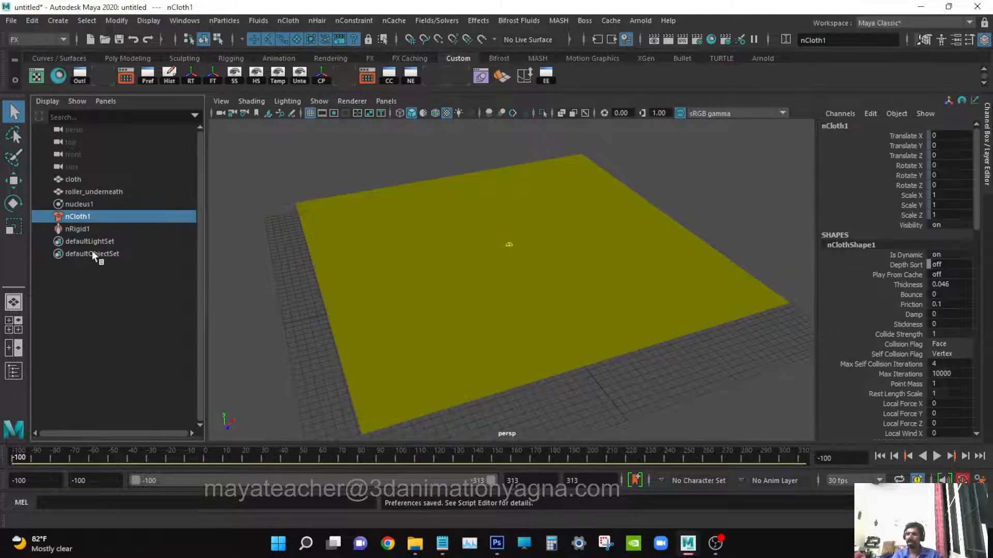
Step: Check the roller_underneath object's final translation keys in the Graph Editor, close it and reselect nCloth1
left_click(91, 191)
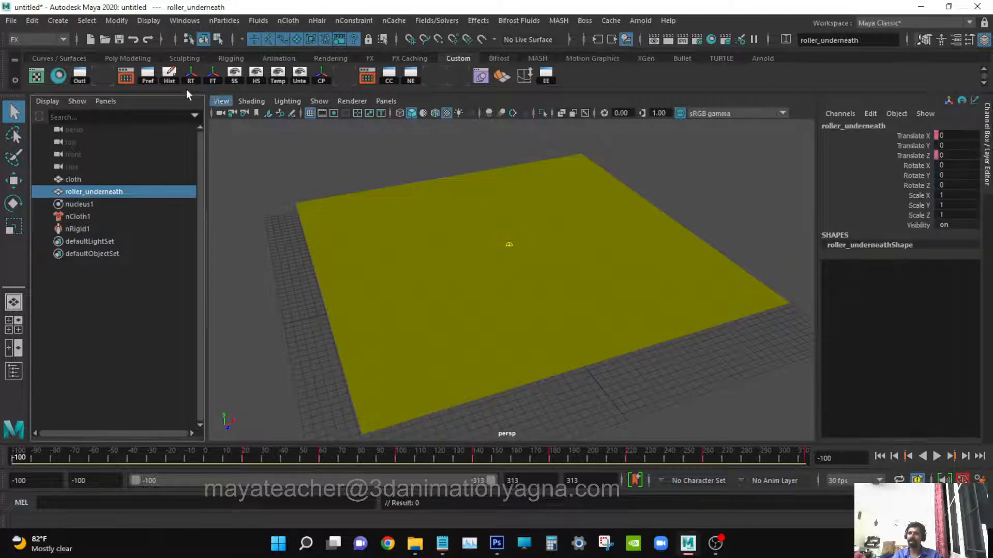
left_click(184, 23)
mouse_move(218, 89)
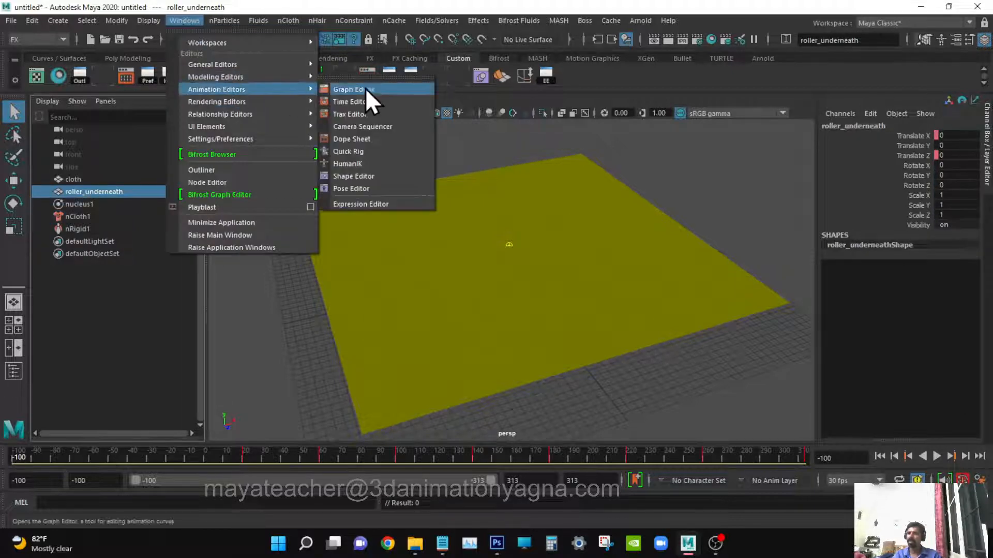
left_click(383, 92)
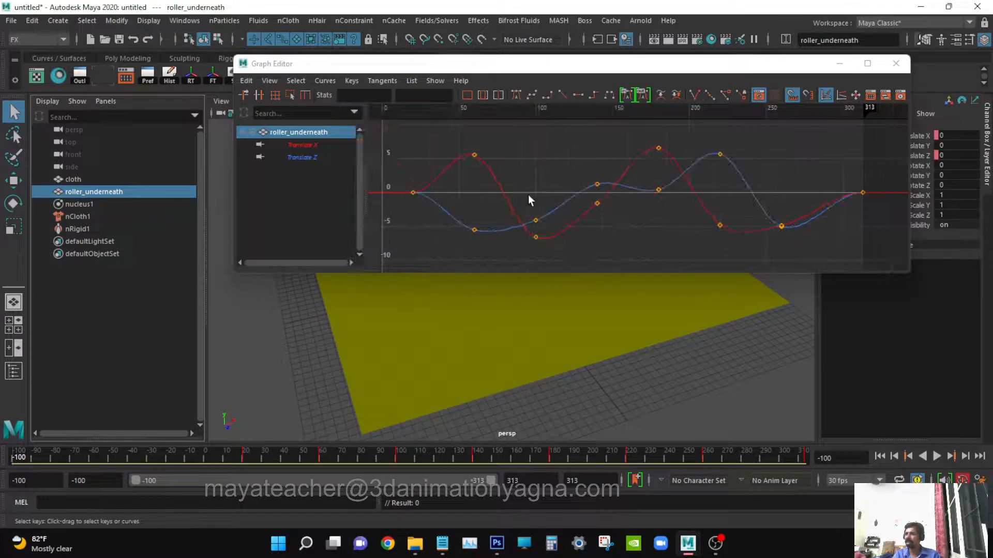
left_click_drag(833, 160, 884, 223)
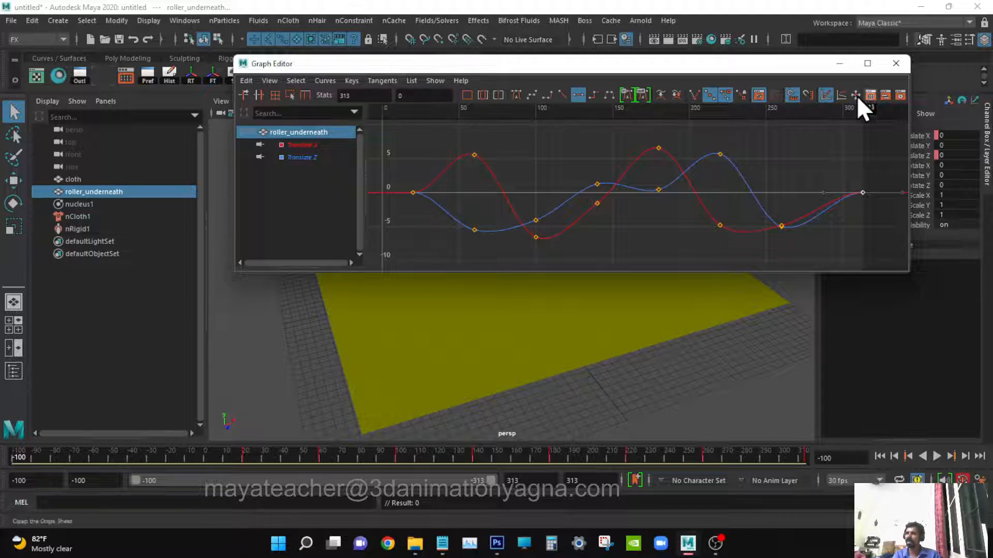
left_click(895, 63)
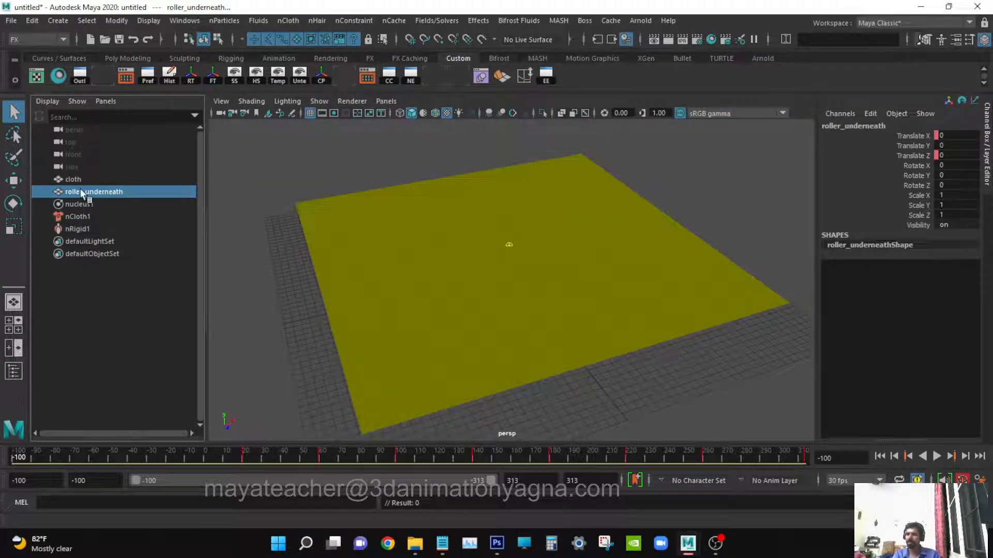
left_click(106, 217)
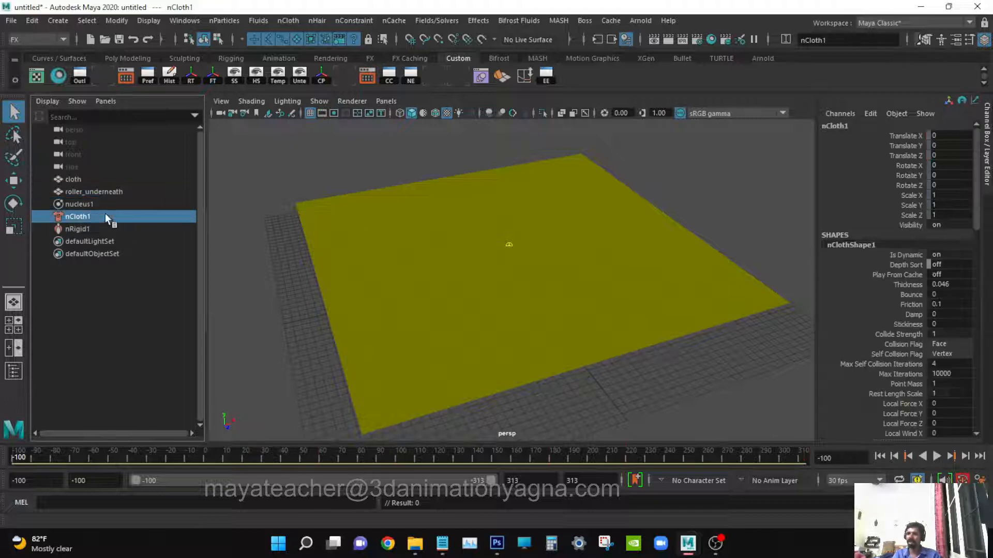
Step: Open the new nObject cache options for nCloth1 and change the cache directory's last folder from untitled to underneath_cloth
left_click(394, 21)
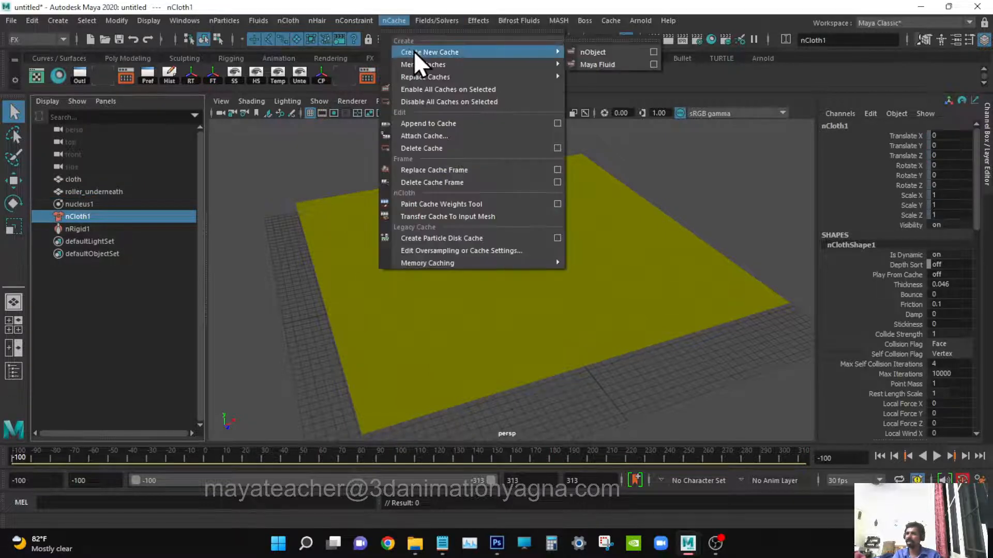
left_click(655, 52)
left_click_drag(737, 107, 412, 149)
left_click(412, 148)
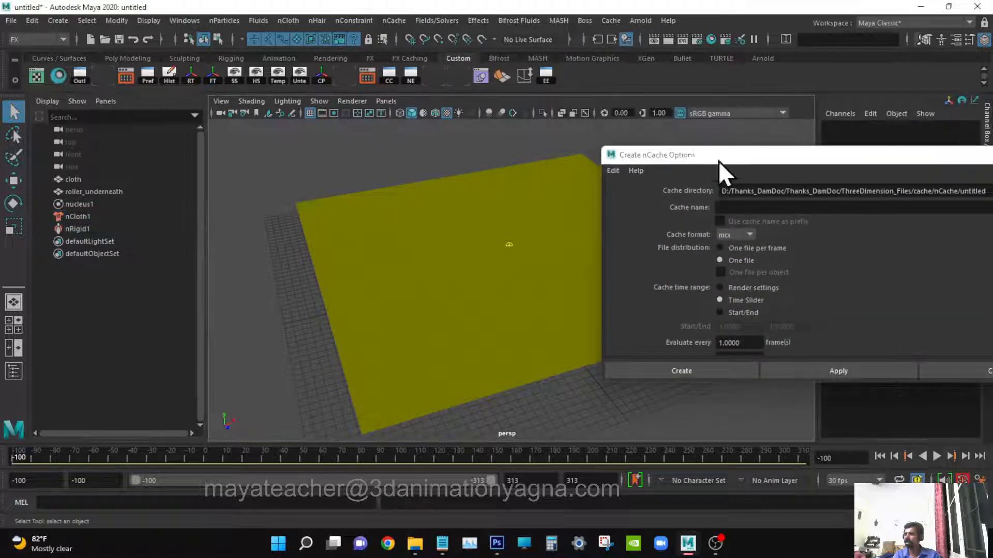
left_click(83, 216)
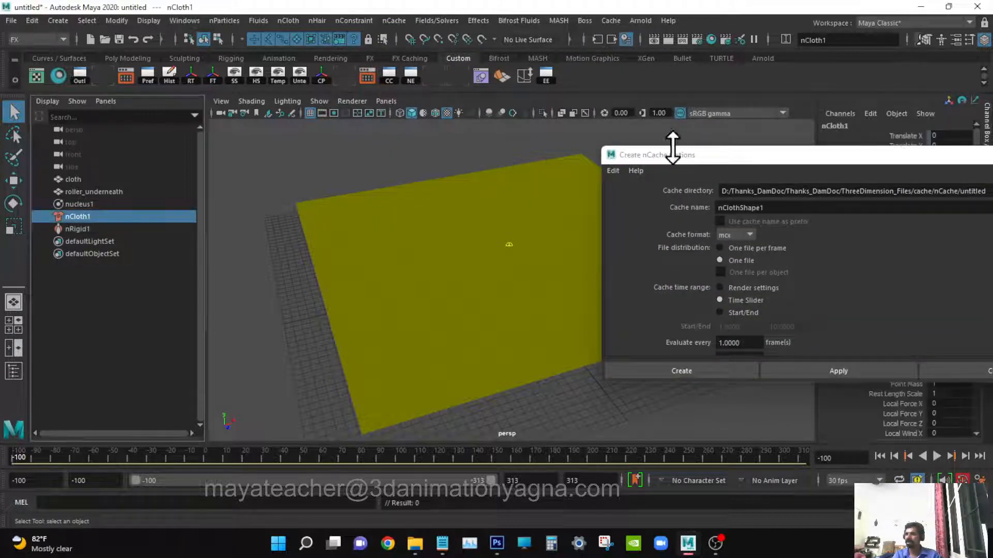
left_click_drag(691, 155, 312, 125)
double_click(587, 161)
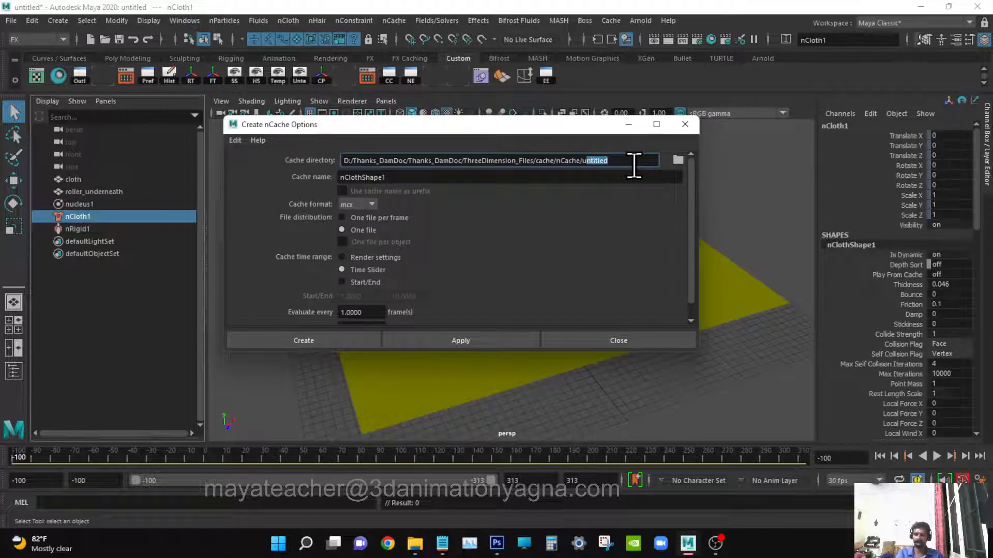
key("BackSpace")
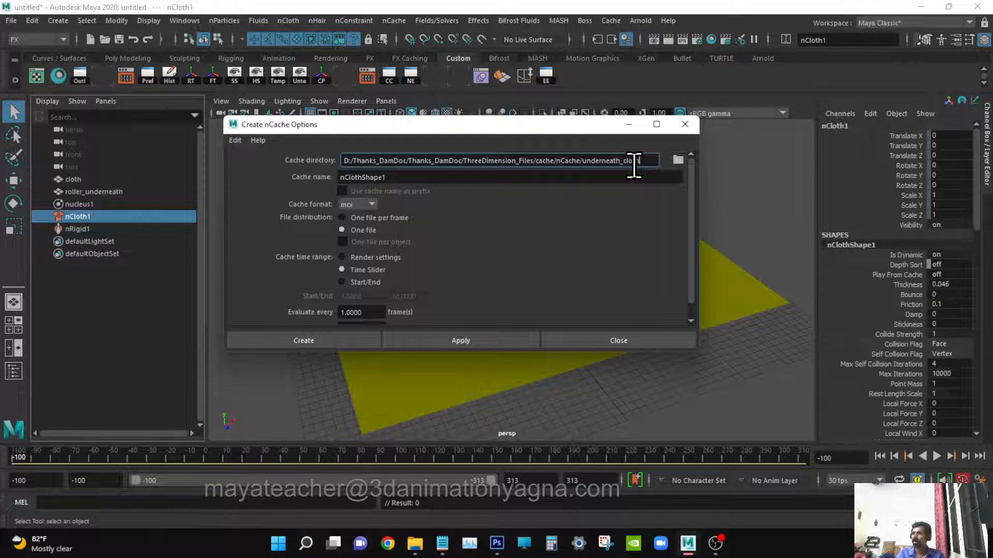
Step: Copy the folder name underneath_cloth into the cache name and create the nCloth1 cache over the time slider range
left_click_drag(643, 162, 581, 161)
key("ctrl+c")
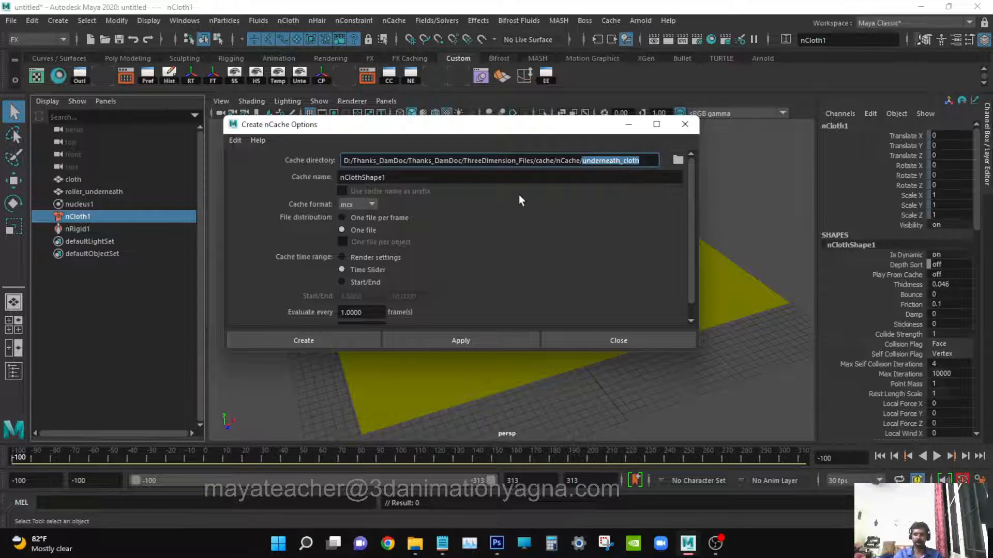
double_click(433, 177)
key("ctrl+v")
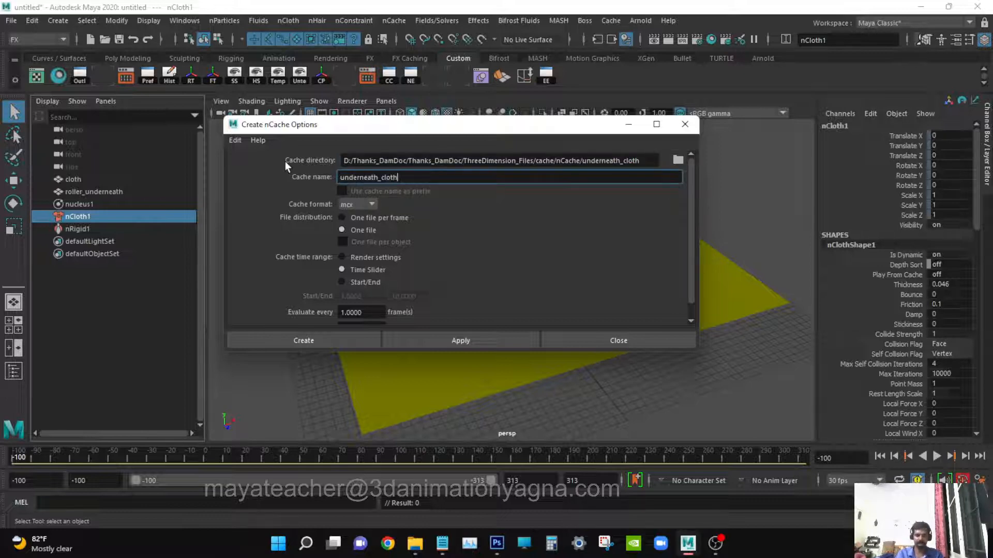
key("Return")
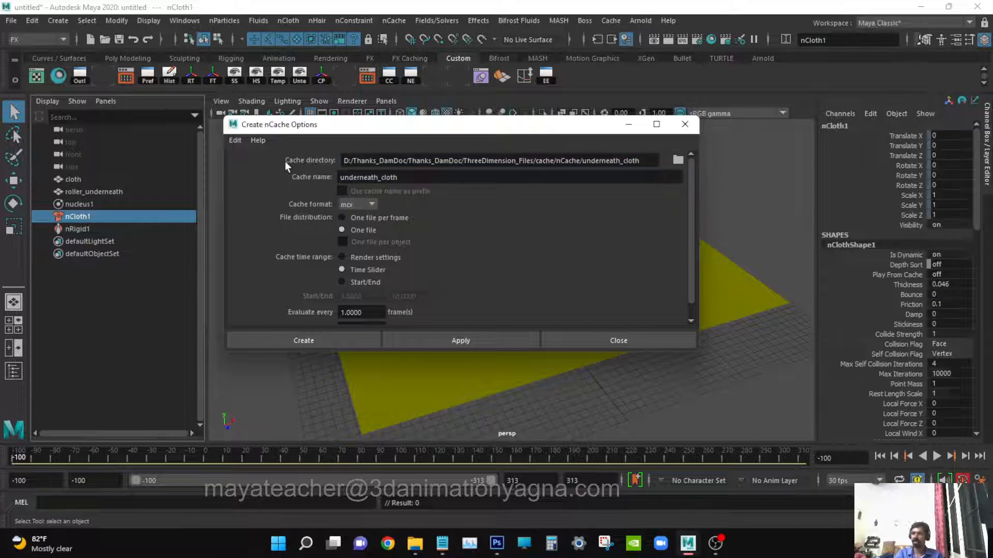
left_click_drag(418, 181, 333, 174)
left_click(419, 183)
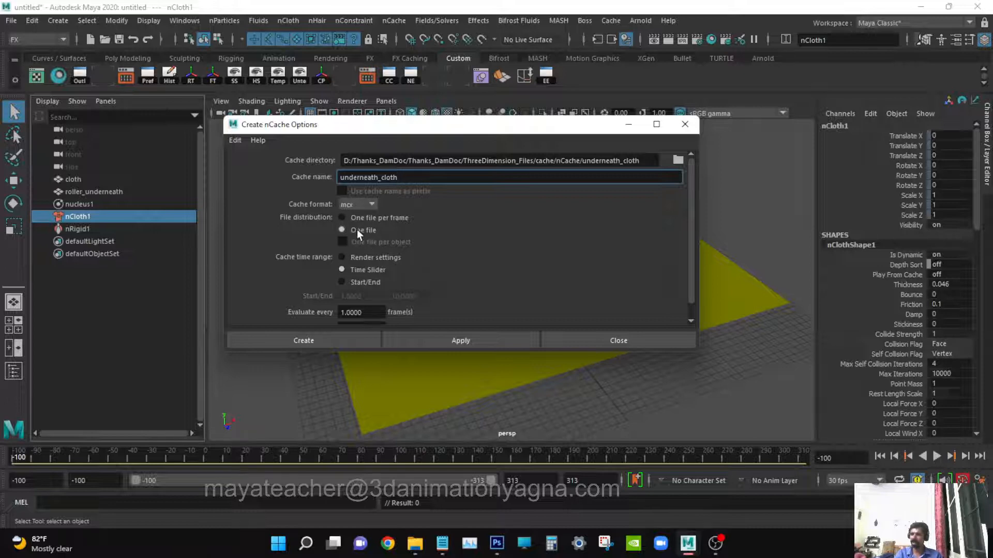
scroll(401, 292, "down", 1)
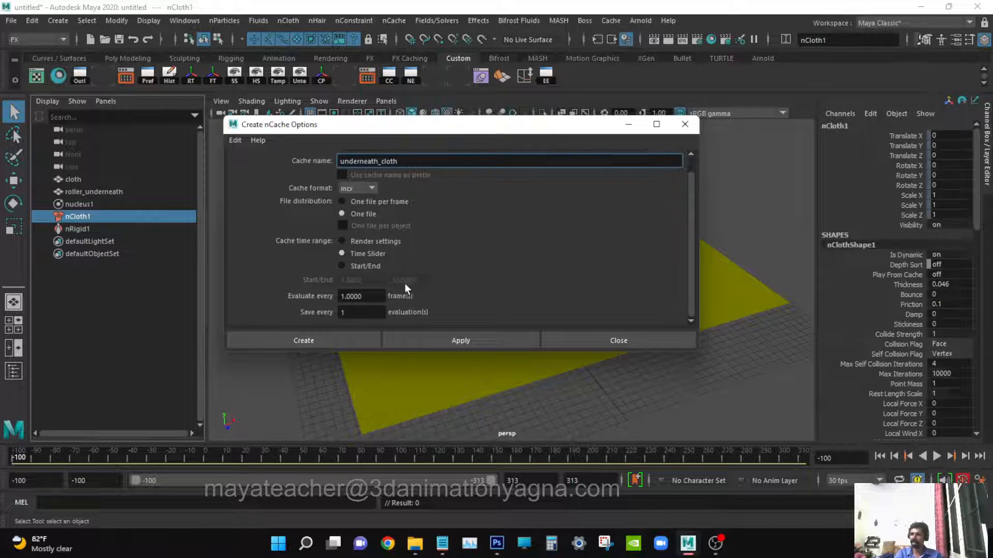
left_click(339, 340)
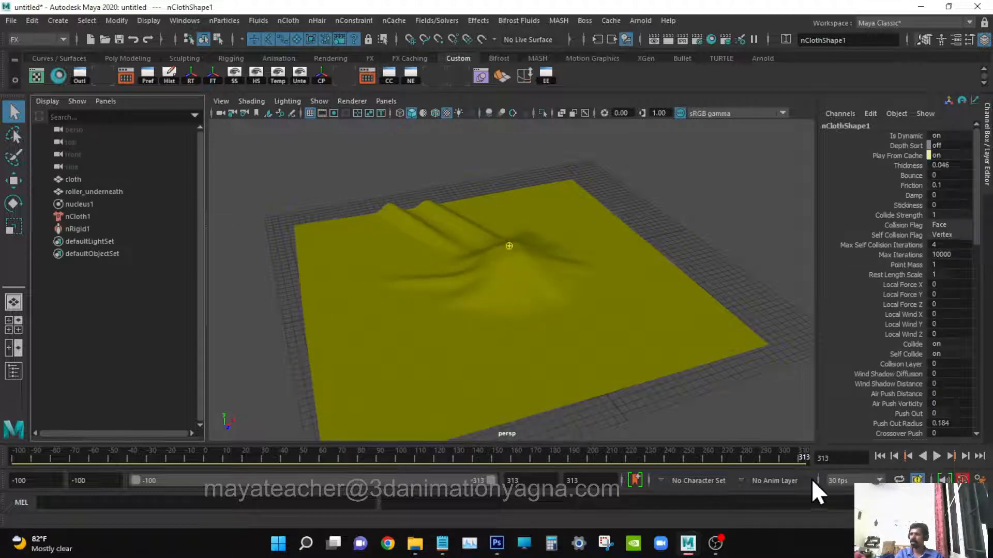
Step: Set the time slider's playback speed to 30 fps x 1, save it and review the cached simulation from the first frame
left_click(979, 480)
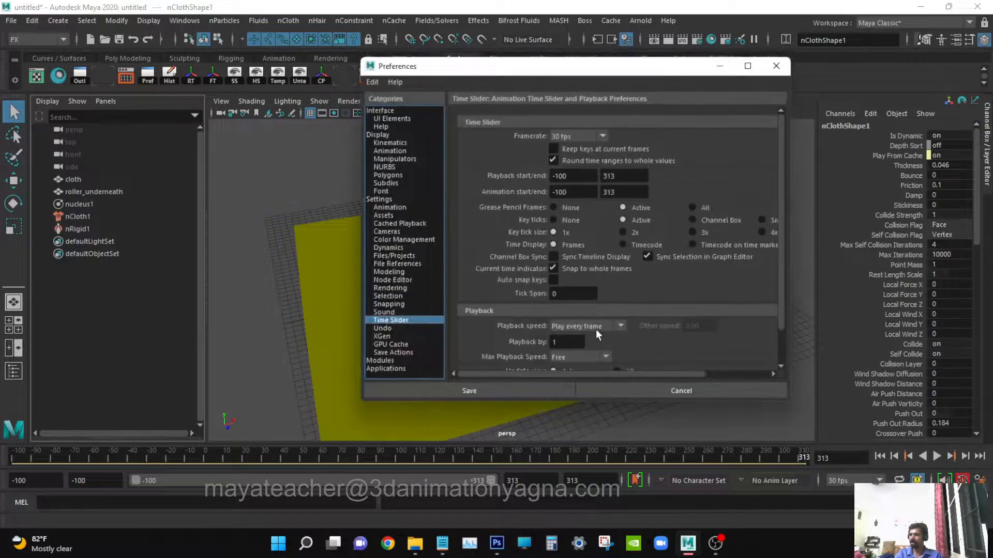
left_click(582, 325)
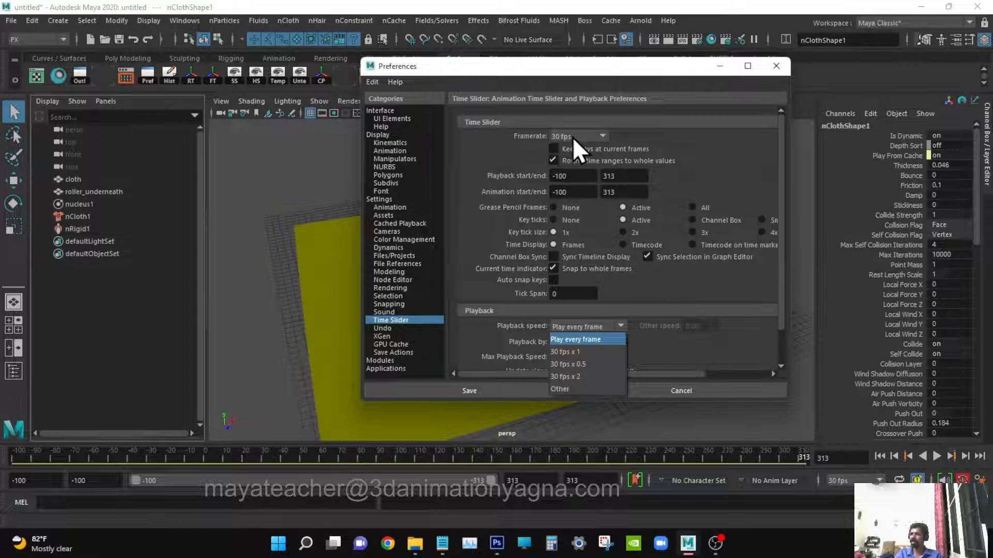
left_click(585, 352)
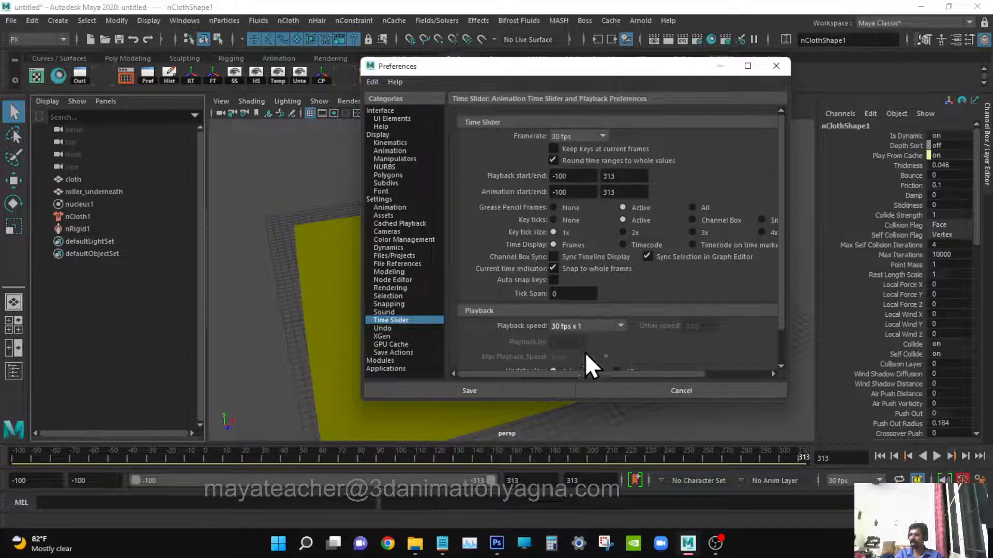
left_click(503, 391)
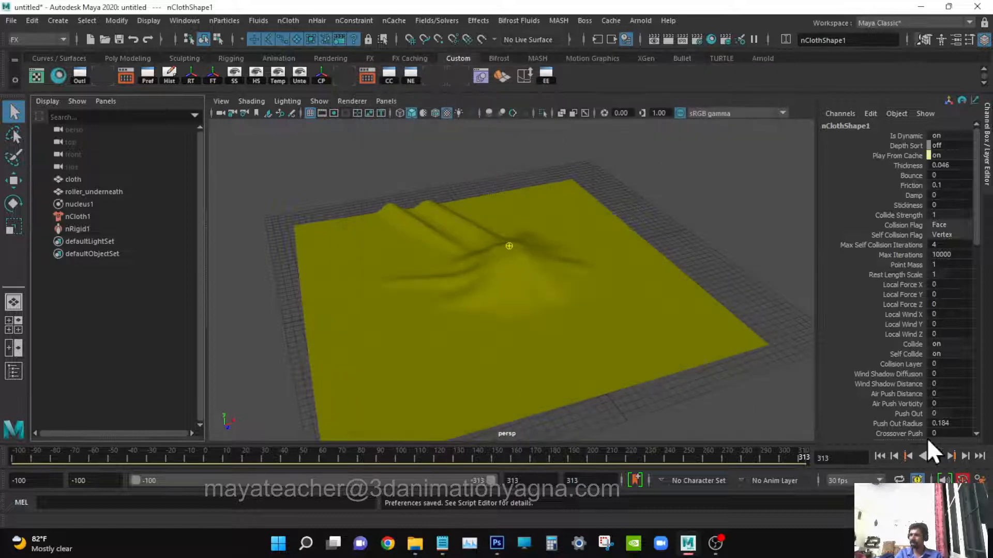
left_click(880, 456)
left_click_drag(263, 461, 890, 463)
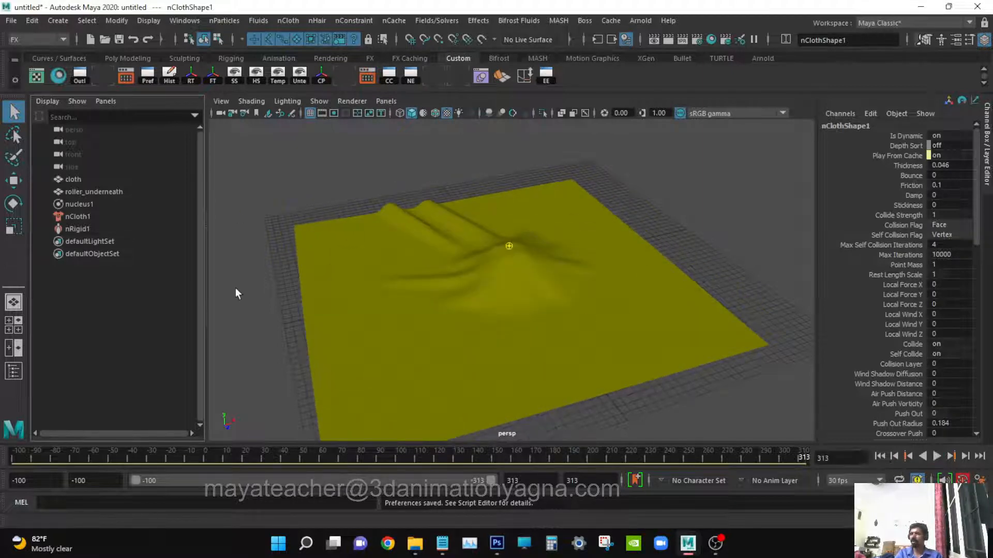
Step: Open the Playblast options, enlarge the window and name the movie file underneathCloth
left_click(184, 21)
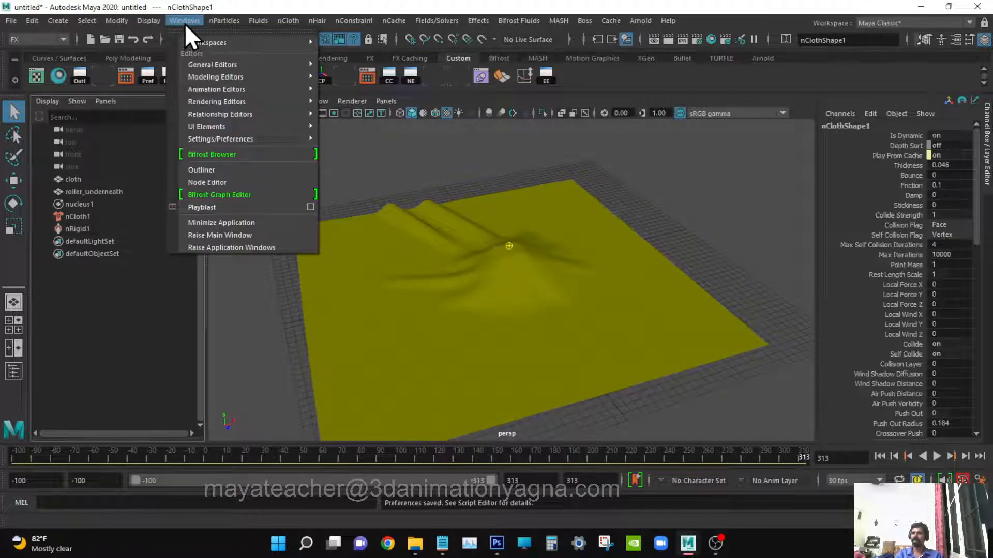
mouse_move(244, 135)
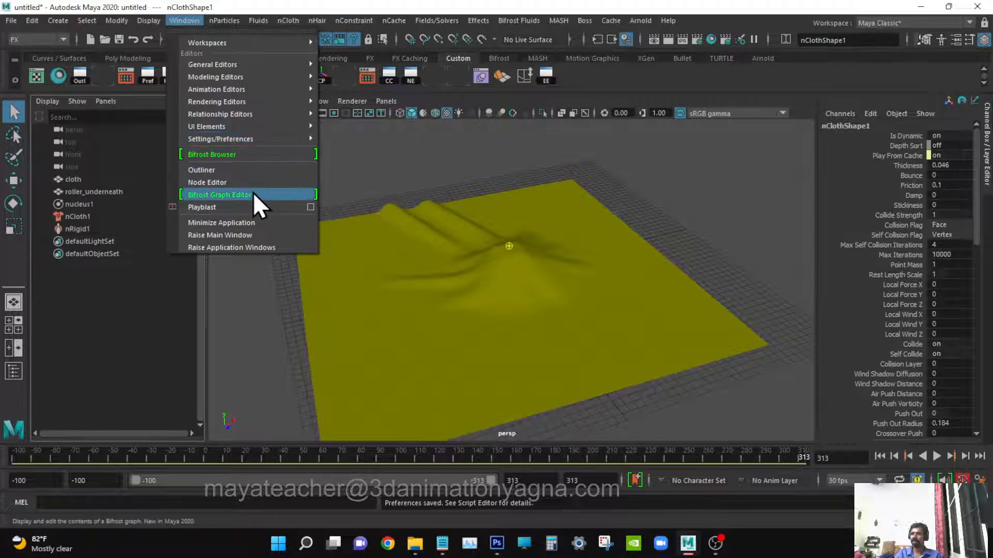
left_click(312, 207)
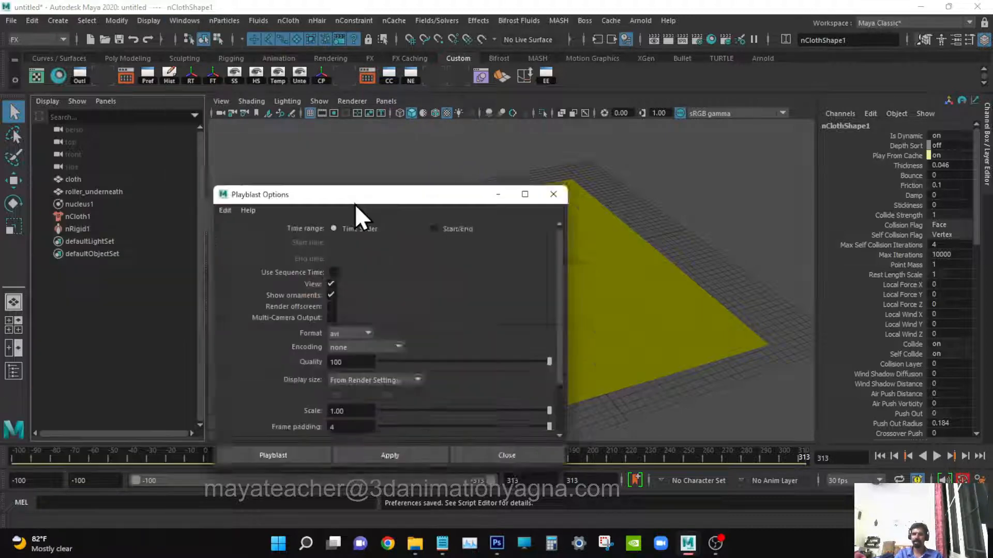
left_click_drag(354, 203, 430, 105)
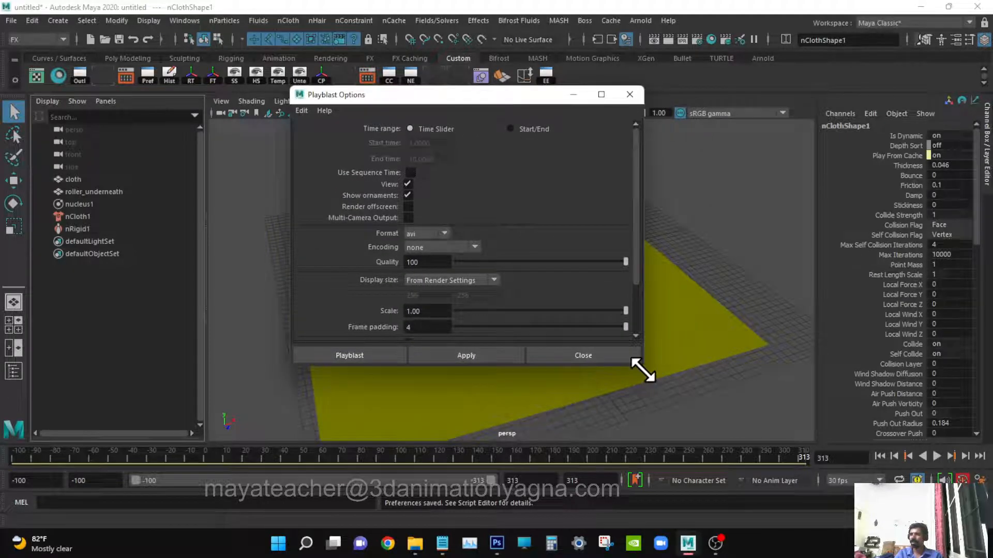
left_click_drag(642, 366, 743, 425)
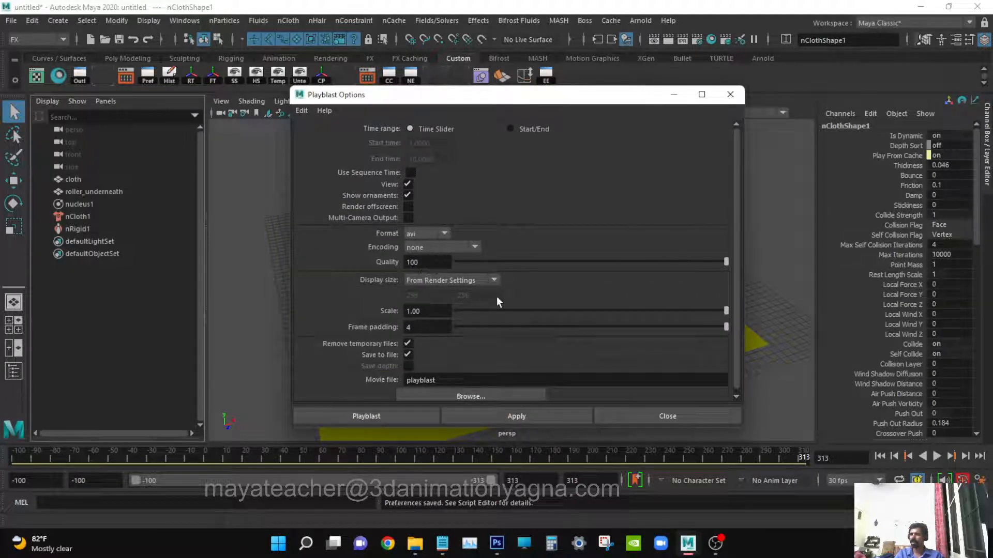
scroll(497, 297, "down", 1)
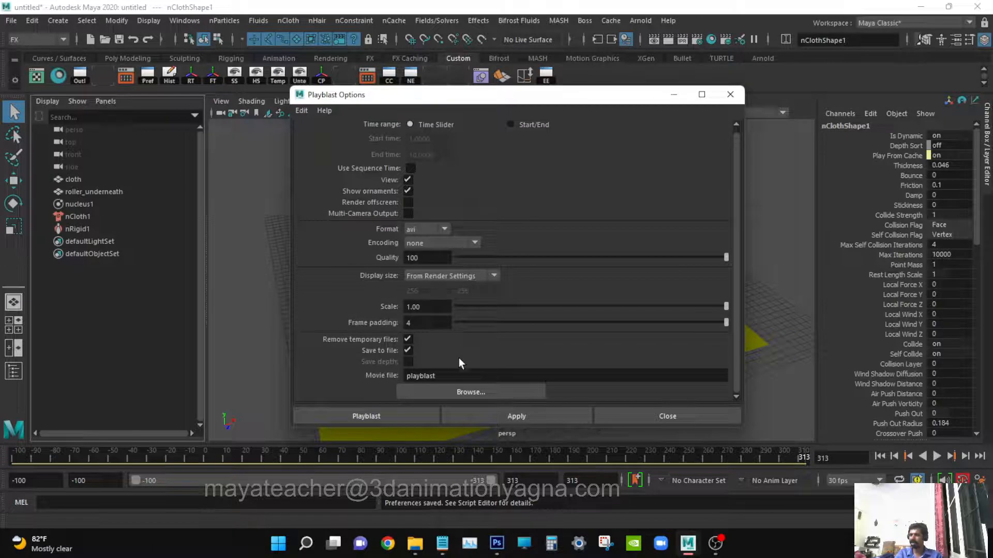
double_click(455, 376)
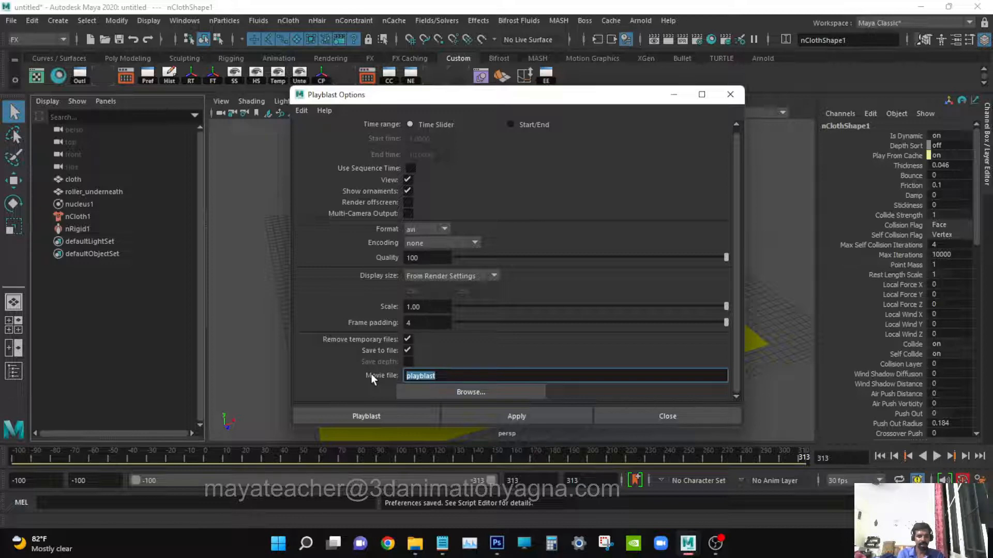
type("ncloth")
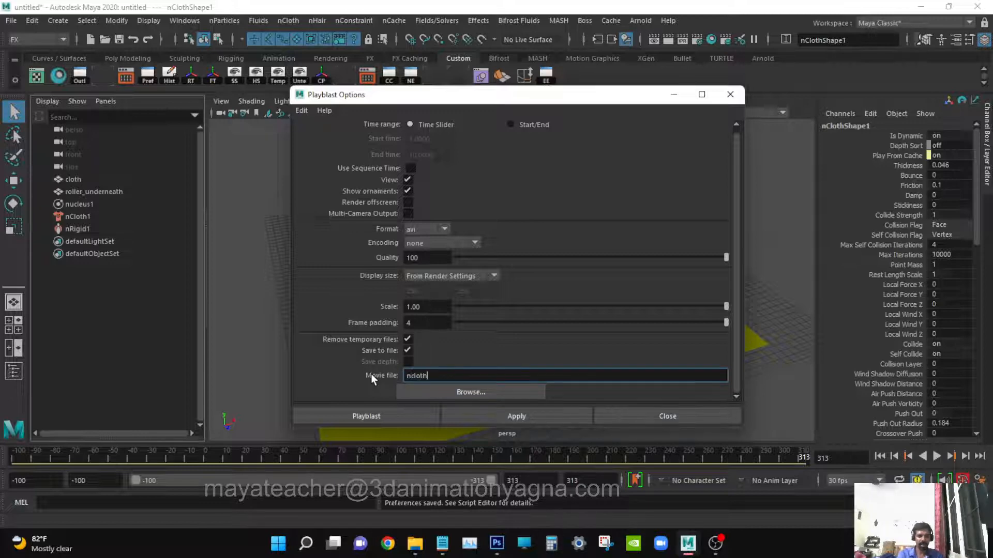
type("_")
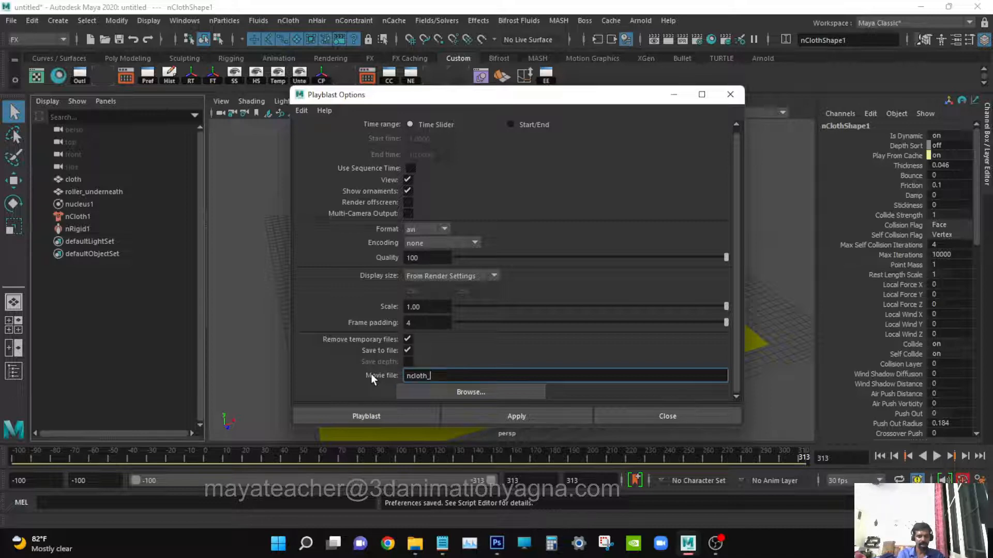
type("underneath")
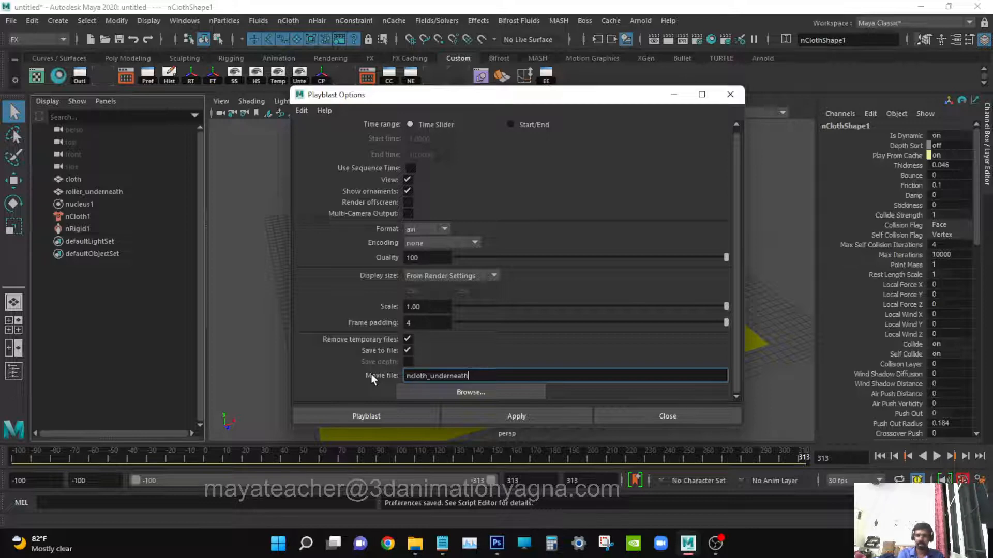
type("Cloth")
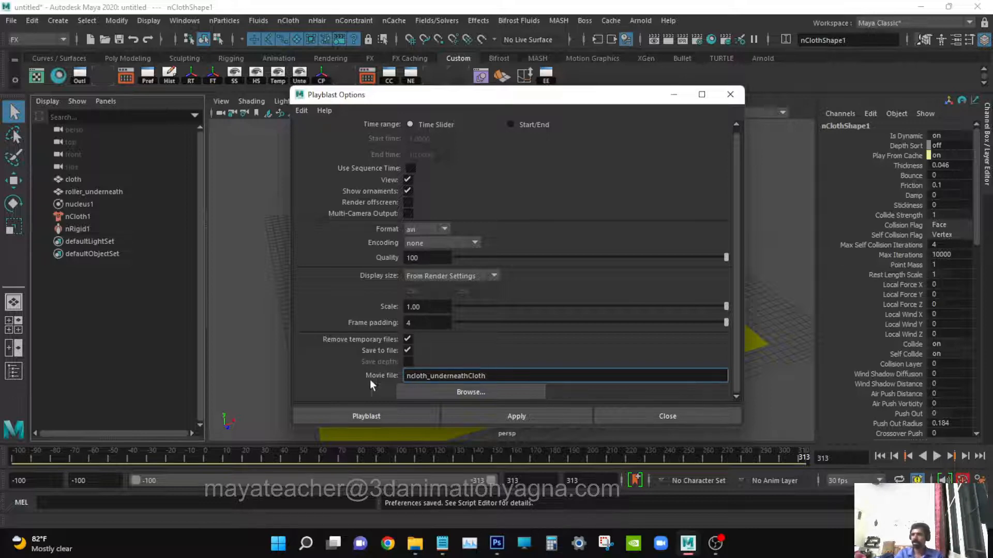
left_click_drag(430, 375, 361, 383)
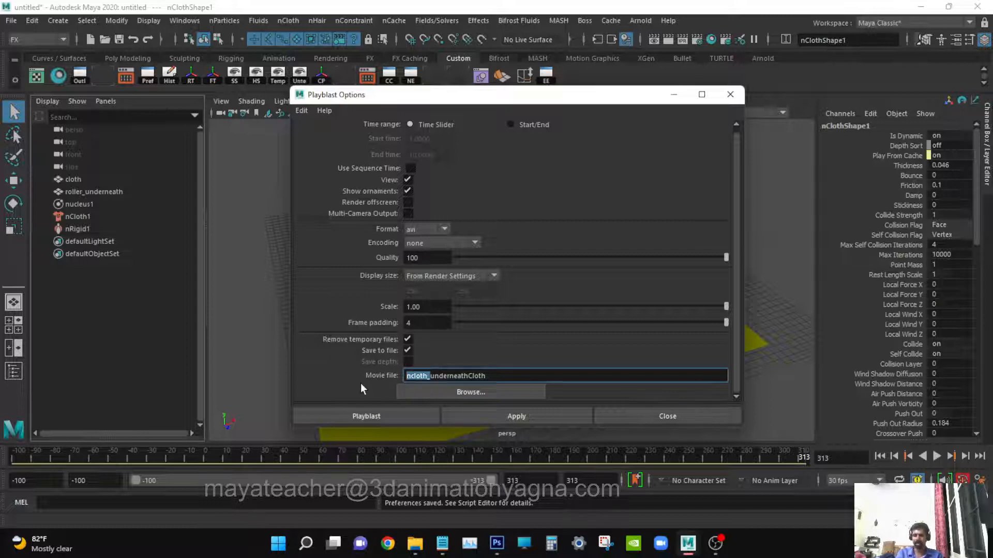
key("BackSpace")
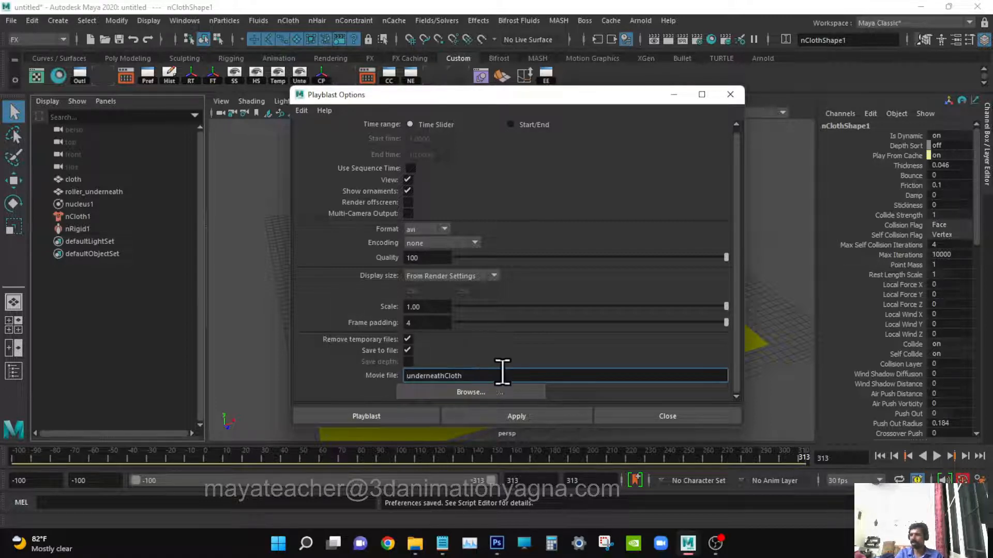
left_click(400, 417)
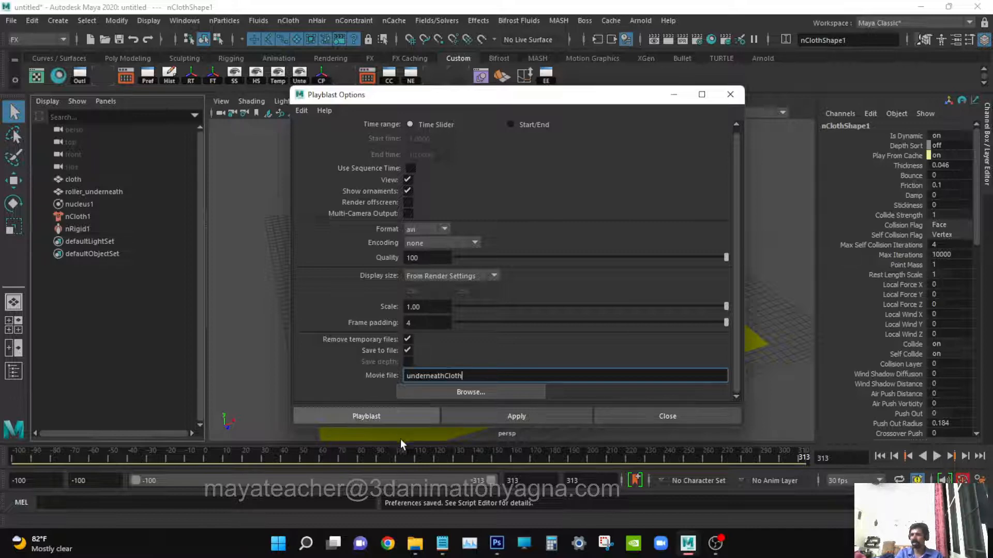
Step: Start the playback range at frame 1, playblast the cached cloth and watch the movie full screen
left_click(99, 481)
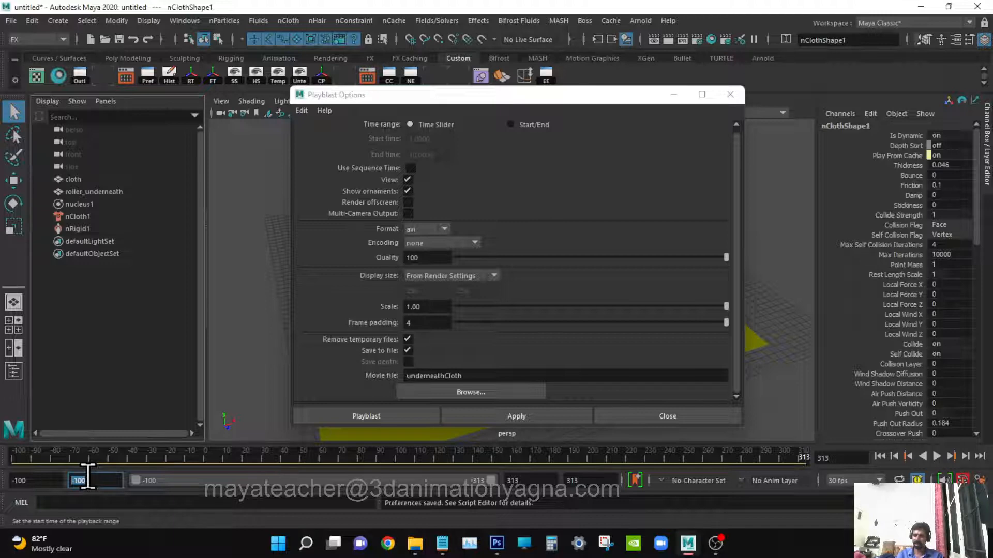
type("1")
key("Return")
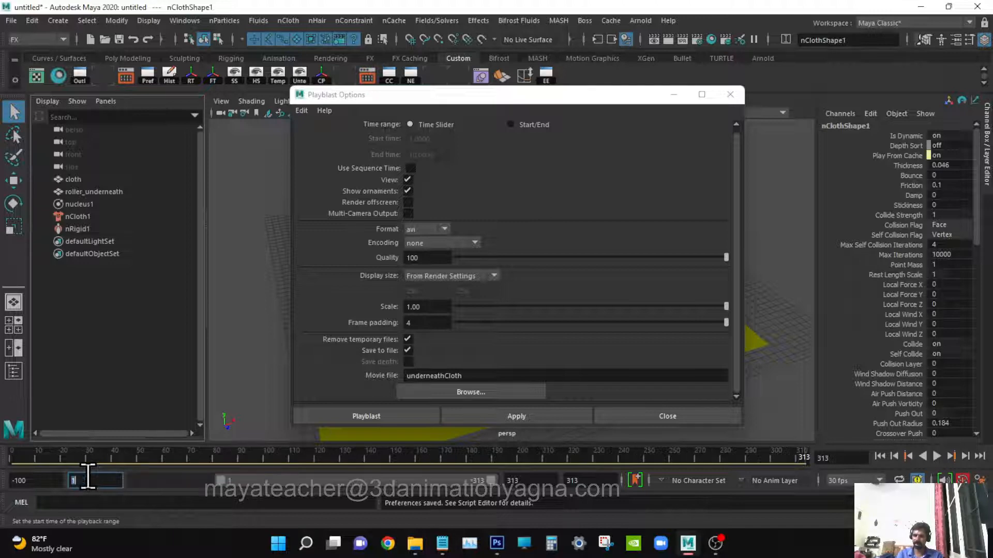
left_click(388, 418)
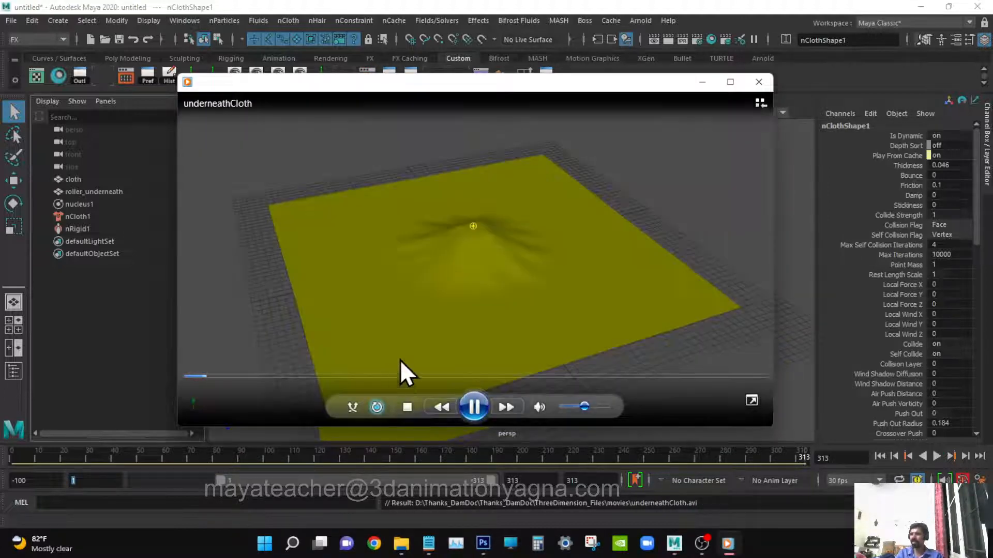
double_click(513, 292)
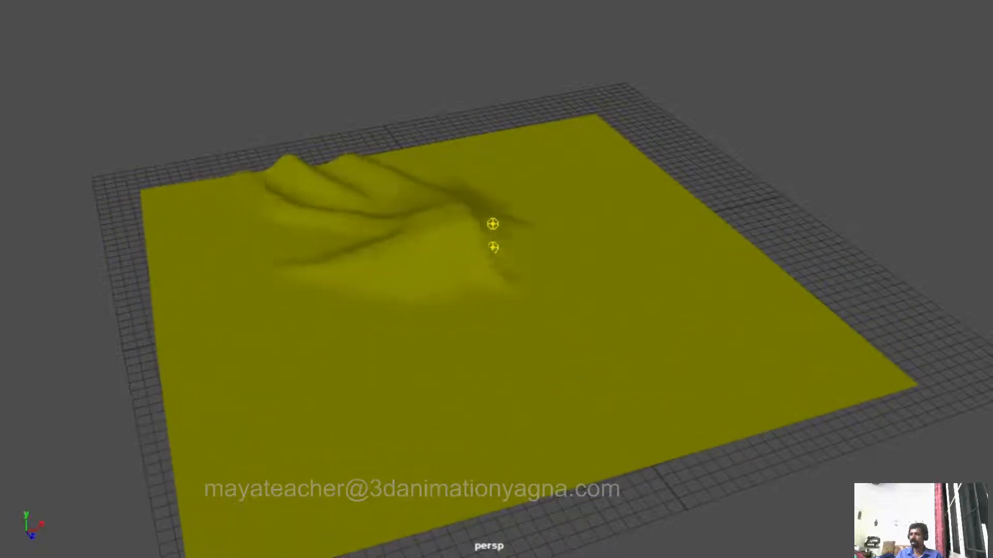
mouse_move(986, 356)
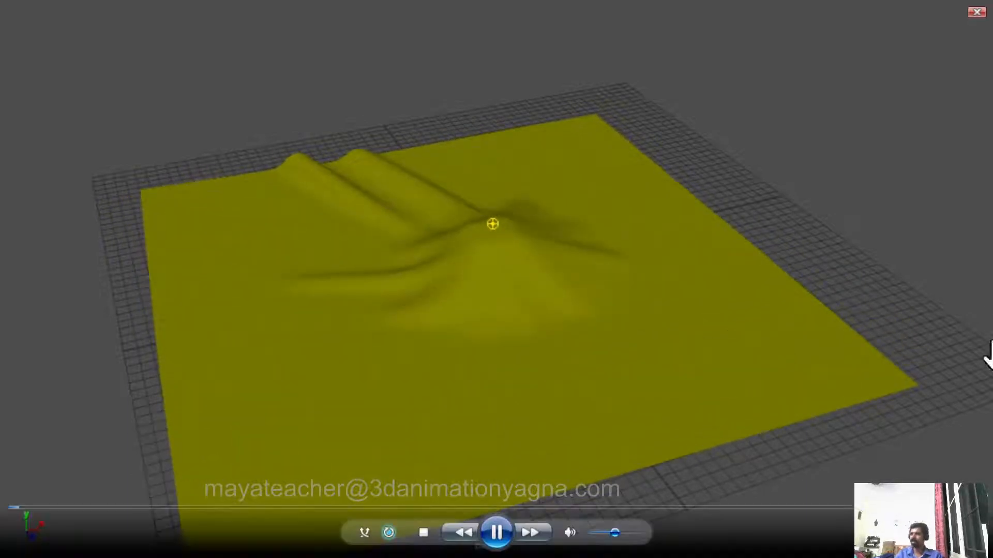
Step: Close the playblast movie and open the Arnold RenderView
double_click(688, 228)
left_click(761, 94)
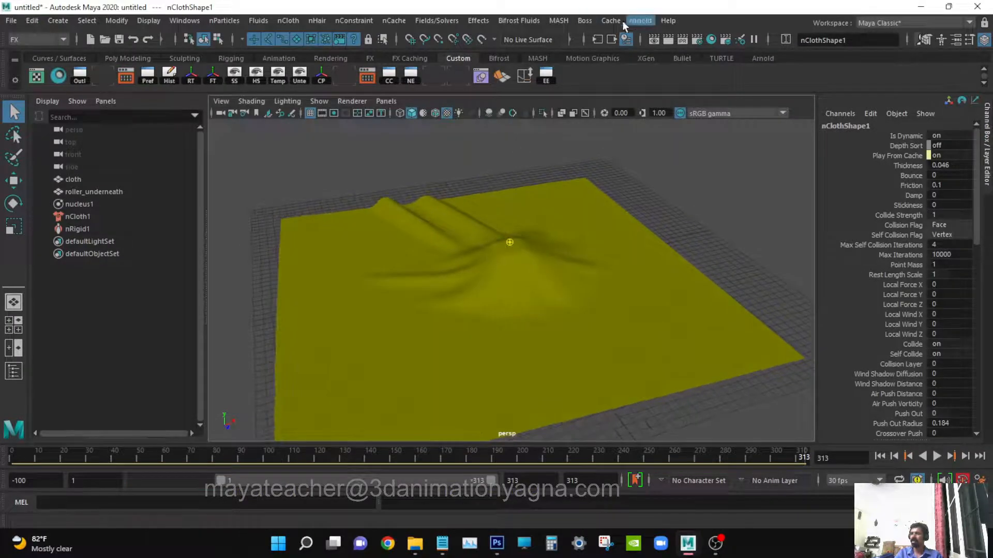
left_click(637, 22)
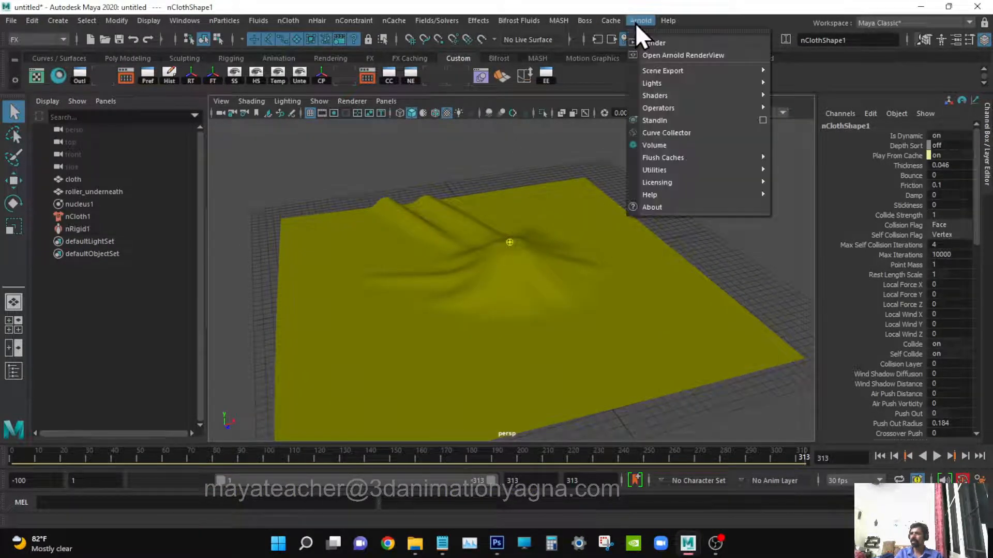
left_click(693, 54)
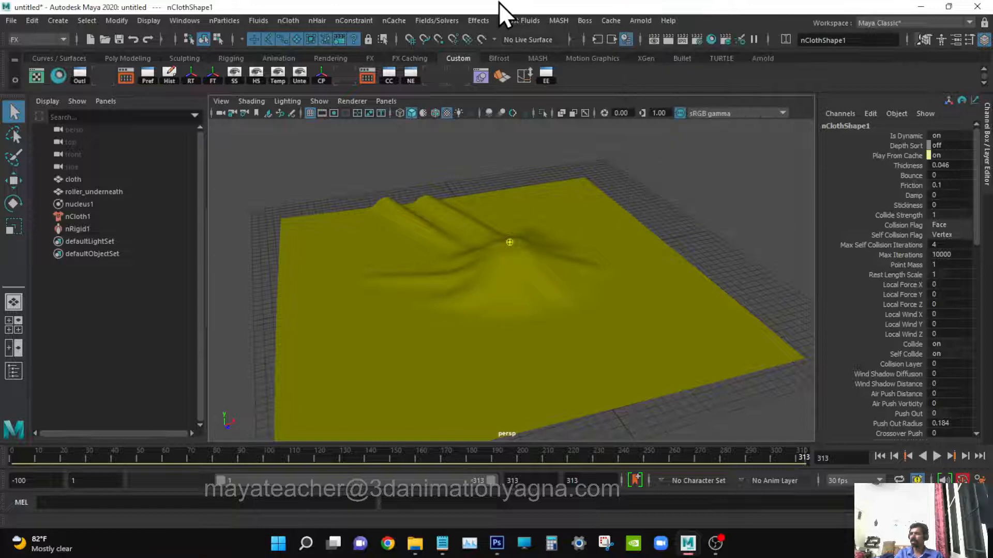
Step: Create an Arnold area light and scale it uniformly to about 10
left_click(637, 23)
mouse_move(711, 84)
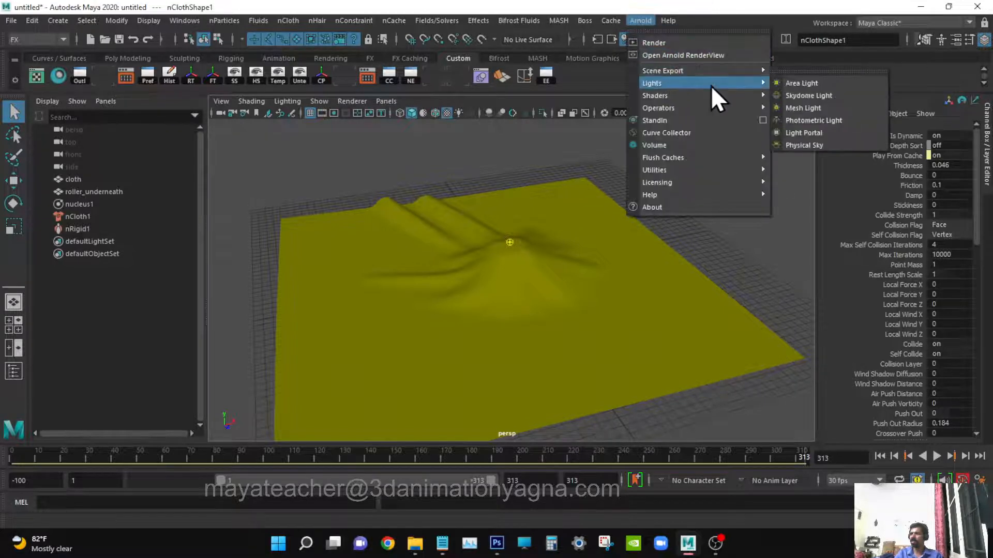
left_click(799, 83)
key("r")
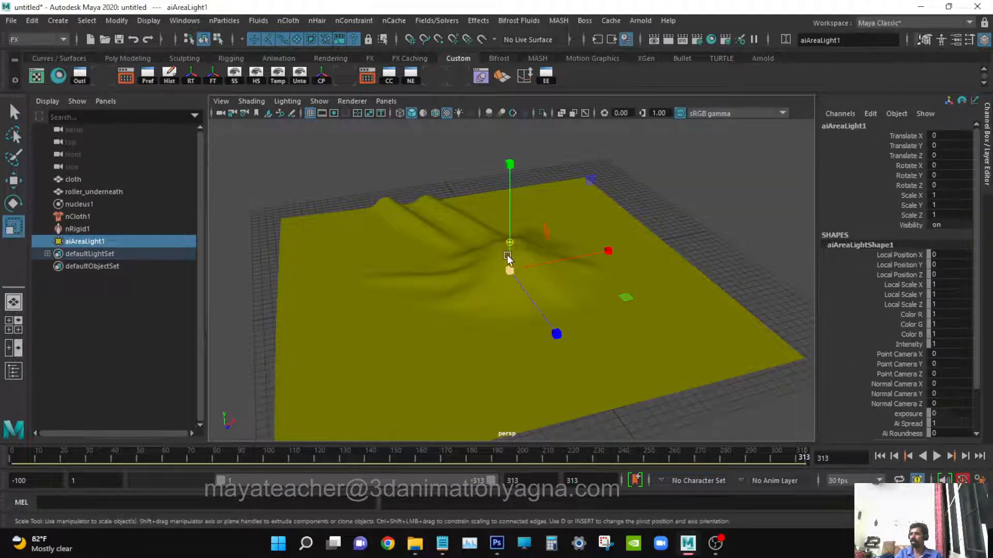
left_click_drag(508, 263, 646, 228)
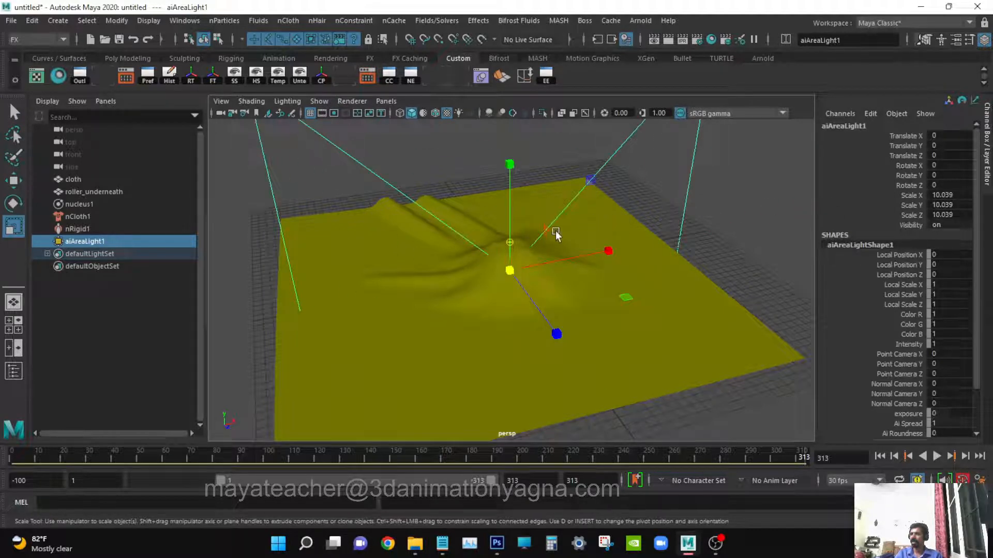
Step: Rotate the area light -90 degrees in X so it faces down and raise it about 8 units above the cloth
key("e")
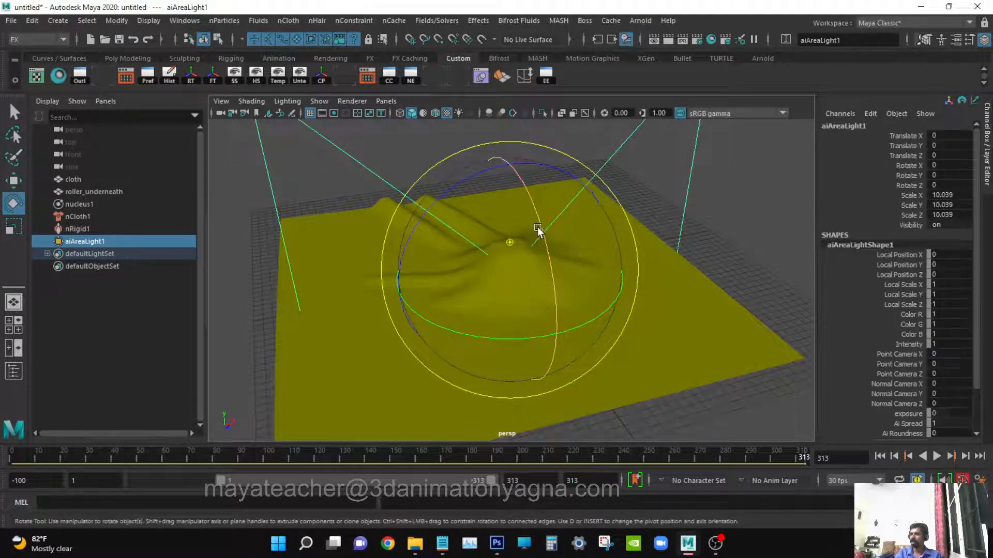
double_click(949, 165)
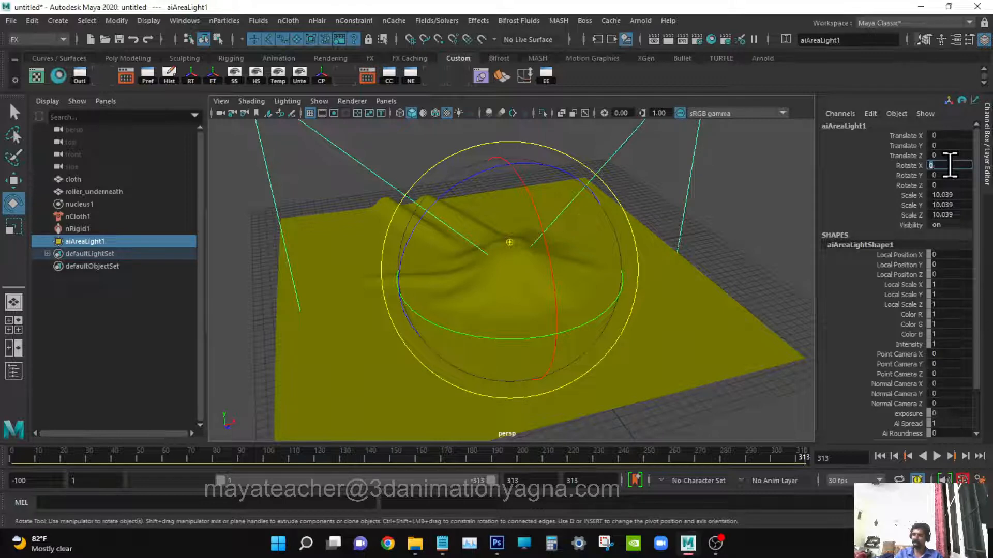
type("-90")
key("Return")
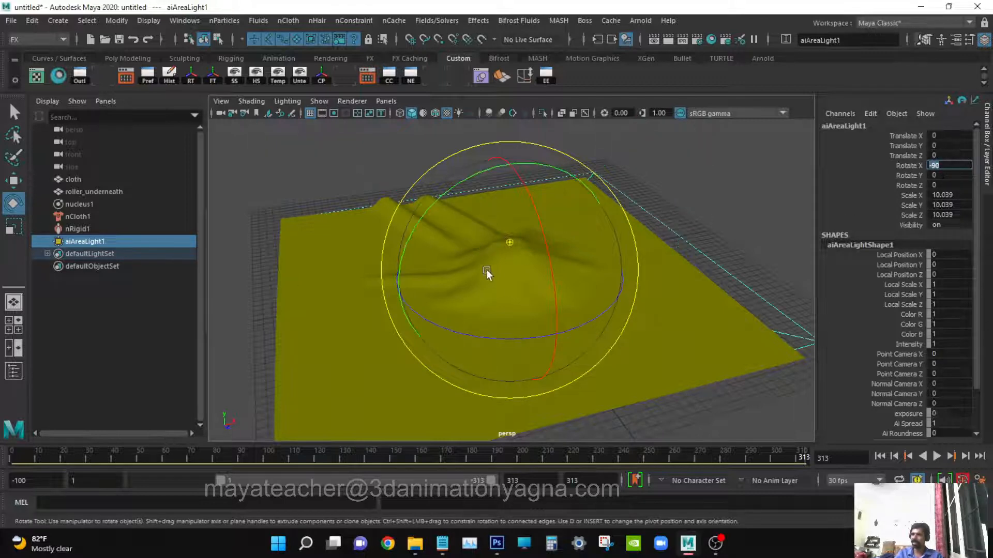
key("w")
left_click_drag(516, 227, 517, 93)
scroll(523, 230, "down", 6)
left_click_drag(520, 261, 539, 244, "alt")
Step: Enlarge the area light uniformly to a scale of about 47.6 and raise it to about 50.5 in Y
key("r")
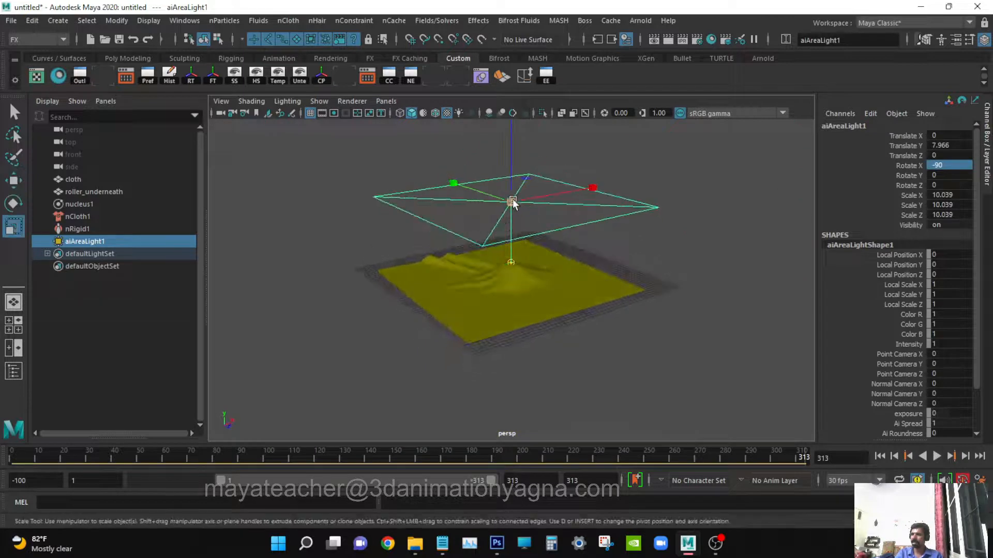
left_click_drag(511, 201, 828, 213)
left_click_drag(514, 205, 687, 182)
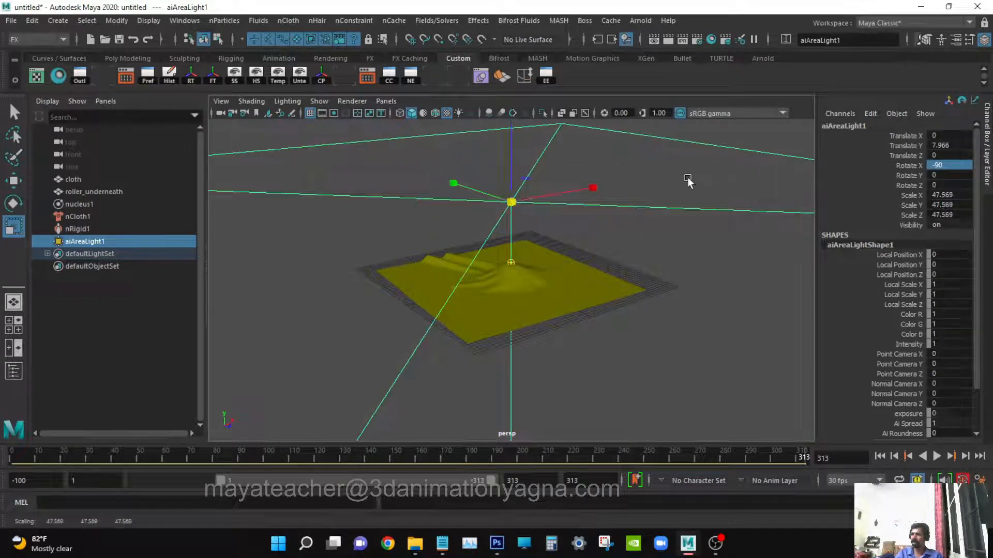
key("w")
left_click_drag(523, 169, 507, 6)
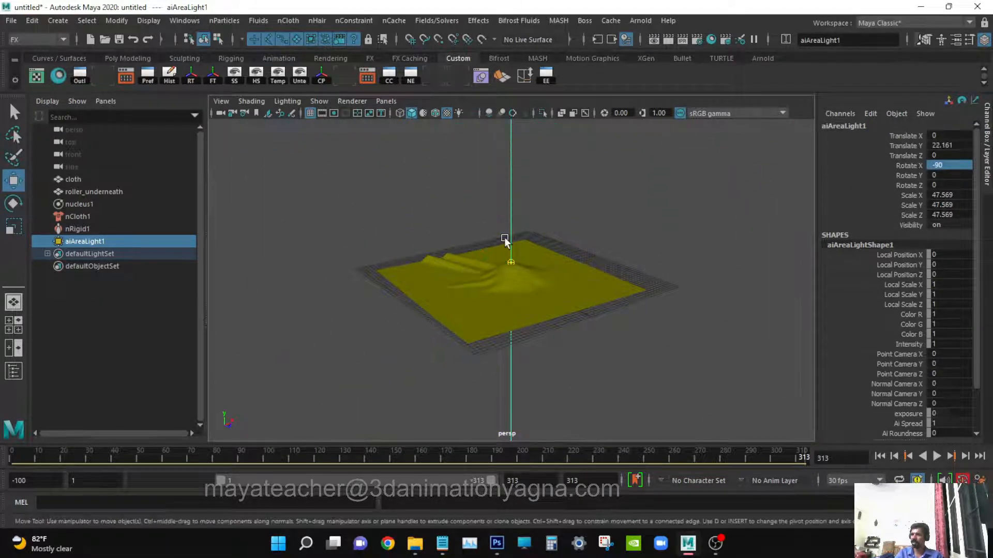
scroll(505, 241, "down", 5)
left_click_drag(510, 173, 520, 51)
scroll(527, 328, "up", 5)
scroll(539, 347, "up", 5)
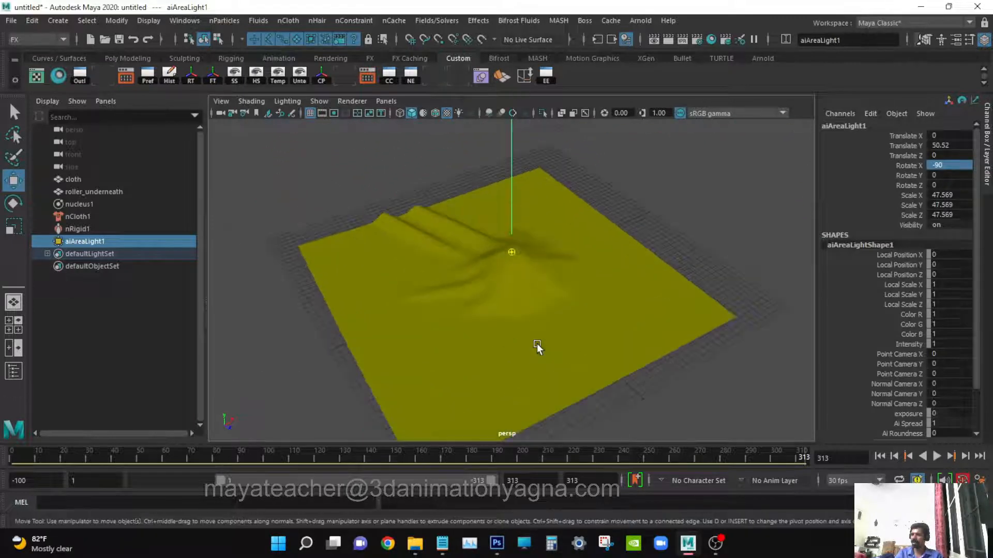
Step: Turn off Normalize on the area light and set its intensity to about 1.43 and its exposure to about 1.05
key("ctrl+a")
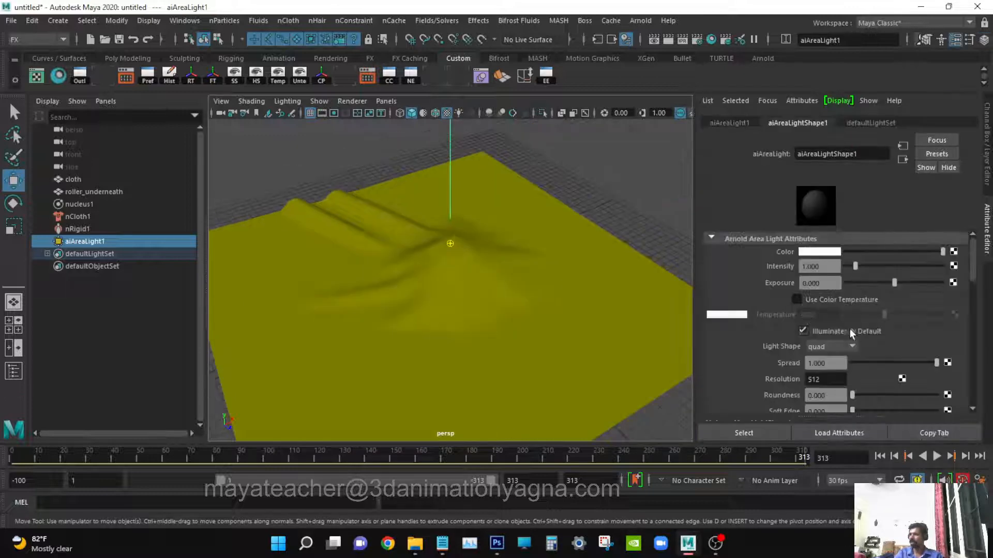
scroll(834, 349, "down", 3)
left_click(829, 335)
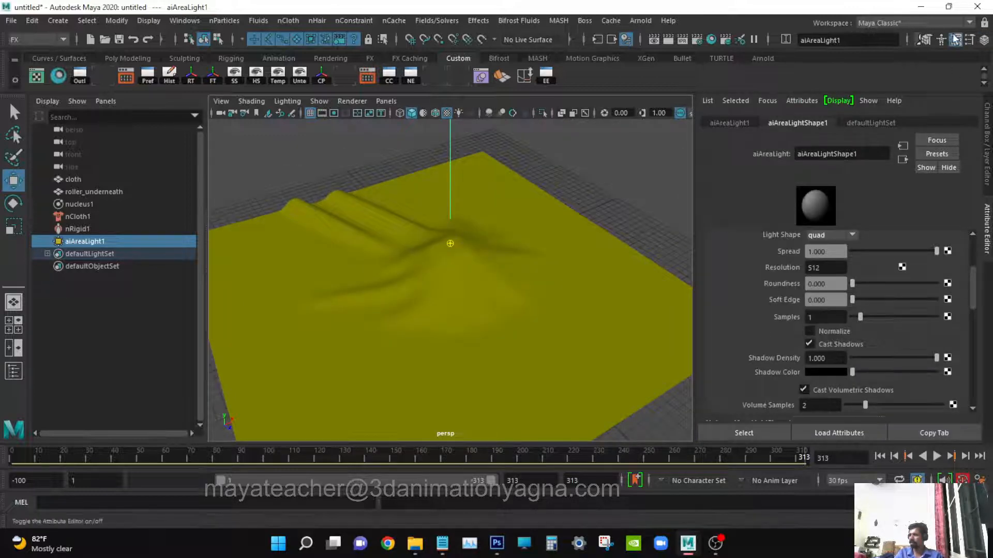
scroll(852, 271, "up", 3)
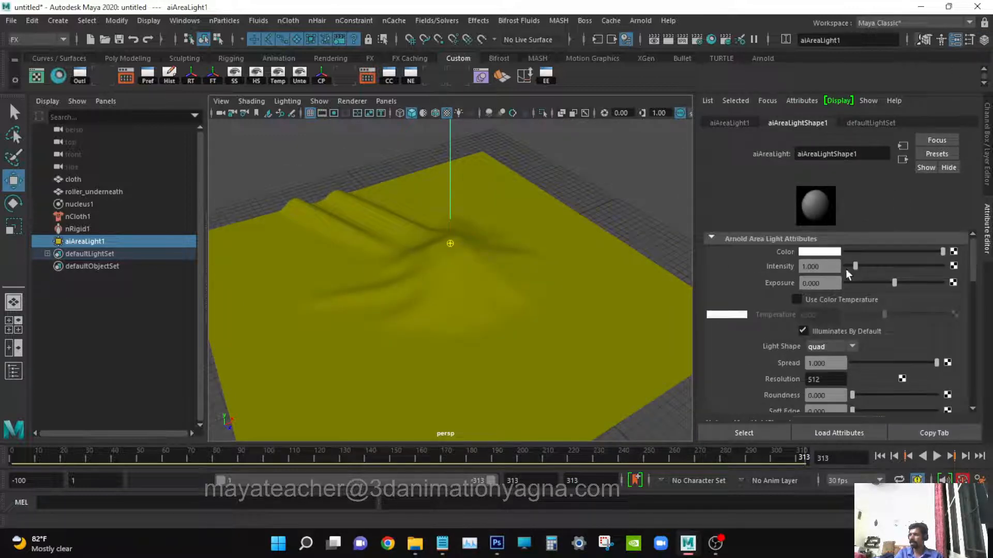
left_click_drag(847, 270, 861, 268)
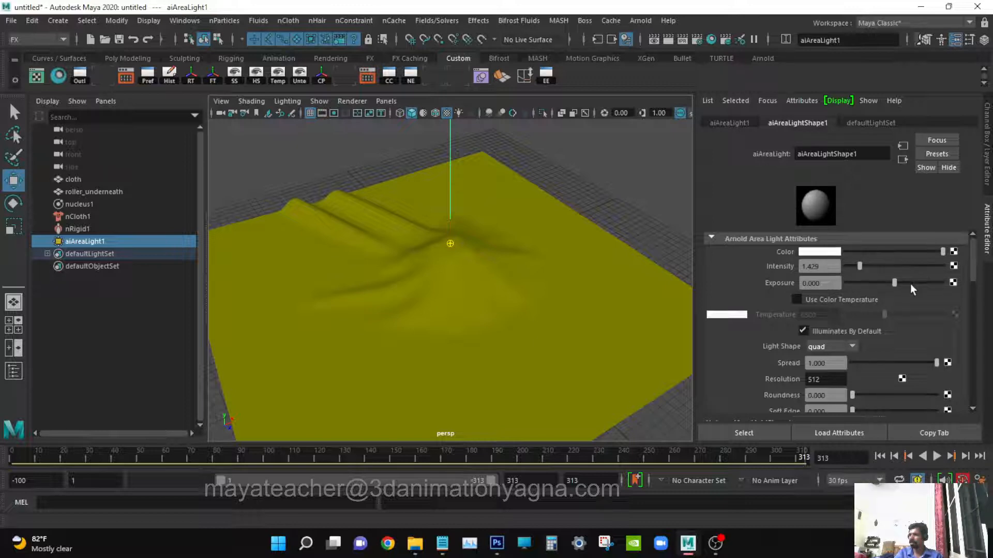
left_click_drag(899, 284, 903, 283)
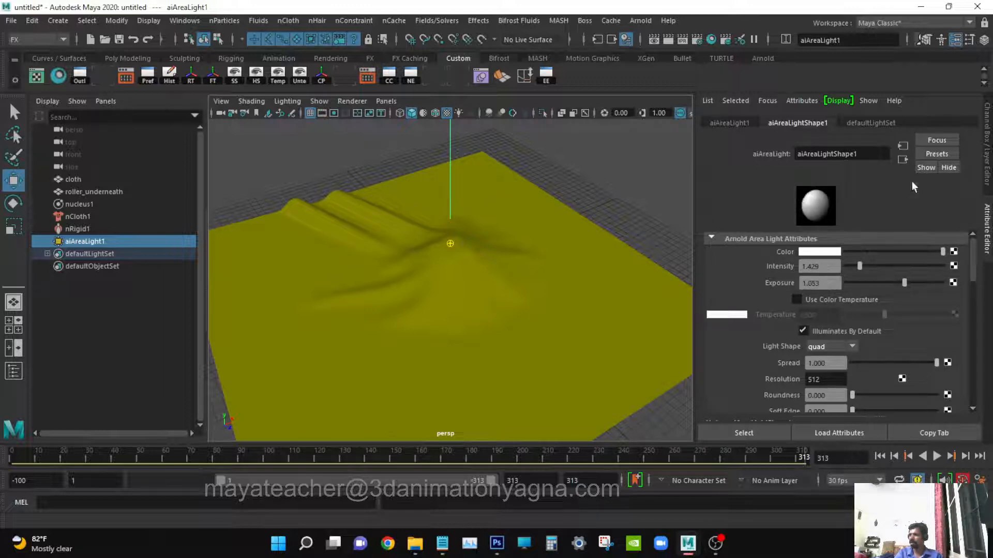
left_click(955, 39)
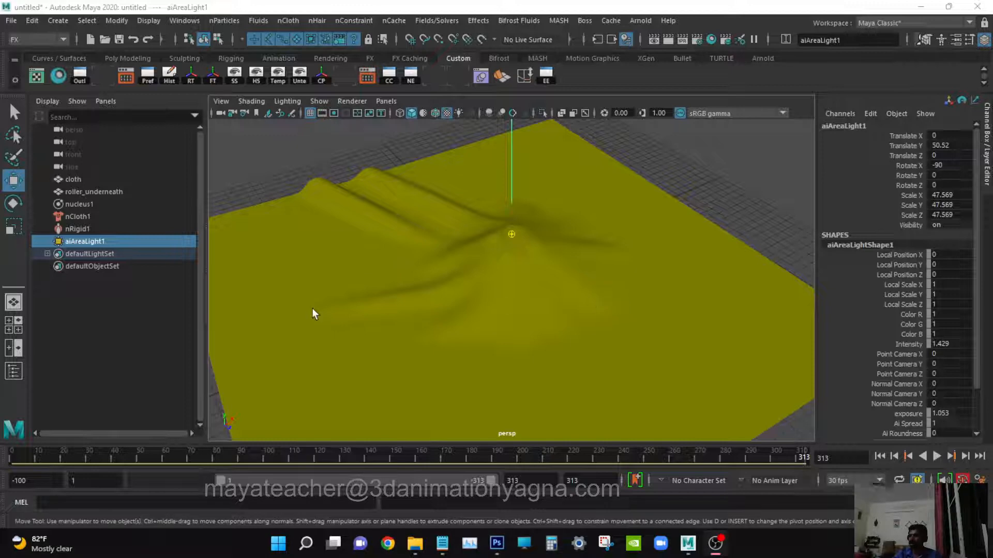
Step: Frame the cloth folds closely in the perspective view and render them in the Arnold RenderView
mouse_move(549, 278)
right_mouse_down("alt")
mouse_move(528, 279)
mouse_move(545, 284)
right_mouse_up("alt")
left_click_drag(545, 284, 547, 281, "alt")
right_click_drag(547, 281, 573, 280, "alt")
middle_click_drag(573, 277, 577, 249, "alt")
left_click(643, 23)
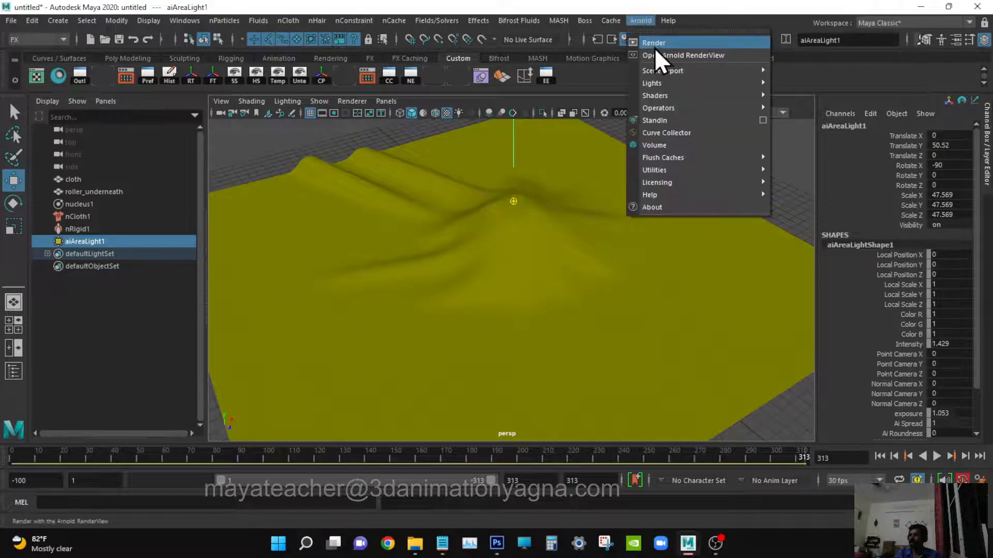
left_click(658, 58)
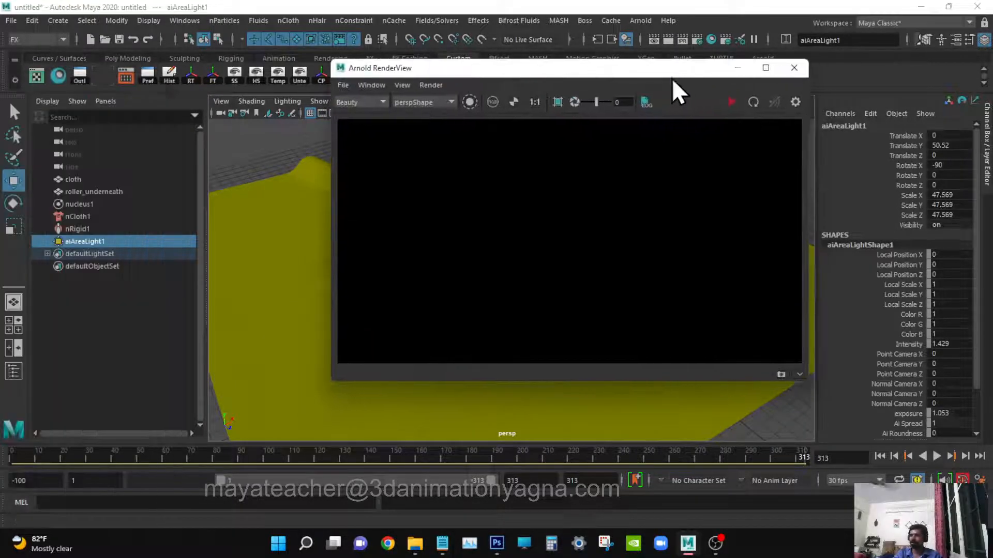
left_click(732, 102)
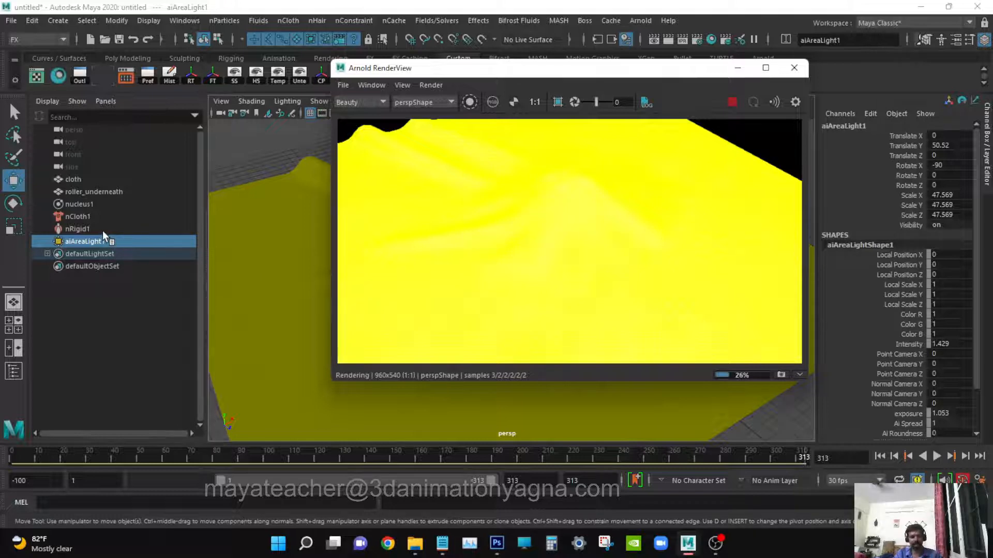
Step: Move the render window clear of the light's attributes and lower the area light's intensity to 0.649 and exposure to 0.329
key("ctrl+a")
left_click_drag(681, 71, 568, 68)
left_click_drag(860, 266, 855, 266)
left_click_drag(902, 287, 897, 287)
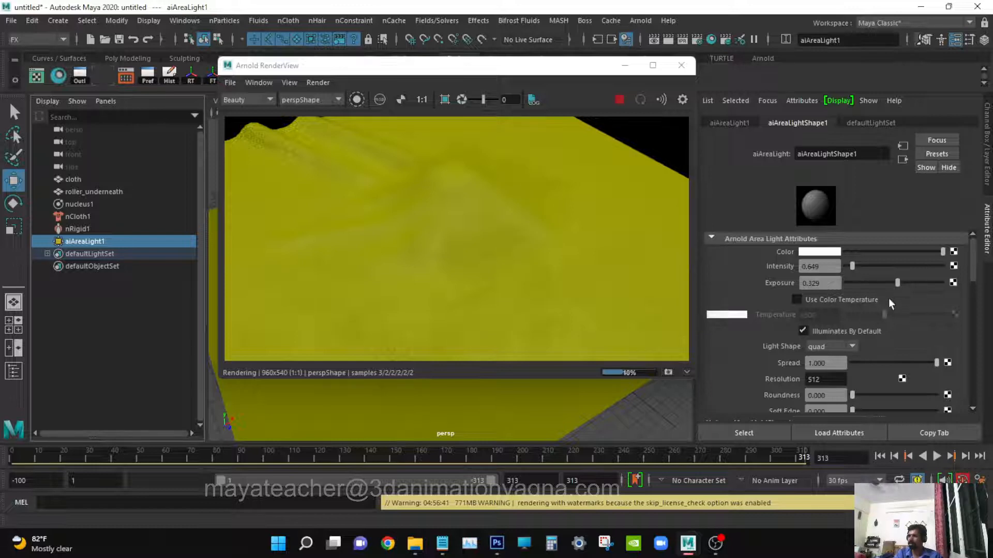
scroll(889, 353, "down", 8)
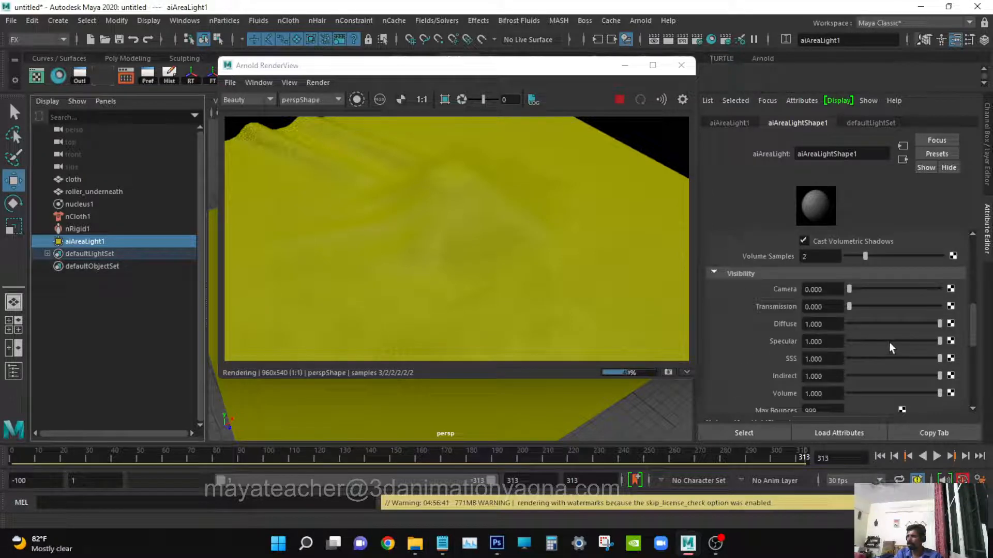
double_click(814, 341)
left_click_drag(813, 341, 788, 340)
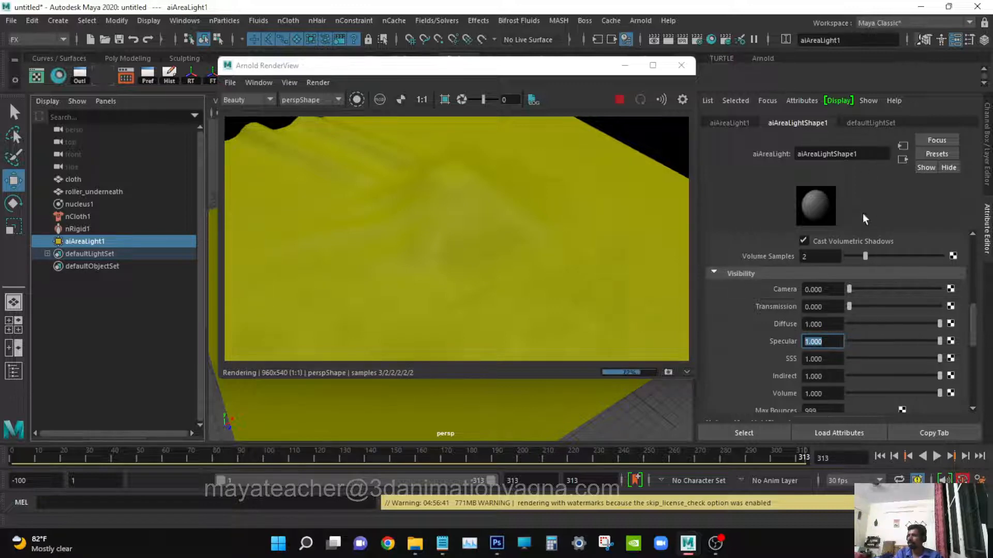
Step: Set the specular weight to 0.091, roughness to 0.442 and IOR to 1.145 on the cloth's aiStandardSurface1 material
left_click(411, 399)
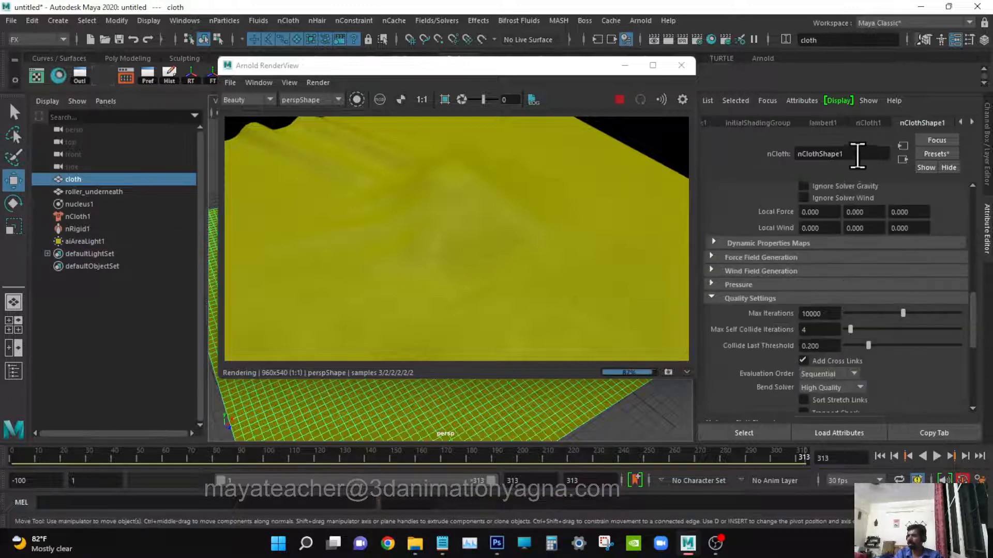
left_click(972, 123)
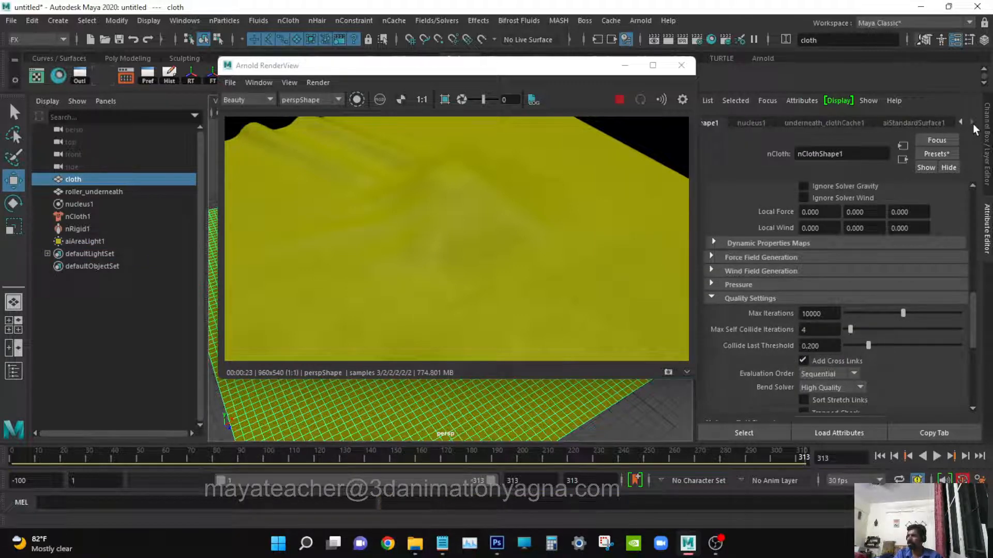
left_click(937, 123)
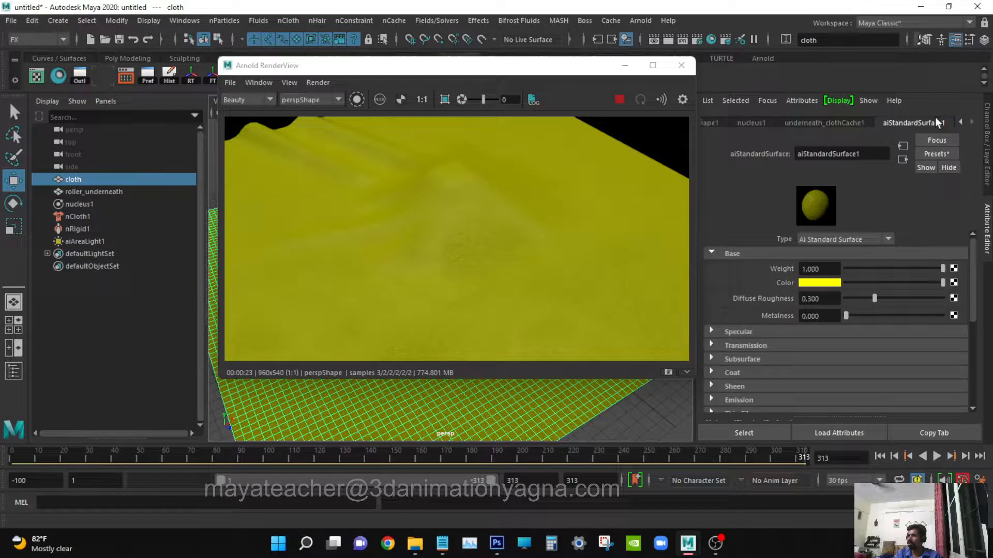
left_click(803, 333)
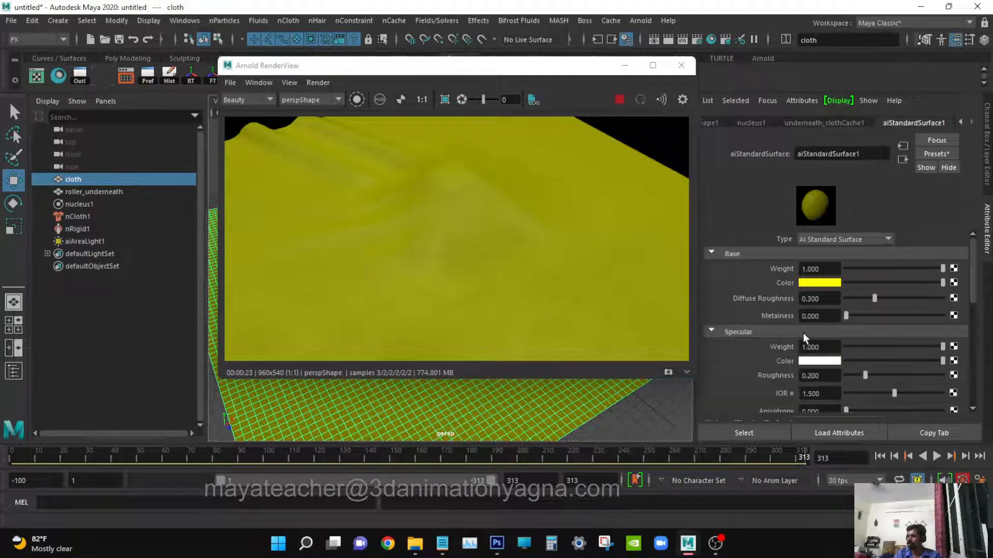
left_click(854, 347)
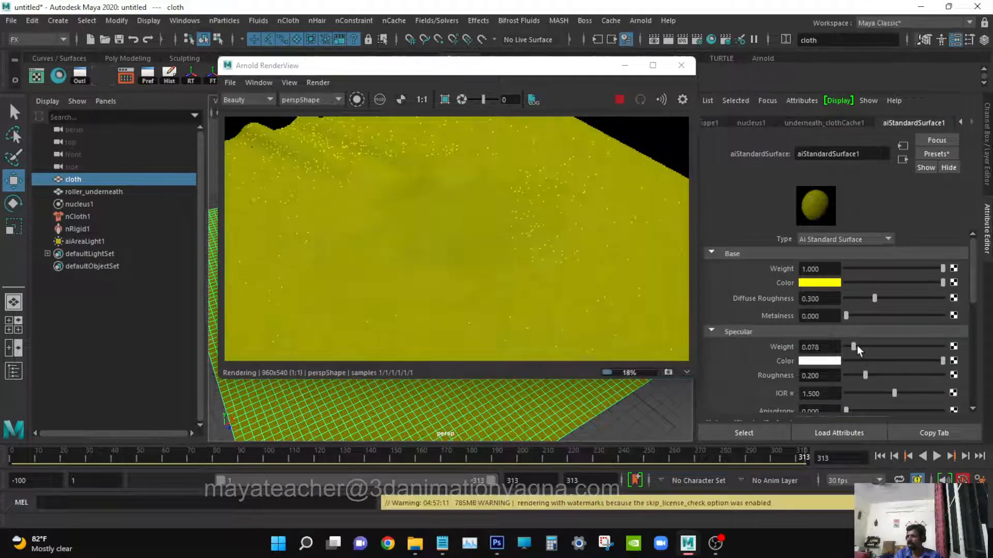
left_click_drag(859, 350, 882, 395)
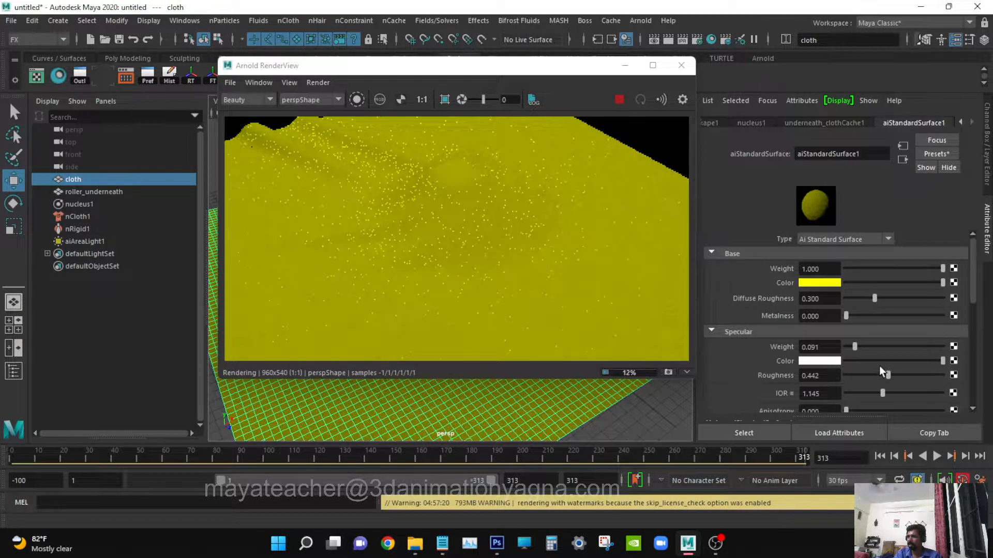
Step: Set the bump depth to 0.2 on the bump node of the cloth's aiStandardSurface1 material
scroll(883, 371, "down", 6)
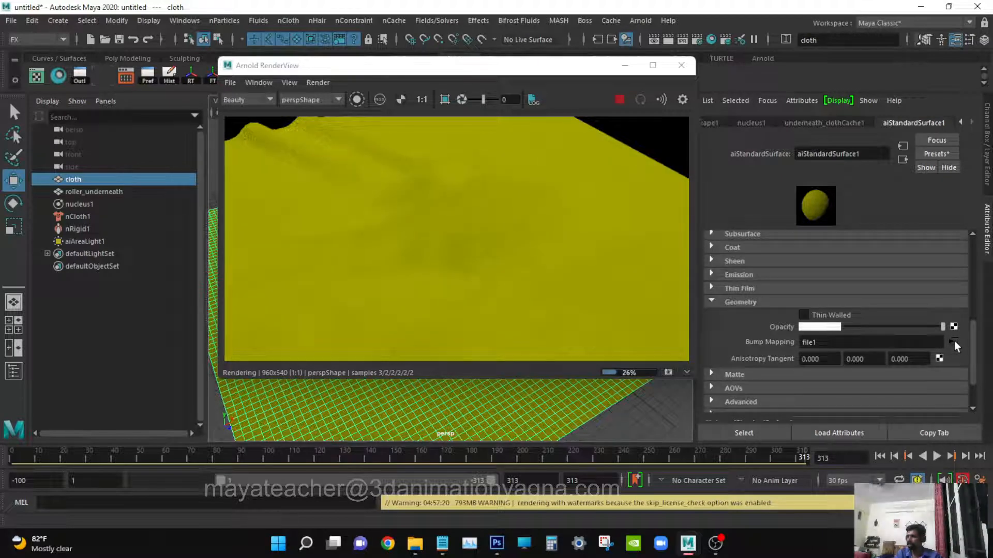
left_click(954, 343)
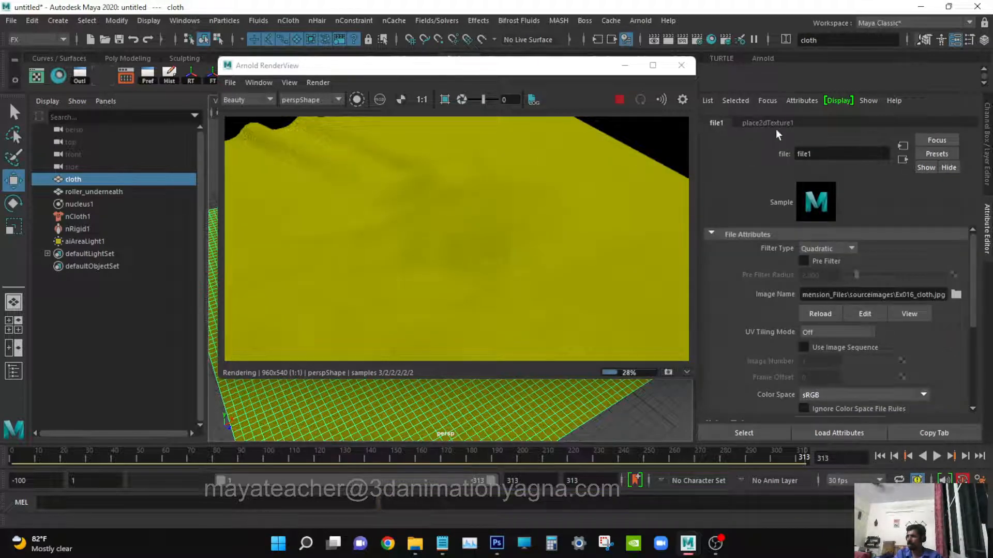
left_click(902, 160)
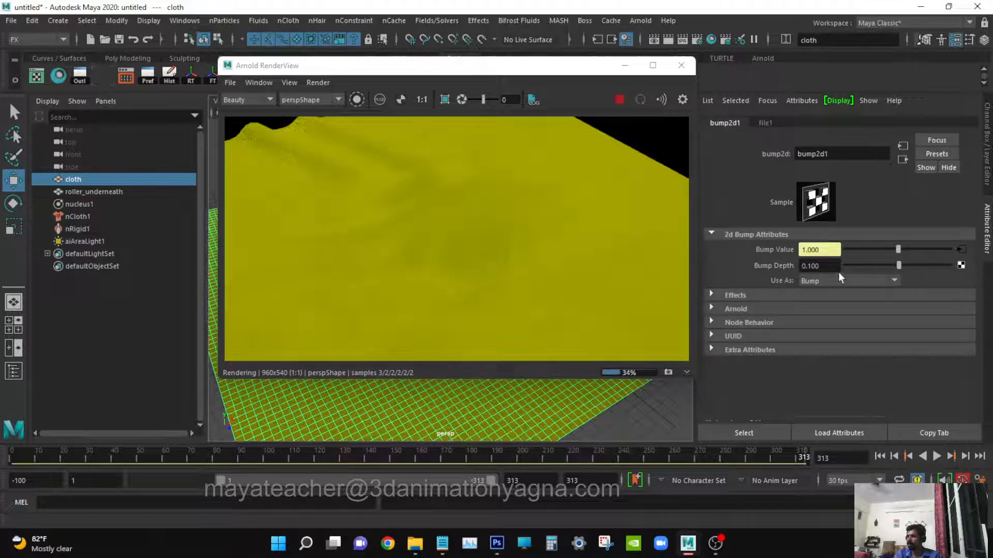
left_click_drag(834, 267, 780, 264)
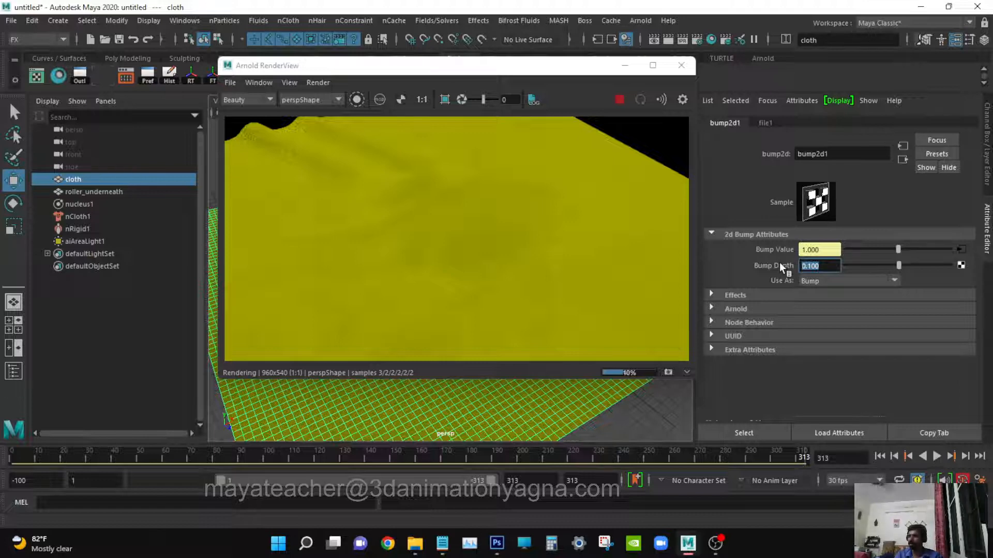
type("0.2")
key("Return")
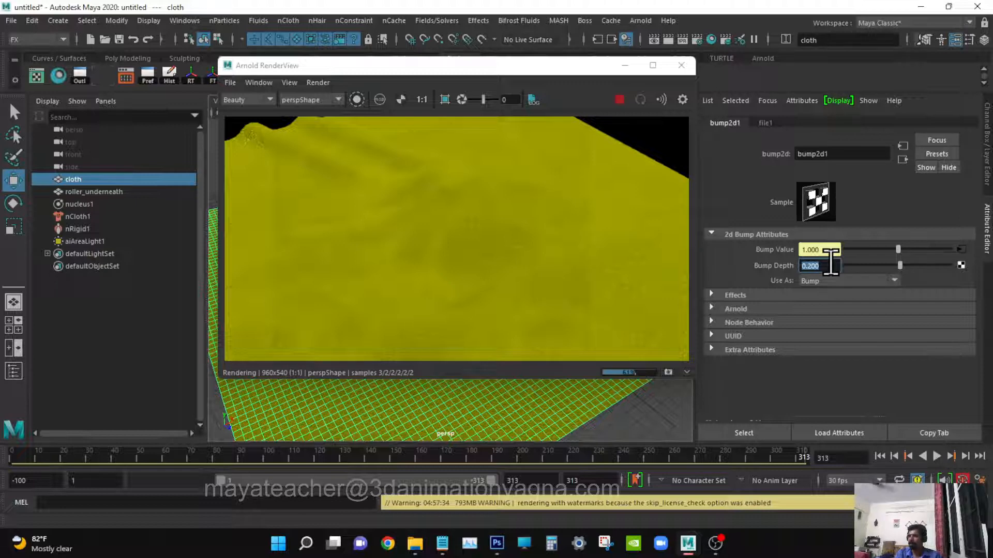
left_click(831, 265)
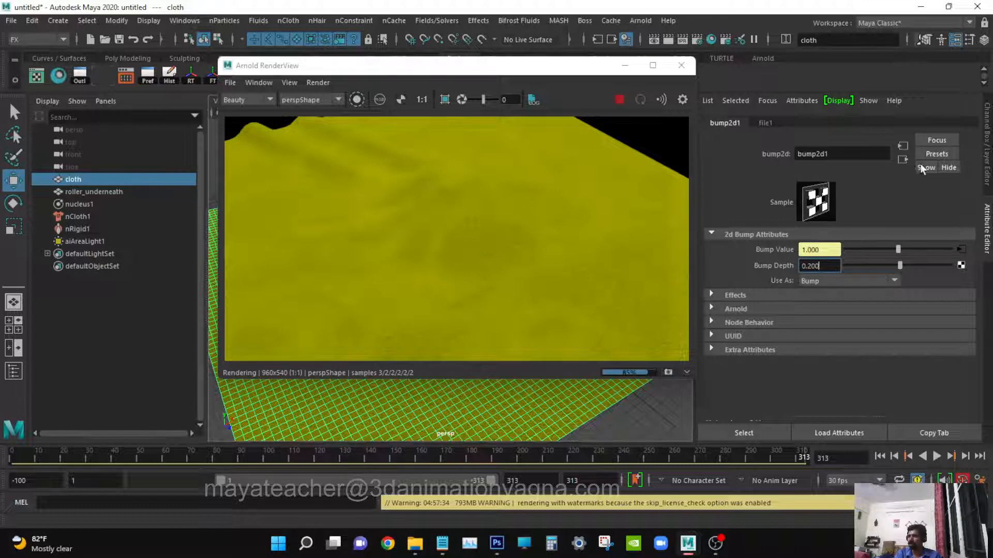
left_click(949, 166)
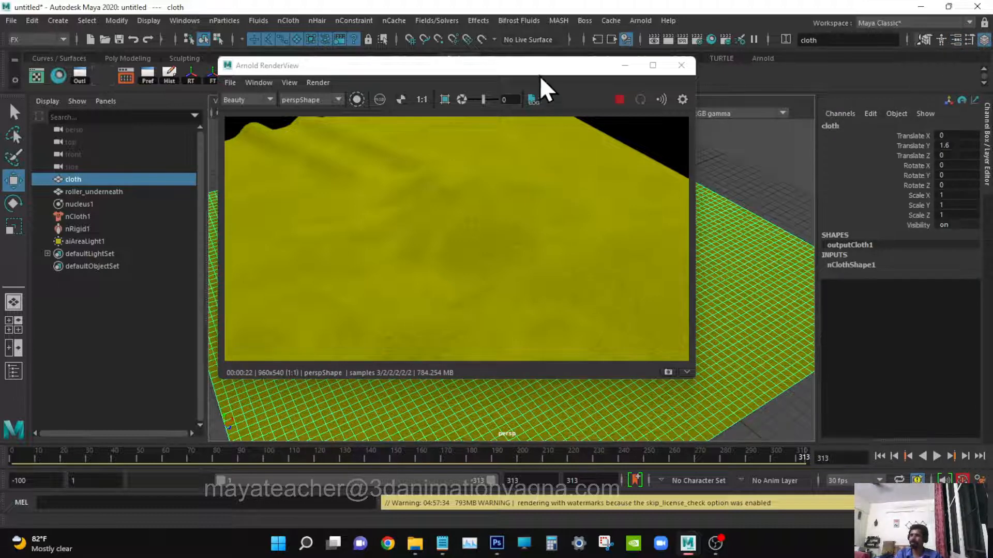
Step: Move the render window clear of the cloth and bring up the base attributes of its aiStandardSurface1 material
left_click_drag(535, 66, 338, 42)
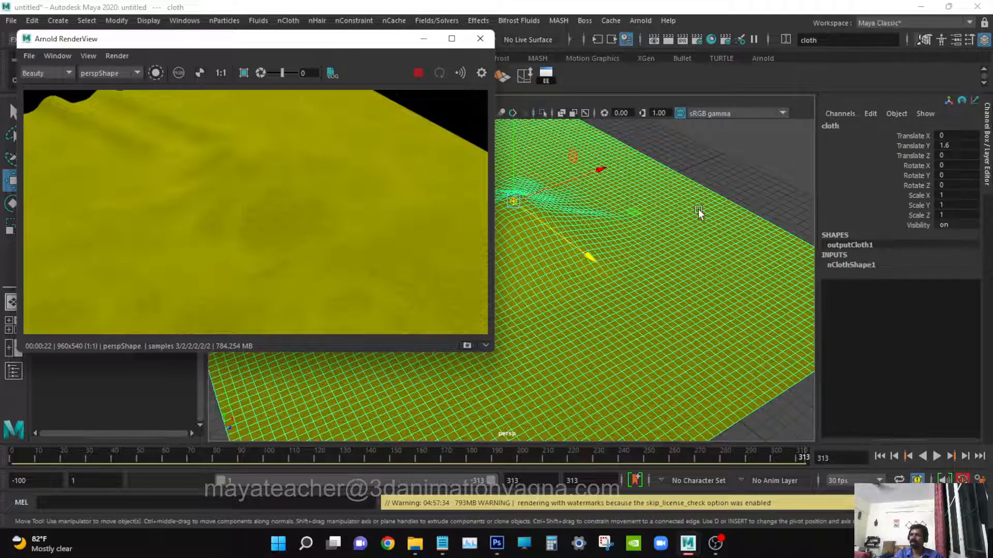
key("q")
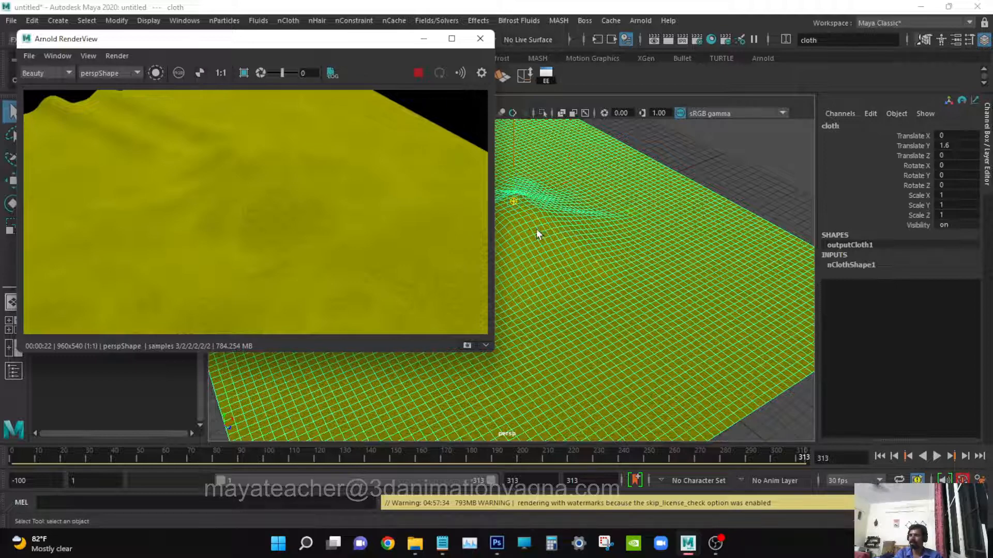
key("ctrl+a")
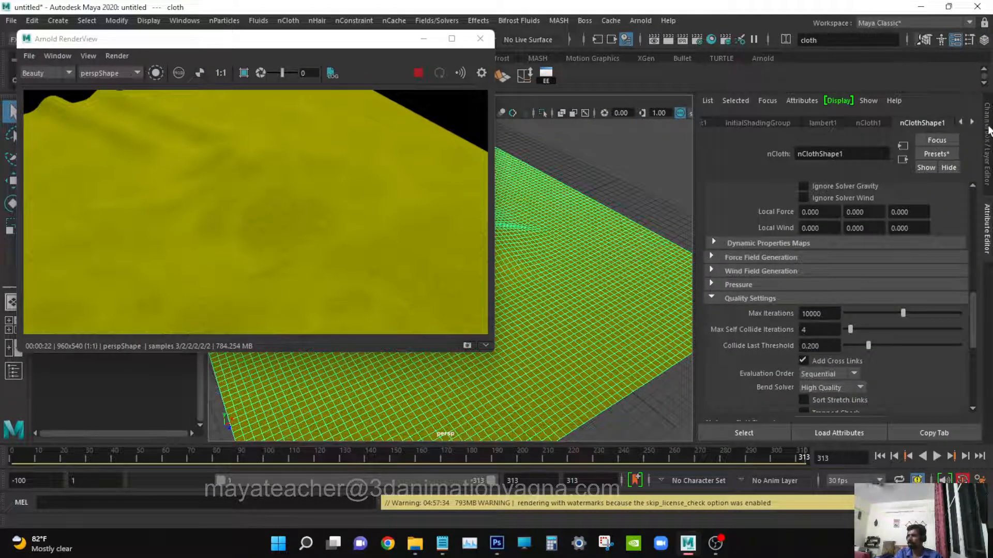
left_click(973, 123)
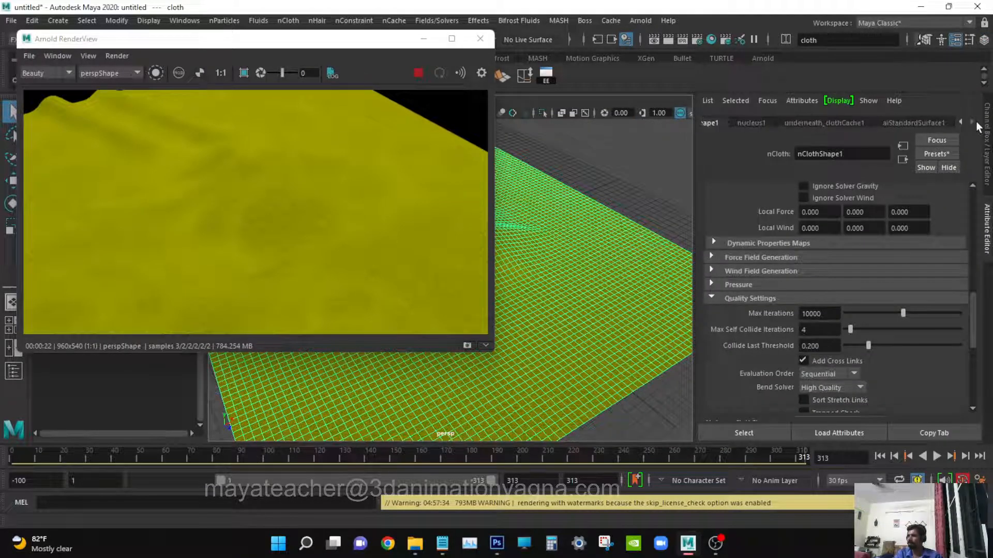
left_click(915, 123)
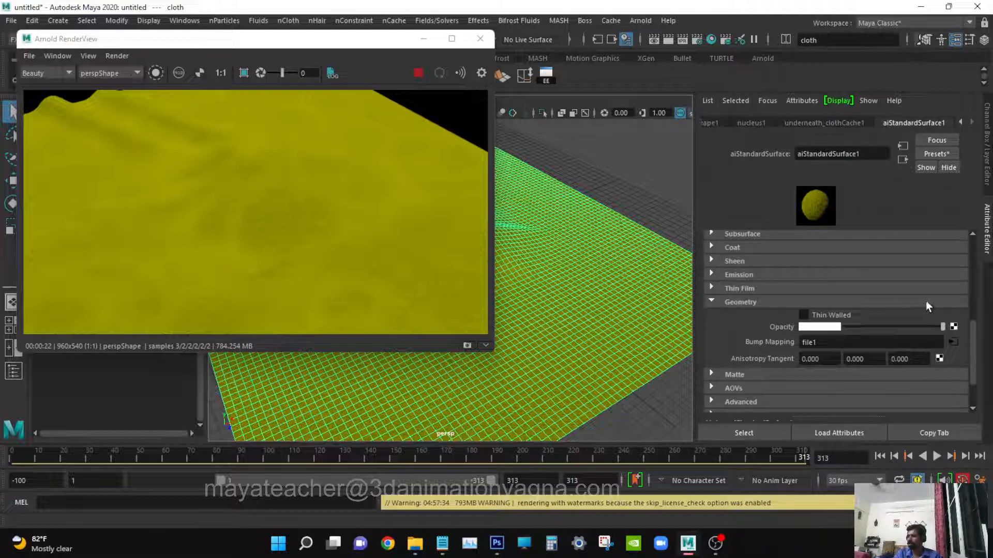
scroll(926, 300, "up", 10)
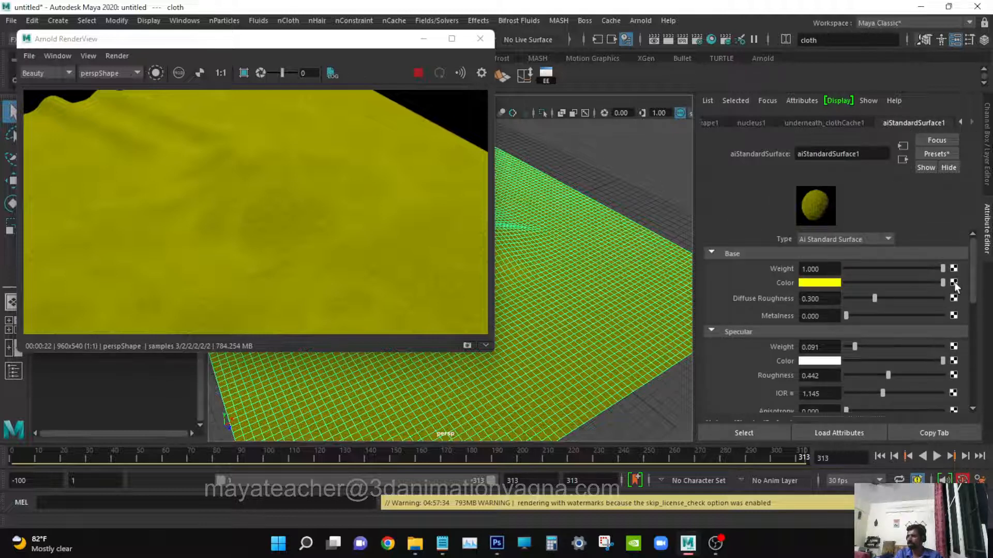
Step: Map a Checker texture to the material's base color with the live render stopped, and restart the Arnold render
left_click(953, 282)
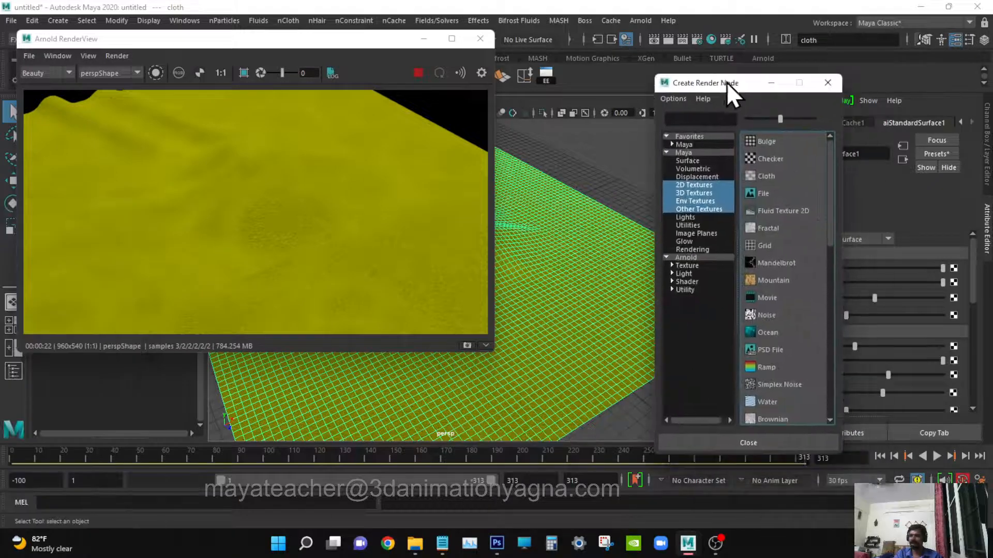
left_click(418, 73)
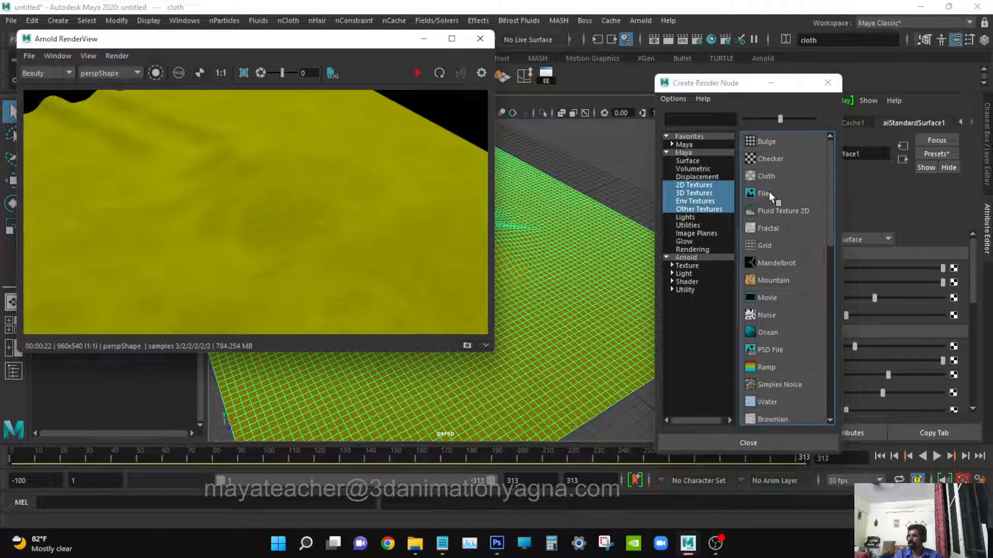
scroll(777, 312, "down", 1)
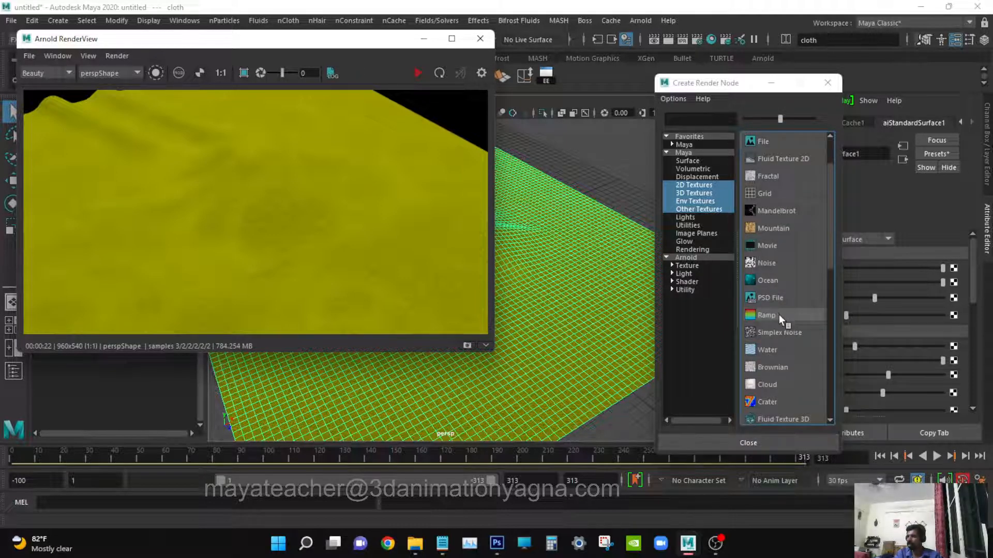
scroll(778, 373, "down", 1)
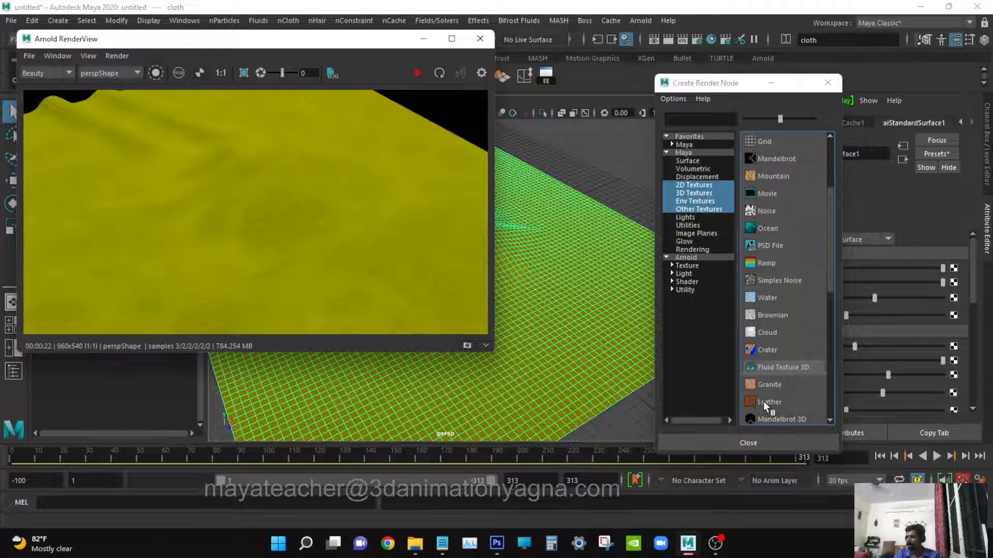
scroll(763, 397, "down", 2)
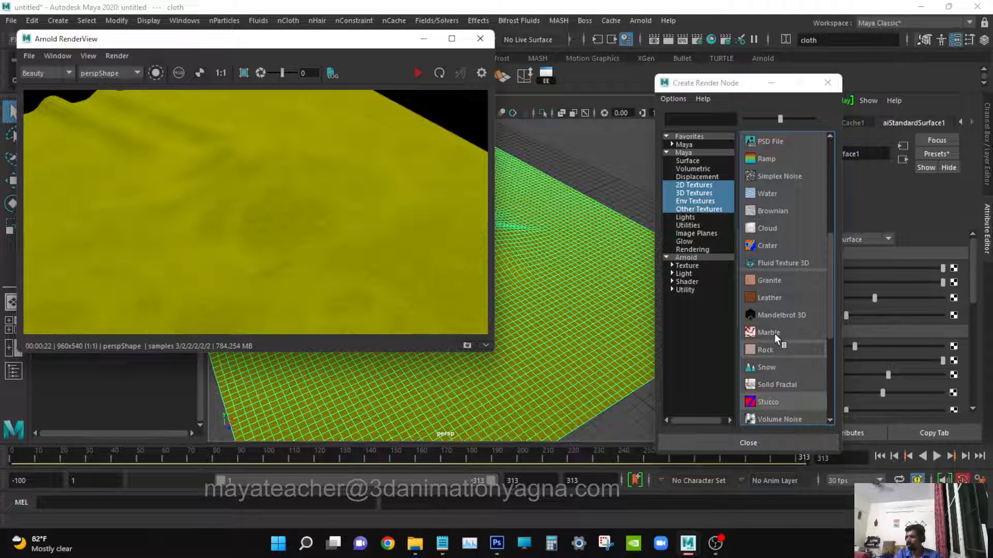
scroll(774, 333, "down", 1)
scroll(786, 371, "down", 3)
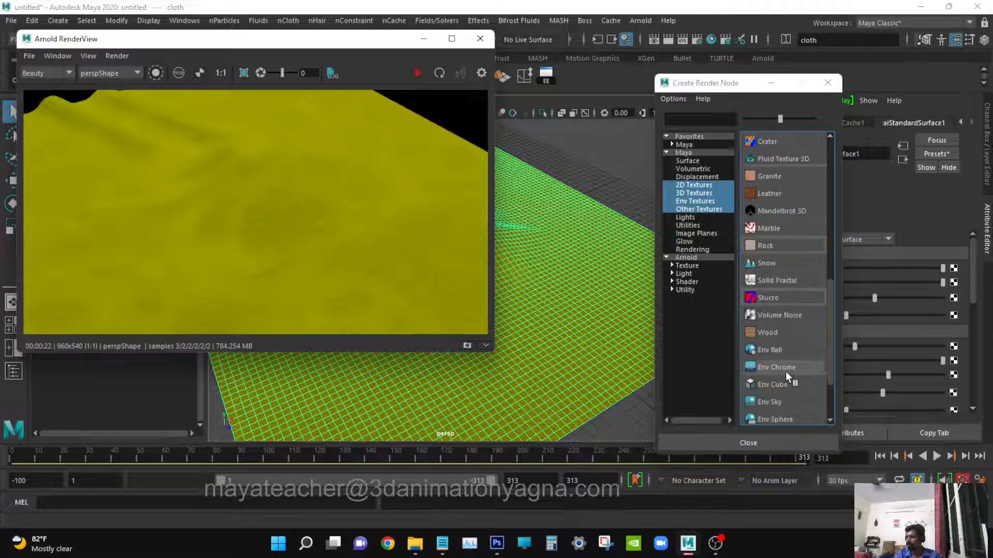
scroll(780, 319, "up", 6)
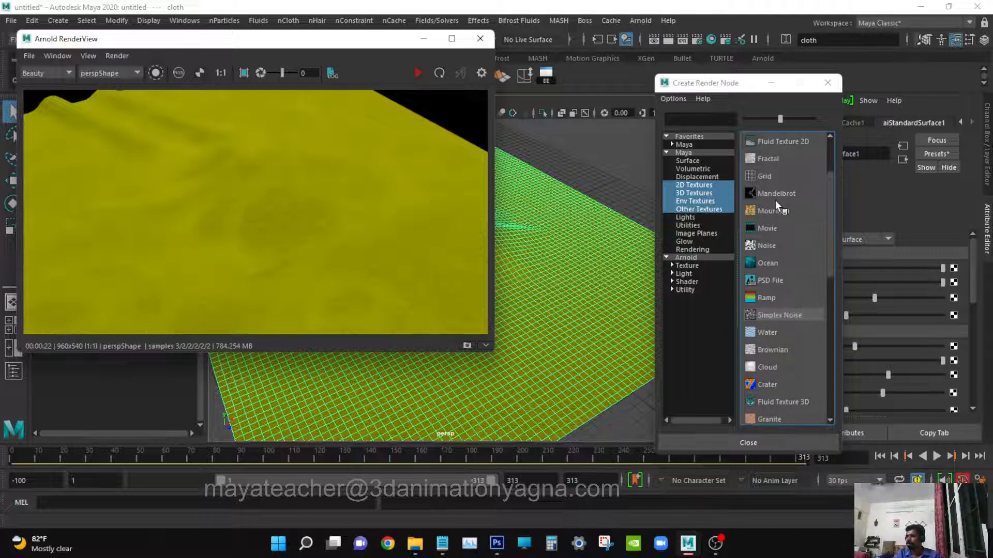
scroll(774, 190, "up", 1)
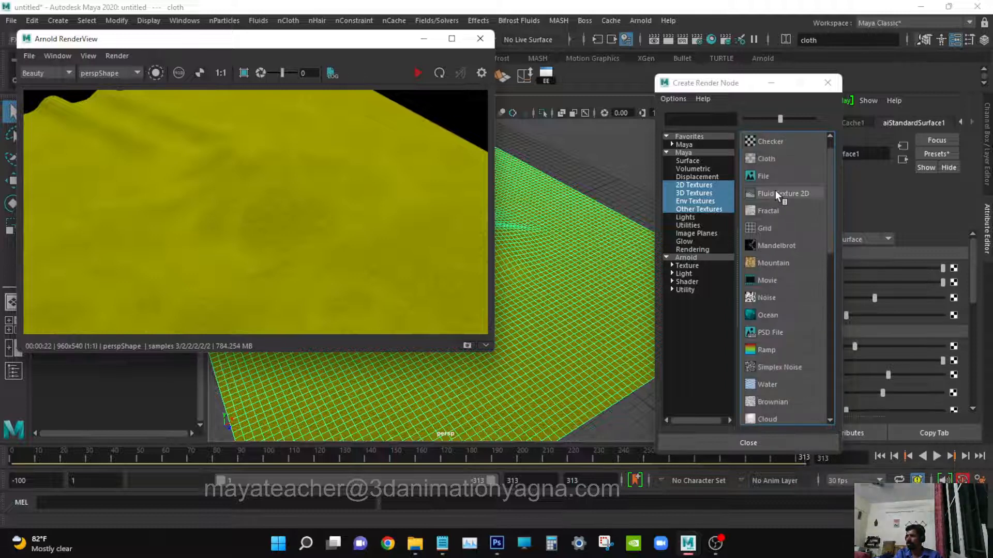
scroll(768, 237, "up", 1)
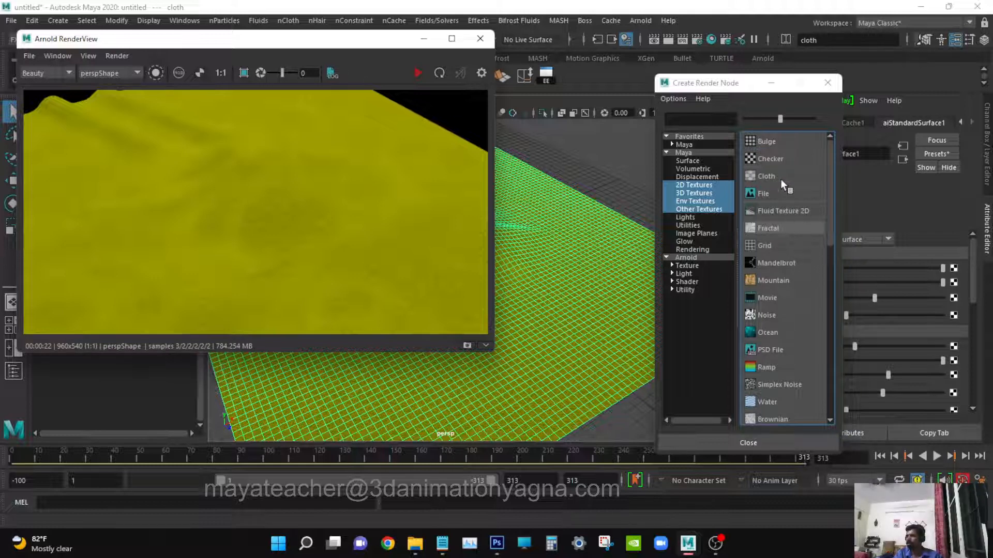
left_click(770, 159)
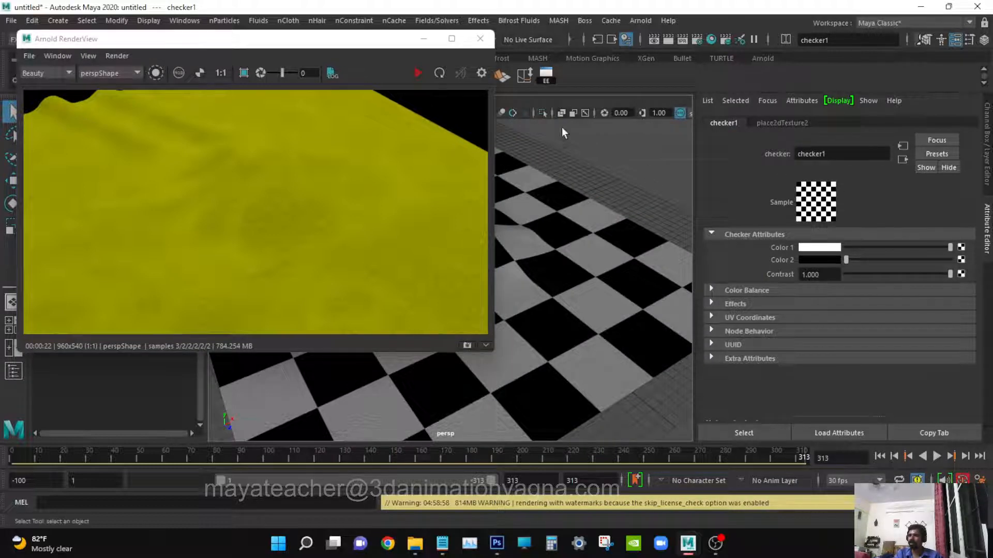
left_click(416, 73)
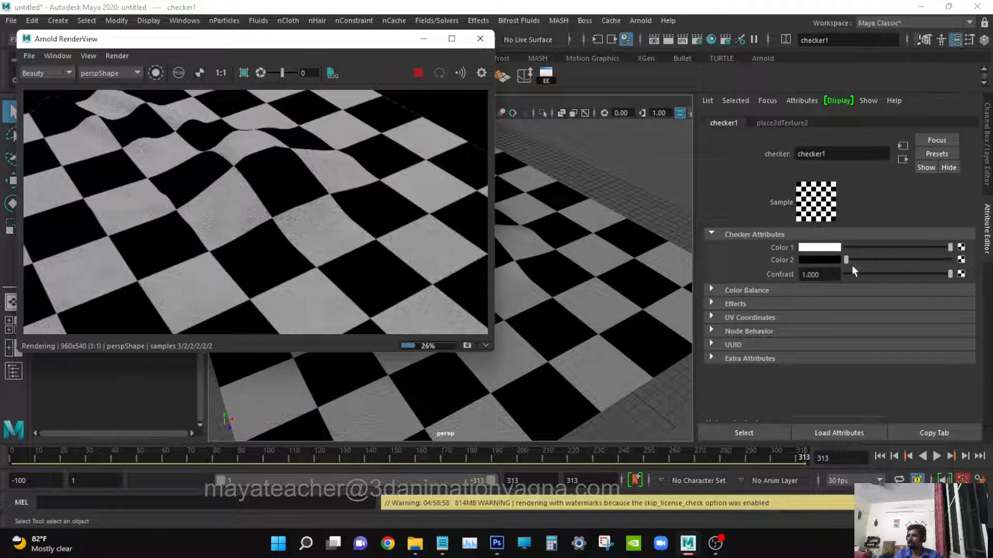
Step: Set the checker's Color 1 to light blue (RGB 0.25, 0.25, 1) and Color 2 to light red (RGB 1, 0.25, 0.25)
left_click(823, 249)
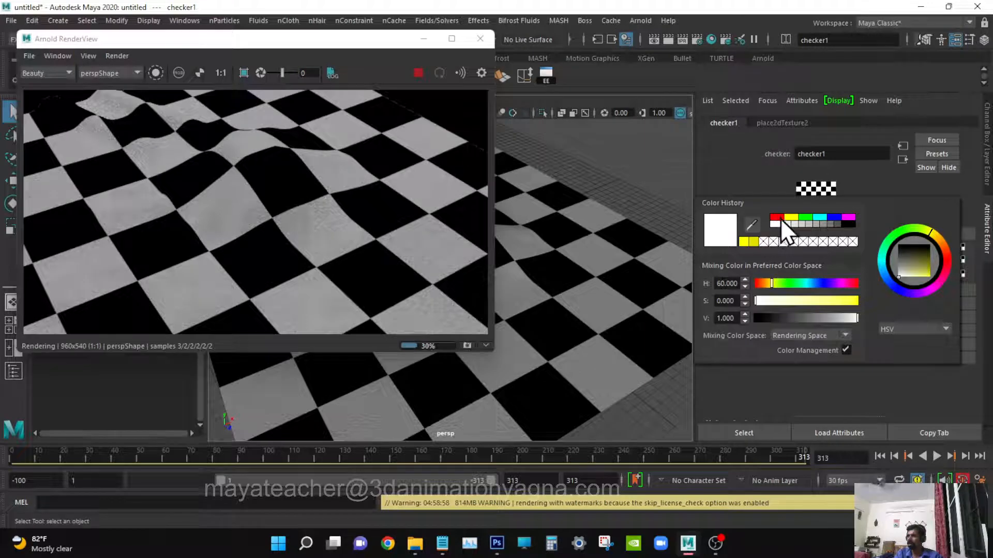
left_click(830, 217)
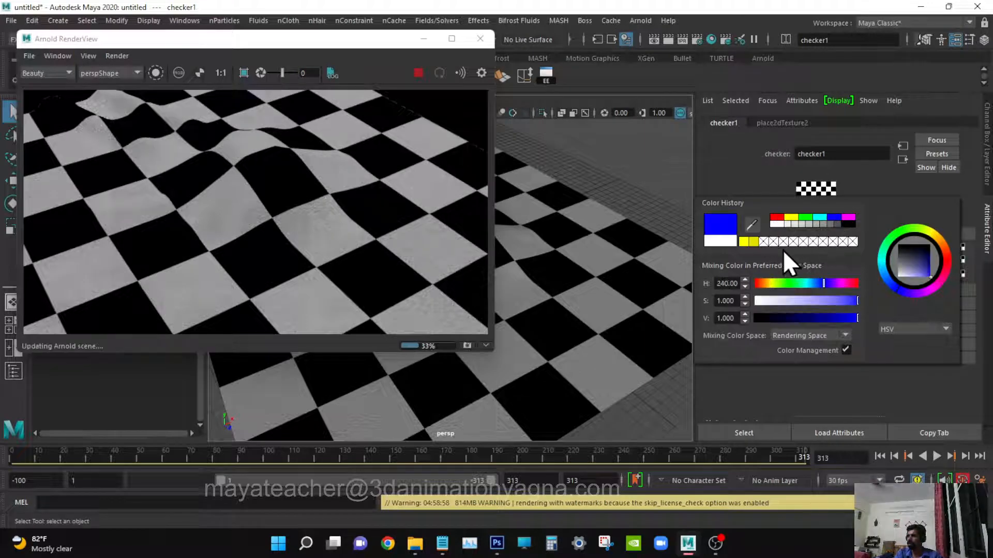
left_click(820, 300)
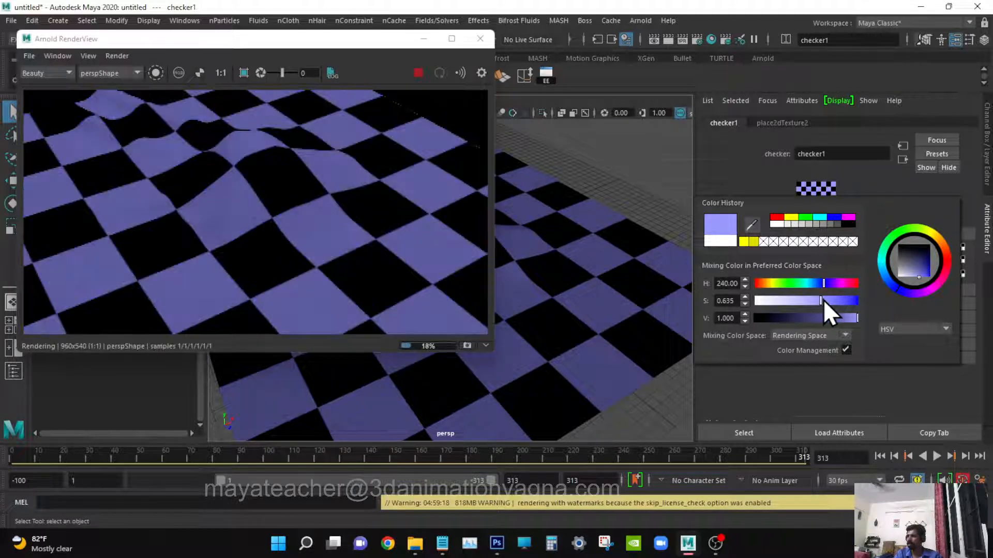
left_click(831, 299)
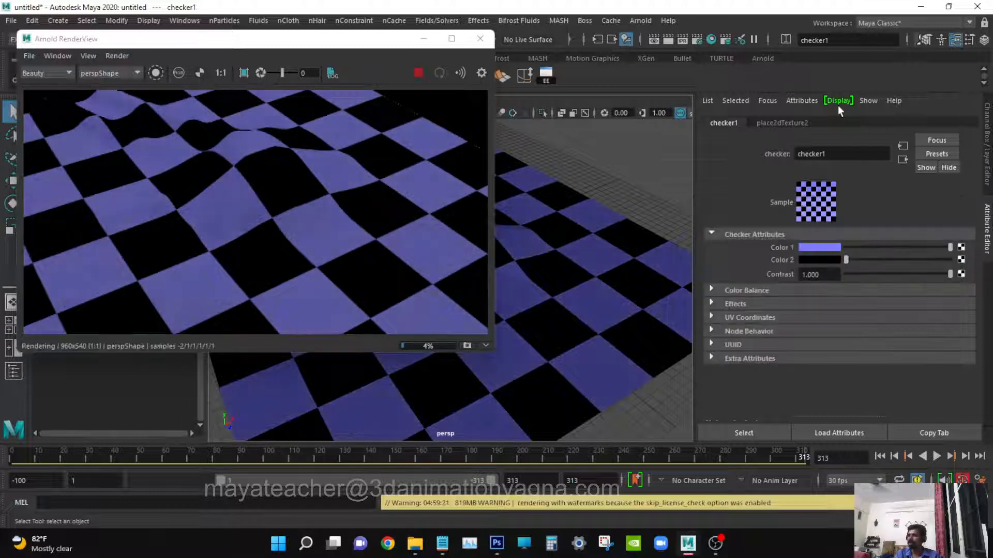
left_click(826, 262)
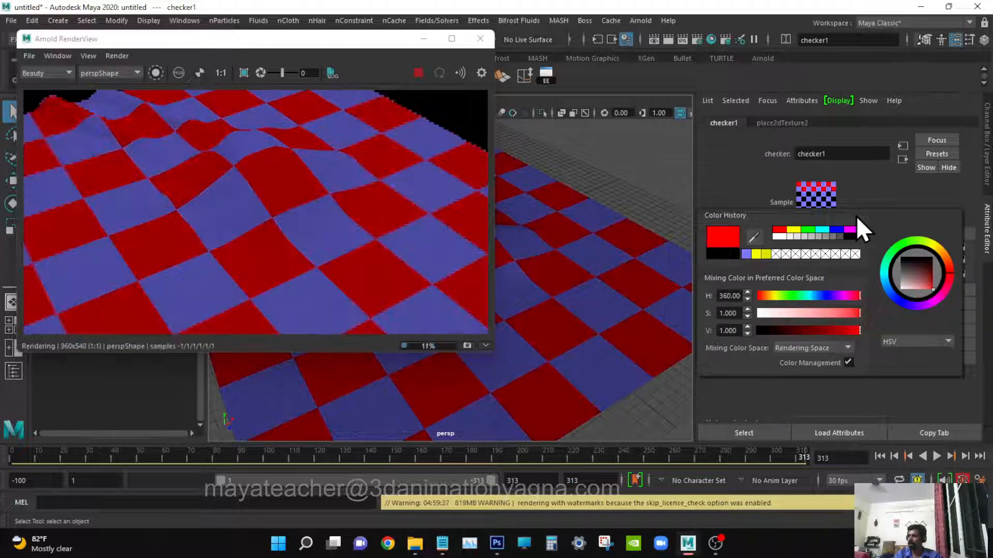
left_click(833, 311)
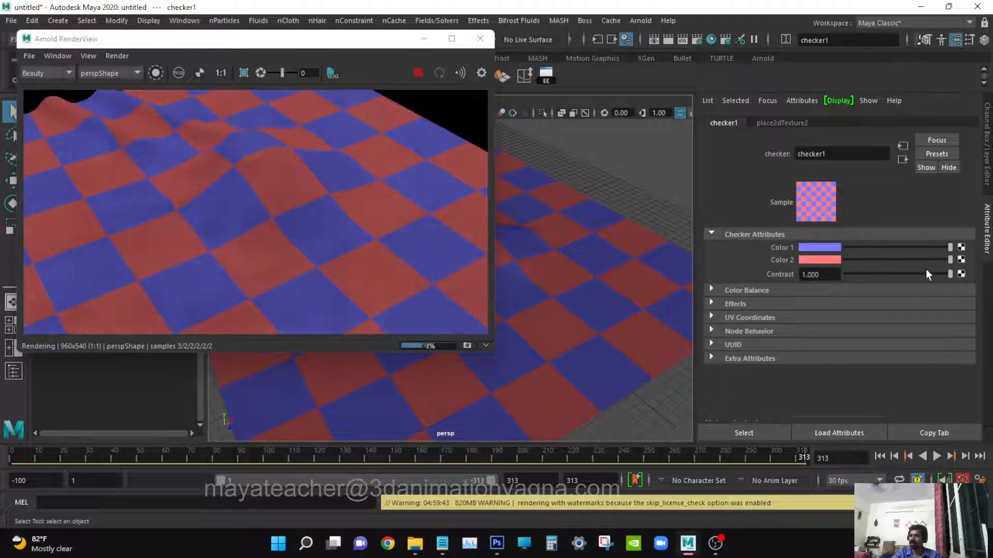
Step: Set the diffuse roughness of aiStandardSurface1 to 0.156 and close the Arnold RenderView
left_click(906, 163)
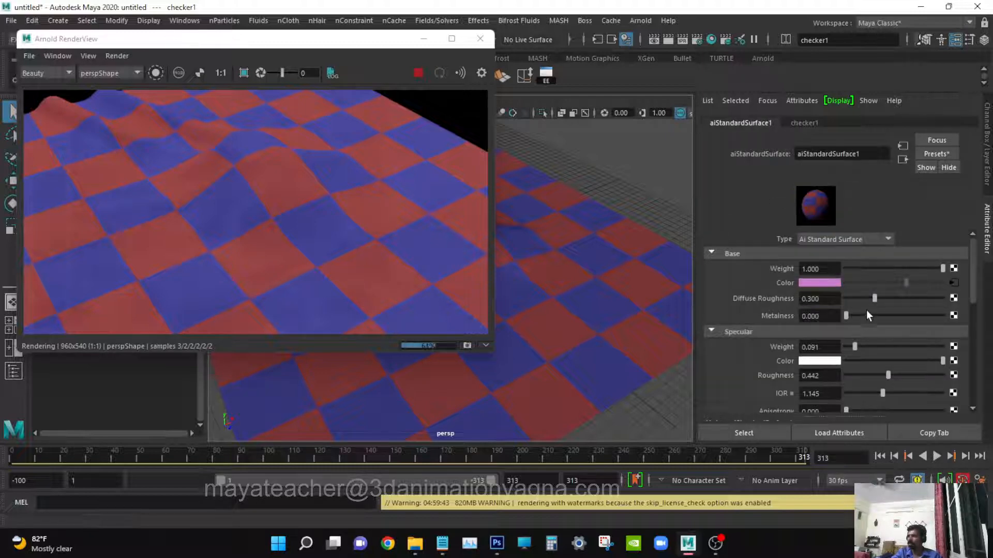
left_click_drag(866, 299, 860, 299)
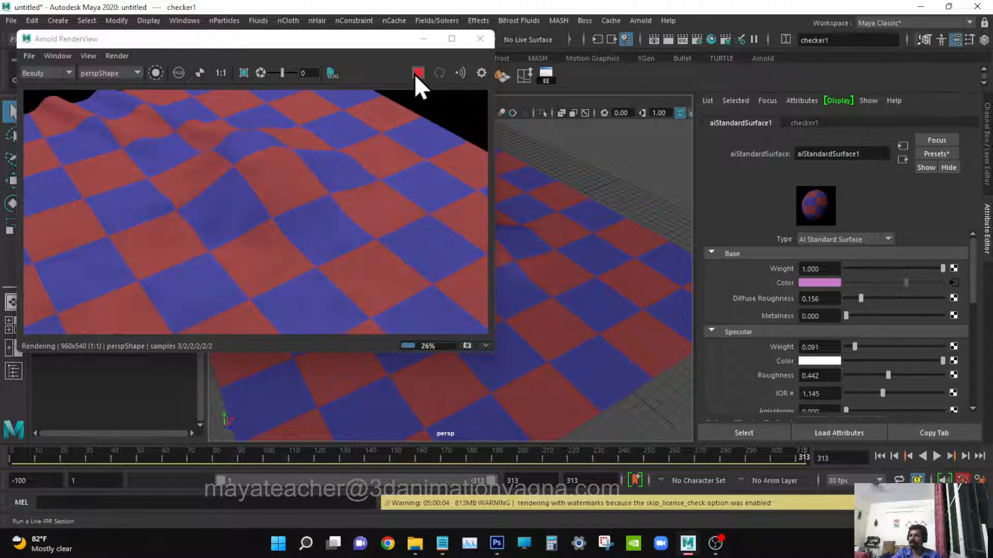
left_click(901, 162)
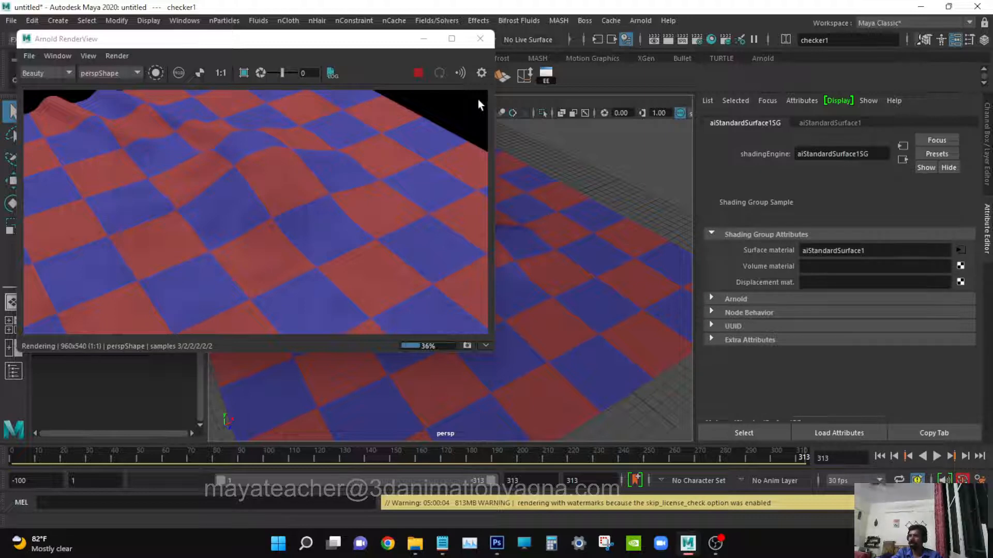
key("ctrl+a")
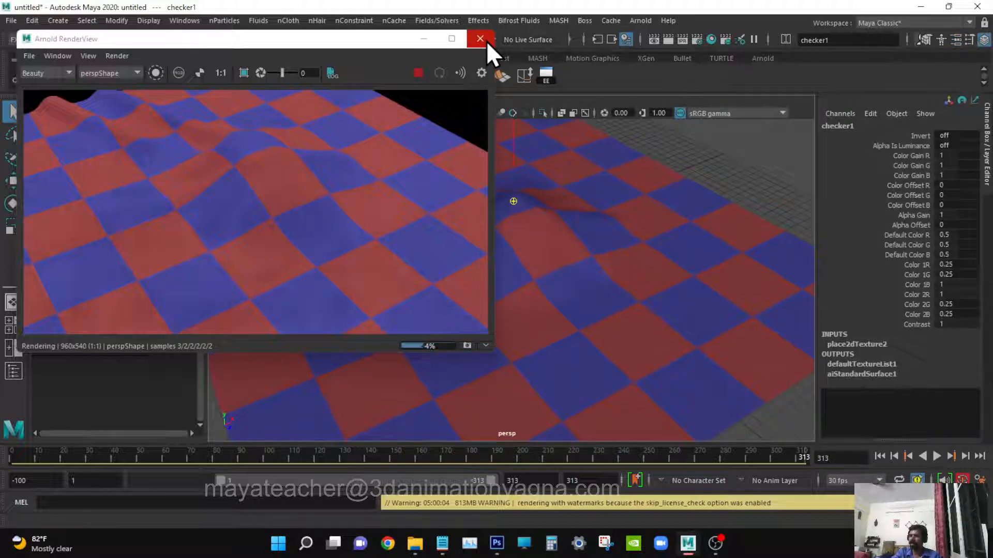
left_click(486, 40)
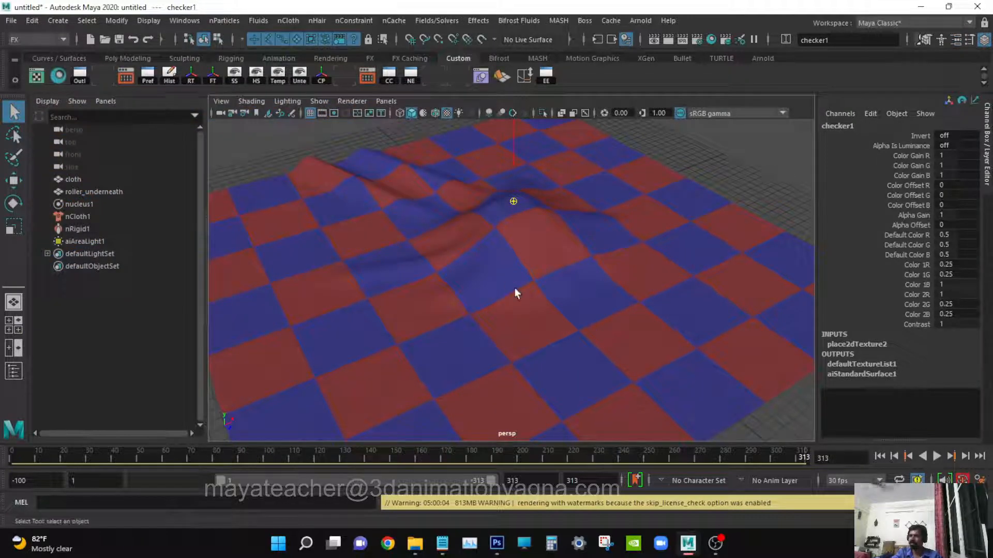
Step: Playblast the checkered cloth simulation from the perspective view, overwriting the existing movie underneathCloth.avi
right_click_drag(515, 288, 494, 288, "alt")
middle_click_drag(514, 304, 521, 281, "alt")
right_click_drag(521, 282, 485, 306, "alt")
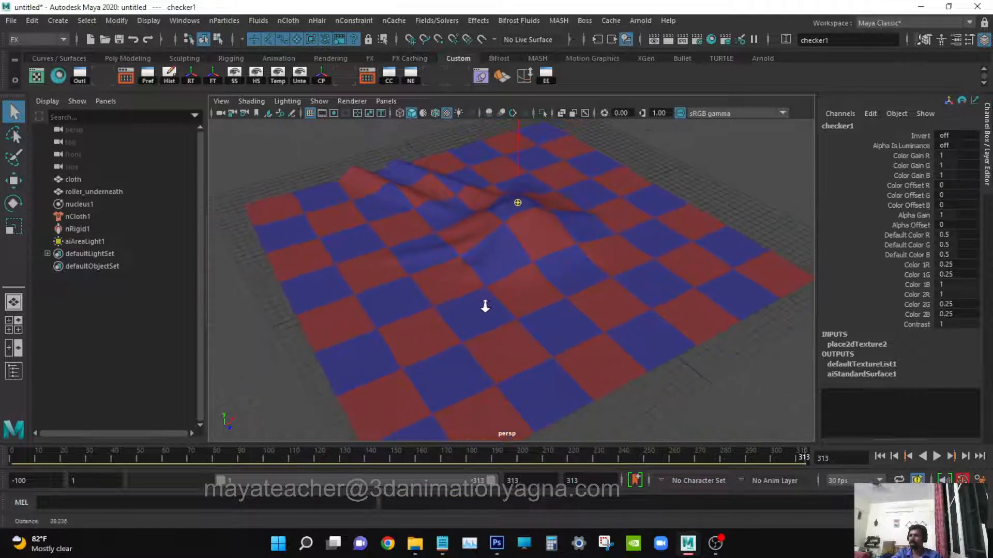
mouse_move(513, 328)
left_mouse_down("alt")
mouse_move(479, 334)
mouse_move(501, 331)
left_mouse_up("alt")
left_click(190, 20)
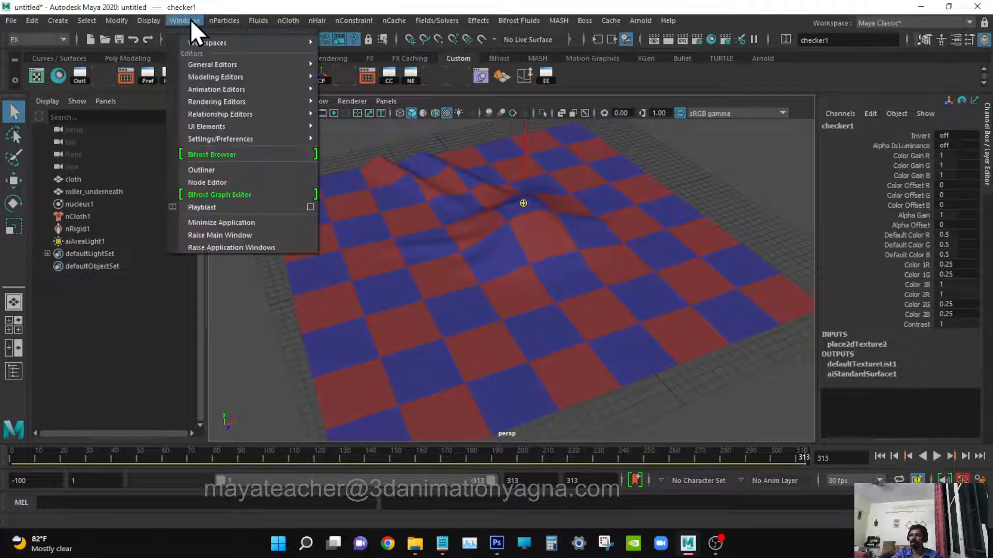
left_click(308, 205)
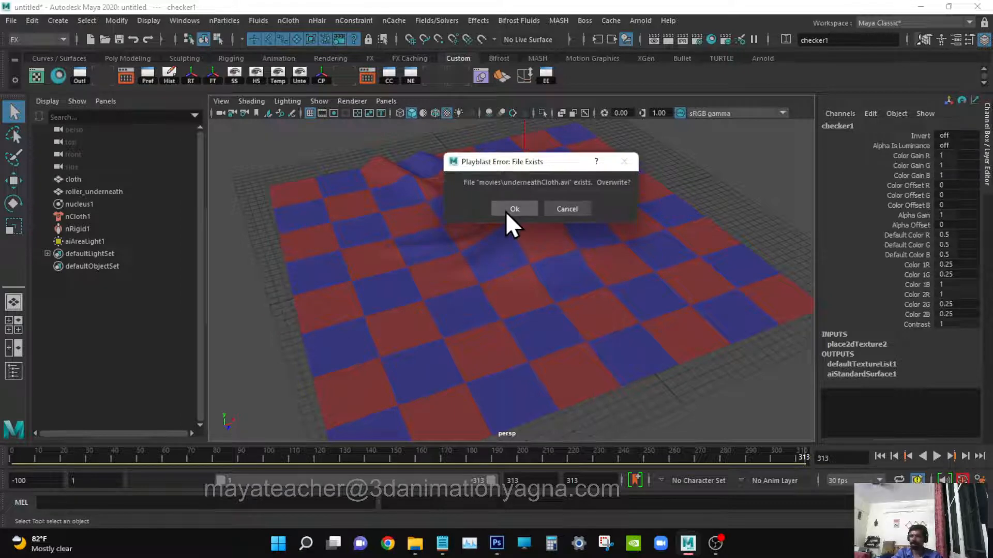
left_click(505, 212)
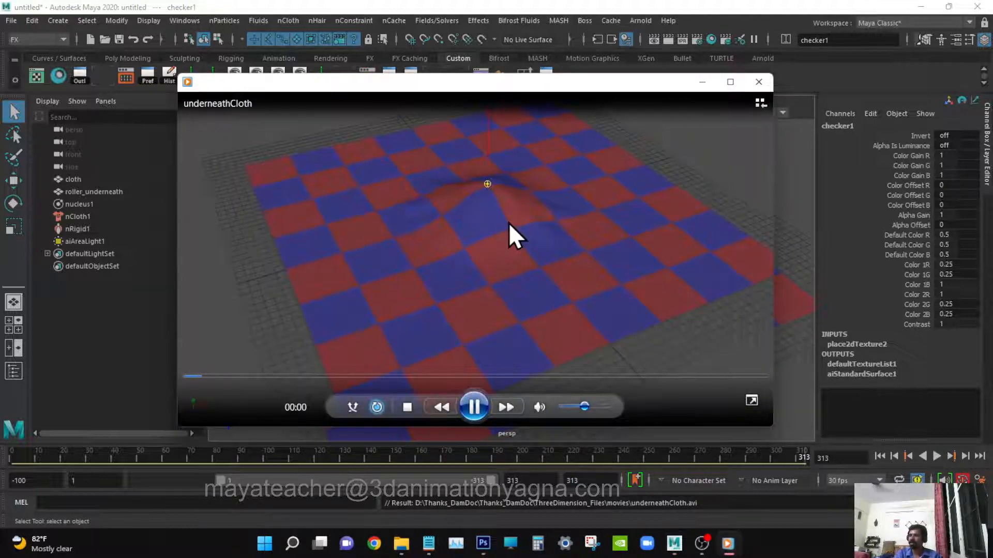
Step: Review the underneathCloth playblast in full screen, return the player to its window and pause playback
double_click(512, 231)
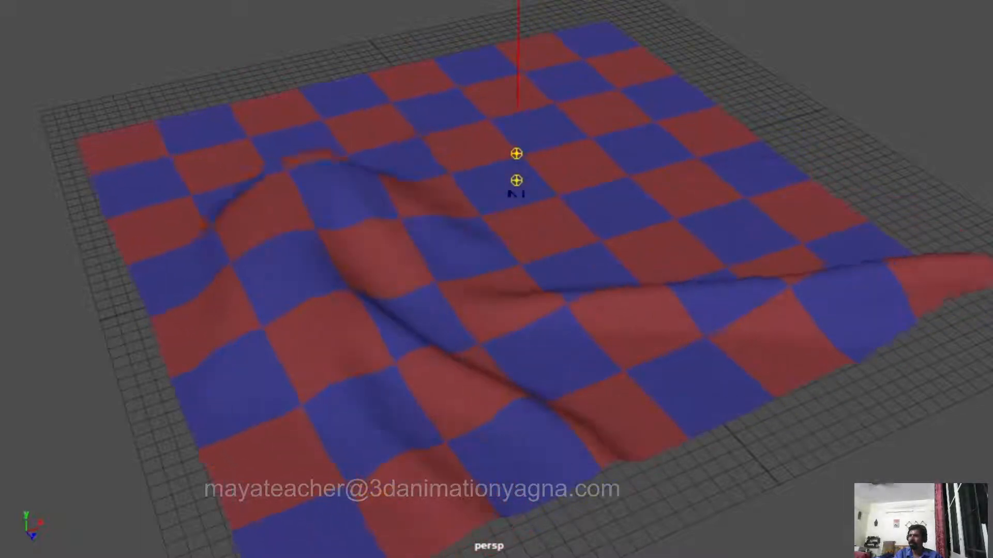
mouse_move(829, 145)
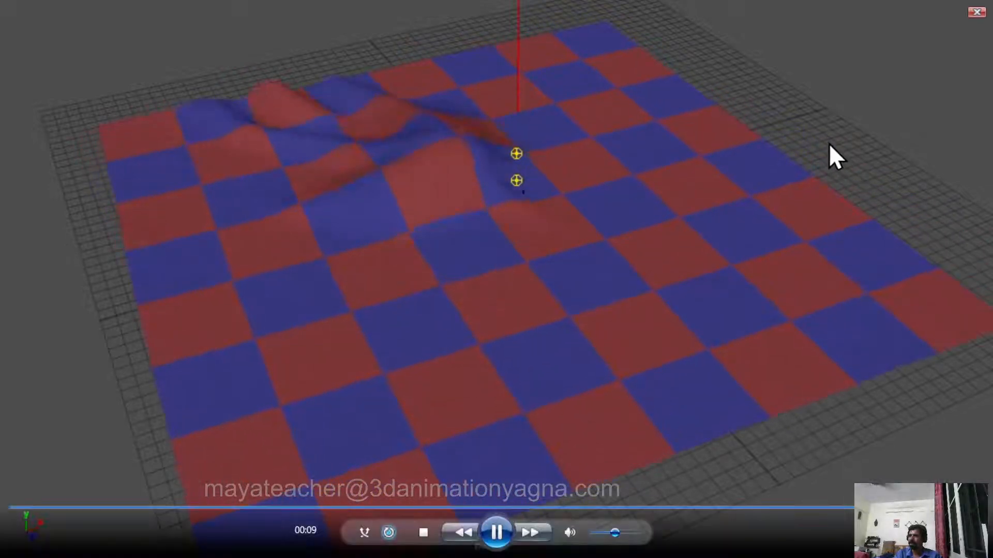
double_click(752, 162)
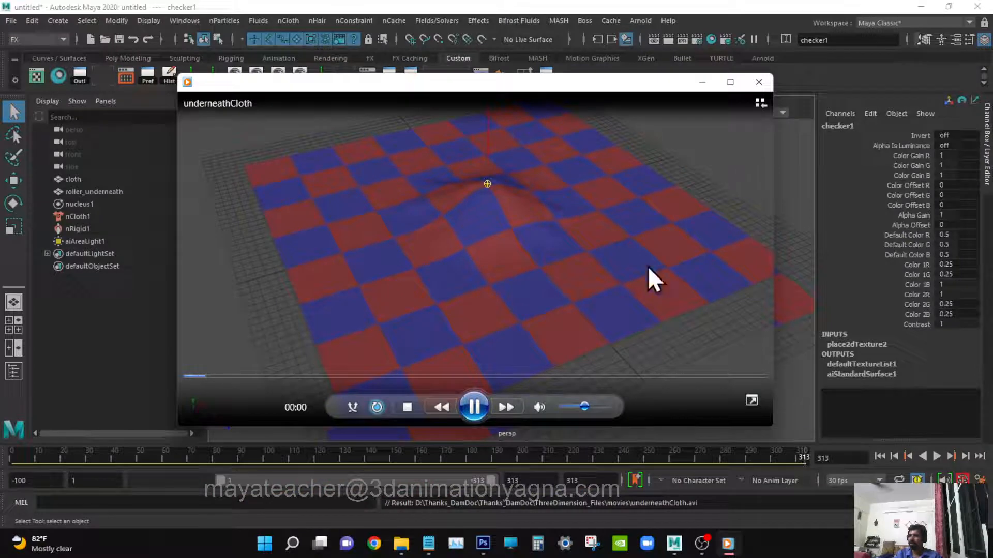
left_click(473, 407)
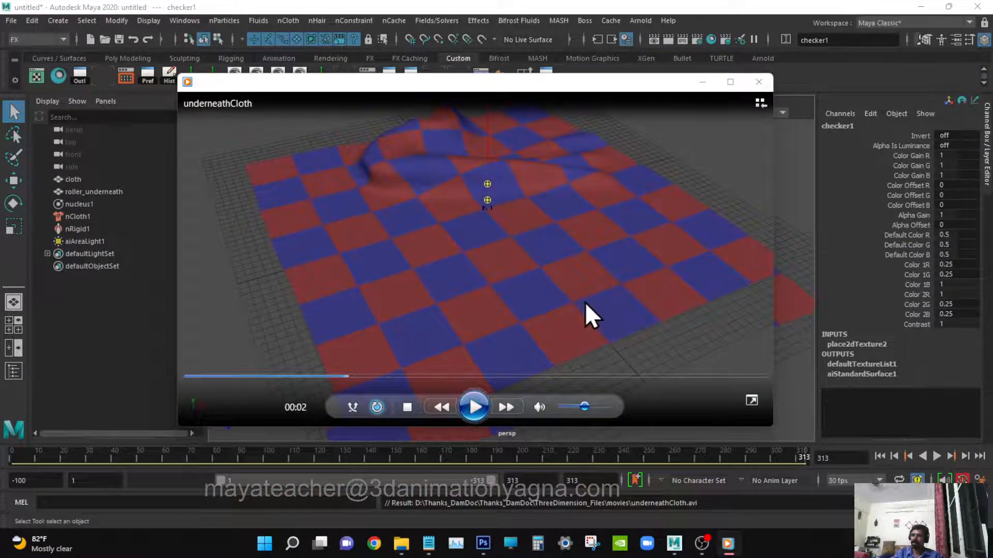